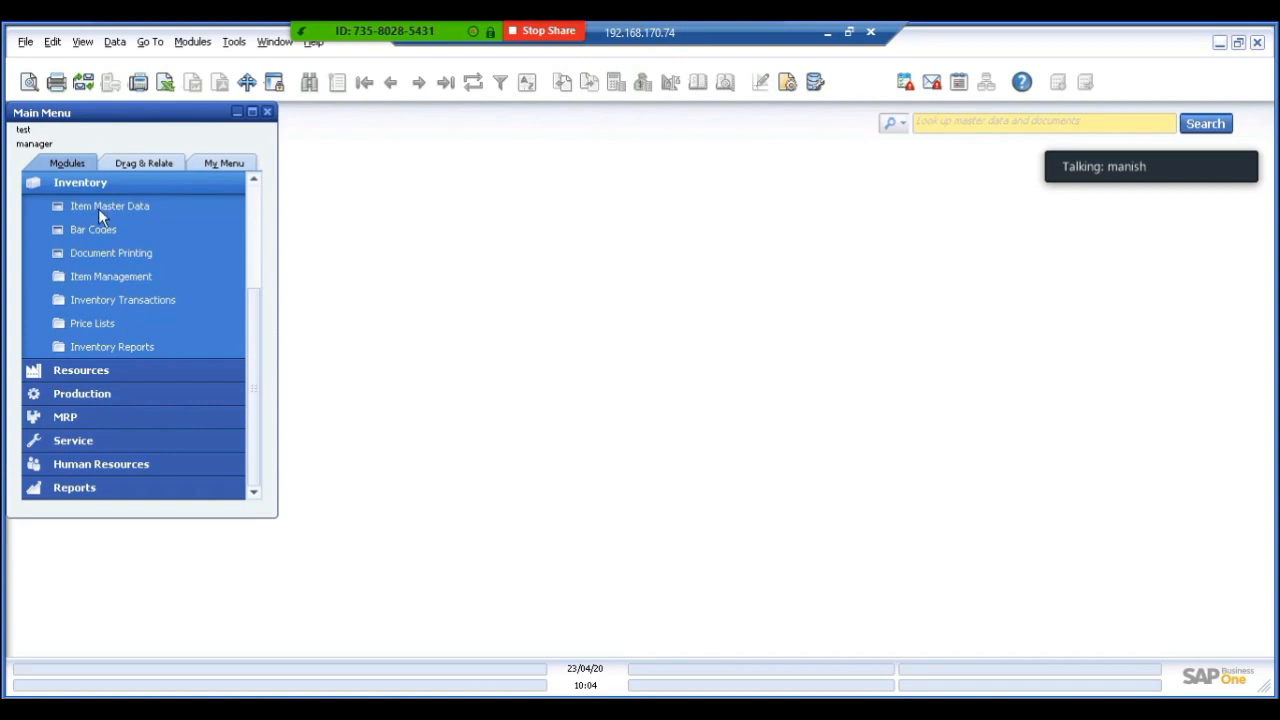
# Step: Start a new item master record as a non-inventory item, with TEST22 as both item number and description
pyautogui.click(98, 208)
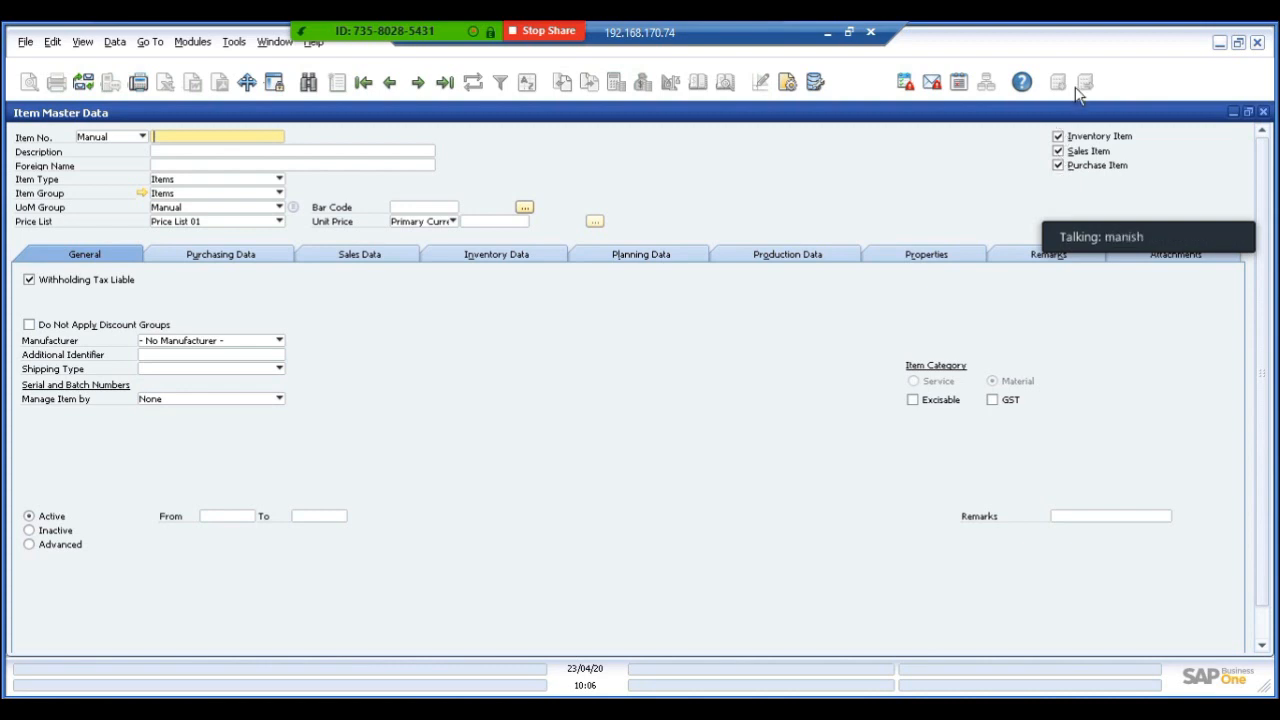
pyautogui.click(1060, 138)
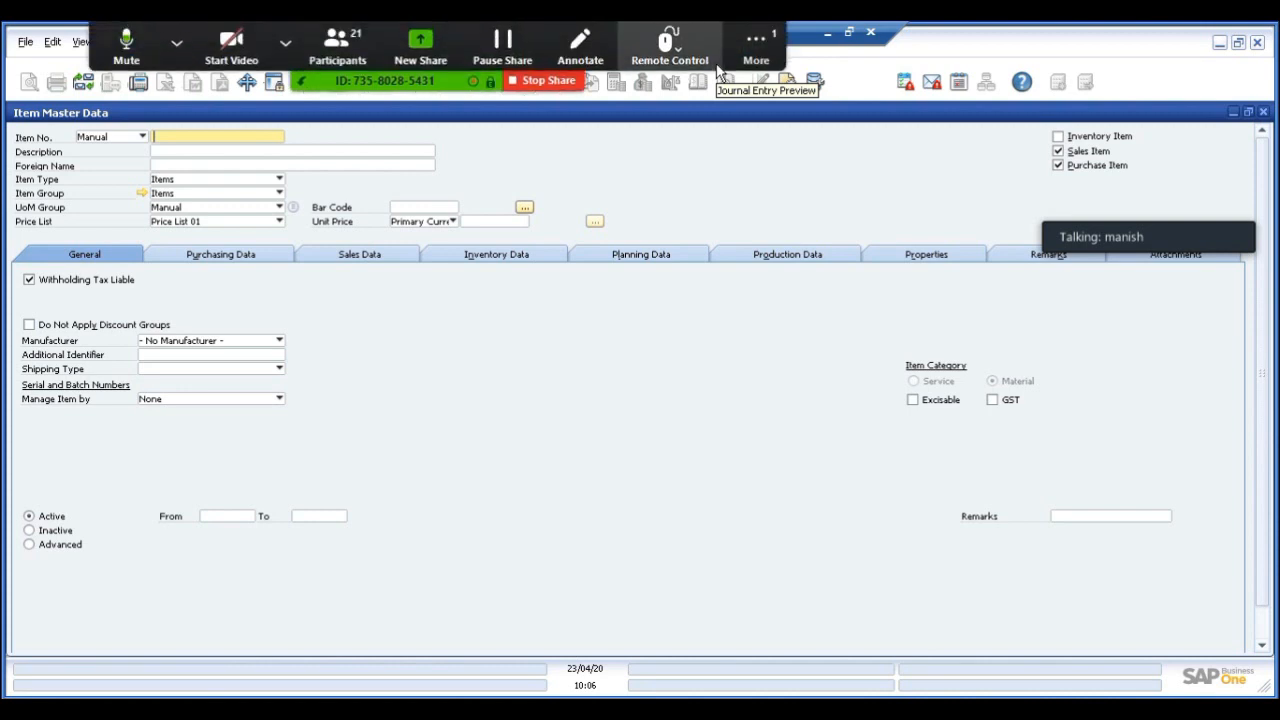
pyautogui.write('TEST2')
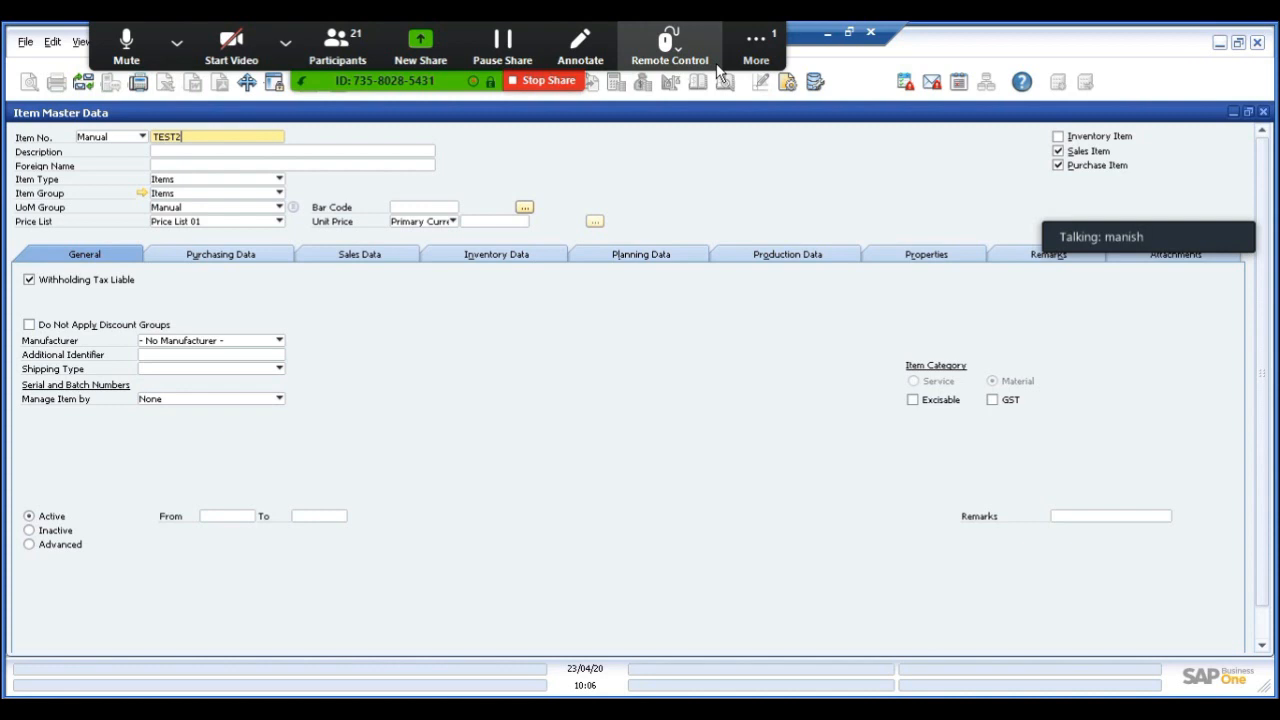
pyautogui.press('BackSpace')
pyautogui.write('22')
pyautogui.click(756, 45)
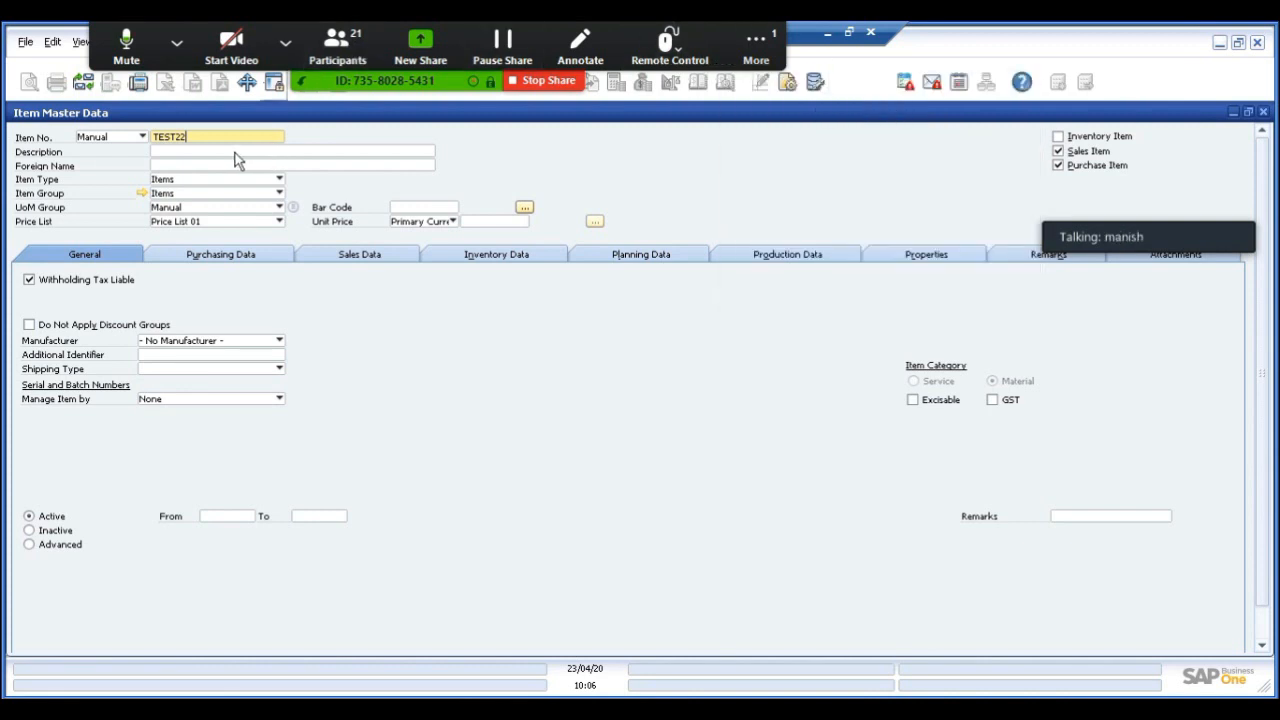
pyautogui.click(234, 152)
pyautogui.write('TES')
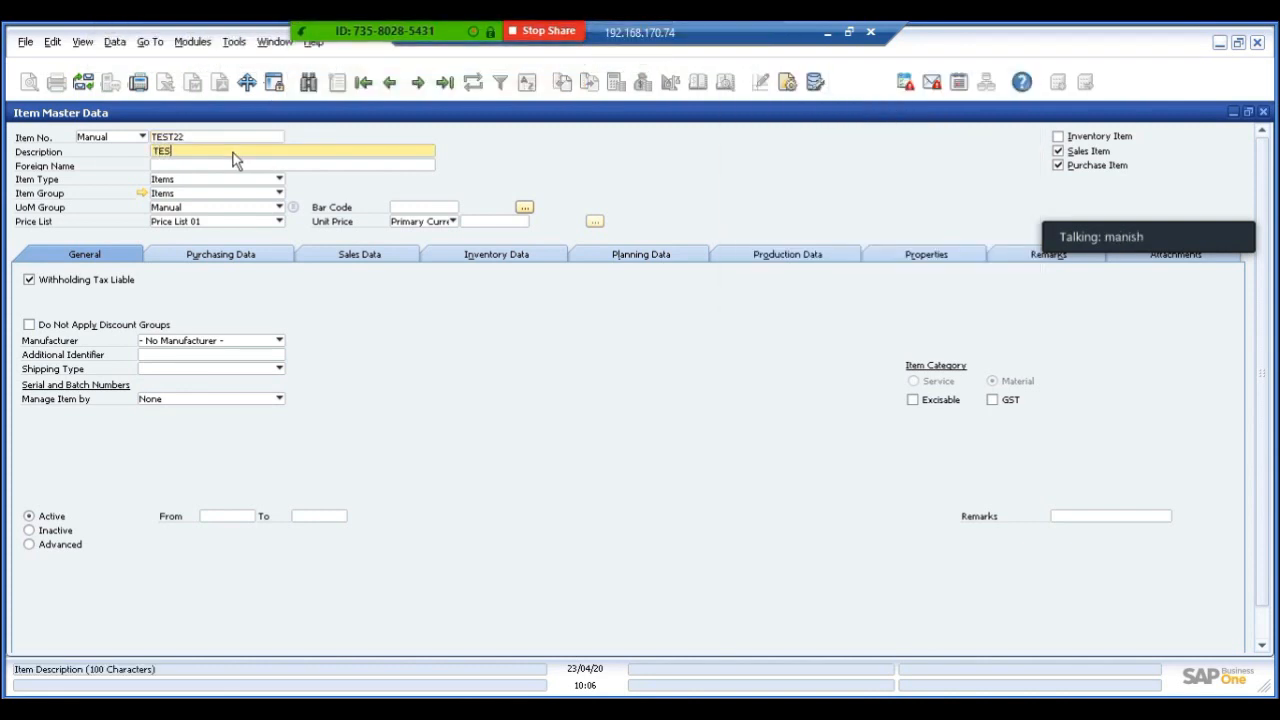
pyautogui.write('T22')
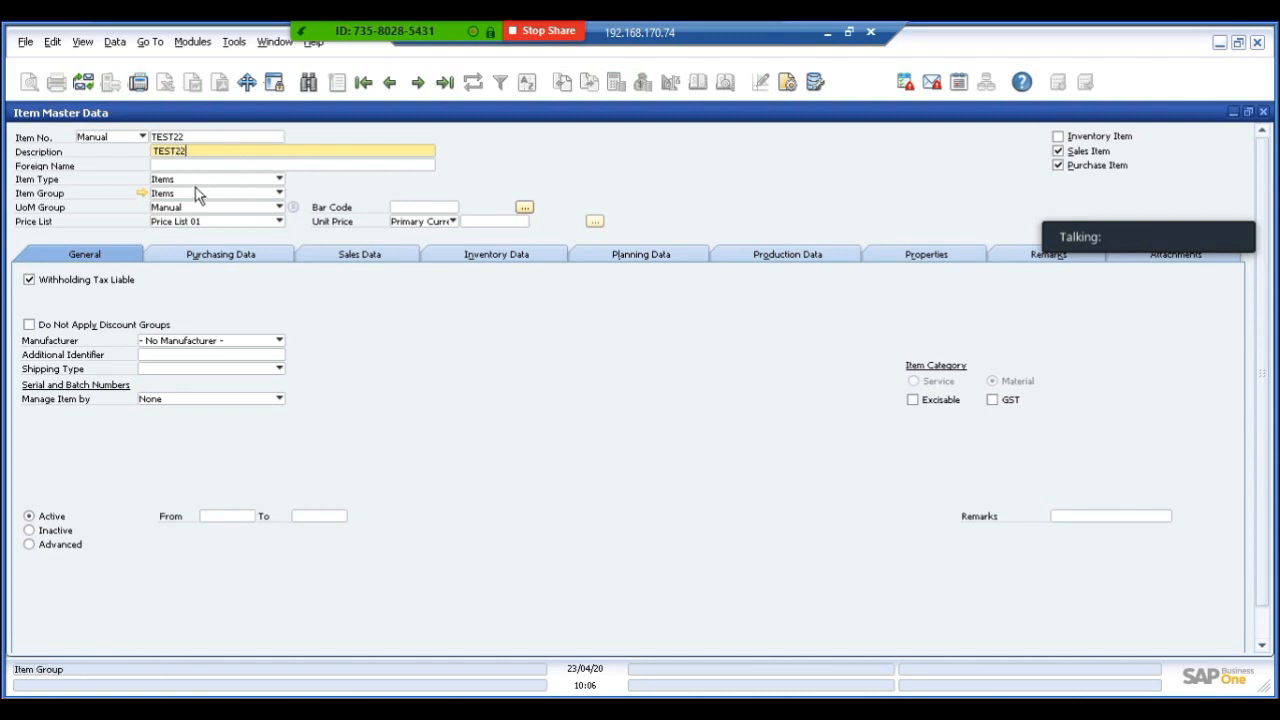
# Step: Choose Items for both the item group and the item type of the new record
pyautogui.click(197, 194)
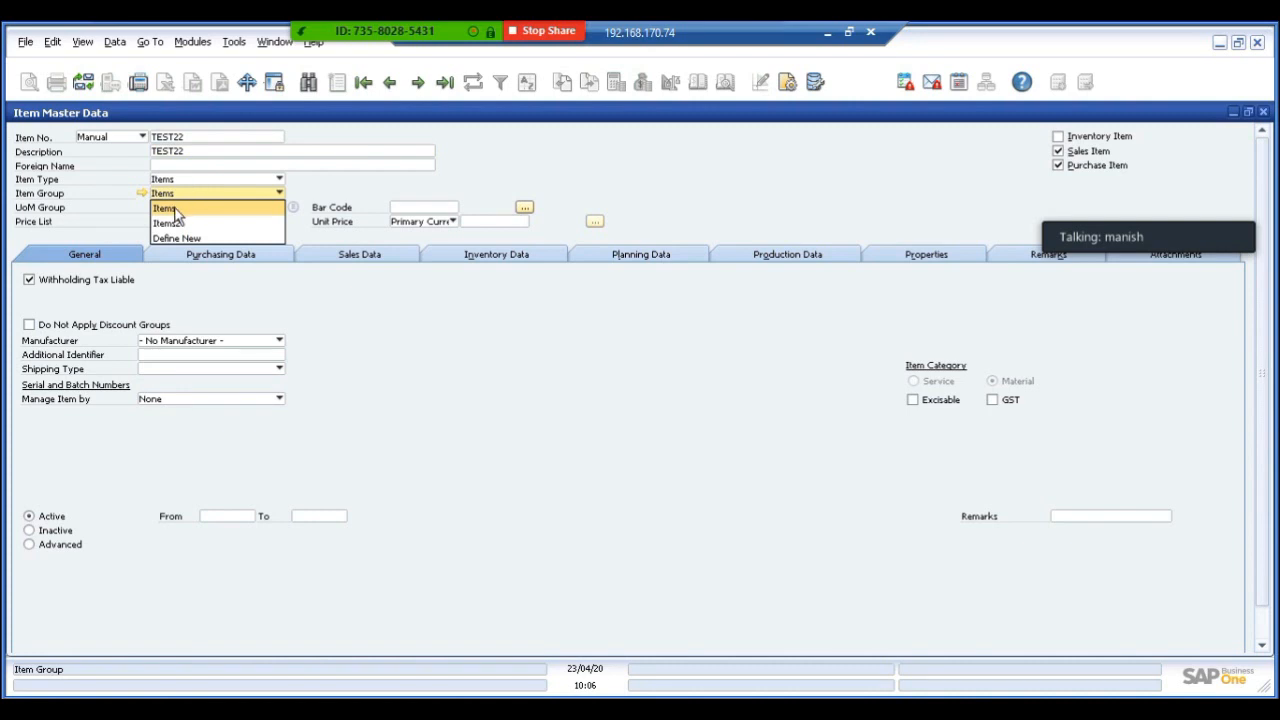
pyautogui.press('Return')
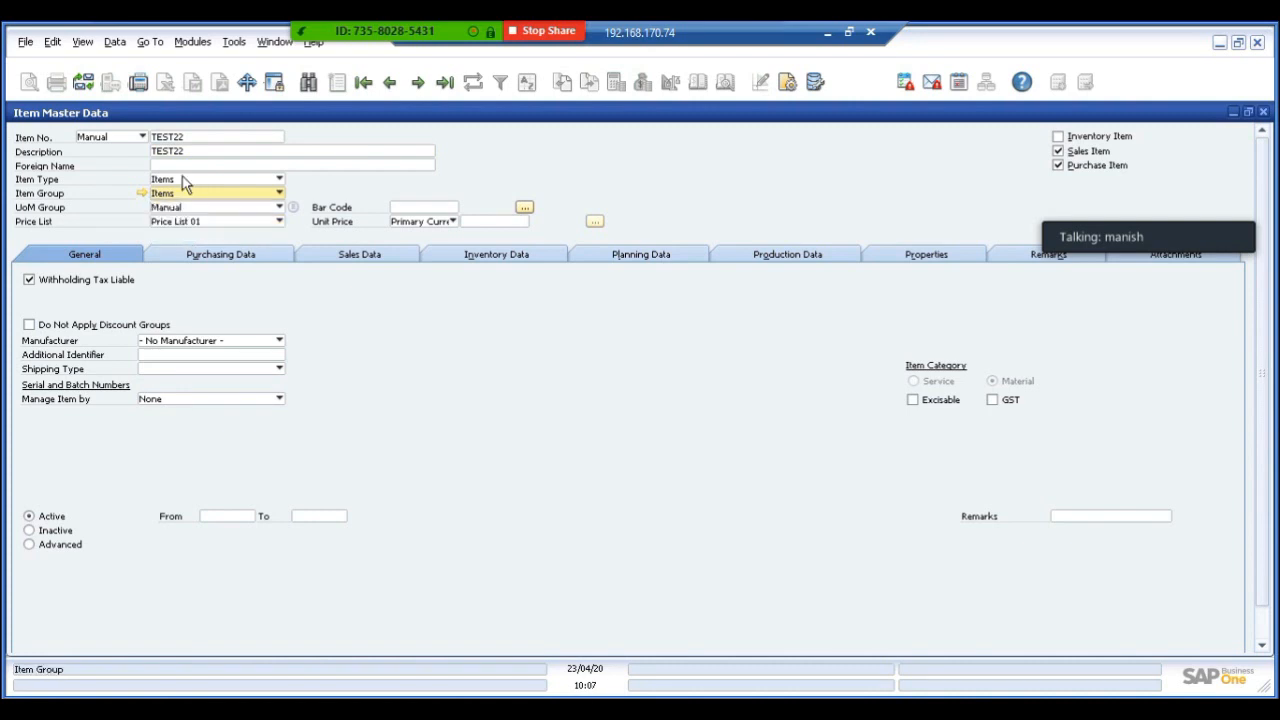
pyautogui.click(183, 182)
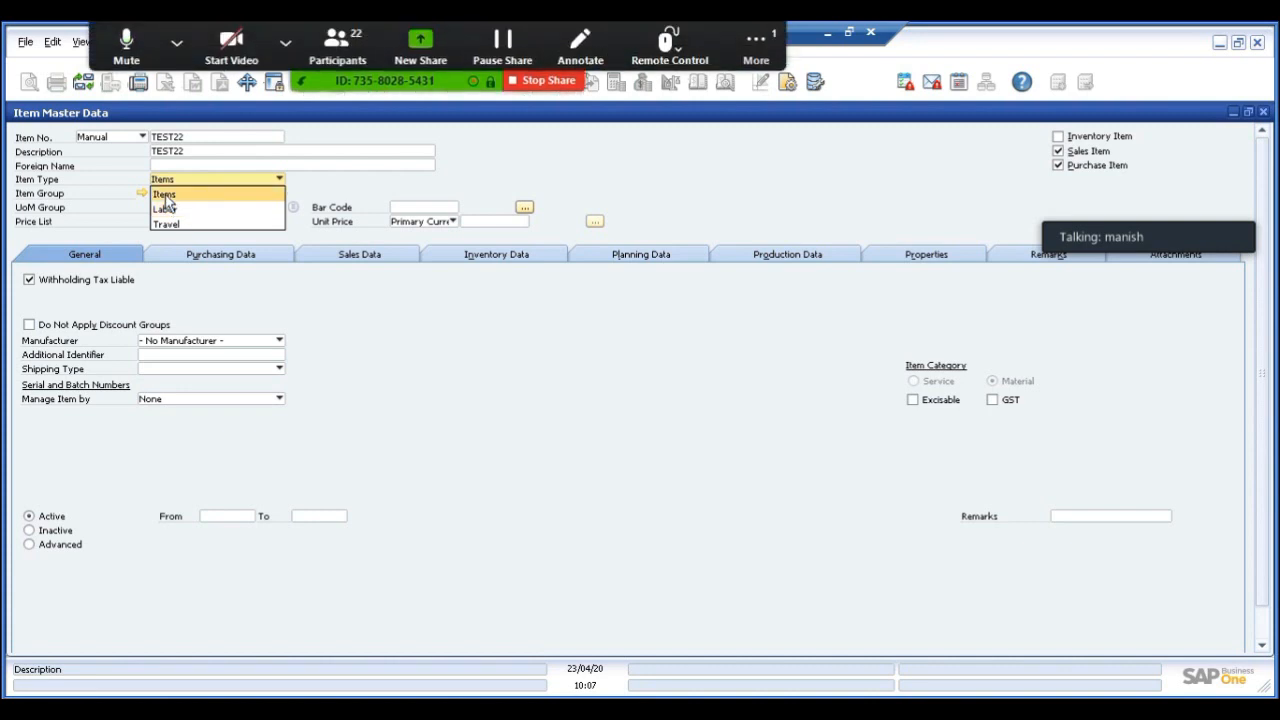
pyautogui.click(165, 195)
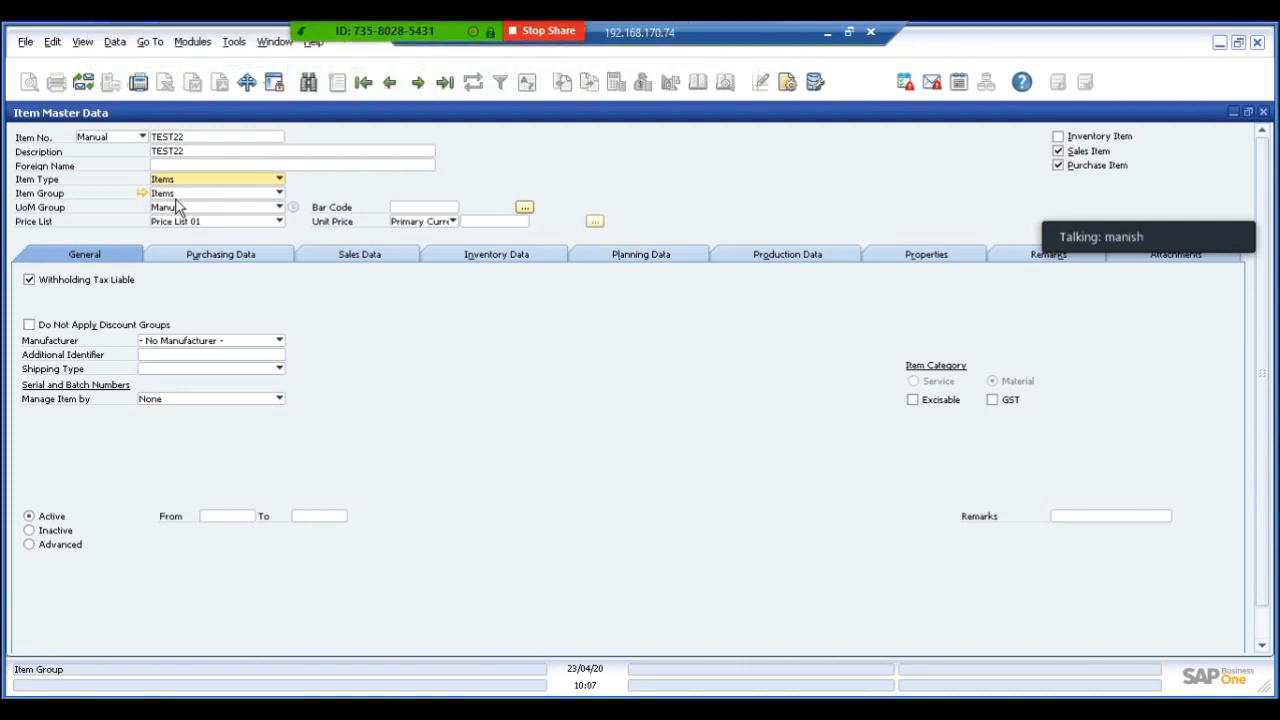
# Step: Define a new item group named RM for the item and accept updating the item information from it
pyautogui.click(176, 197)
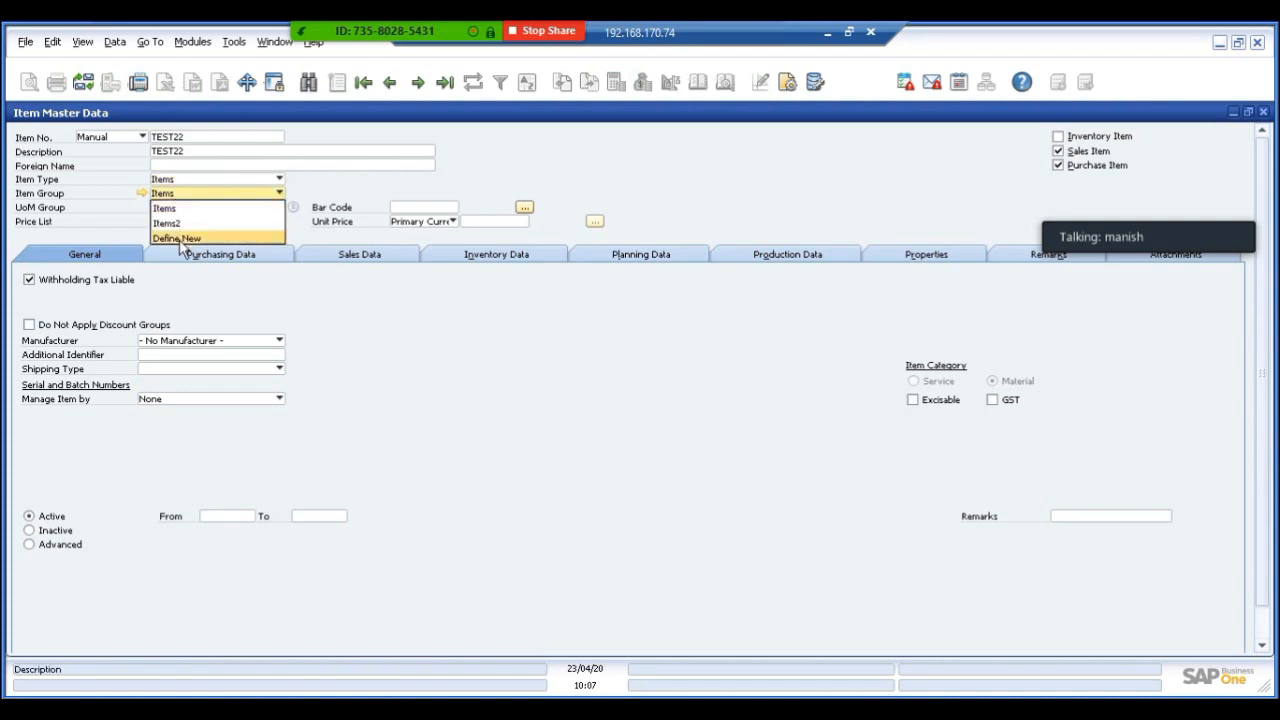
pyautogui.click(180, 239)
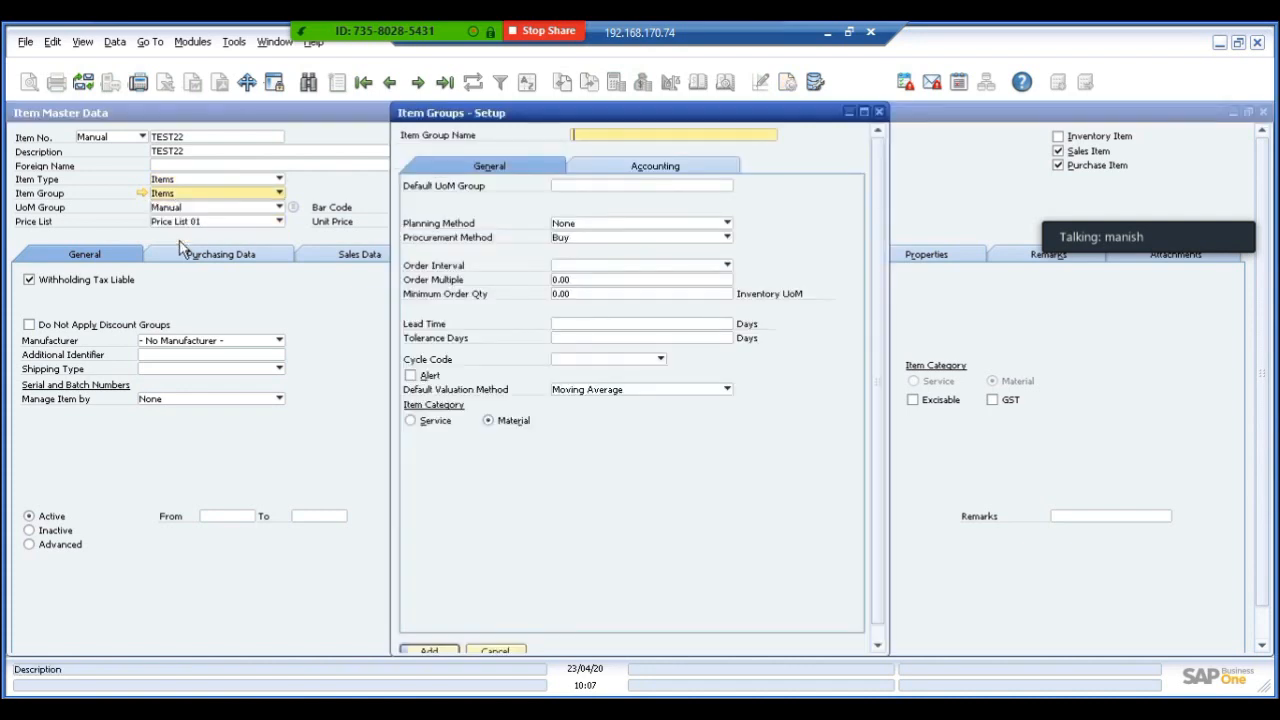
pyautogui.write('RM')
pyautogui.click(428, 651)
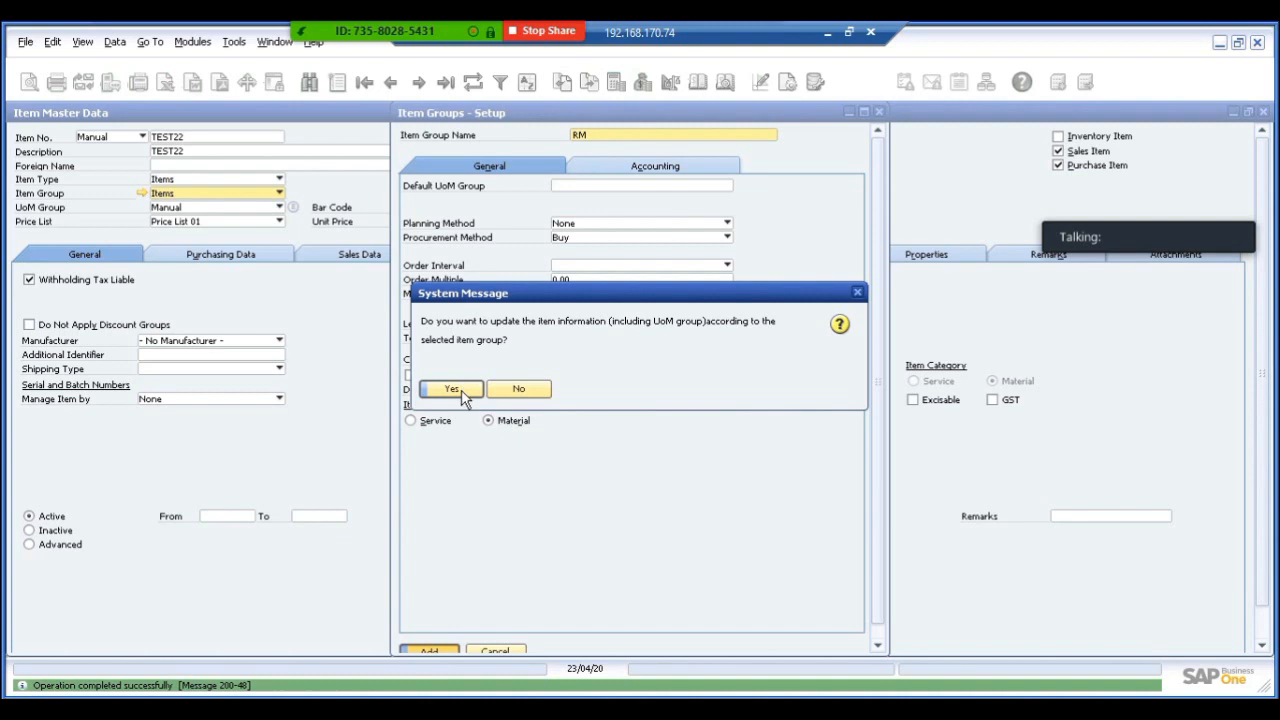
pyautogui.click(452, 389)
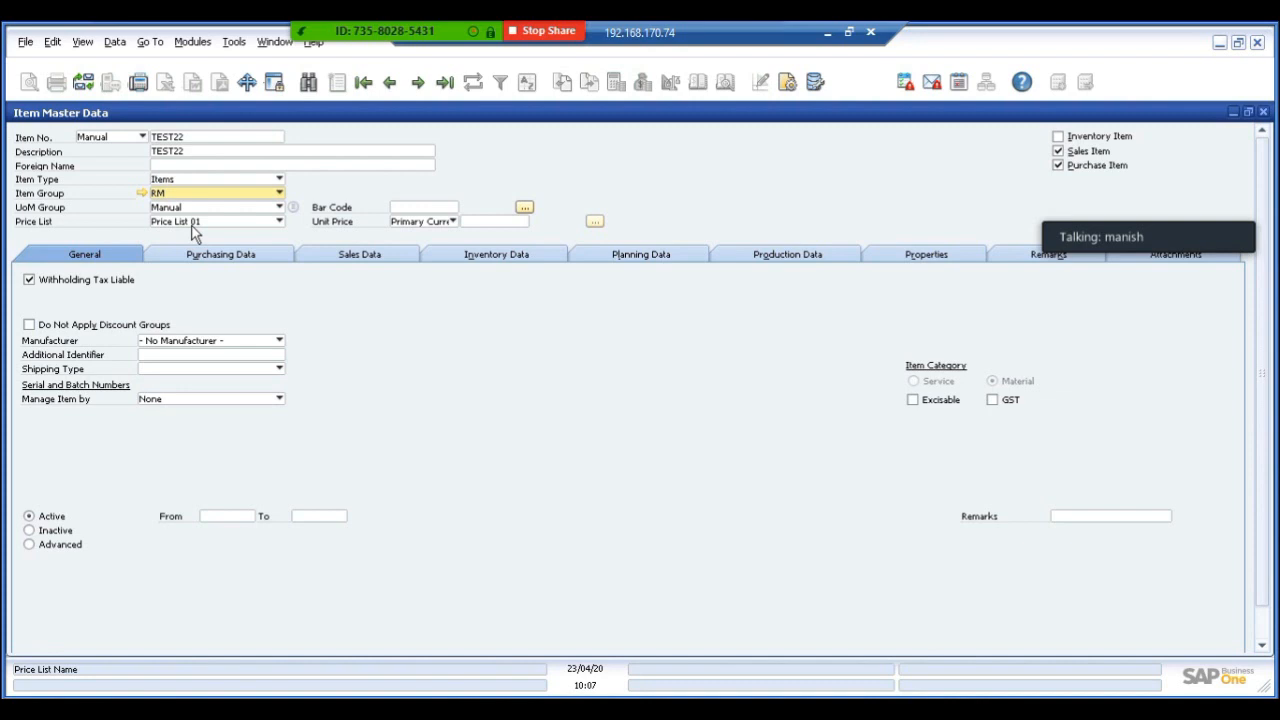
# Step: Assign Price List 01 to the item and mark it as an inventory item
pyautogui.click(188, 222)
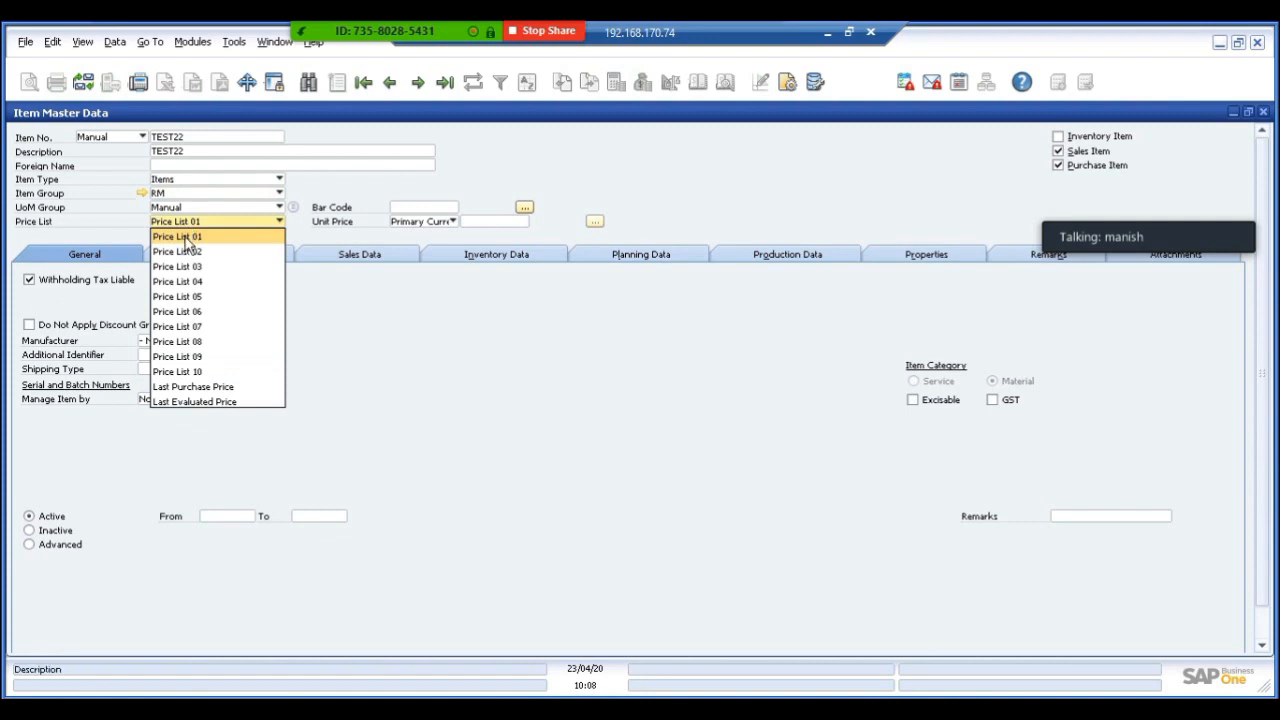
pyautogui.click(186, 237)
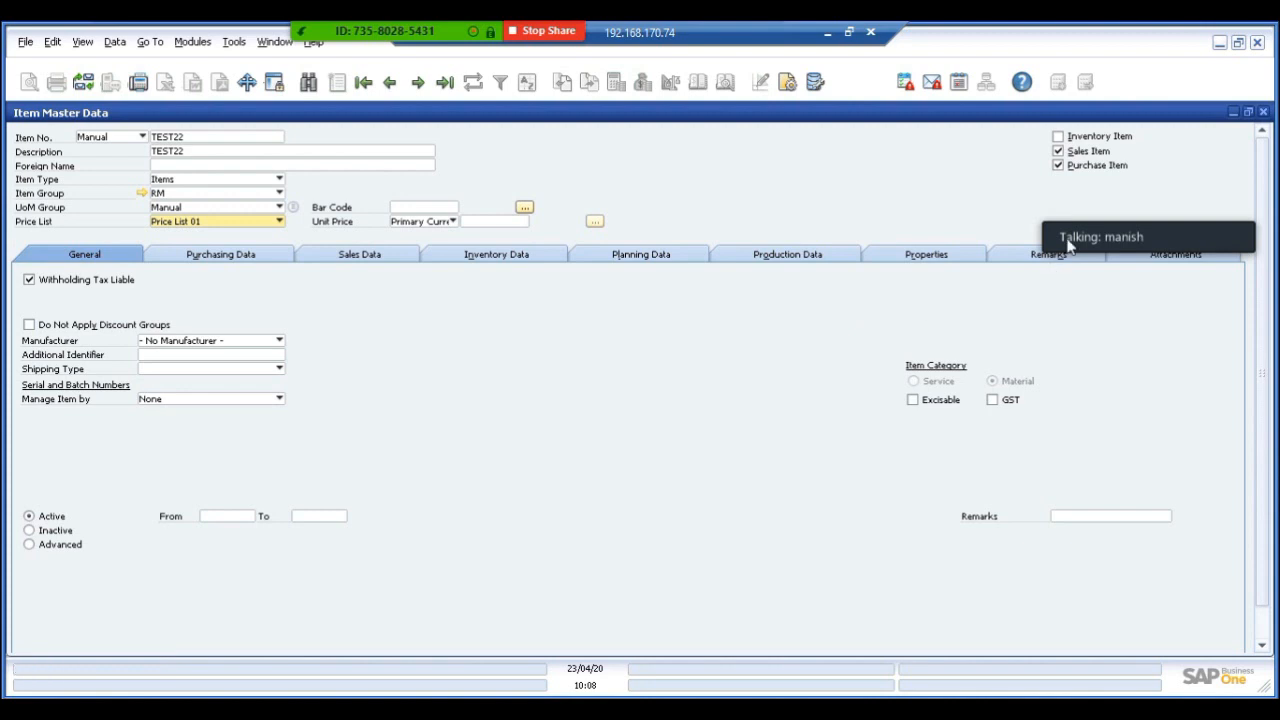
pyautogui.moveTo(1093, 222)
pyautogui.click(1058, 136)
# Step: Enable the item's GST option to view its material type, HSN and tax category fields, and clear it again
pyautogui.click(993, 401)
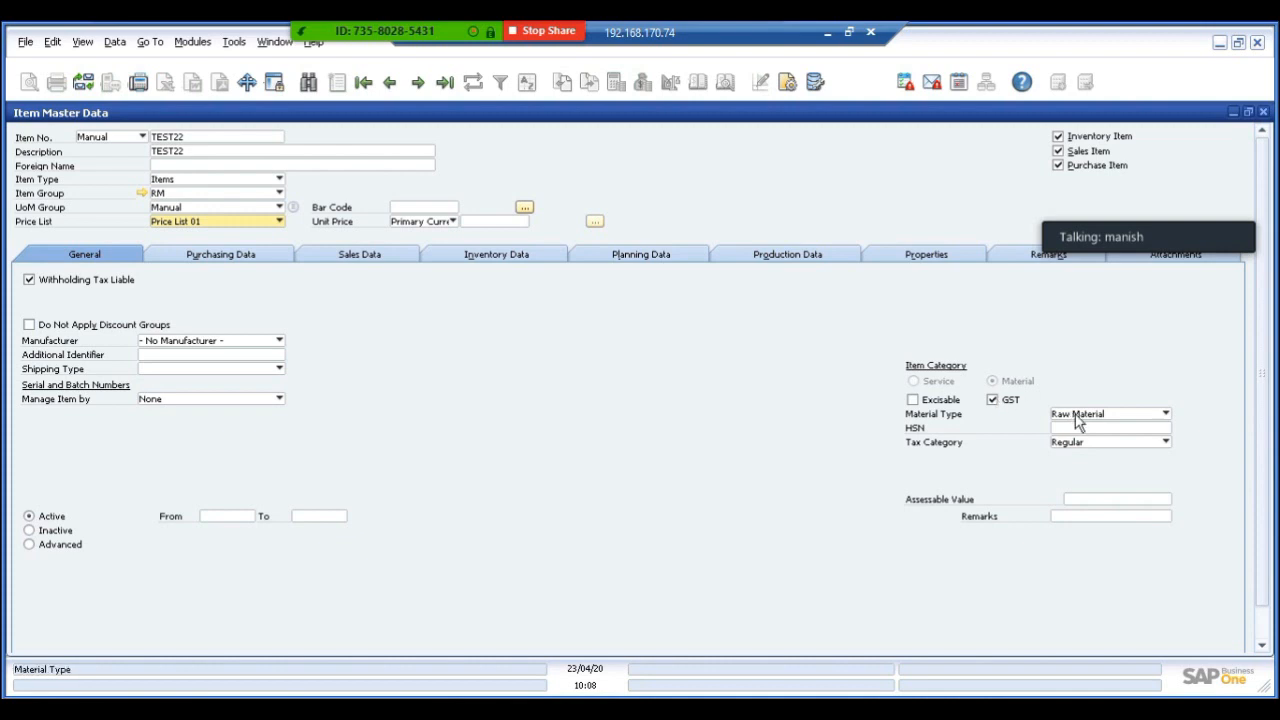
pyautogui.click(992, 400)
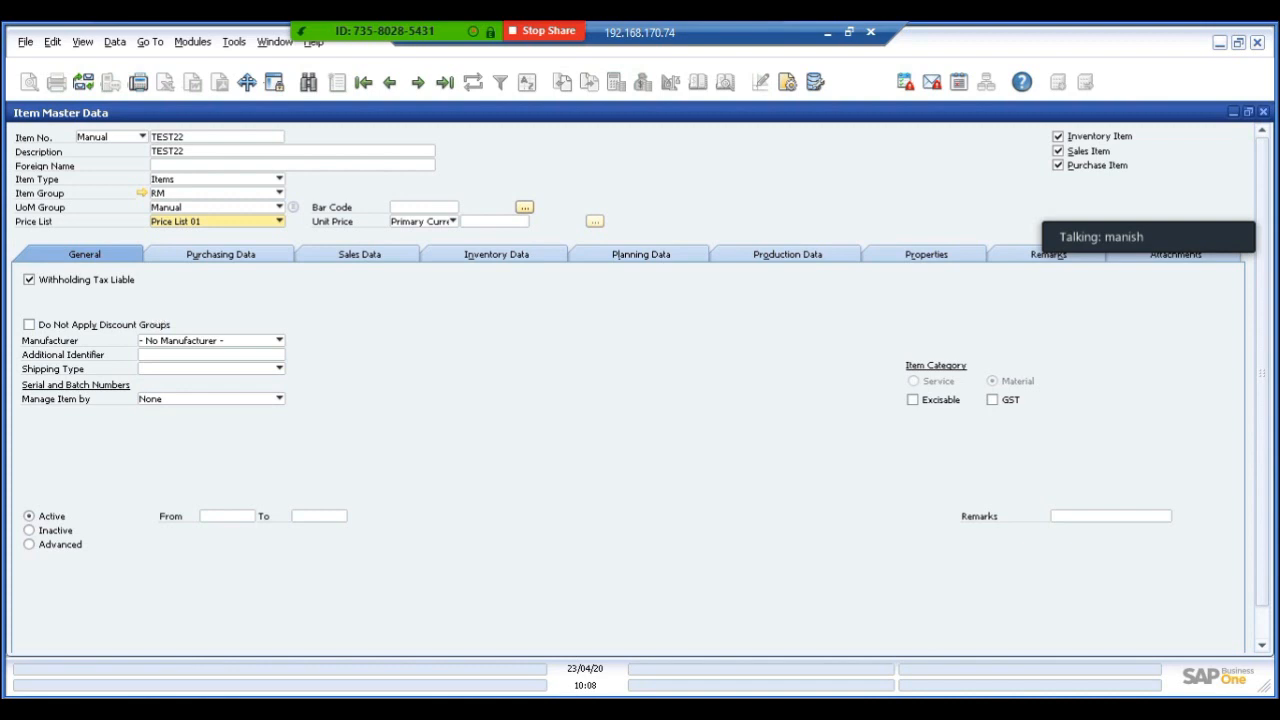
pyautogui.moveTo(438, 31)
# Step: Manage the item by Batches with the management method On Every Transaction
pyautogui.click(163, 403)
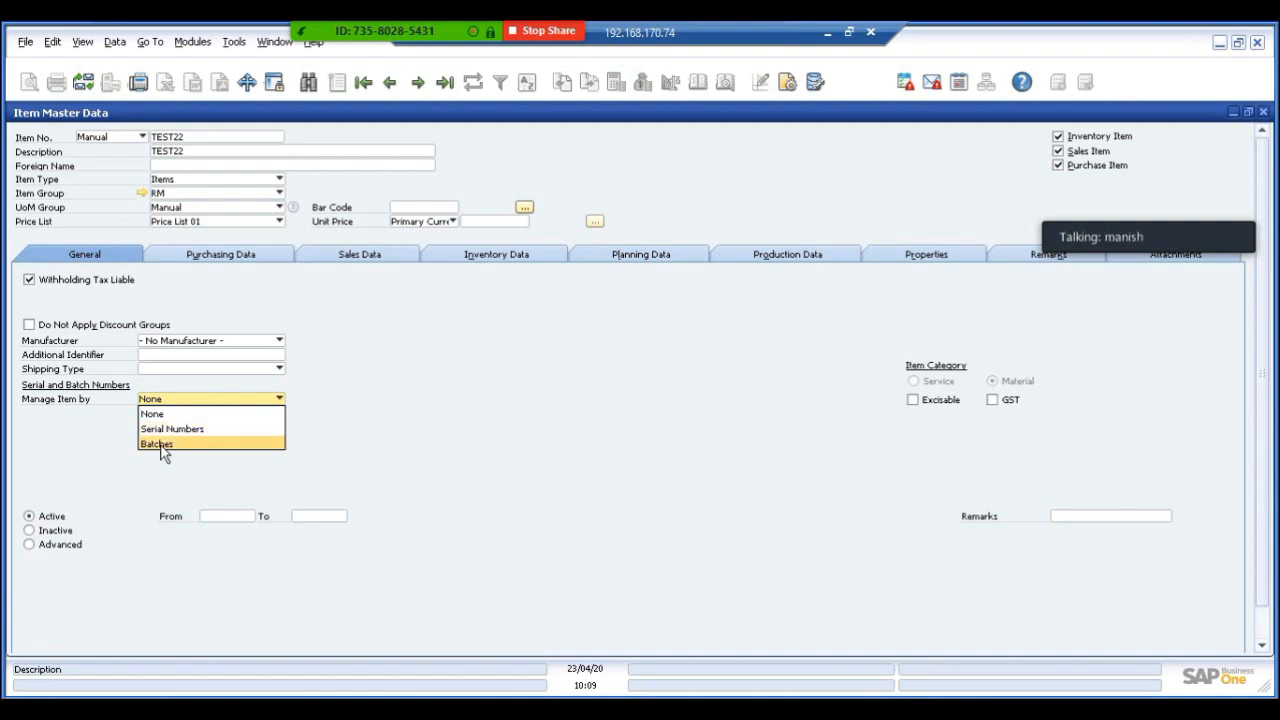
pyautogui.click(158, 444)
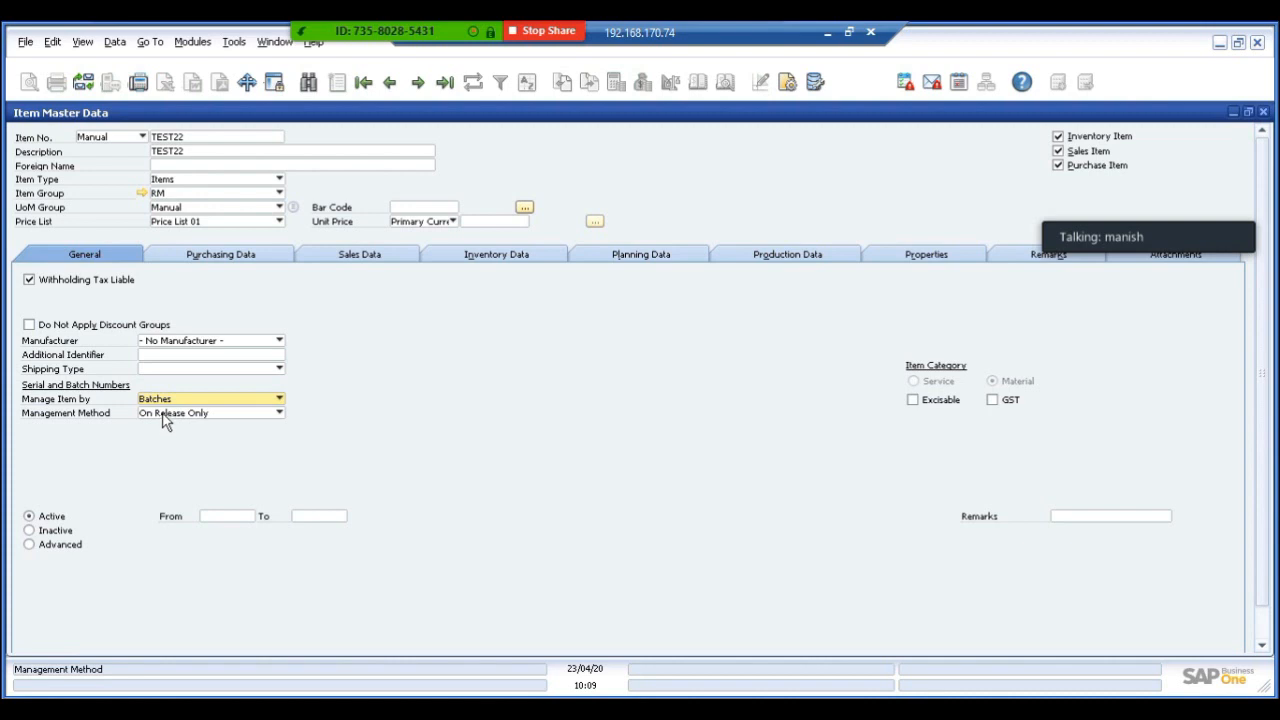
pyautogui.click(165, 414)
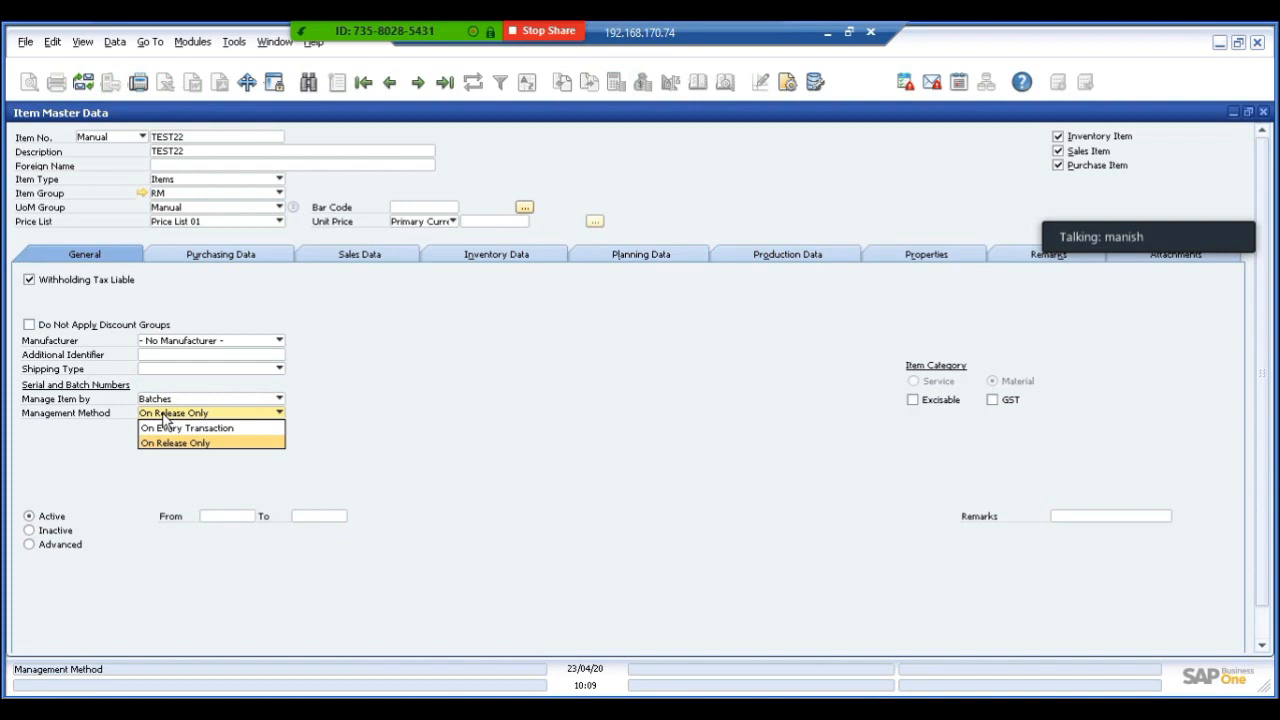
pyautogui.click(161, 443)
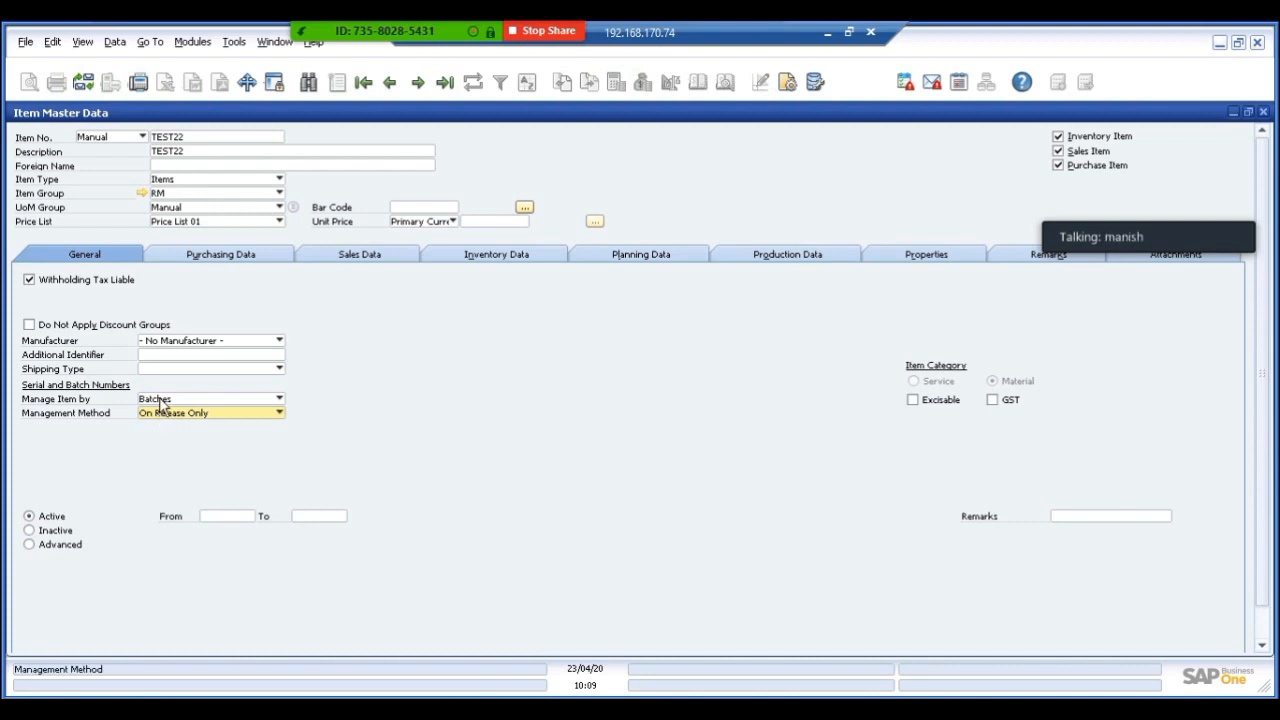
pyautogui.click(159, 401)
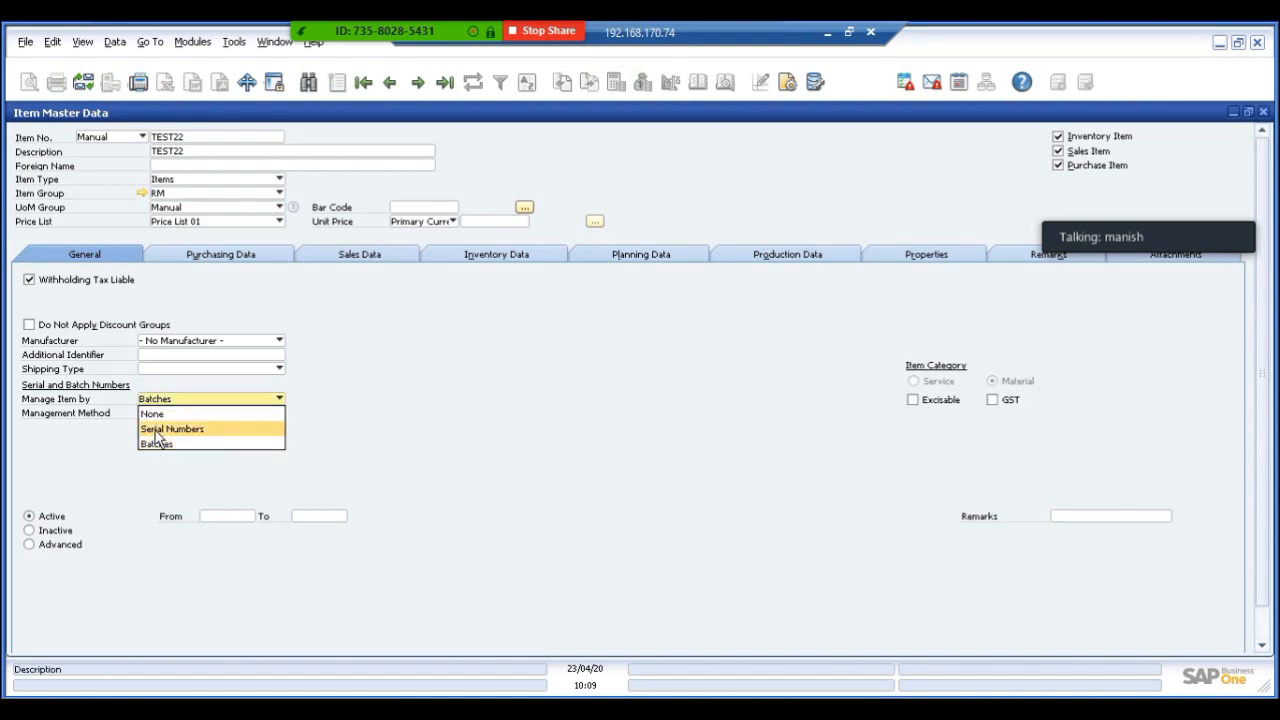
pyautogui.click(160, 443)
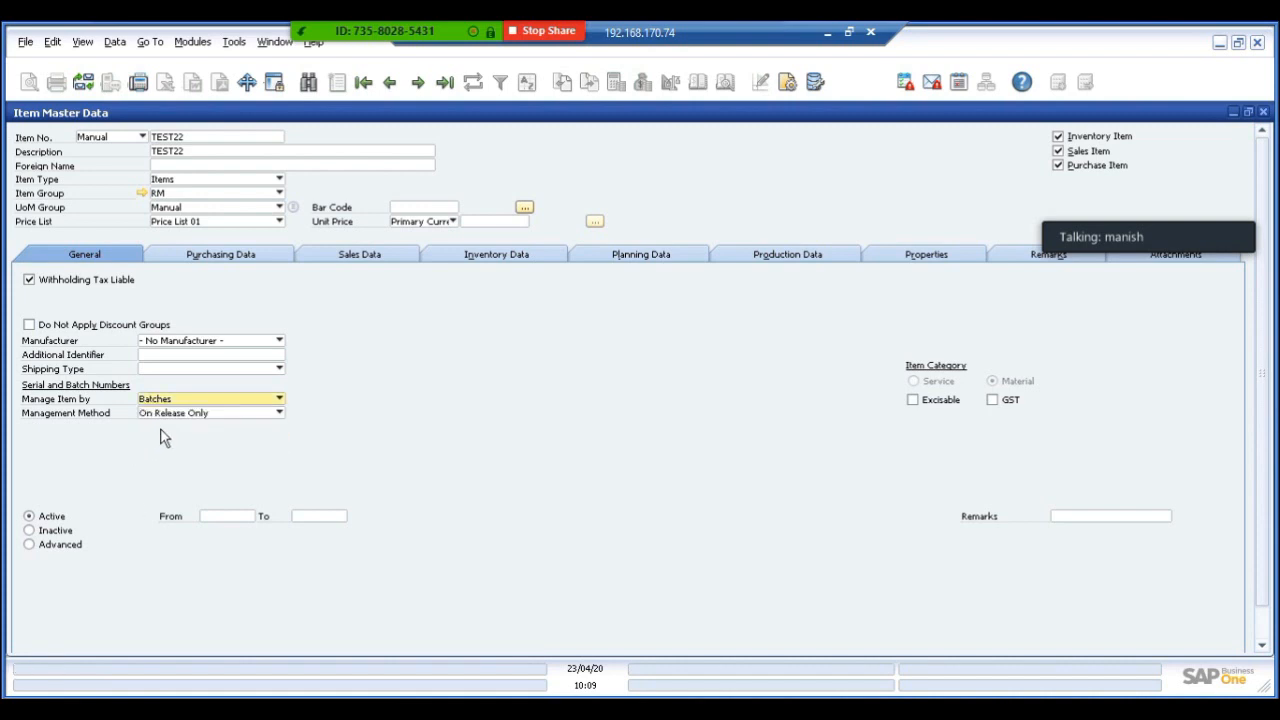
pyautogui.click(162, 416)
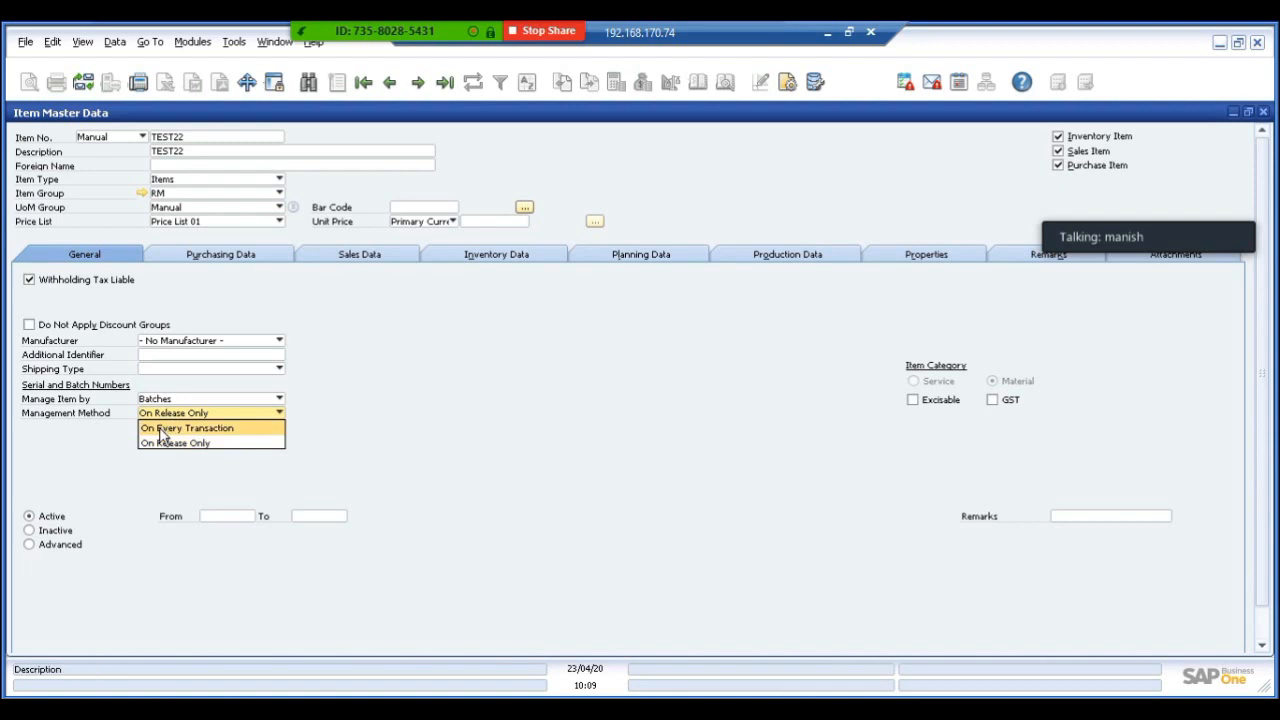
pyautogui.click(162, 428)
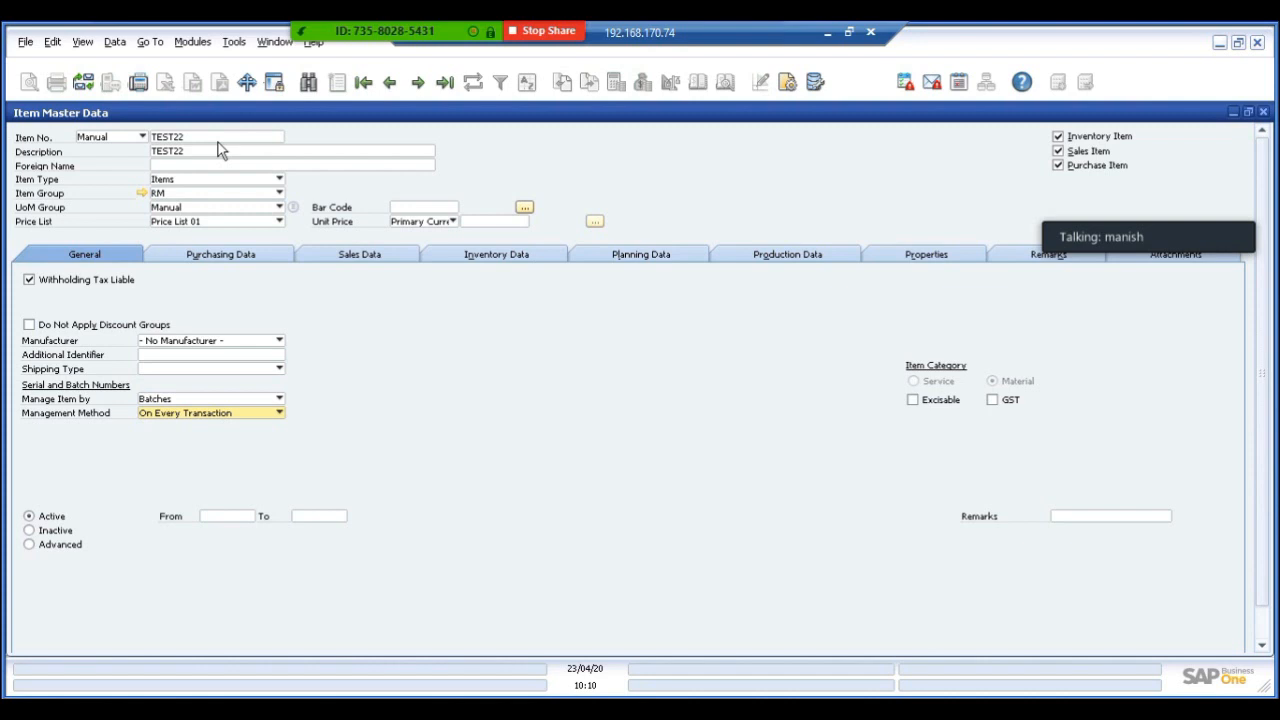
# Step: Add the completed TEST22 record to the item master data
pyautogui.rightClick(407, 311)
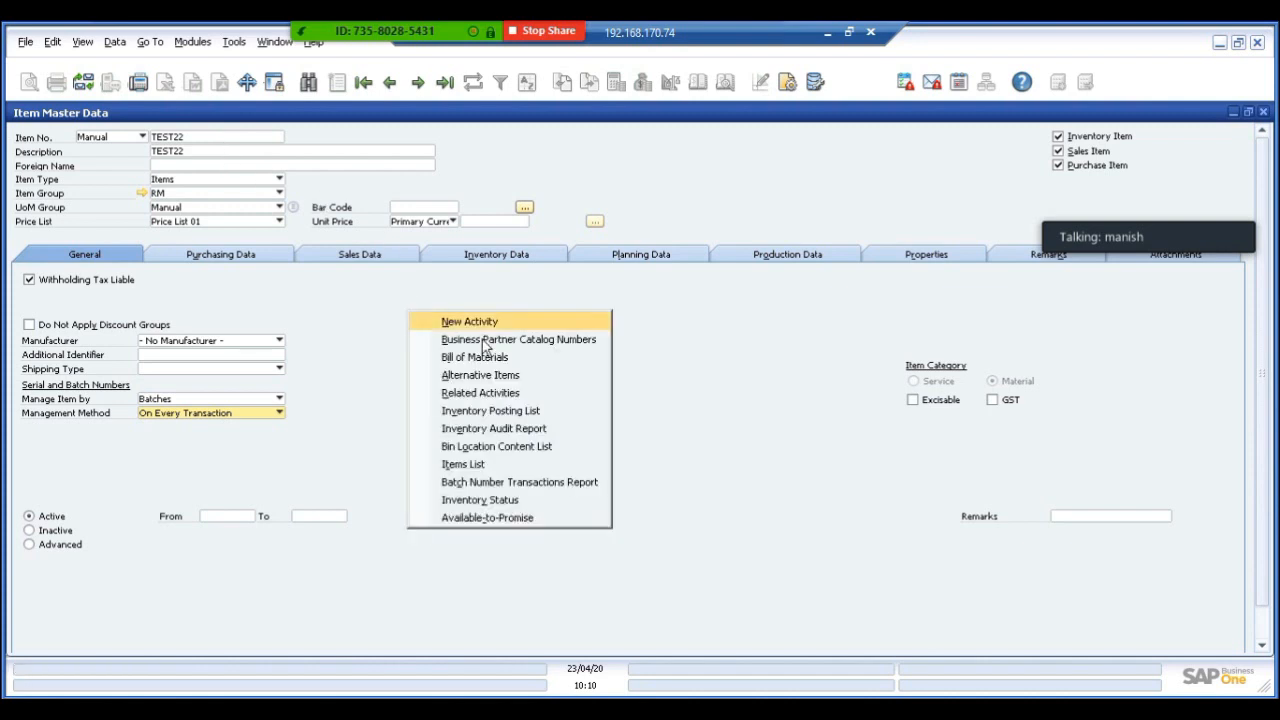
pyautogui.click(707, 459)
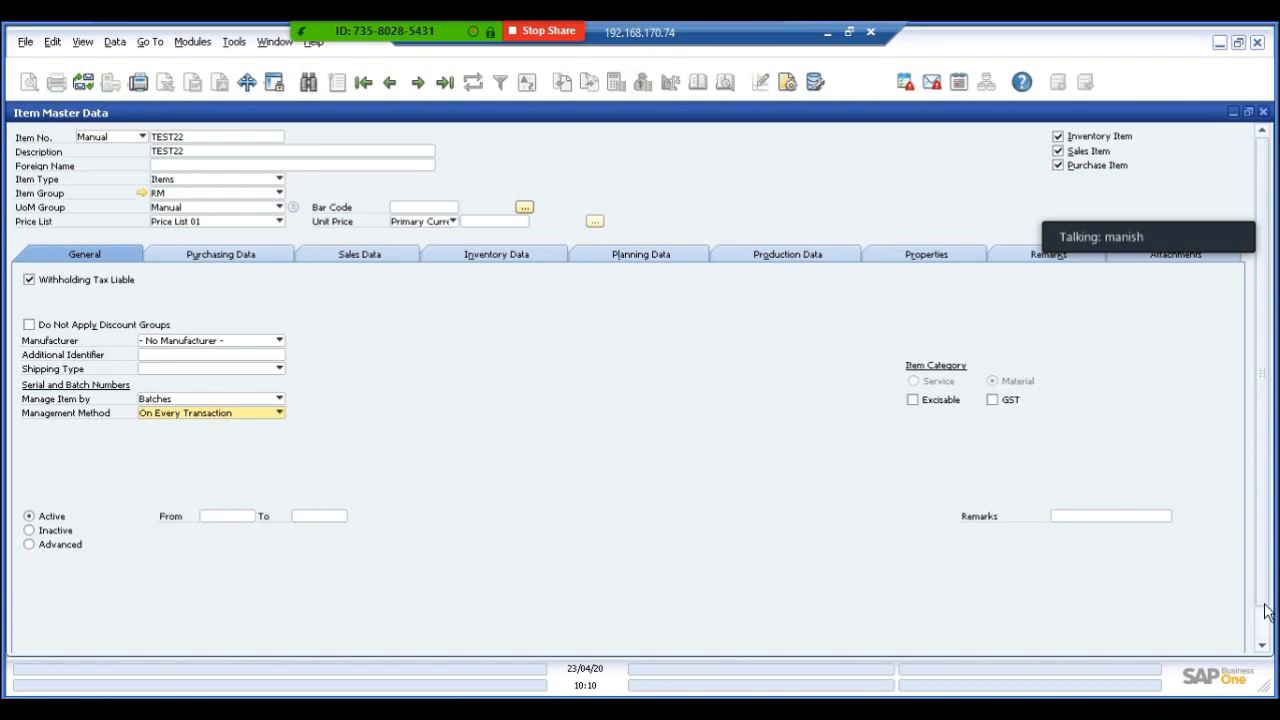
pyautogui.click(1262, 638)
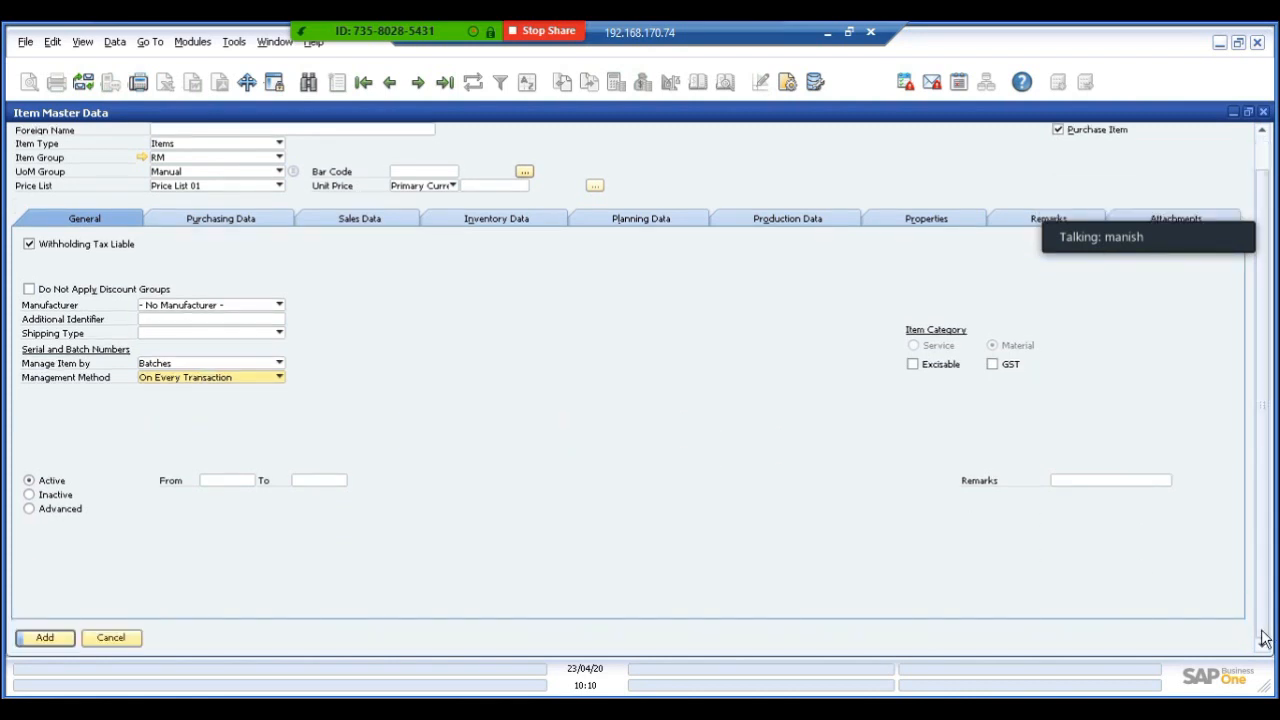
pyautogui.press('Return')
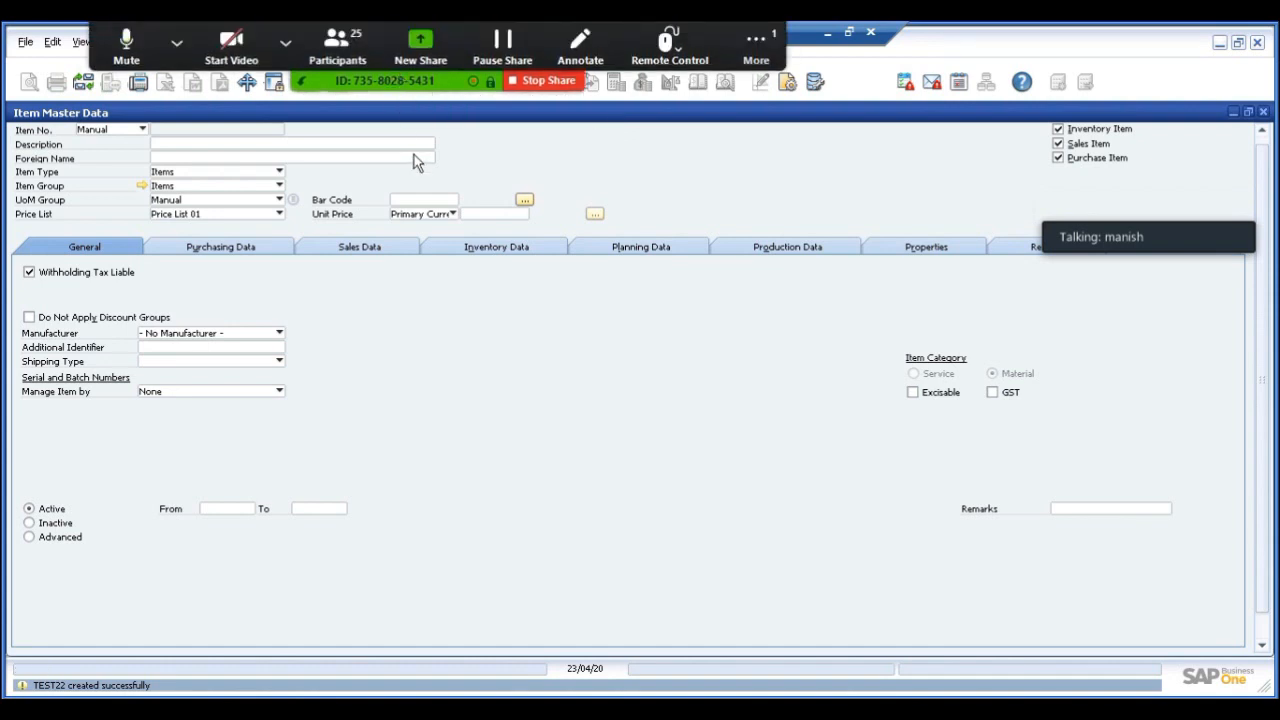
# Step: Display the saved TEST22 item record and look through the actions available for it
pyautogui.click(390, 84)
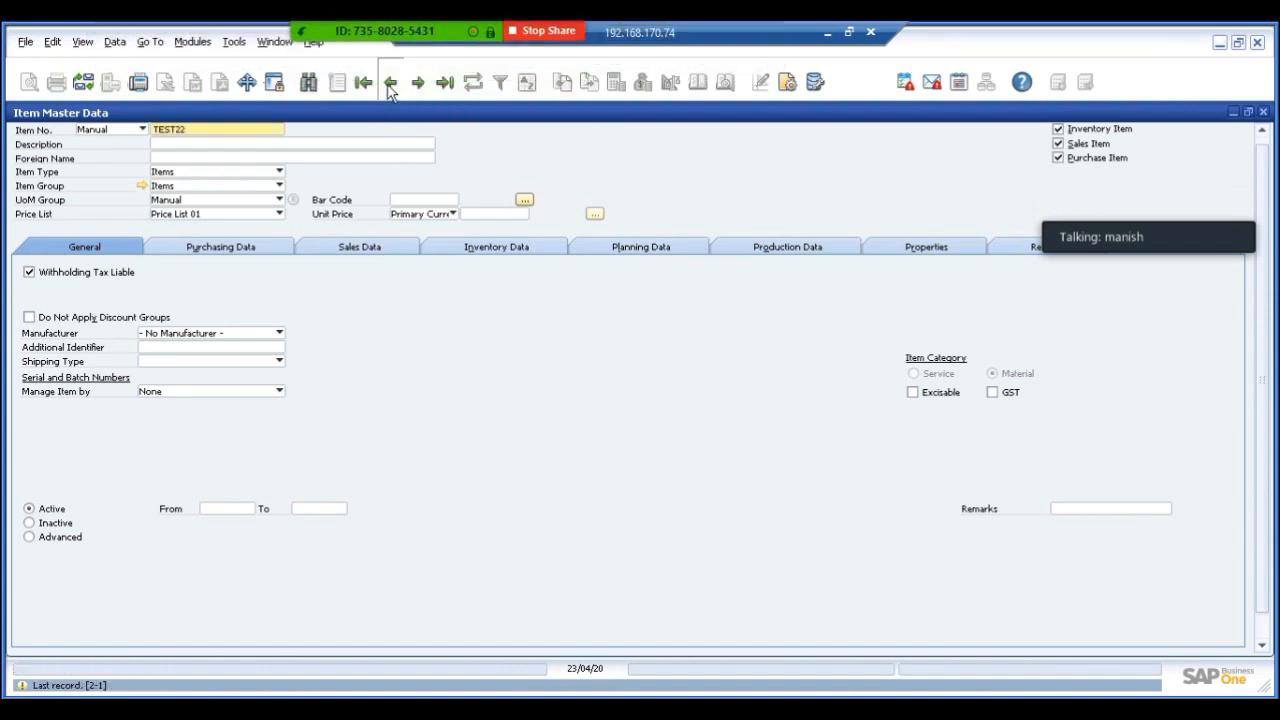
pyautogui.rightClick(415, 400)
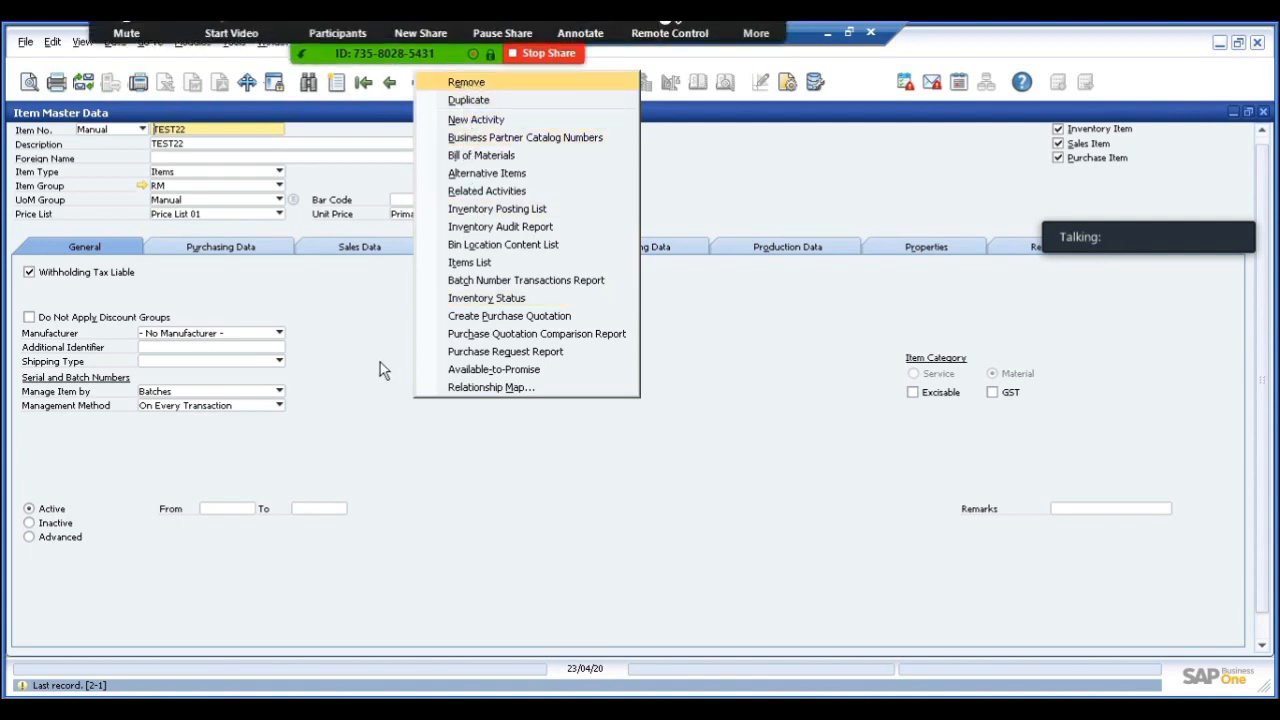
pyautogui.click(825, 407)
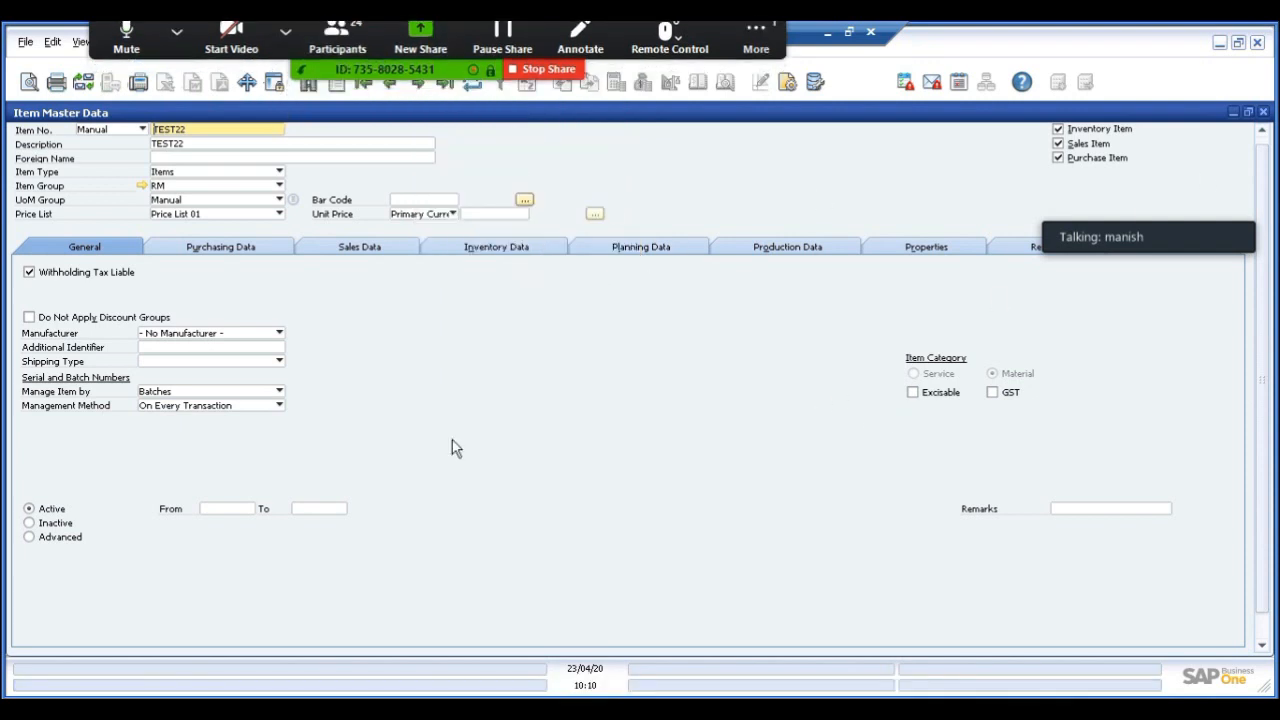
# Step: Display the previous item record, test2, and try to remove it from the item master data
pyautogui.click(390, 83)
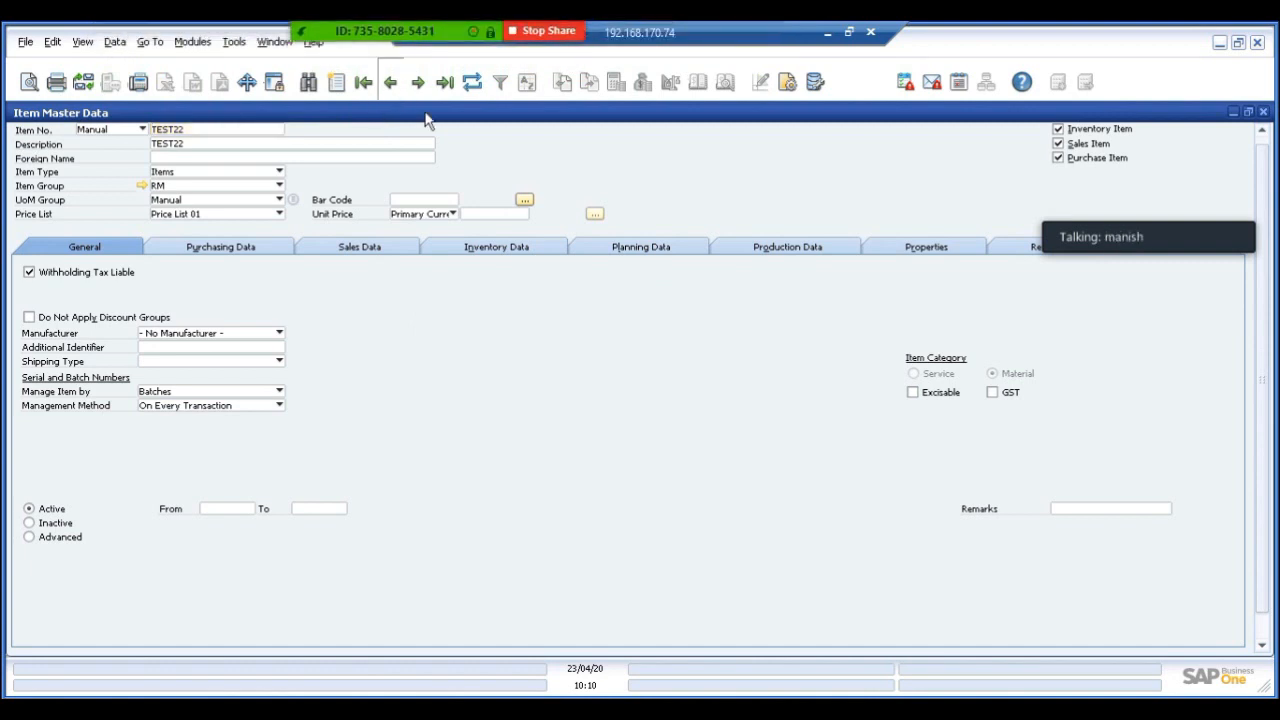
pyautogui.rightClick(530, 174)
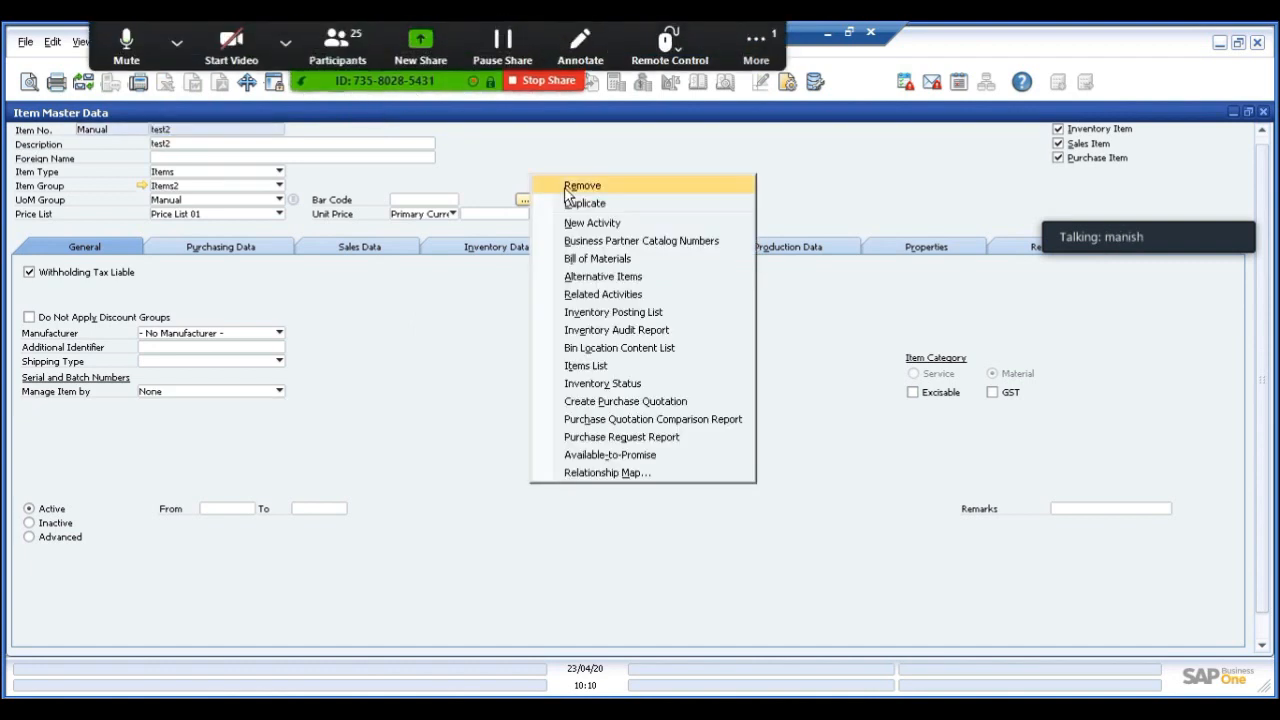
pyautogui.click(564, 185)
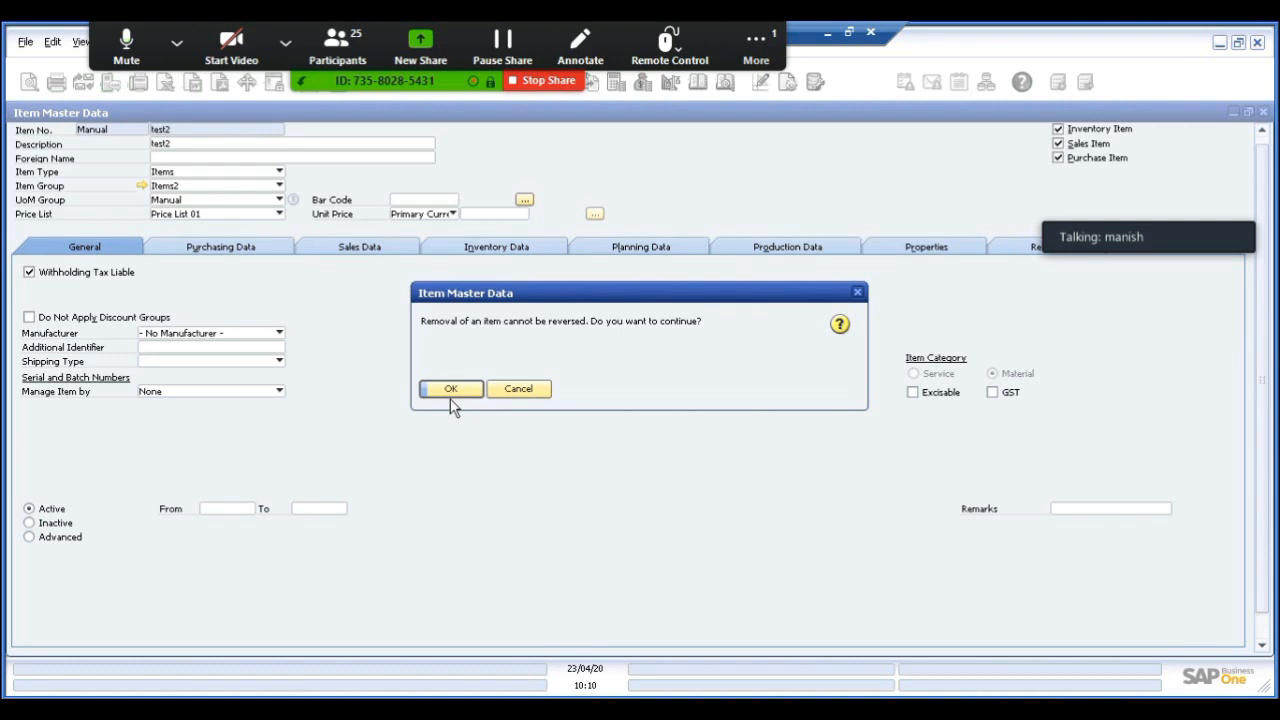
pyautogui.click(450, 389)
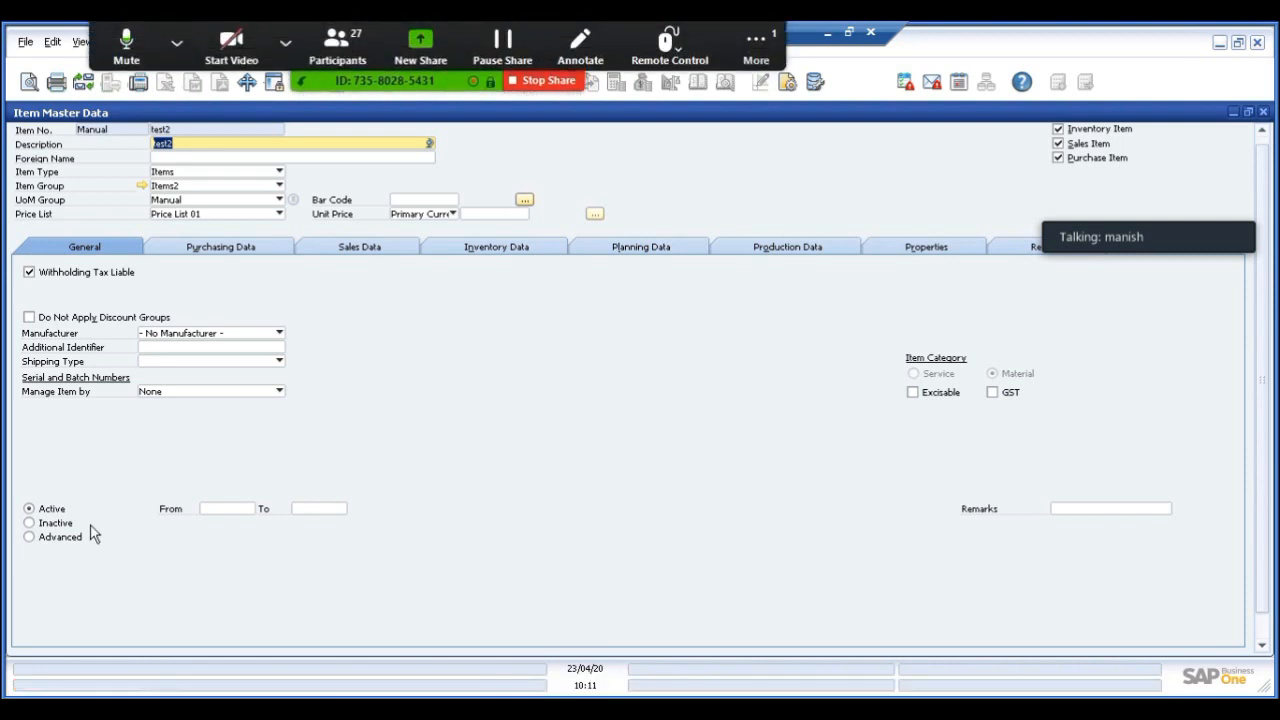
# Step: Switch test2's status to Inactive to check its From date field, and change the status to Advanced
pyautogui.click(29, 524)
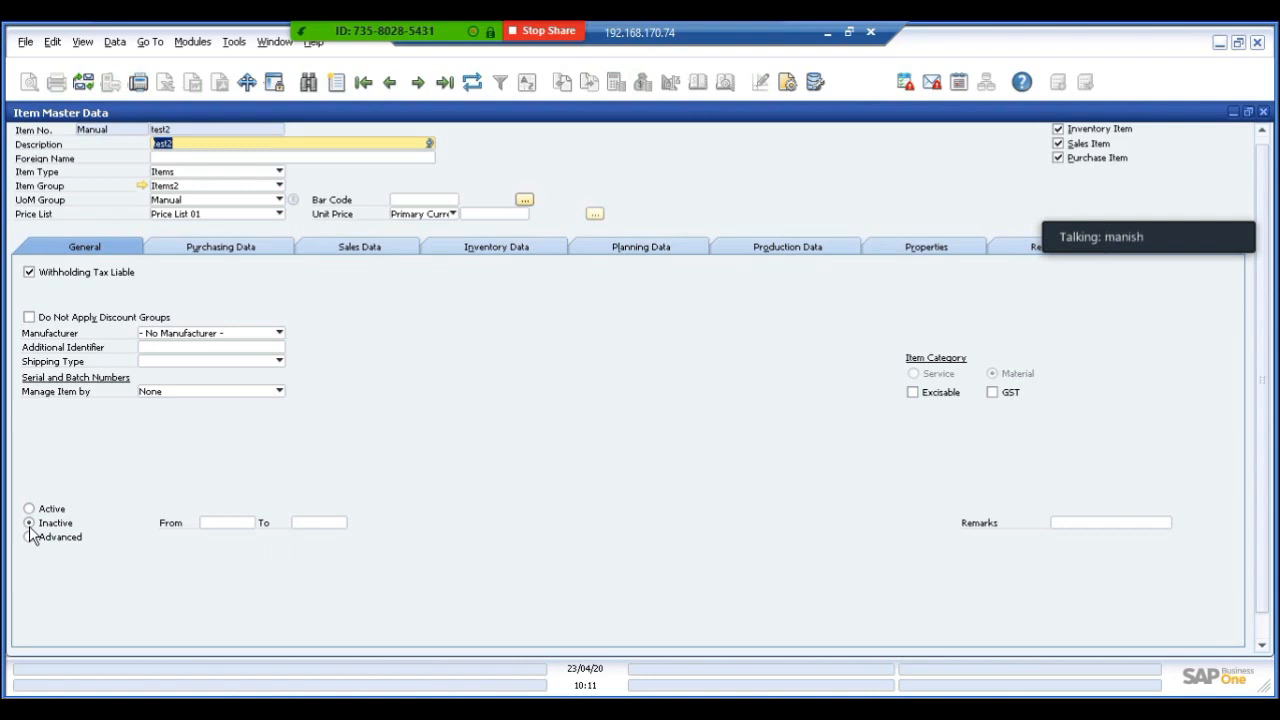
pyautogui.click(220, 528)
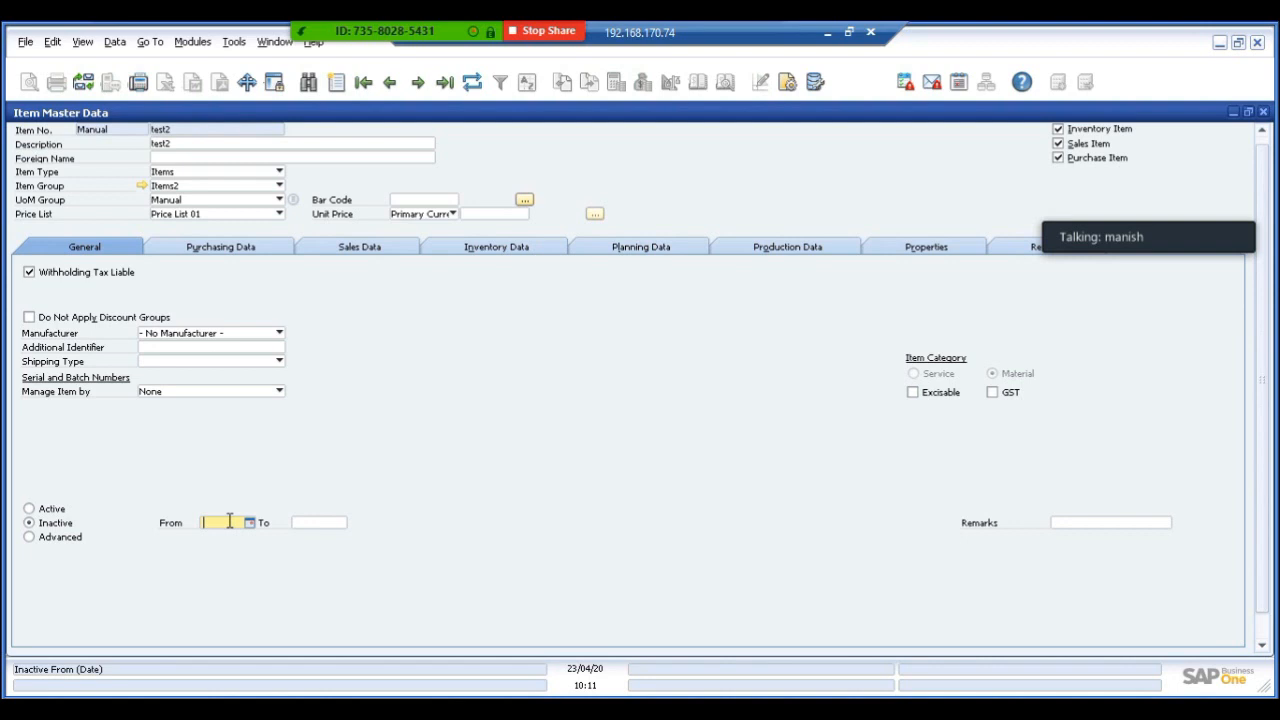
pyautogui.click(41, 542)
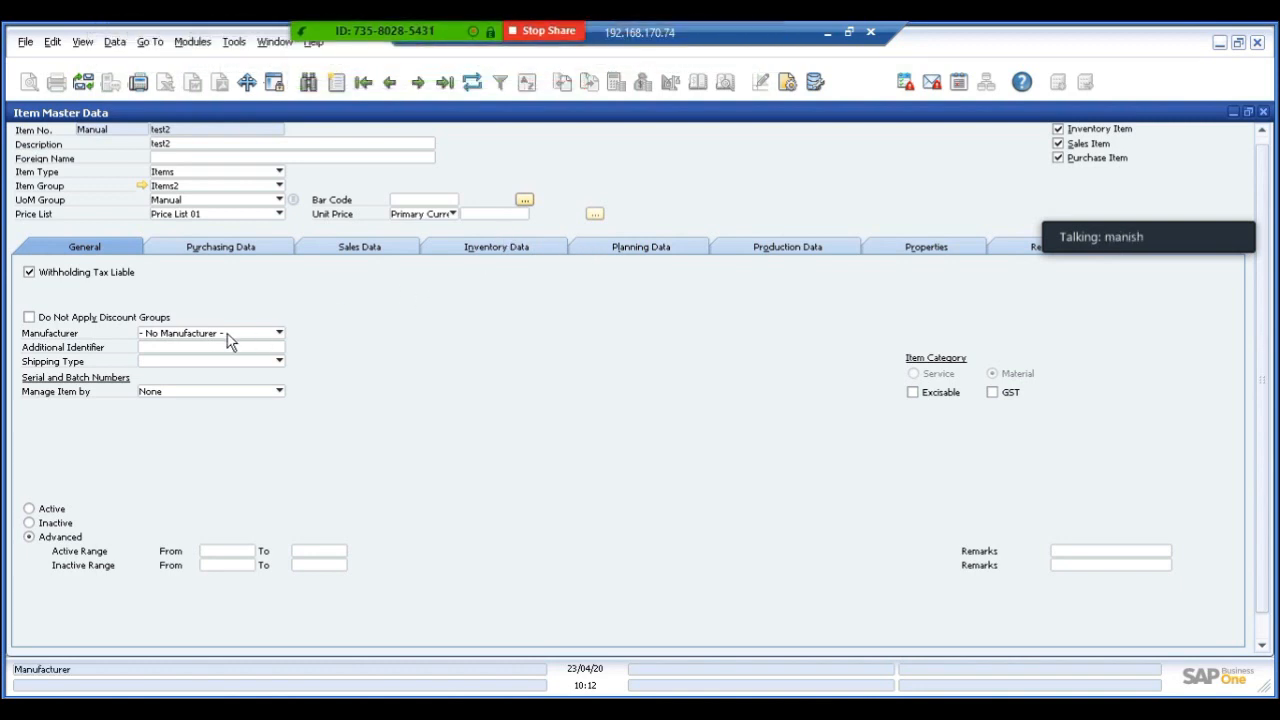
# Step: Look at the choices offered for test2's manufacturer and shipping type without selecting any
pyautogui.click(173, 336)
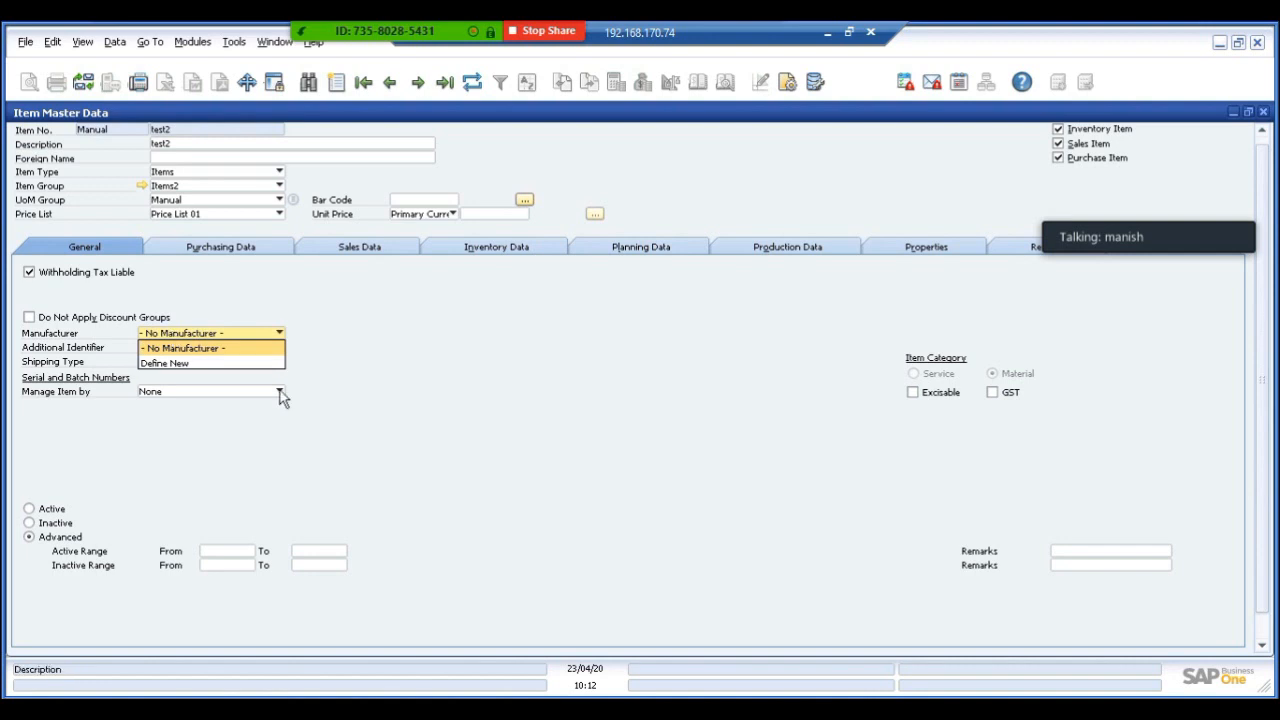
pyautogui.click(184, 320)
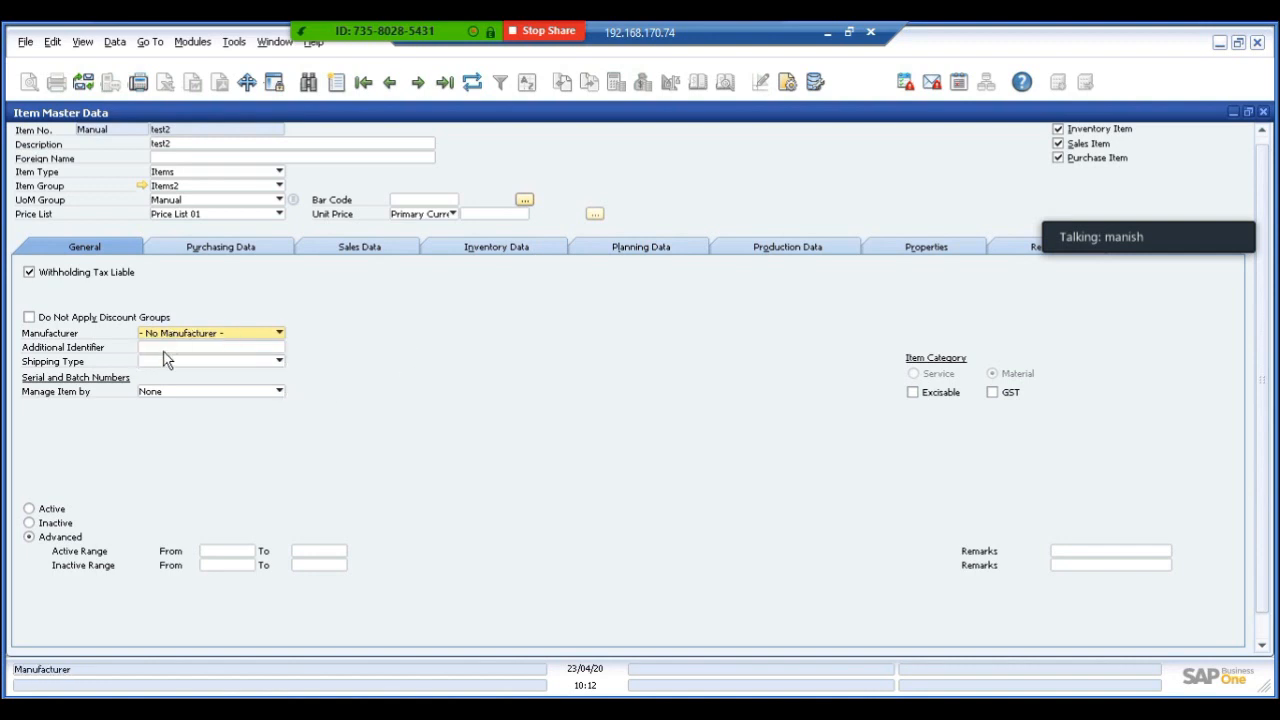
pyautogui.click(163, 362)
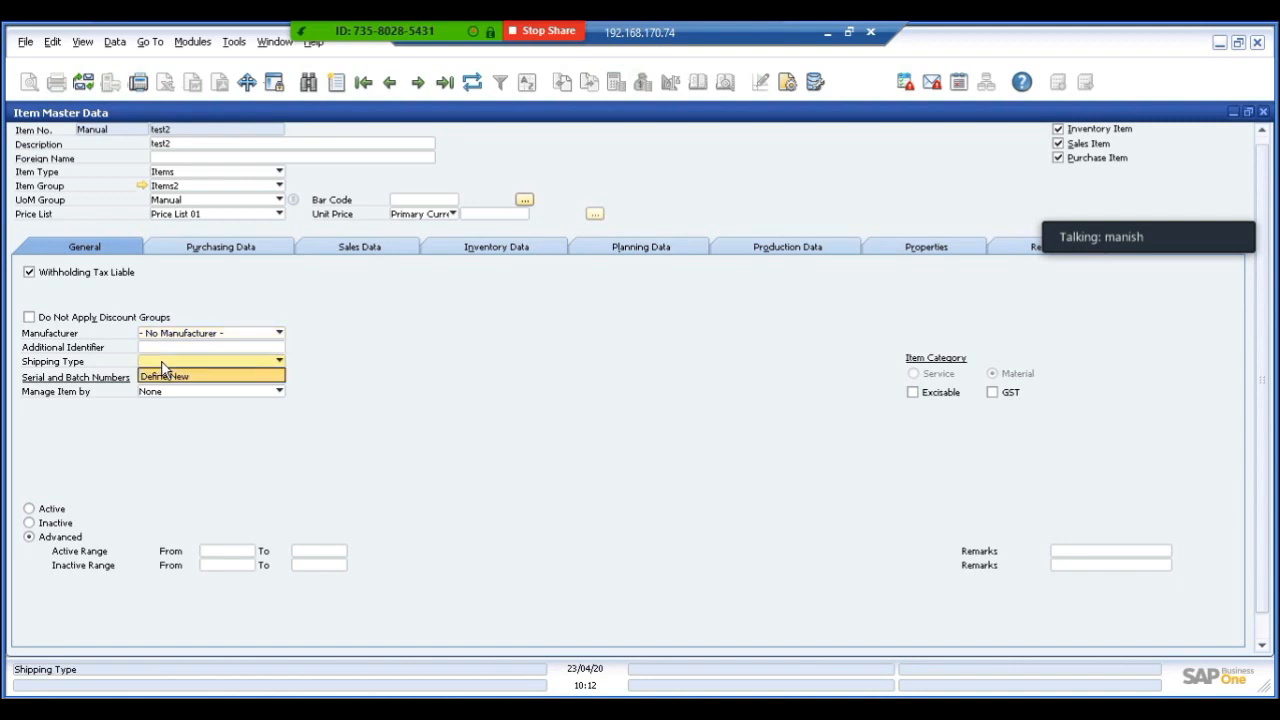
pyautogui.click(336, 365)
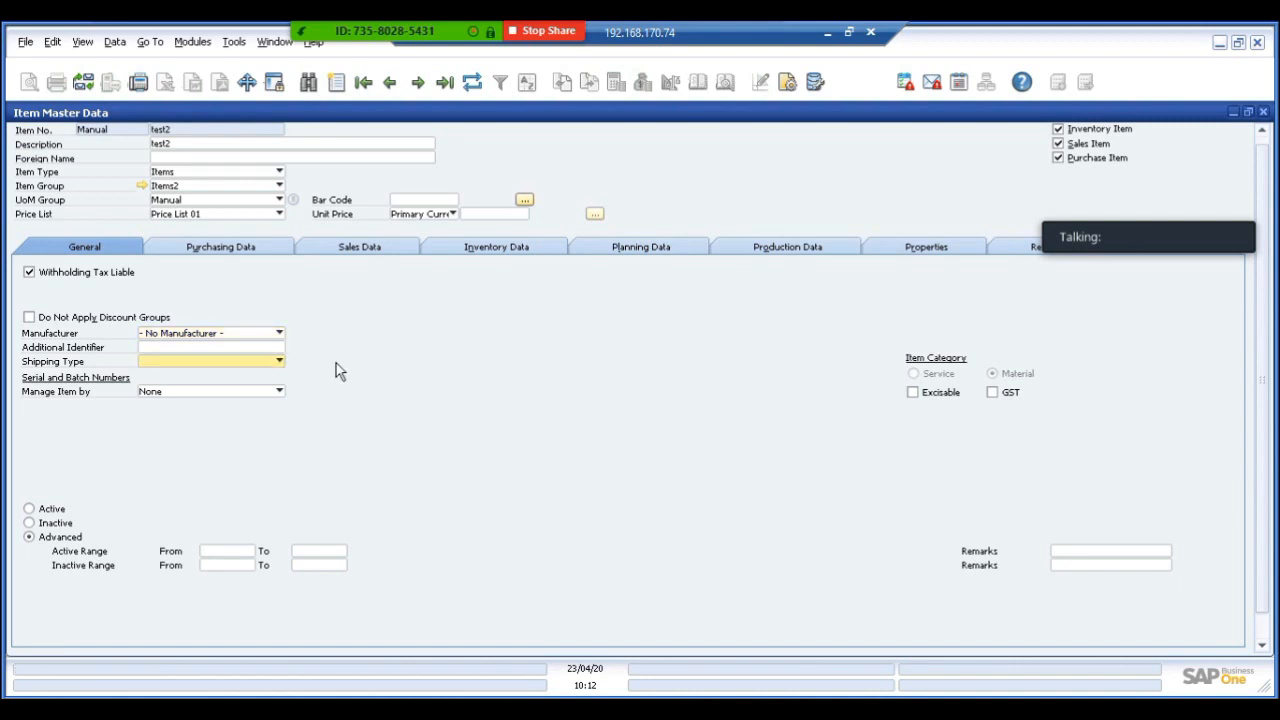
# Step: Show test2's purchasing data and view the vendors available as preferred vendor, leaving the choice empty
pyautogui.click(183, 252)
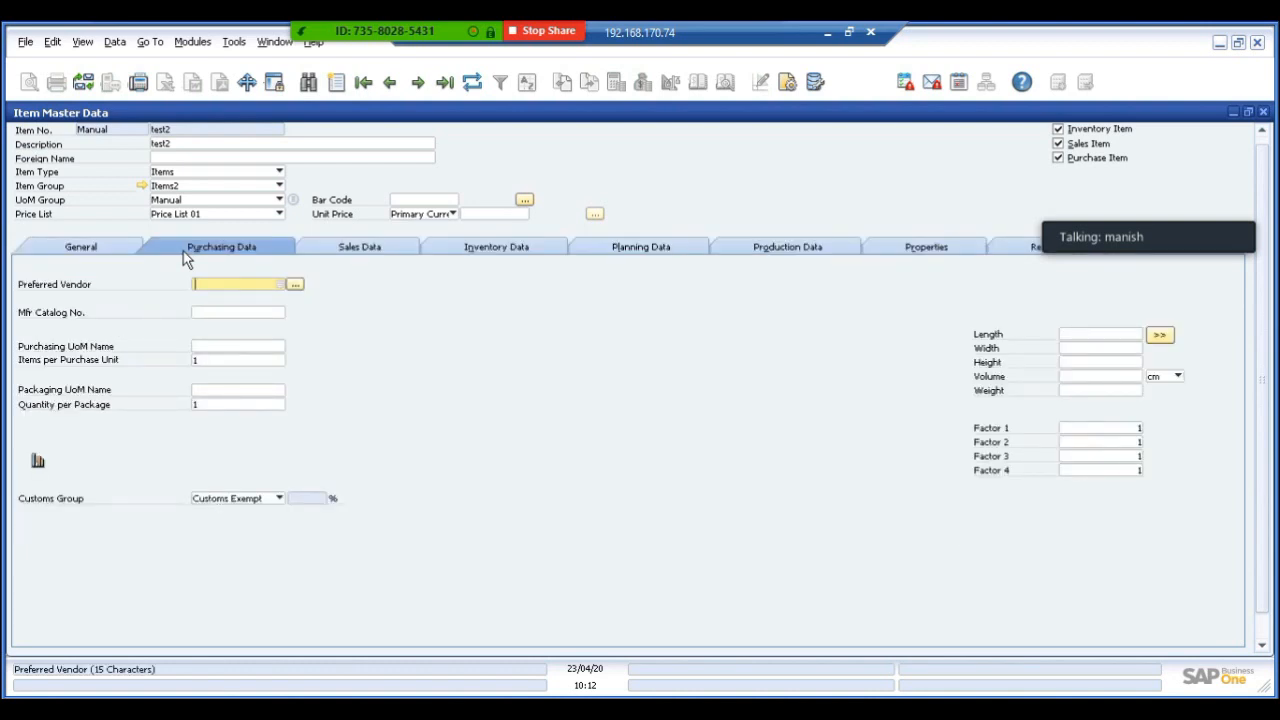
pyautogui.click(293, 285)
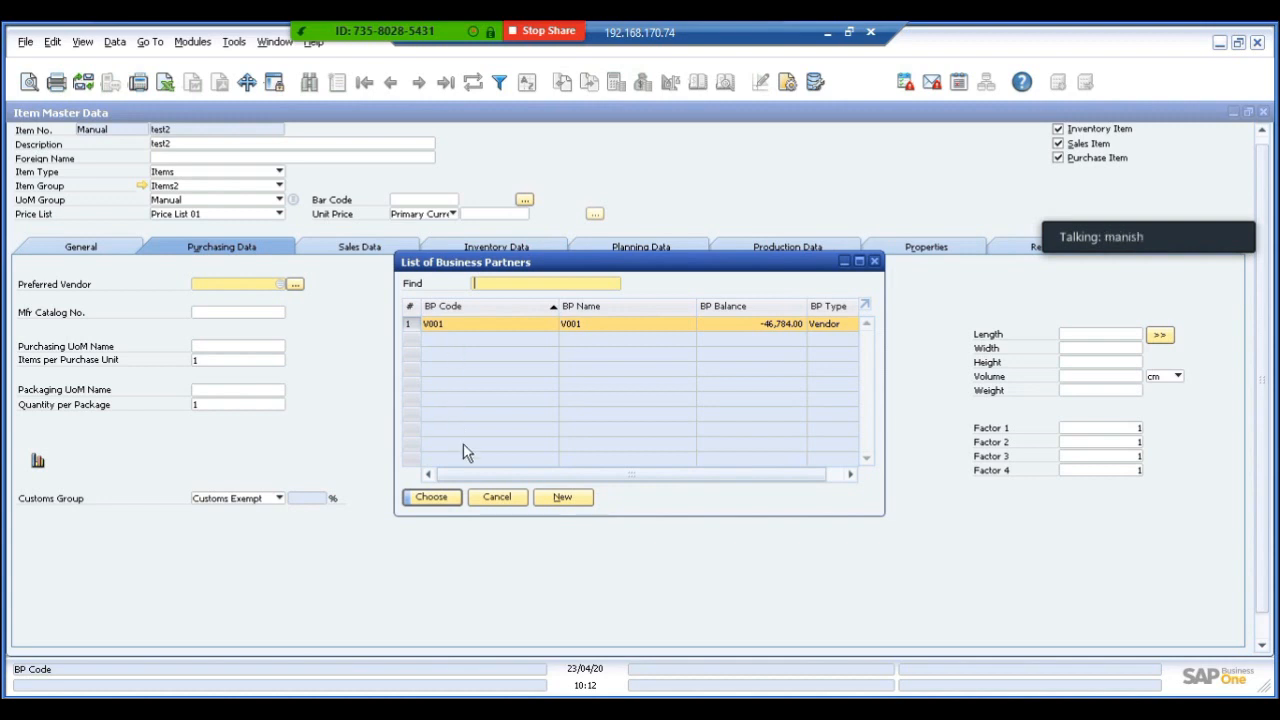
pyautogui.click(492, 498)
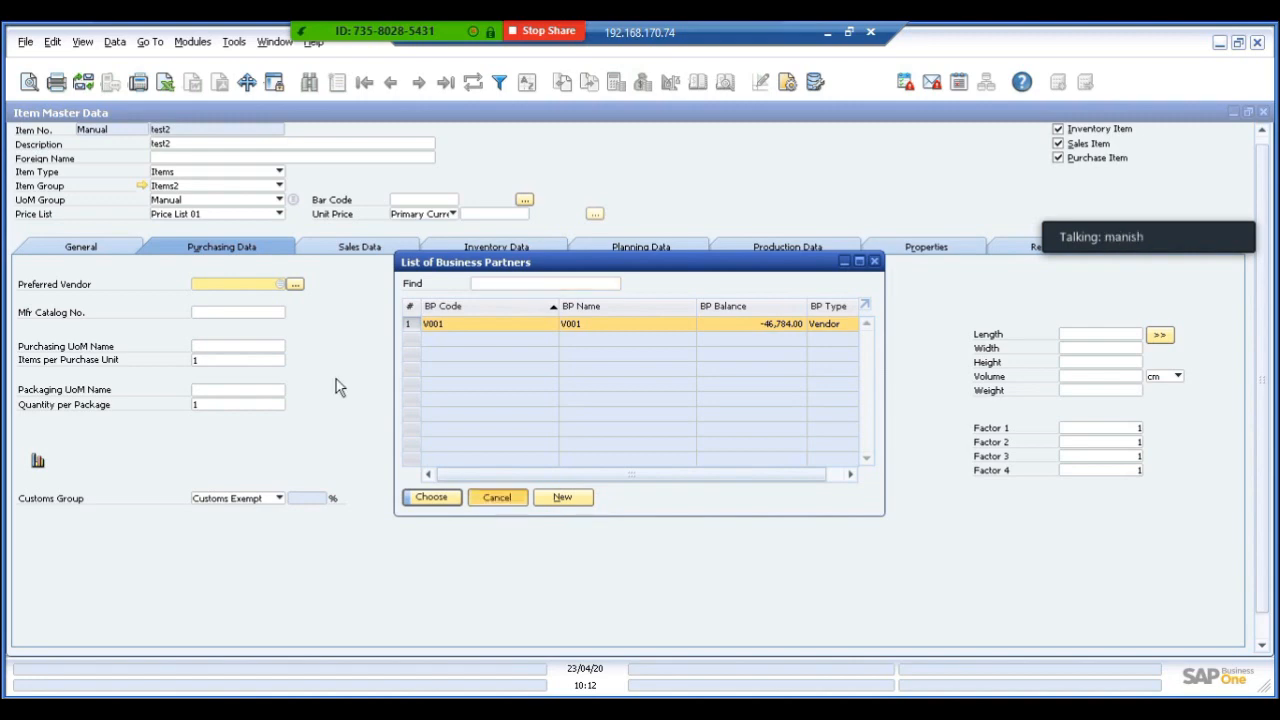
# Step: Go through test2's purchasing fields for manufacturer catalog number, purchasing UoM, dimensions, volume, weight and quantity per package
pyautogui.click(224, 320)
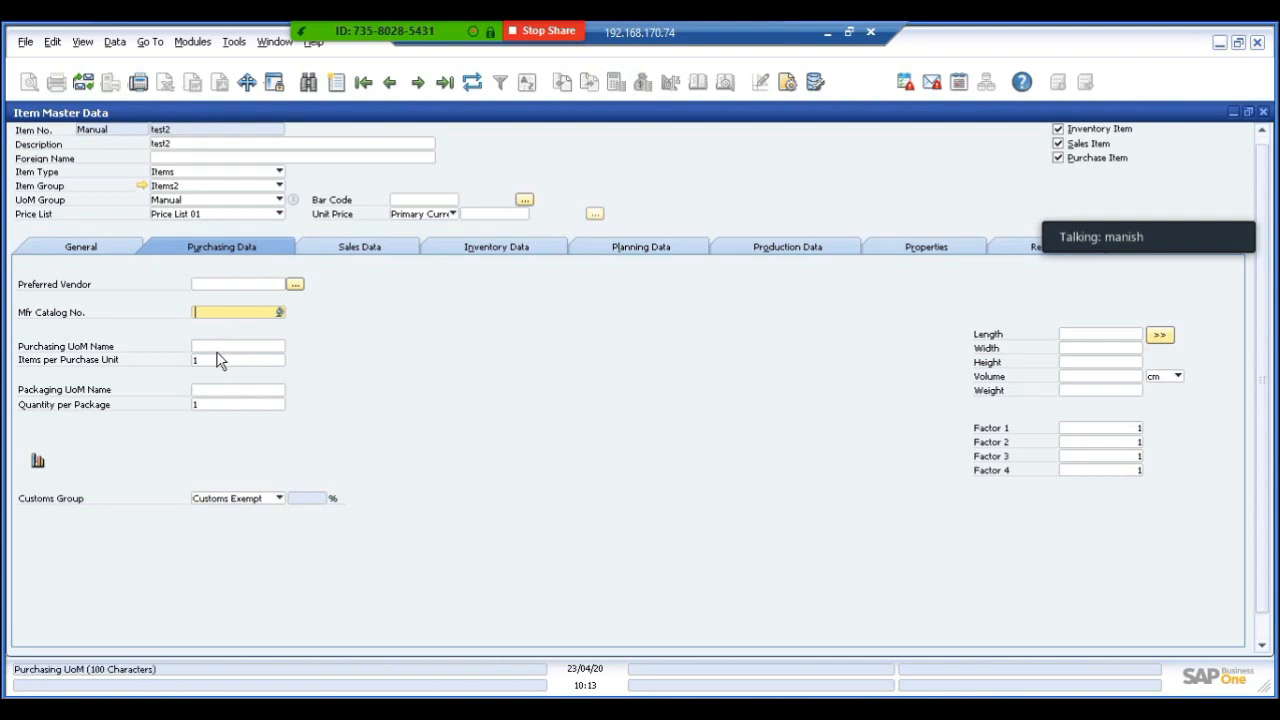
pyautogui.press('Tab')
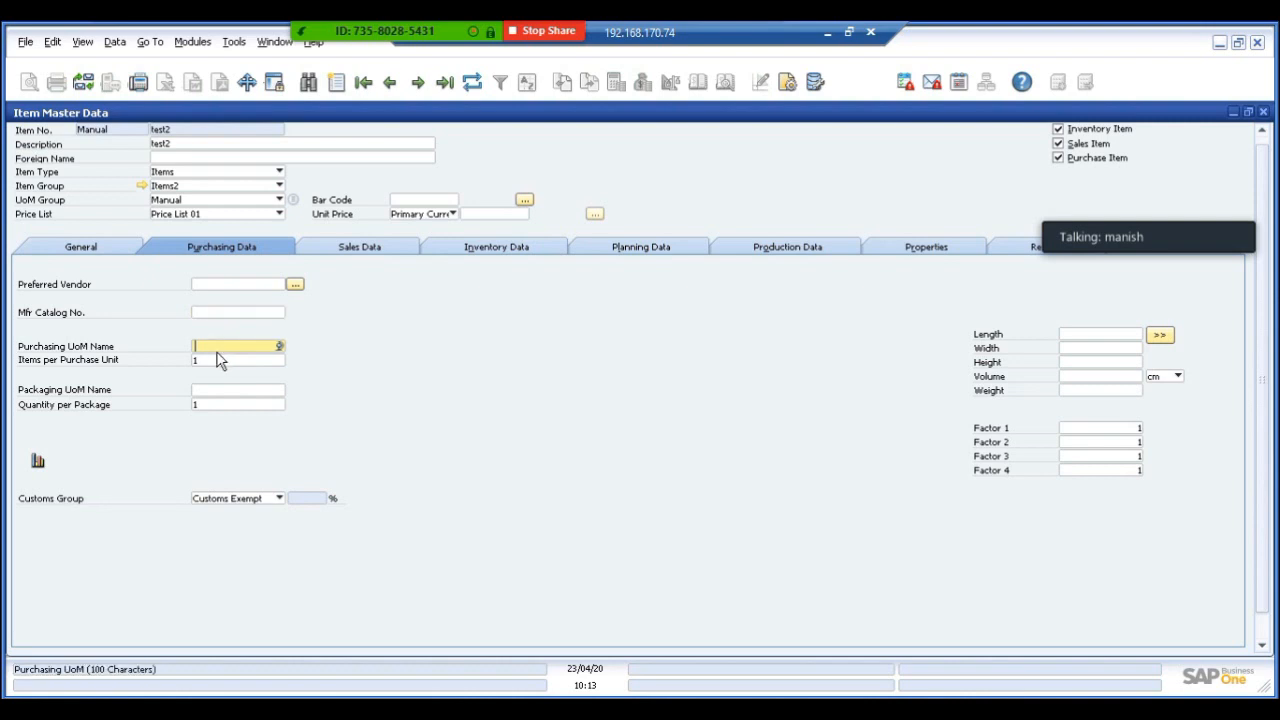
pyautogui.click(1084, 334)
pyautogui.click(1075, 348)
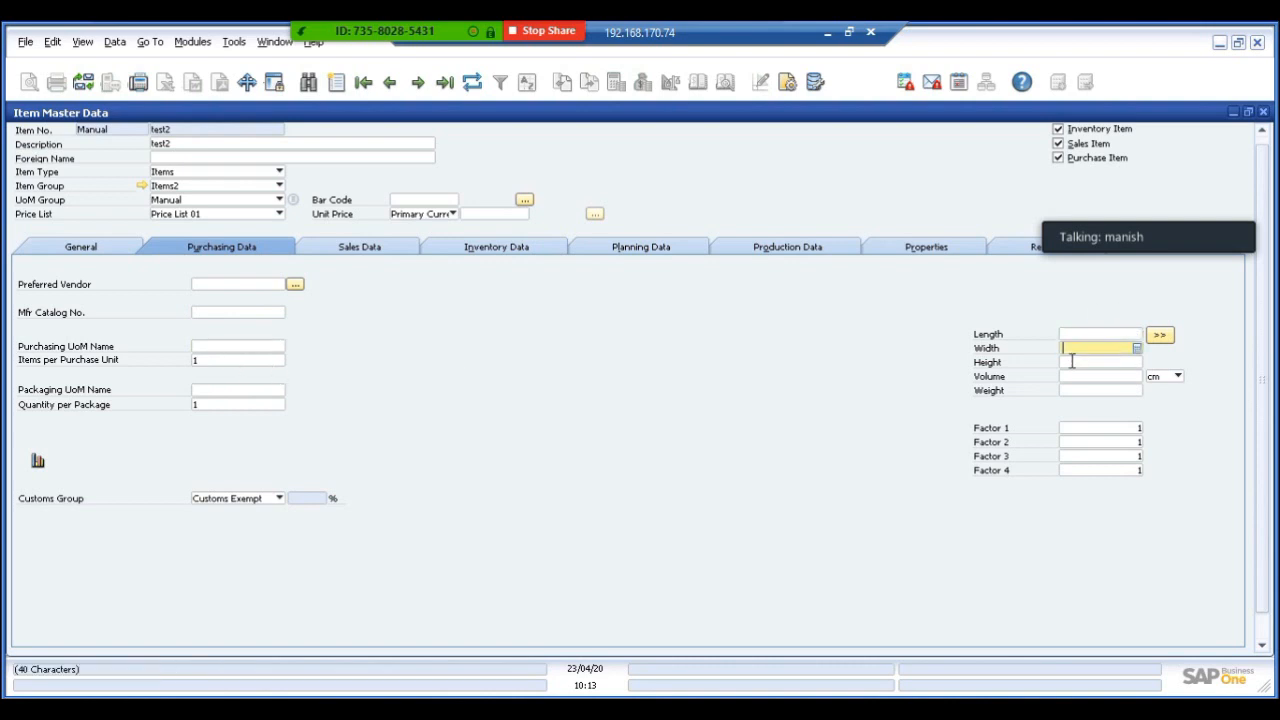
pyautogui.click(1072, 362)
pyautogui.click(1072, 376)
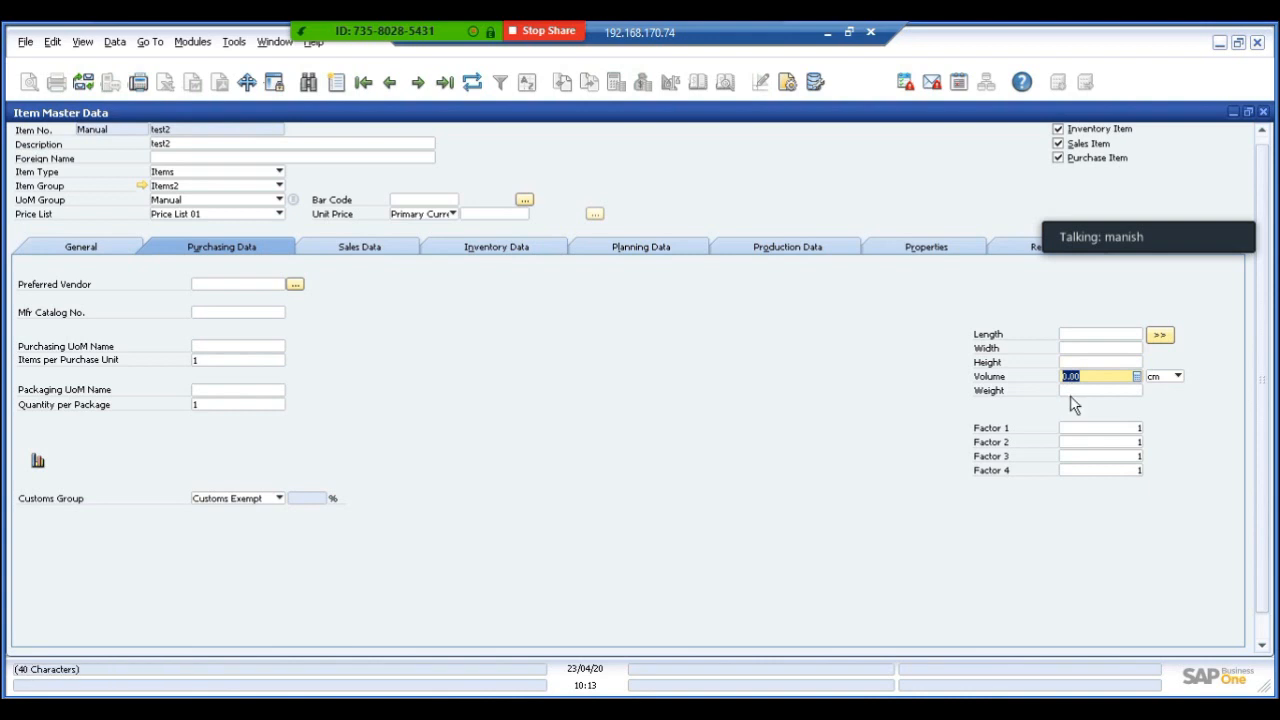
pyautogui.click(1071, 393)
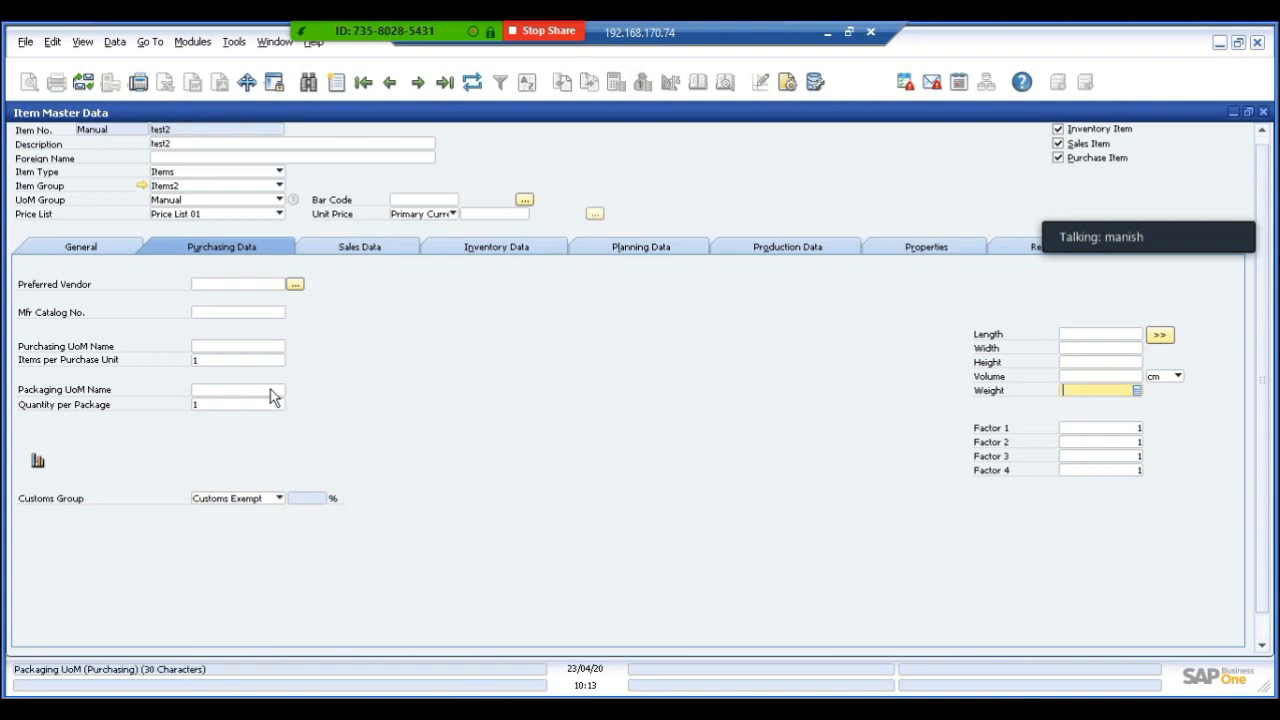
pyautogui.click(225, 406)
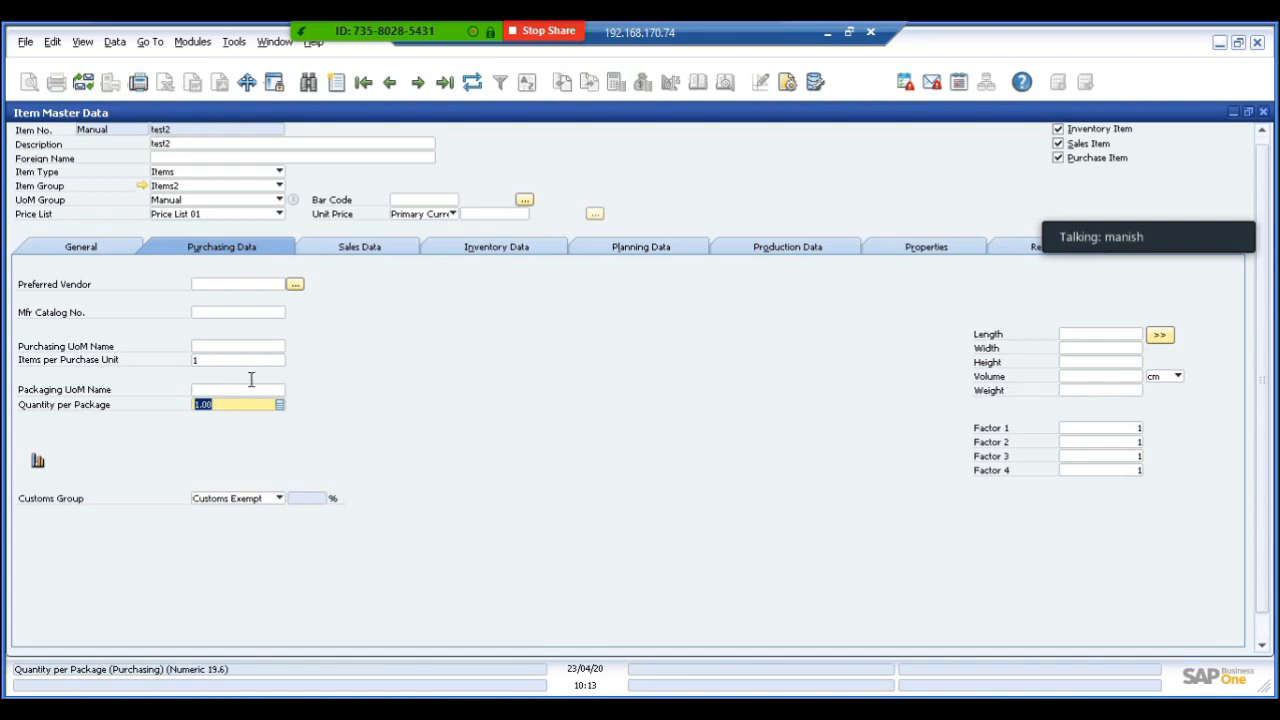
# Step: Review test2's sales data and its inventory data by warehouse
pyautogui.click(387, 247)
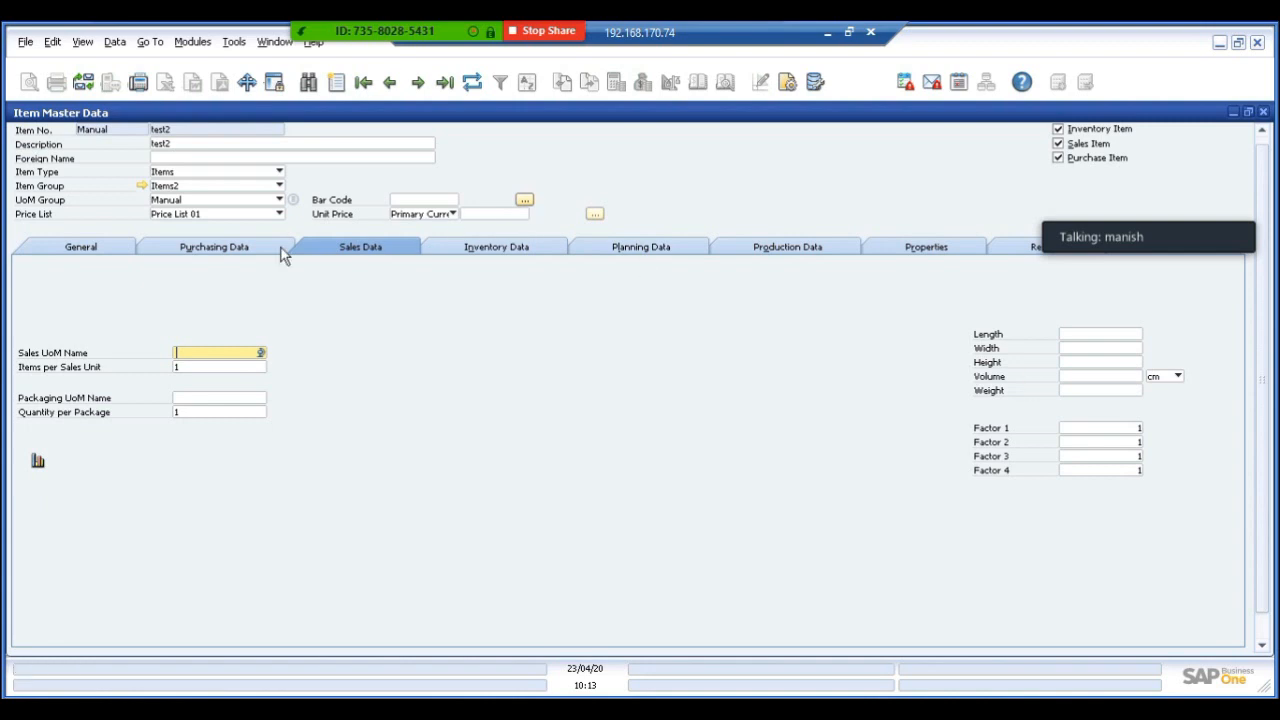
pyautogui.click(500, 250)
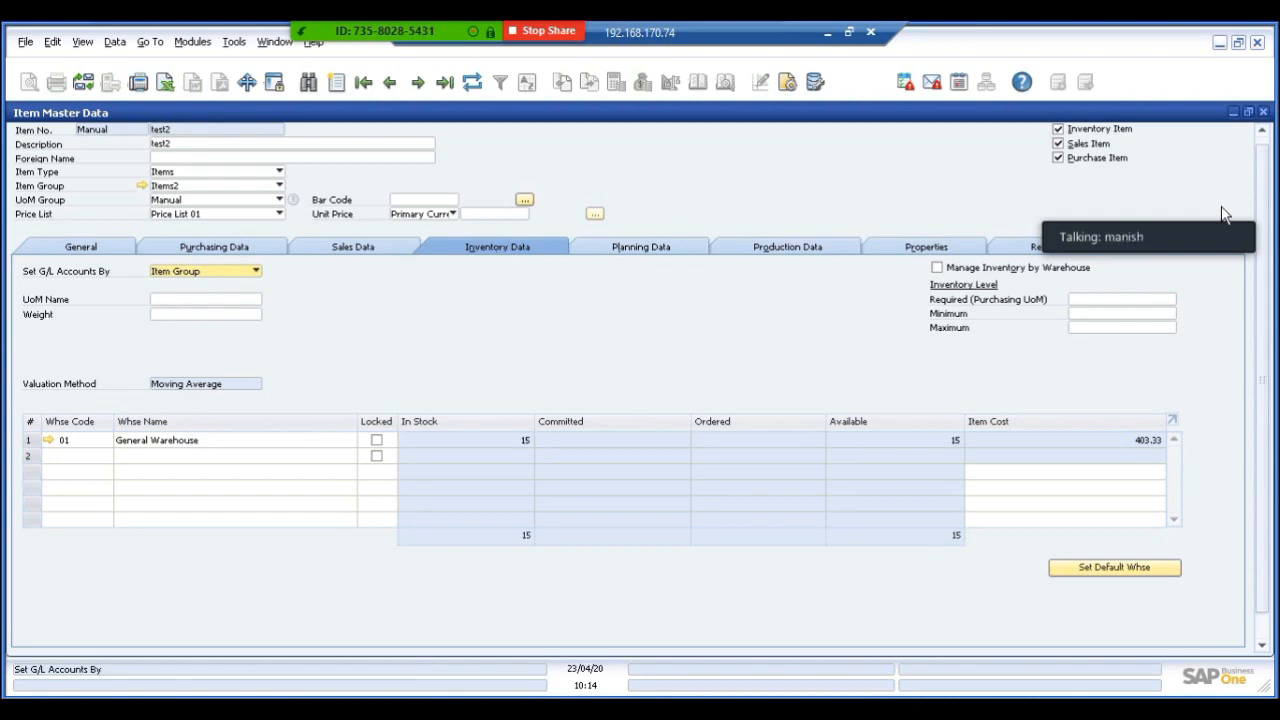
# Step: Try to clear test2's Inventory Item option and move to the next record, declining to discard the unsaved data
pyautogui.click(1060, 130)
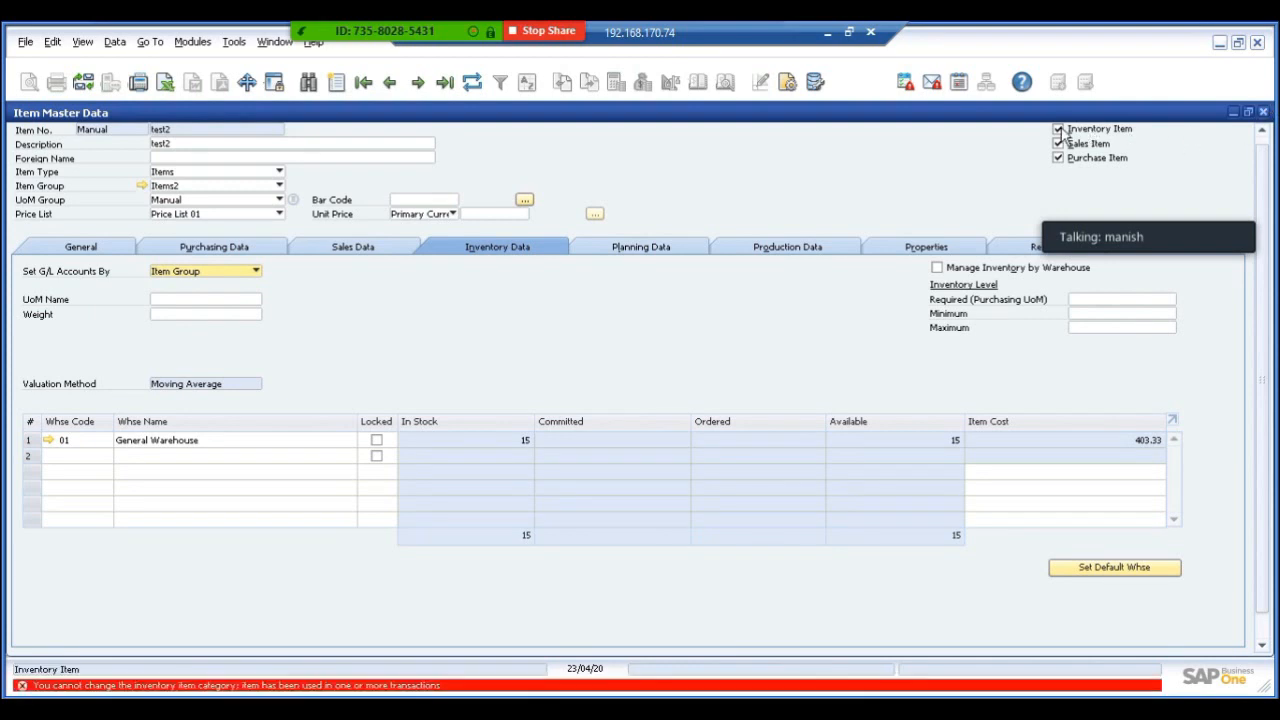
pyautogui.click(419, 84)
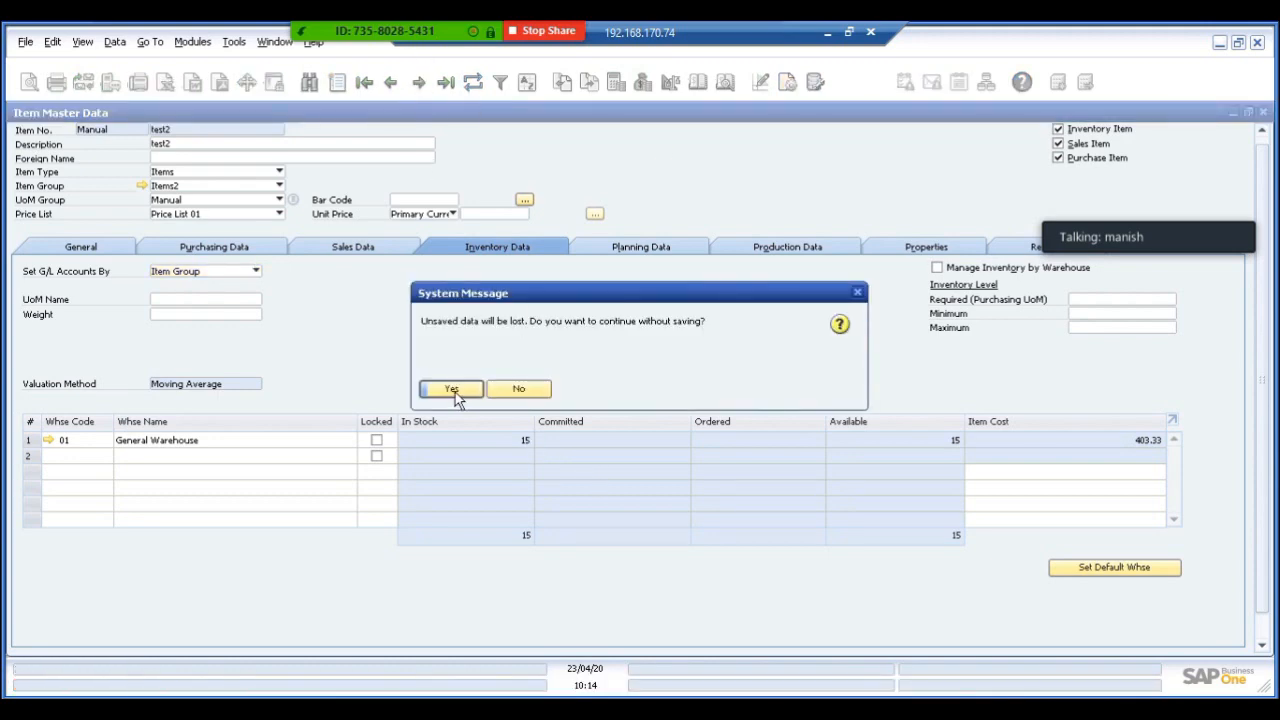
pyautogui.click(513, 394)
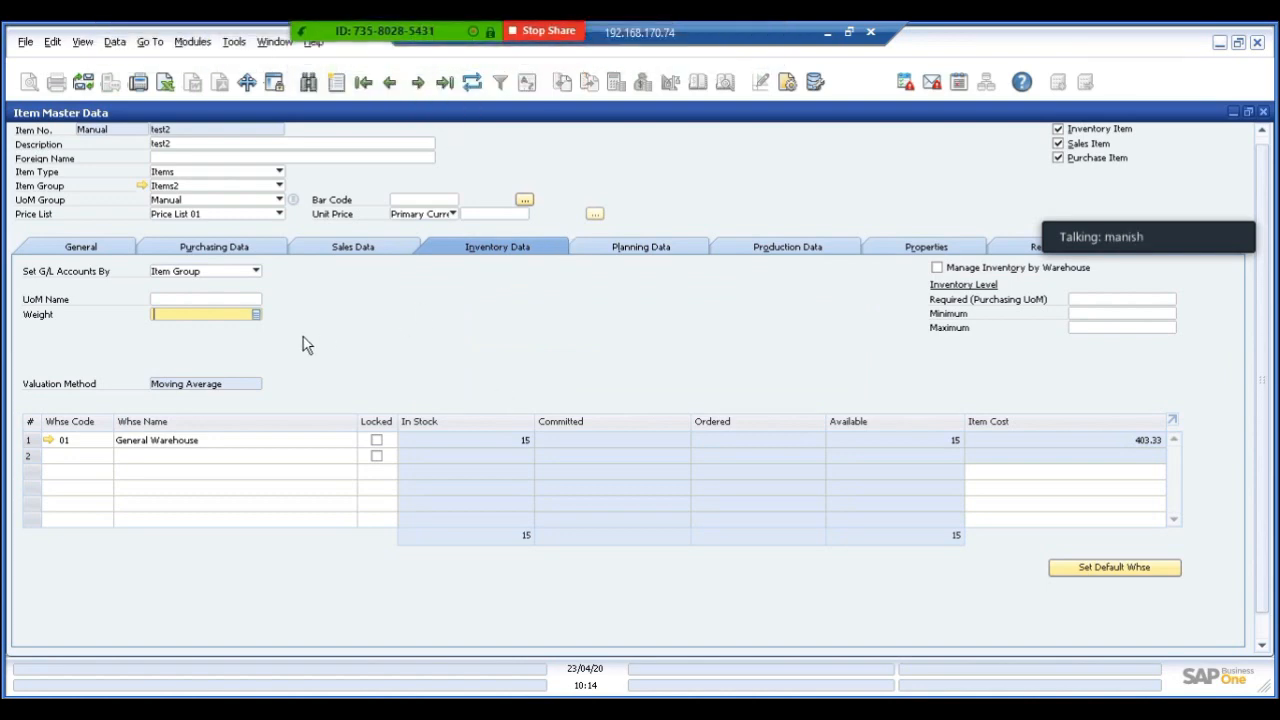
# Step: Examine the Warehouse, Item Group and Item Level options for setting test2's G/L accounts, keeping Item Group
pyautogui.click(181, 275)
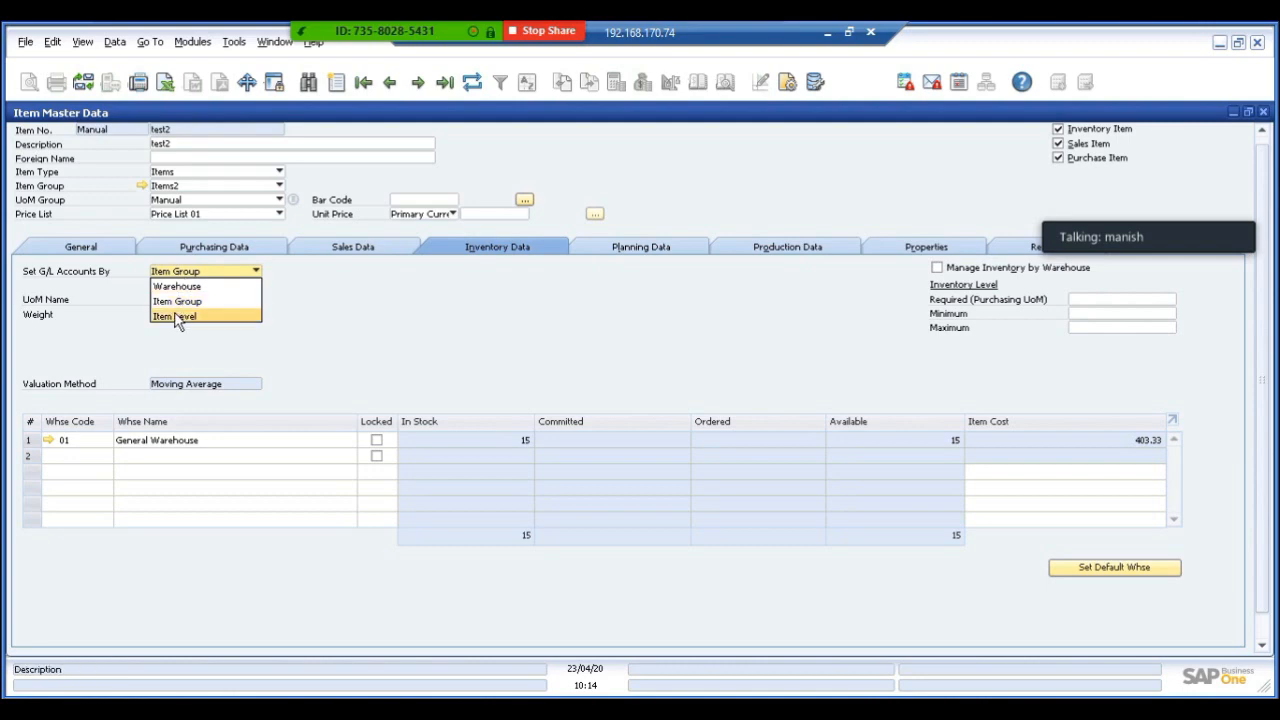
pyautogui.click(163, 302)
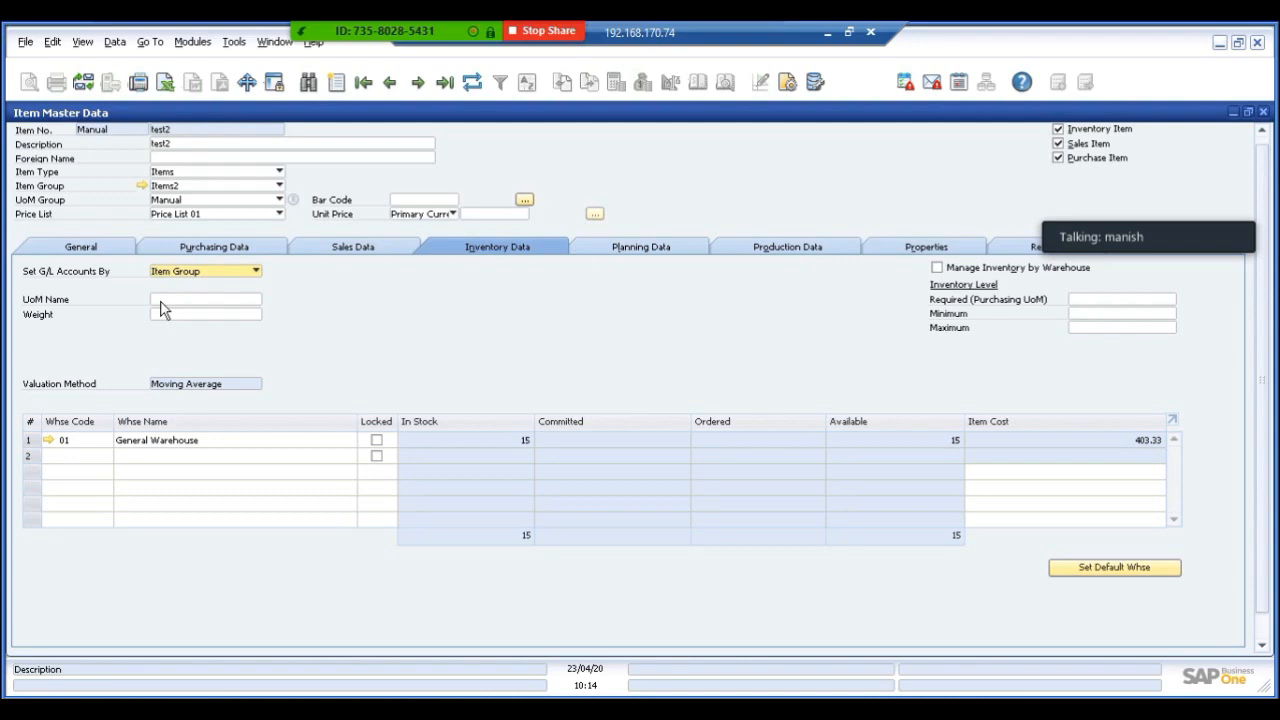
pyautogui.click(176, 274)
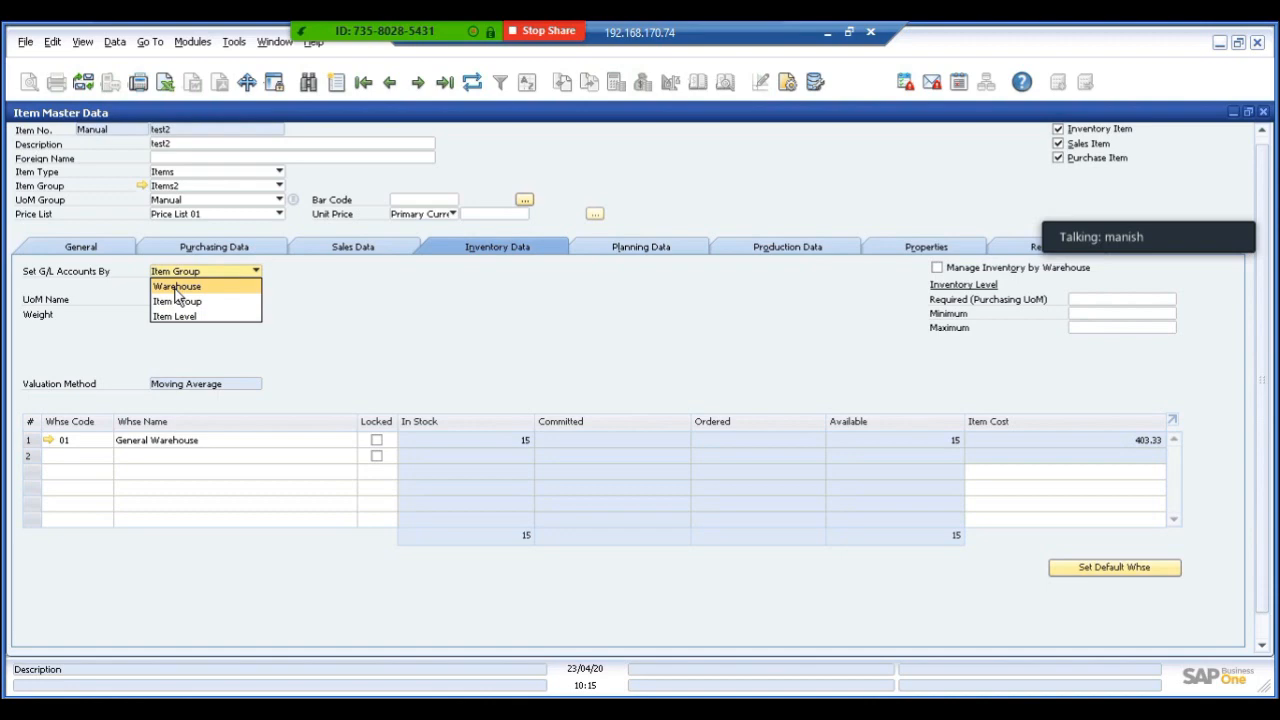
pyautogui.click(306, 397)
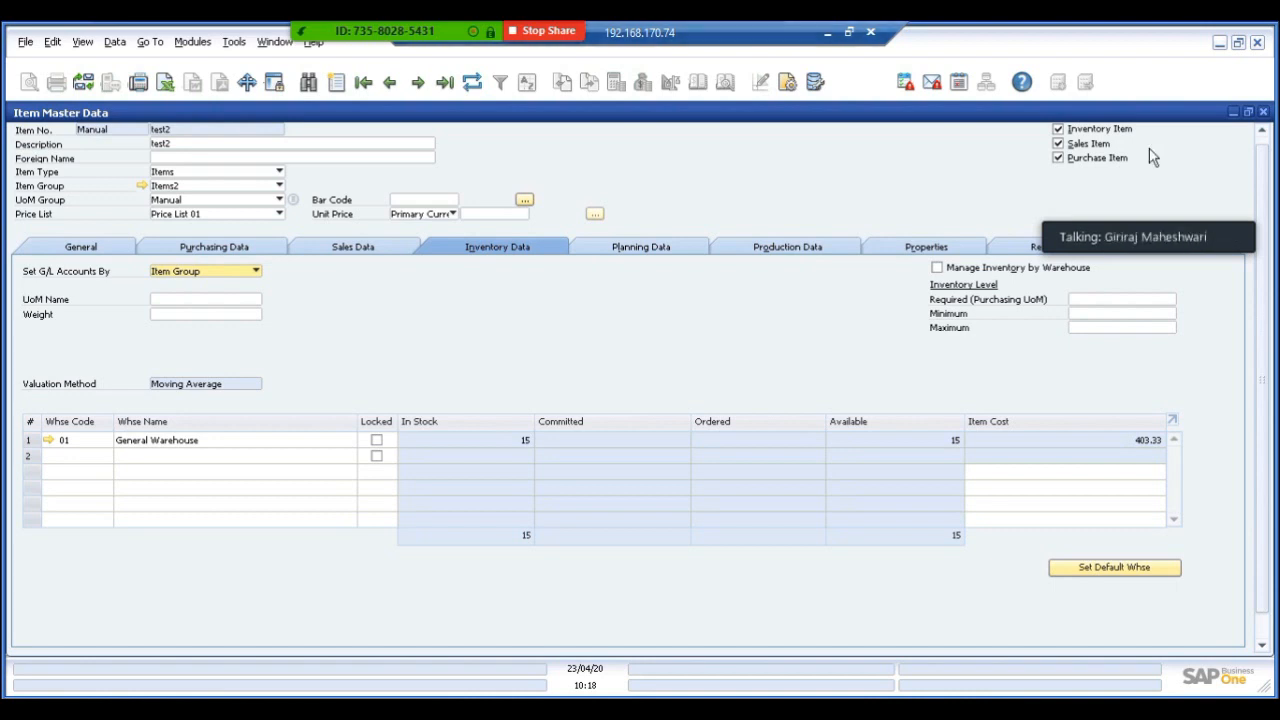
# Step: Minimize the item master data and run the Inventory Audit Report by items with the default selection criteria
pyautogui.click(1233, 111)
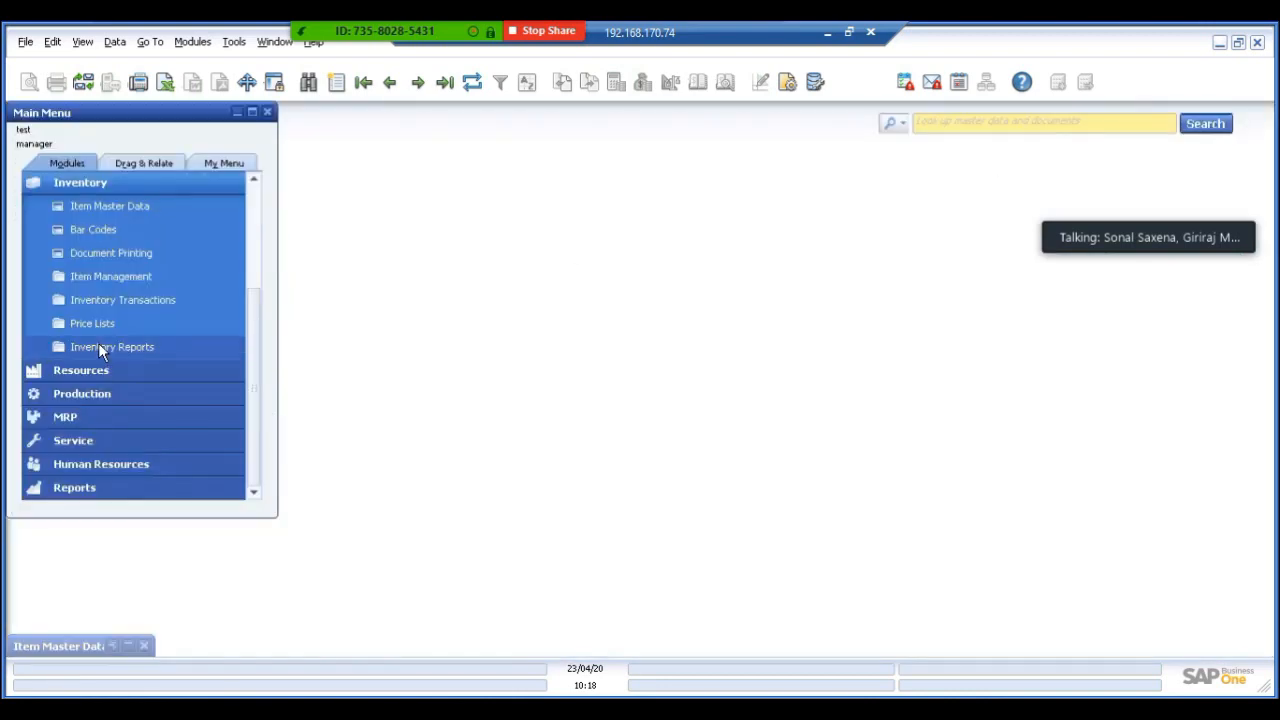
pyautogui.click(99, 346)
pyautogui.click(132, 390)
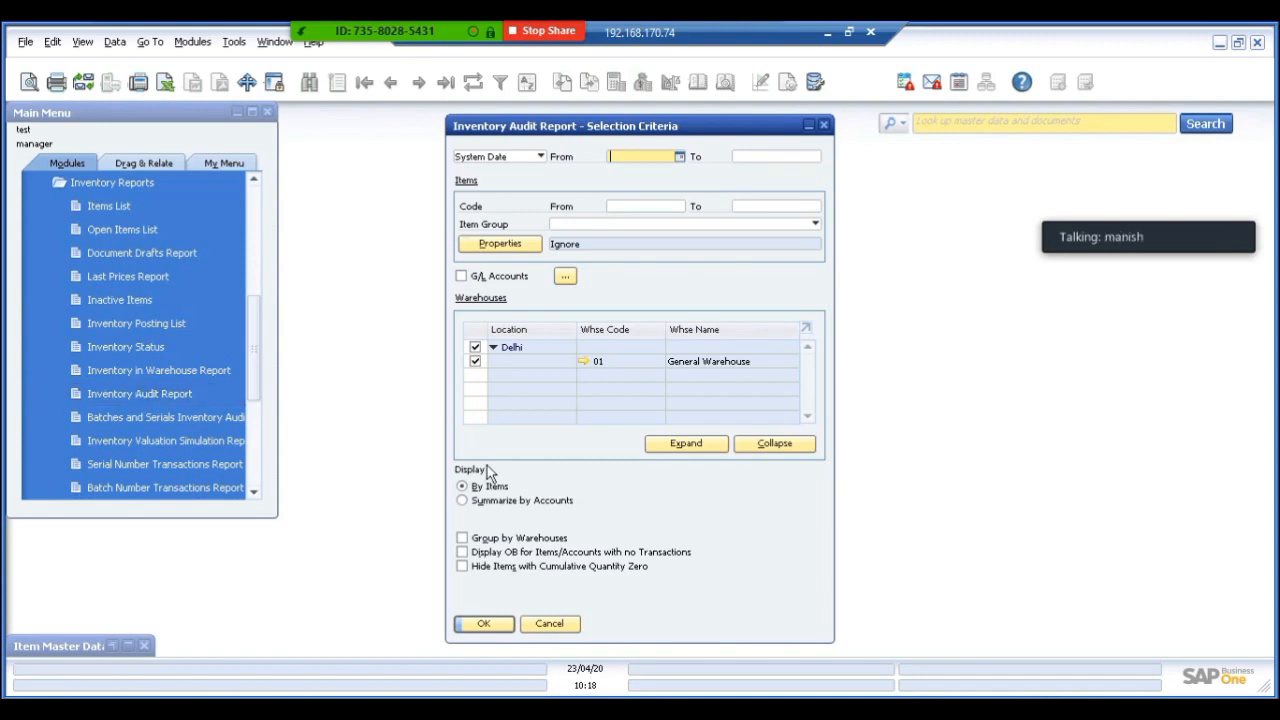
pyautogui.click(472, 628)
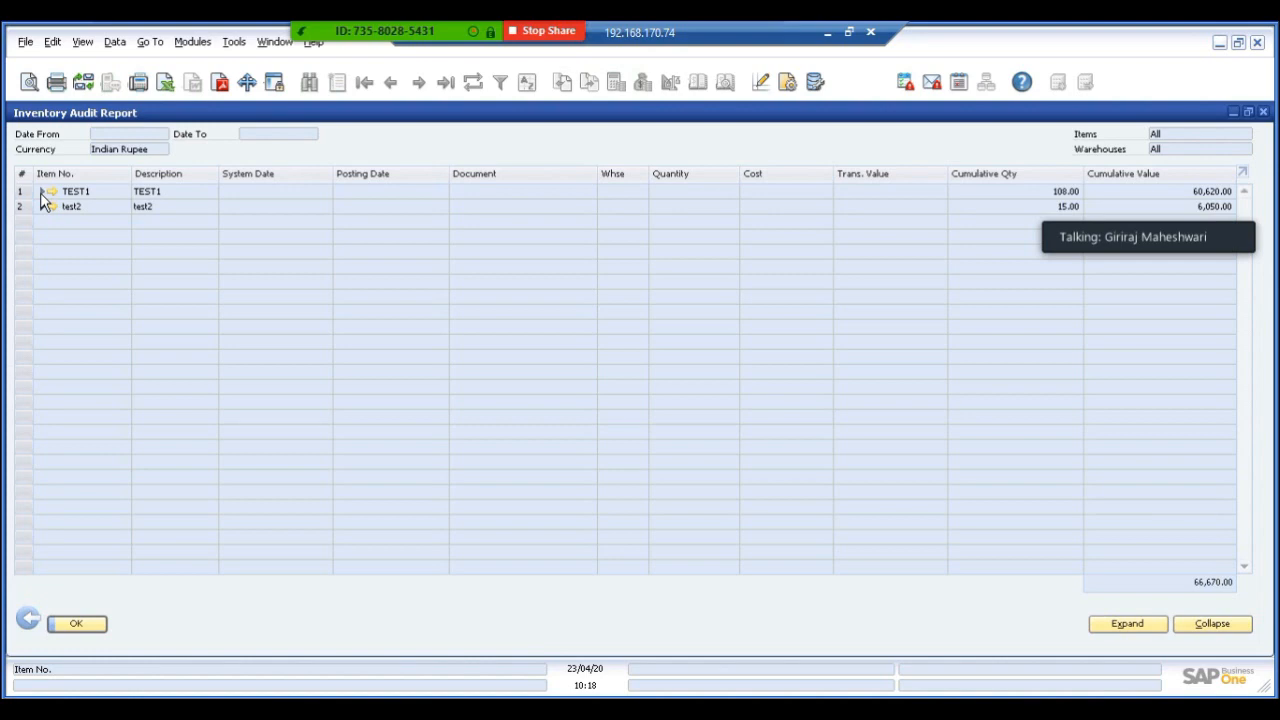
# Step: Examine TEST1's transactions in the audit report, then return to its selection criteria and restore the test2 item record
pyautogui.click(42, 192)
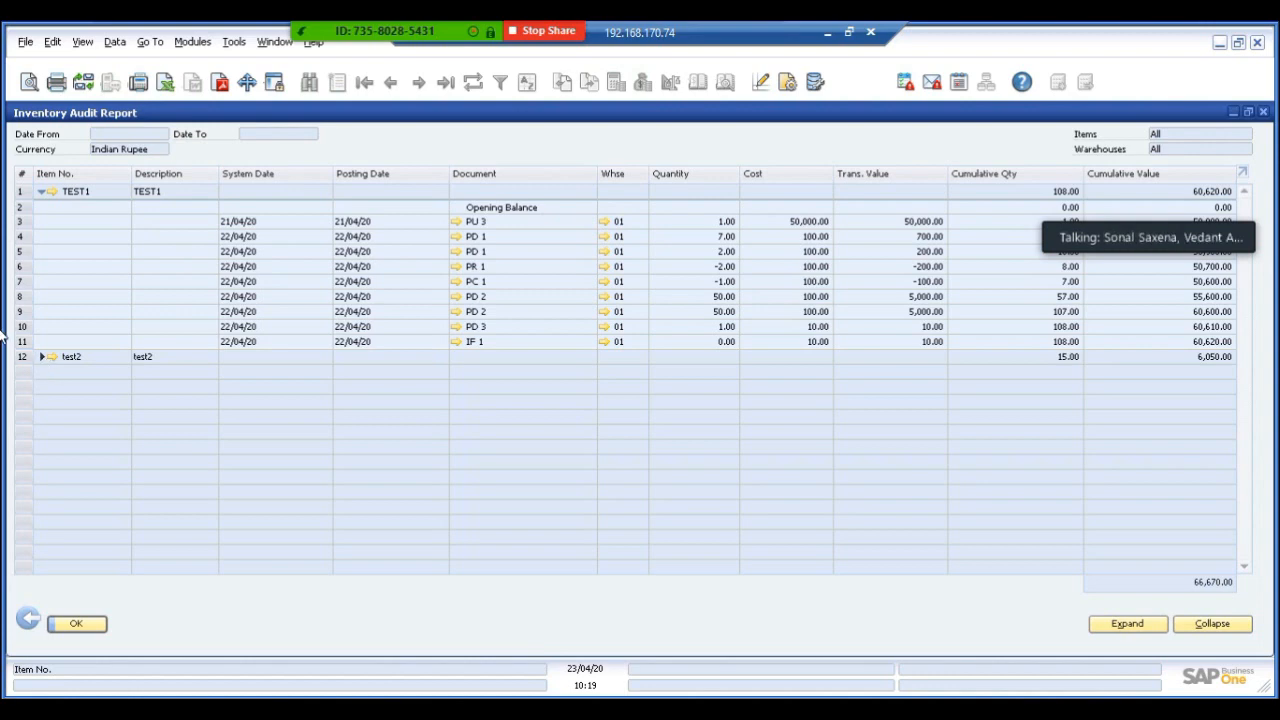
pyautogui.click(28, 621)
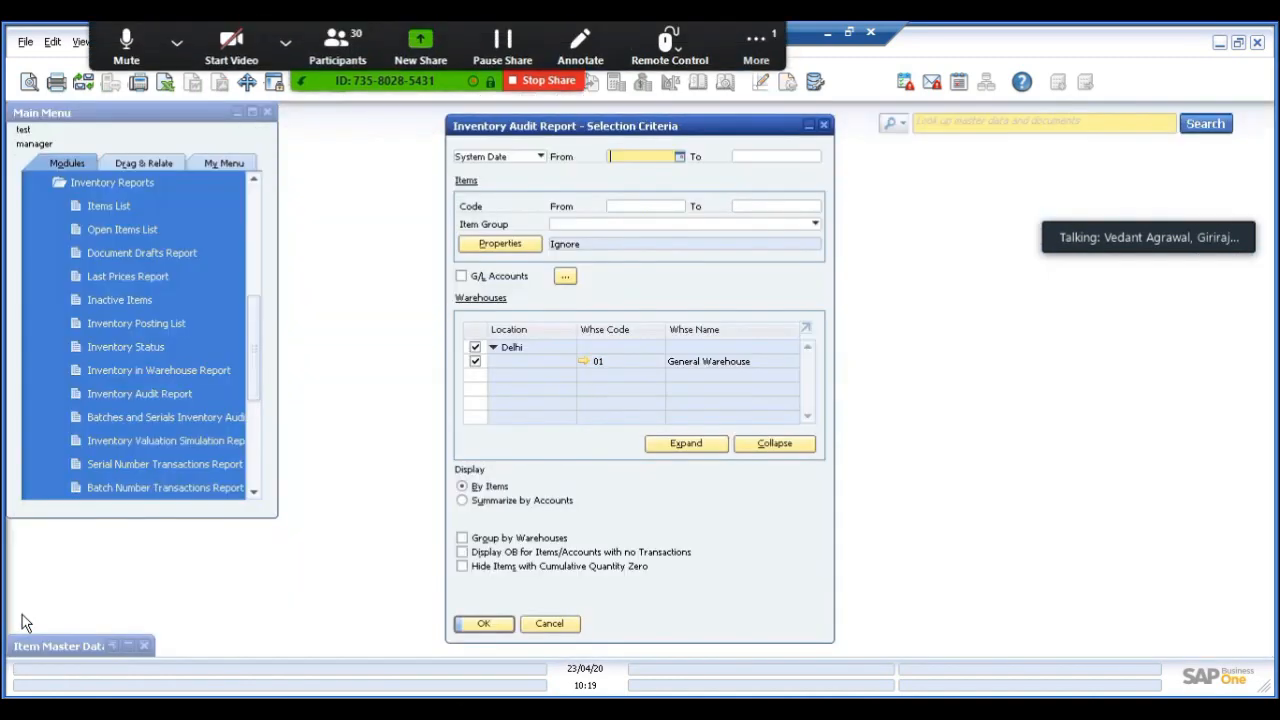
pyautogui.click(127, 646)
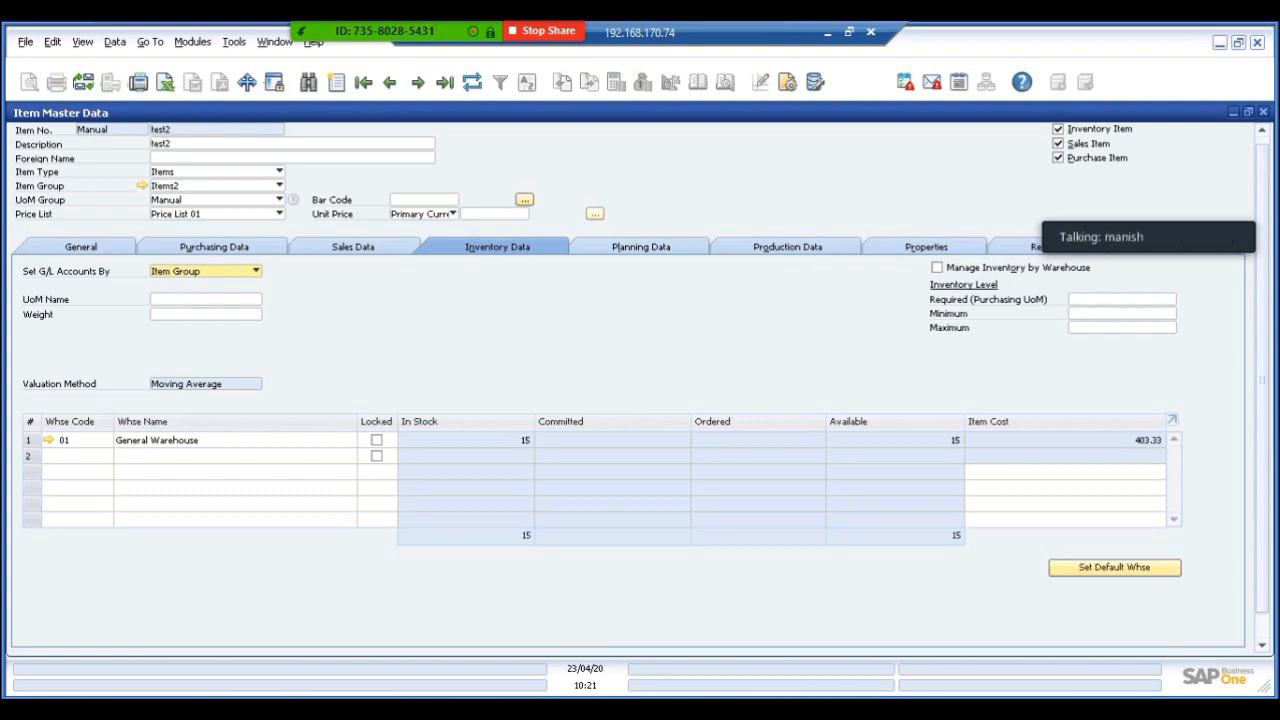
# Step: Recheck how test2's G/L accounts are set, then move to the previous item, TEST1, discarding the unsaved data
pyautogui.click(256, 271)
pyautogui.click(192, 364)
pyautogui.click(391, 83)
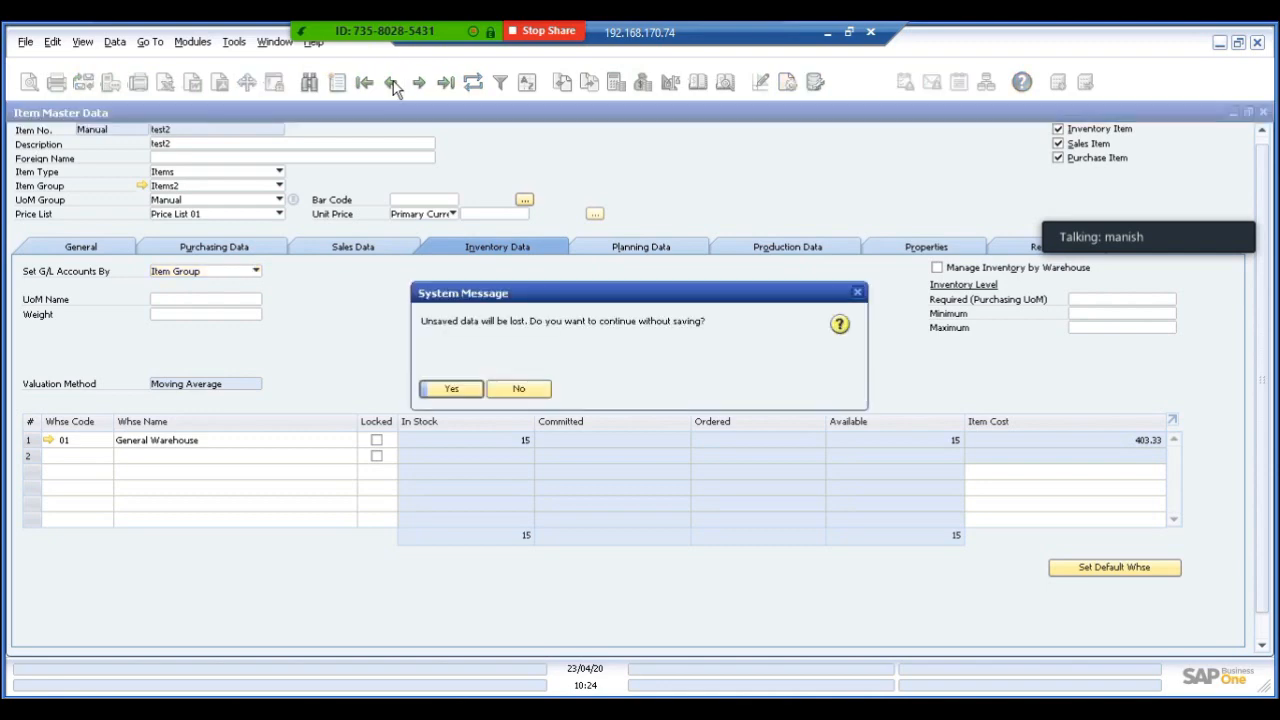
pyautogui.click(428, 392)
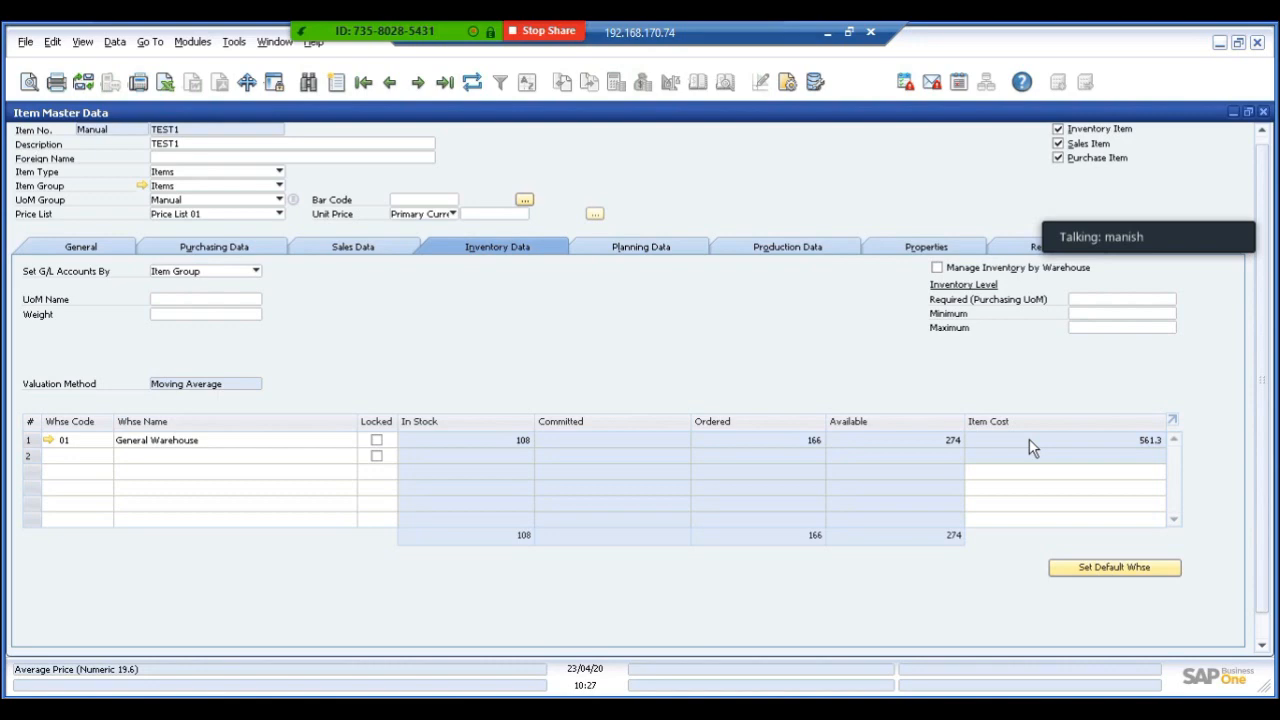
# Step: Toggle Manage Inventory by Warehouse for TEST1 to compare the warehouse columns, leaving the option enabled
pyautogui.click(938, 268)
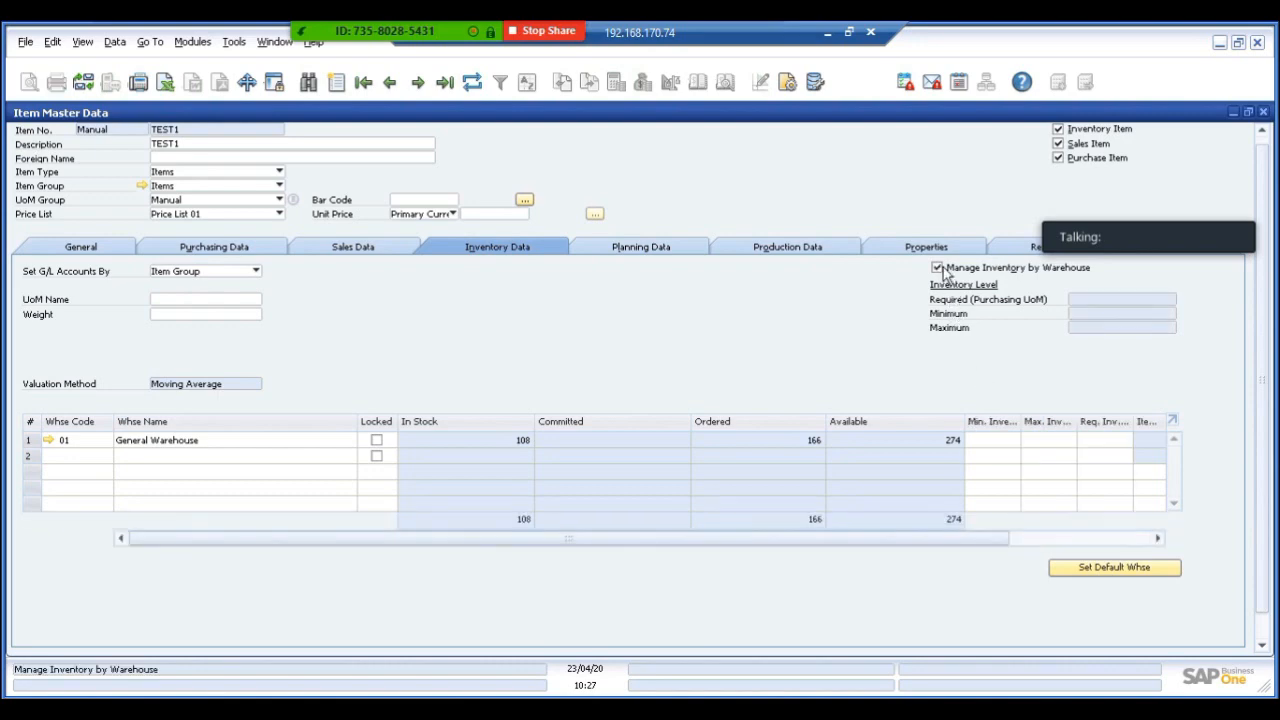
pyautogui.click(938, 268)
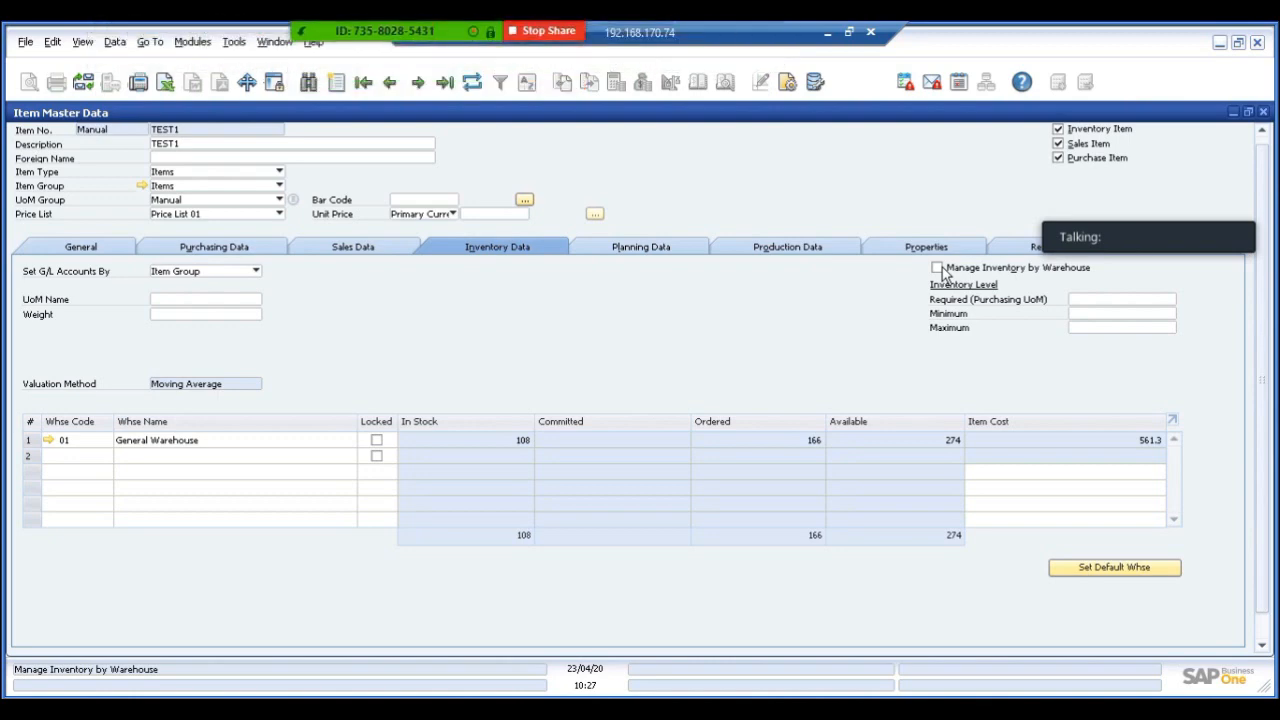
pyautogui.click(940, 269)
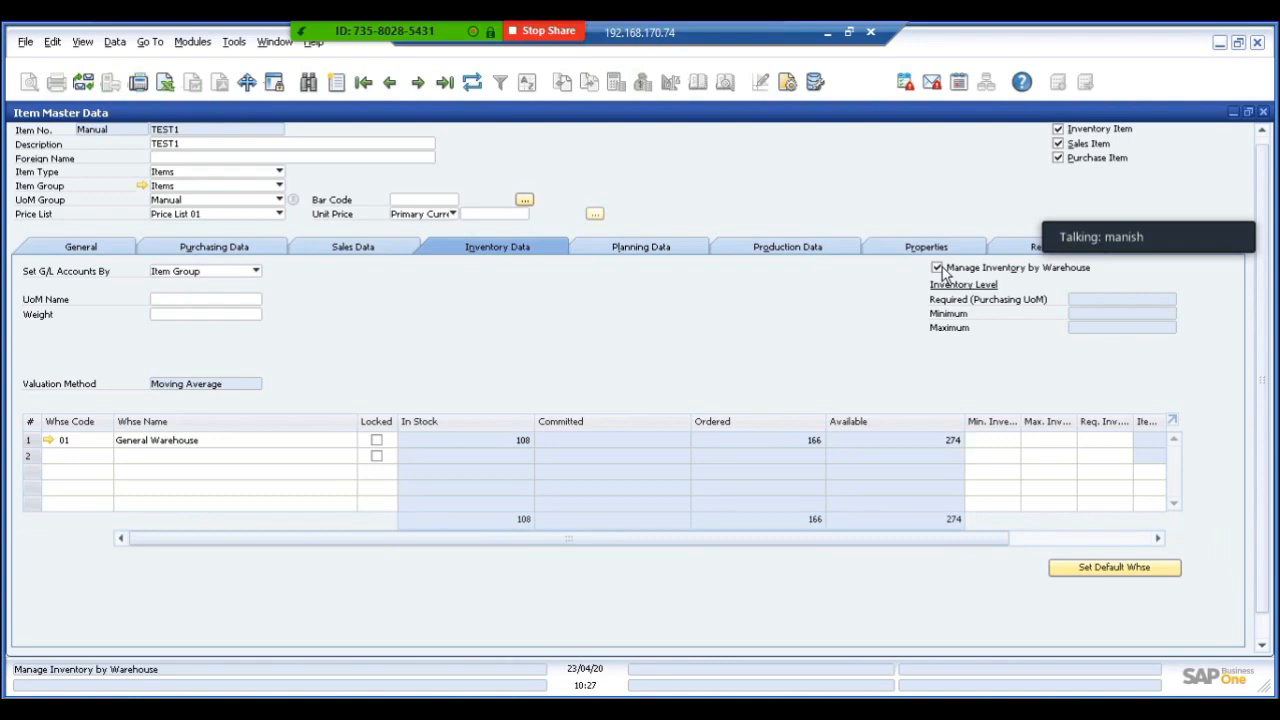
# Step: Examine the minimum, maximum and required inventory fields and the item cost for TEST1's General Warehouse
pyautogui.click(987, 446)
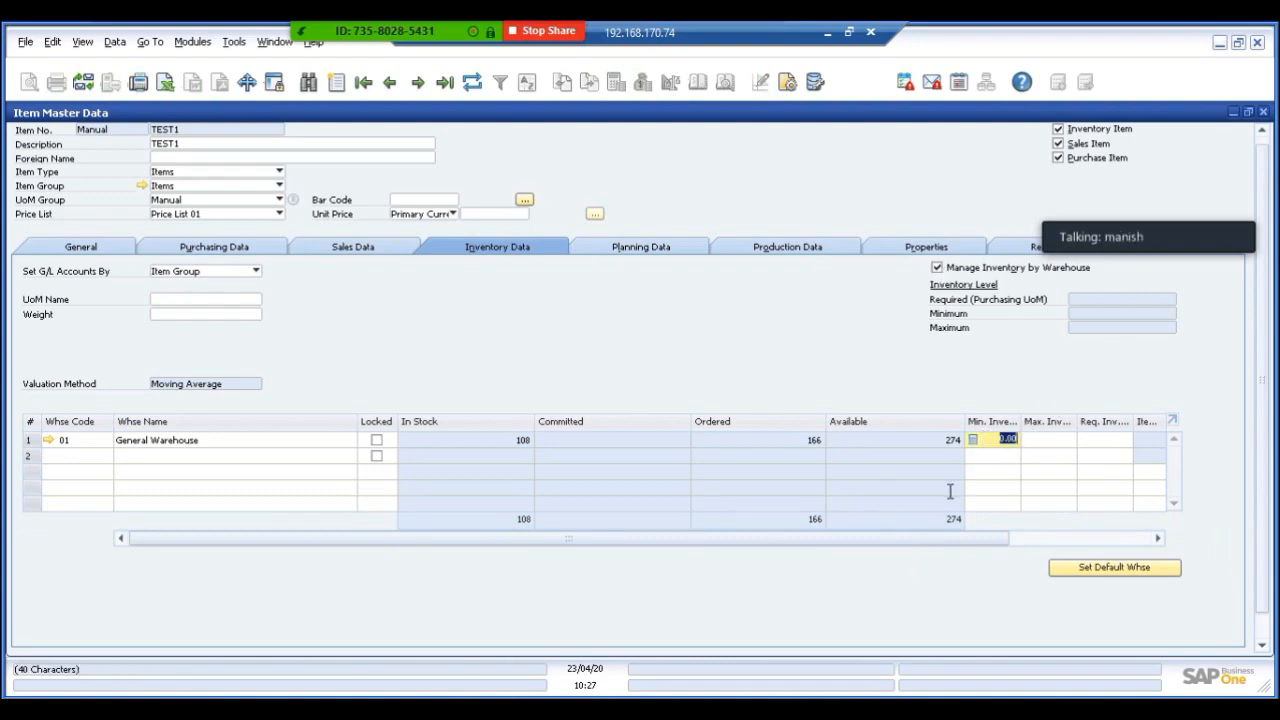
pyautogui.click(1047, 440)
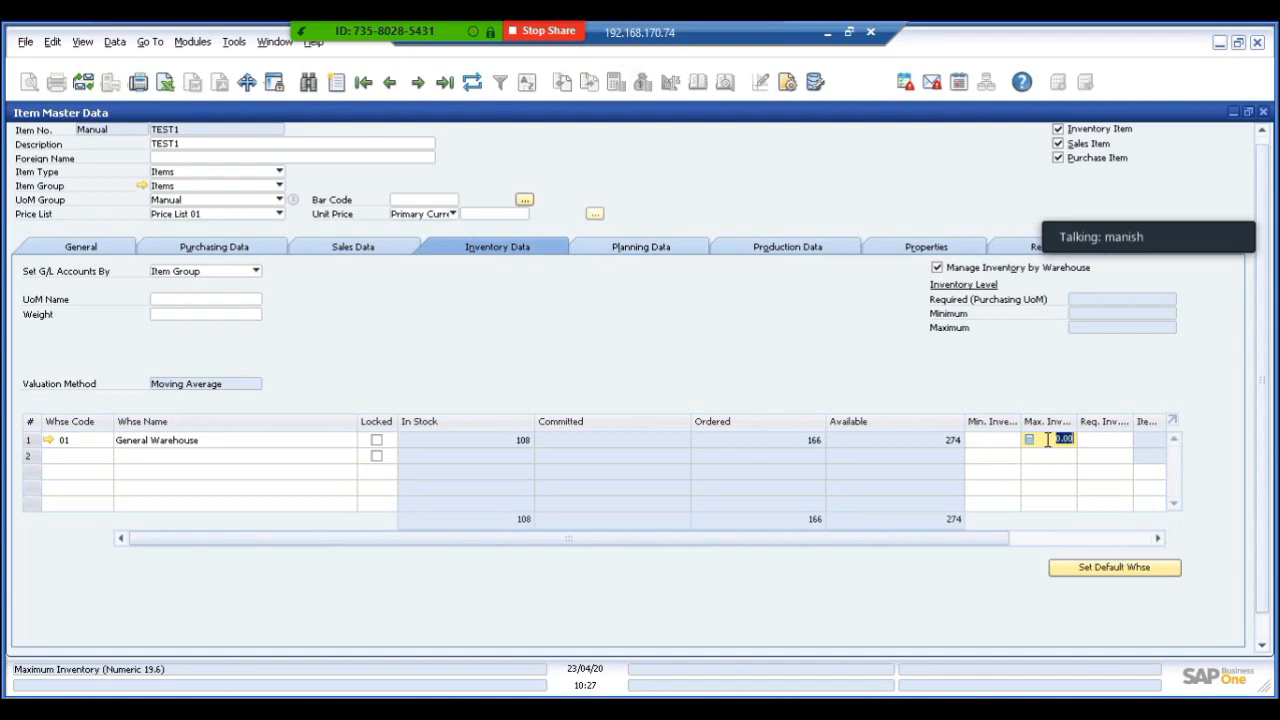
pyautogui.click(1101, 444)
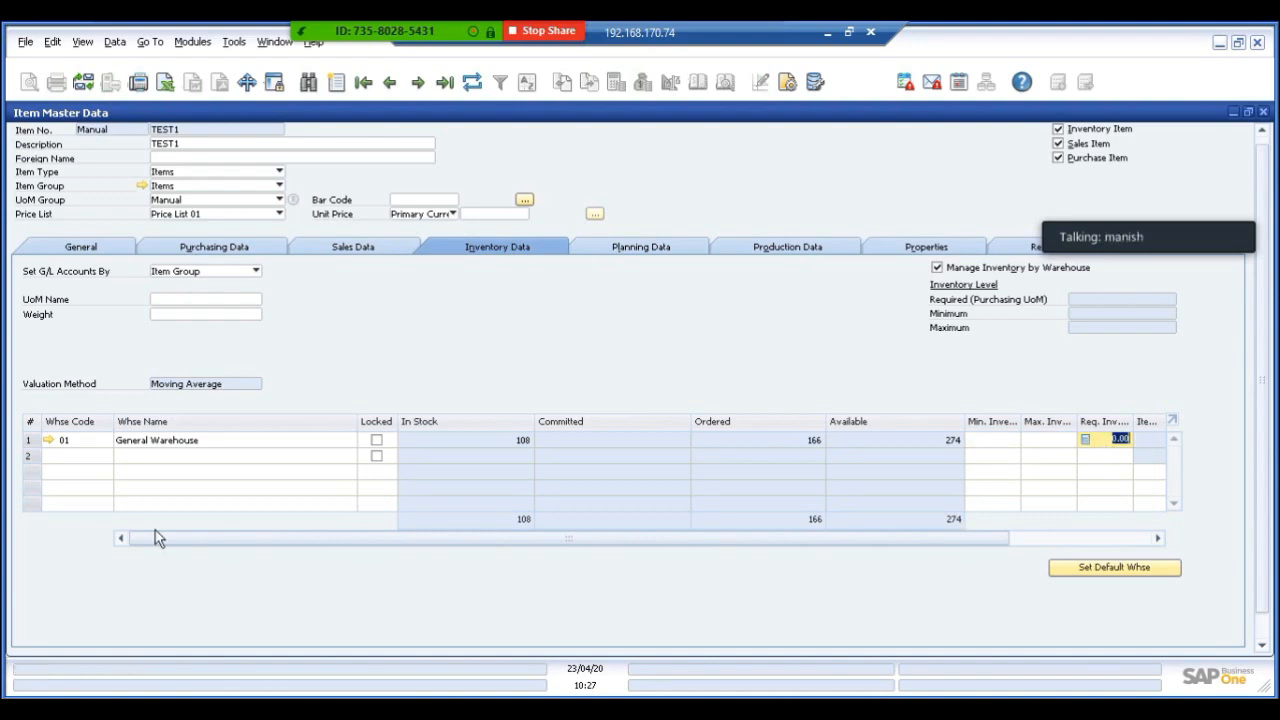
pyautogui.click(36, 440)
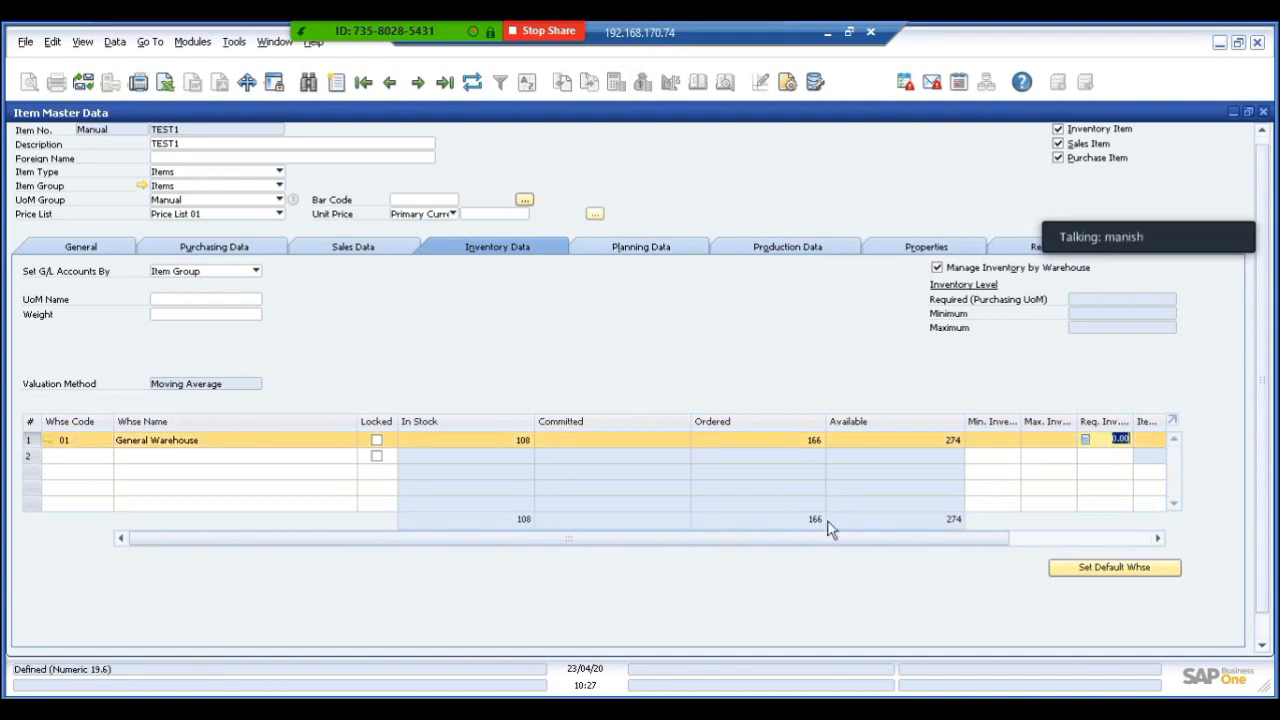
pyautogui.press('Tab')
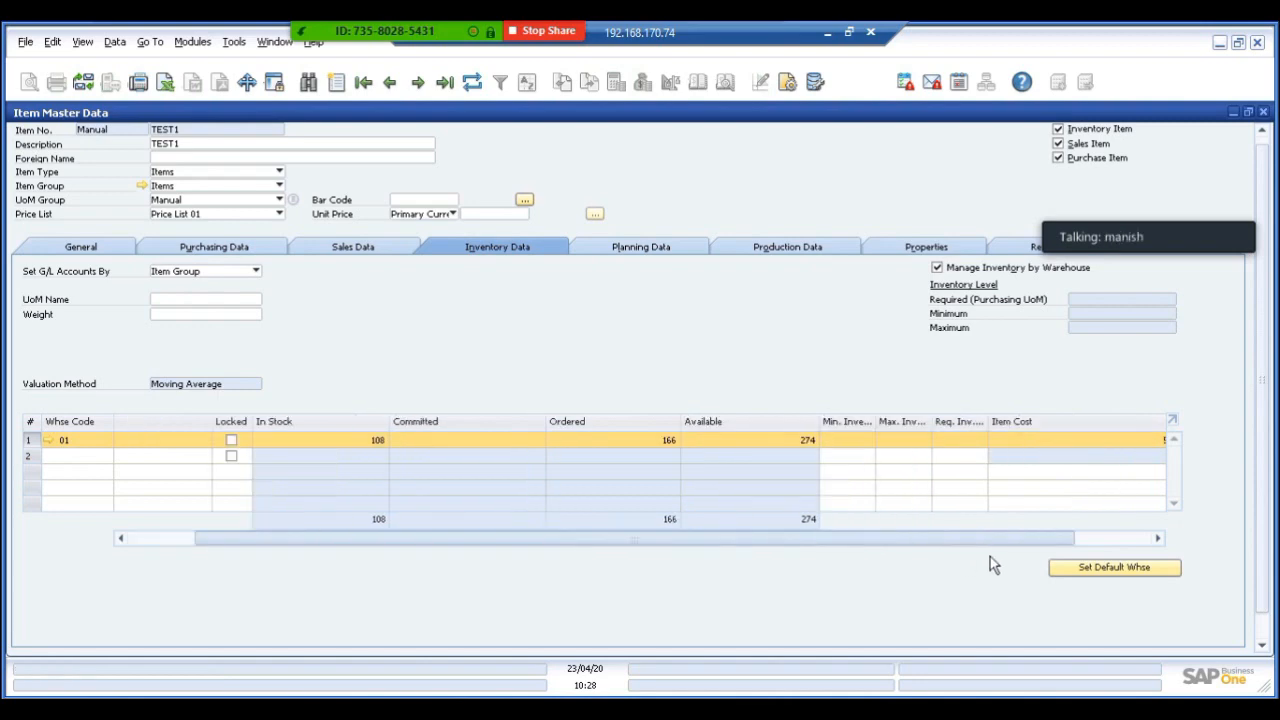
pyautogui.moveTo(990, 556); pyautogui.dragTo(1002, 560)
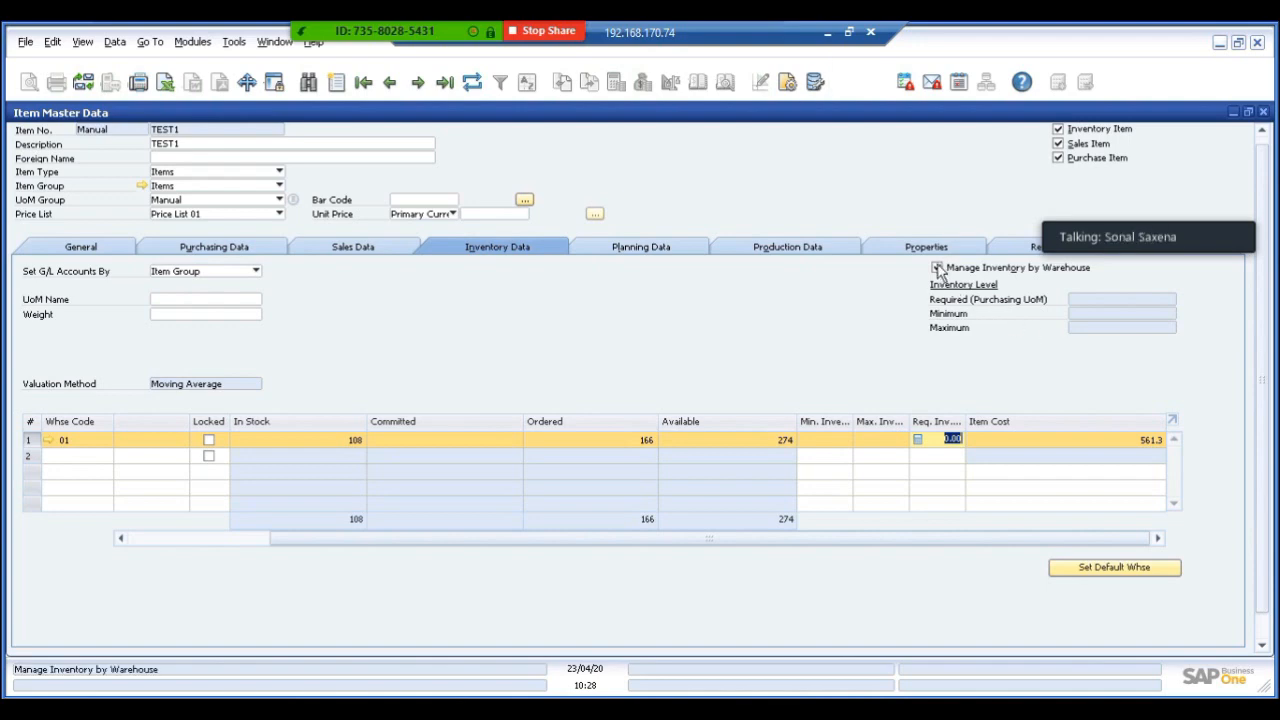
pyautogui.click(817, 433)
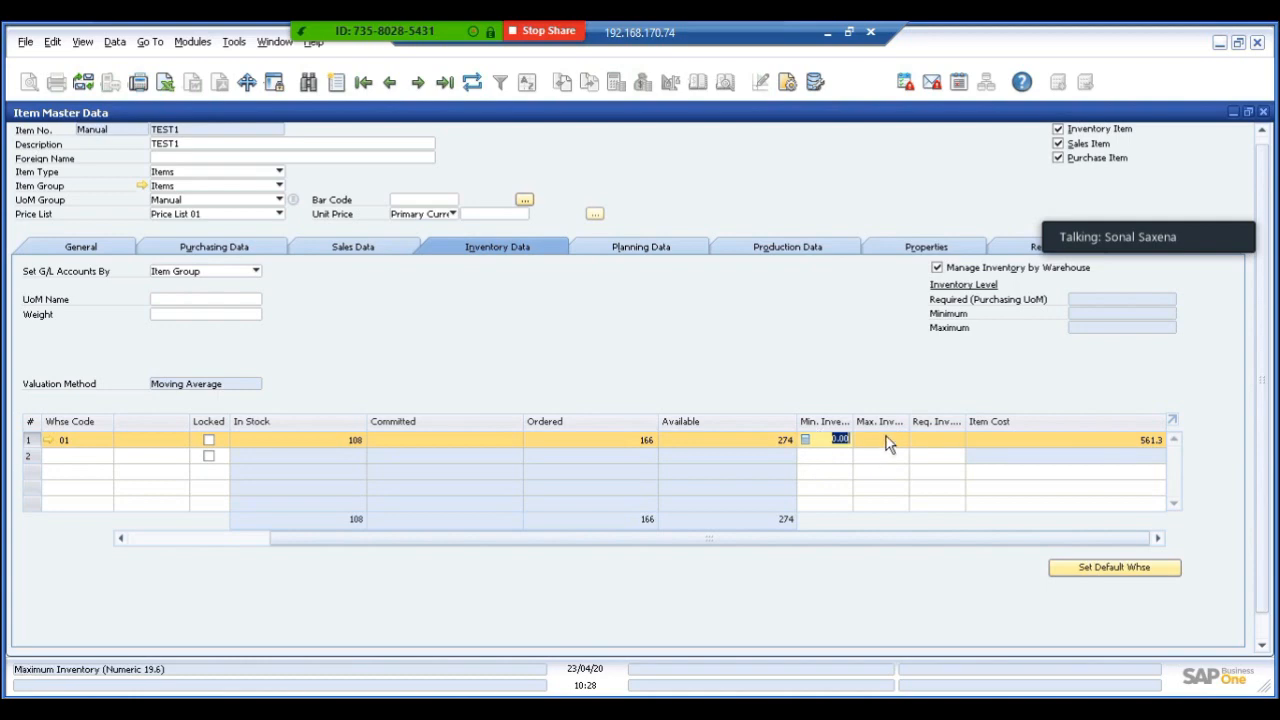
pyautogui.click(886, 443)
pyautogui.click(830, 445)
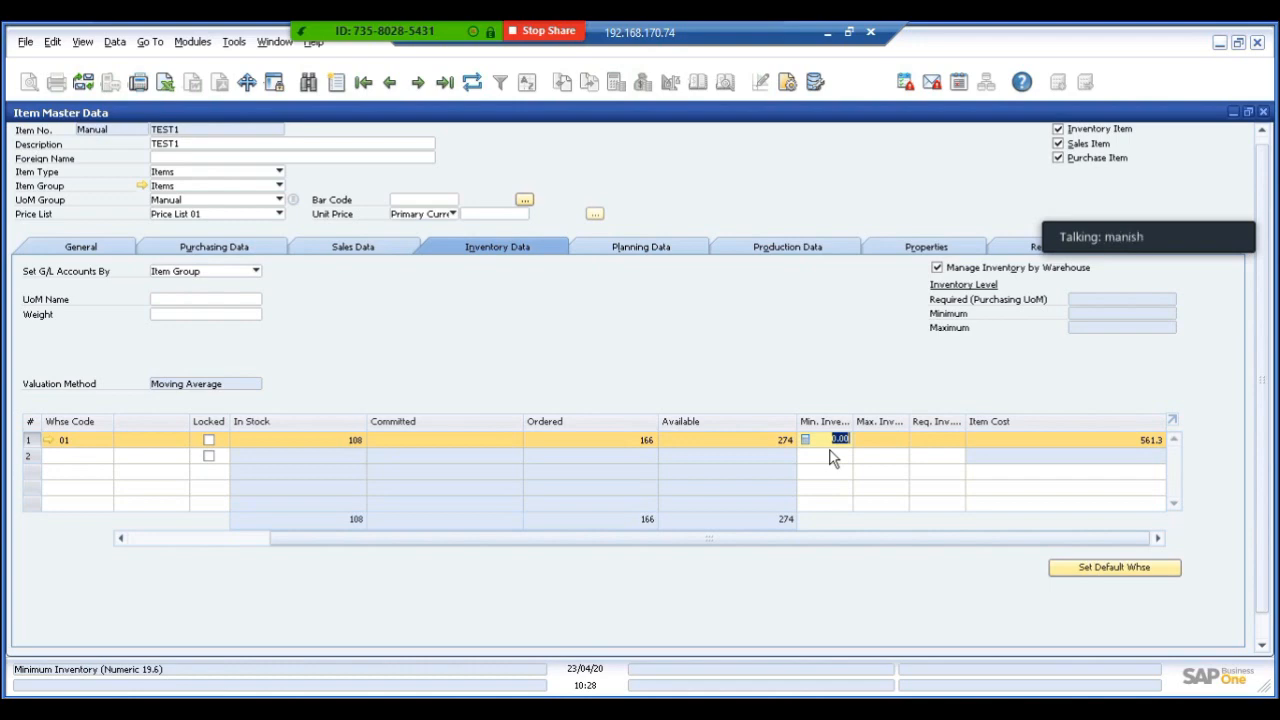
pyautogui.click(940, 449)
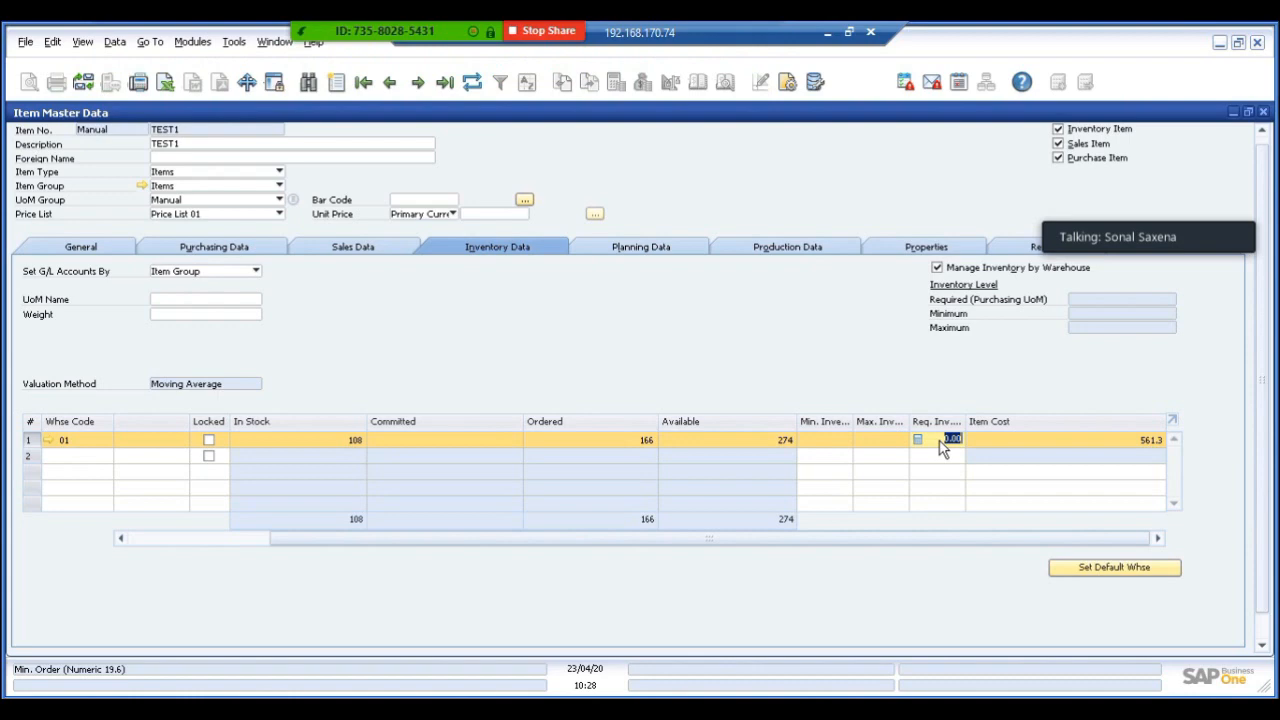
pyautogui.click(817, 440)
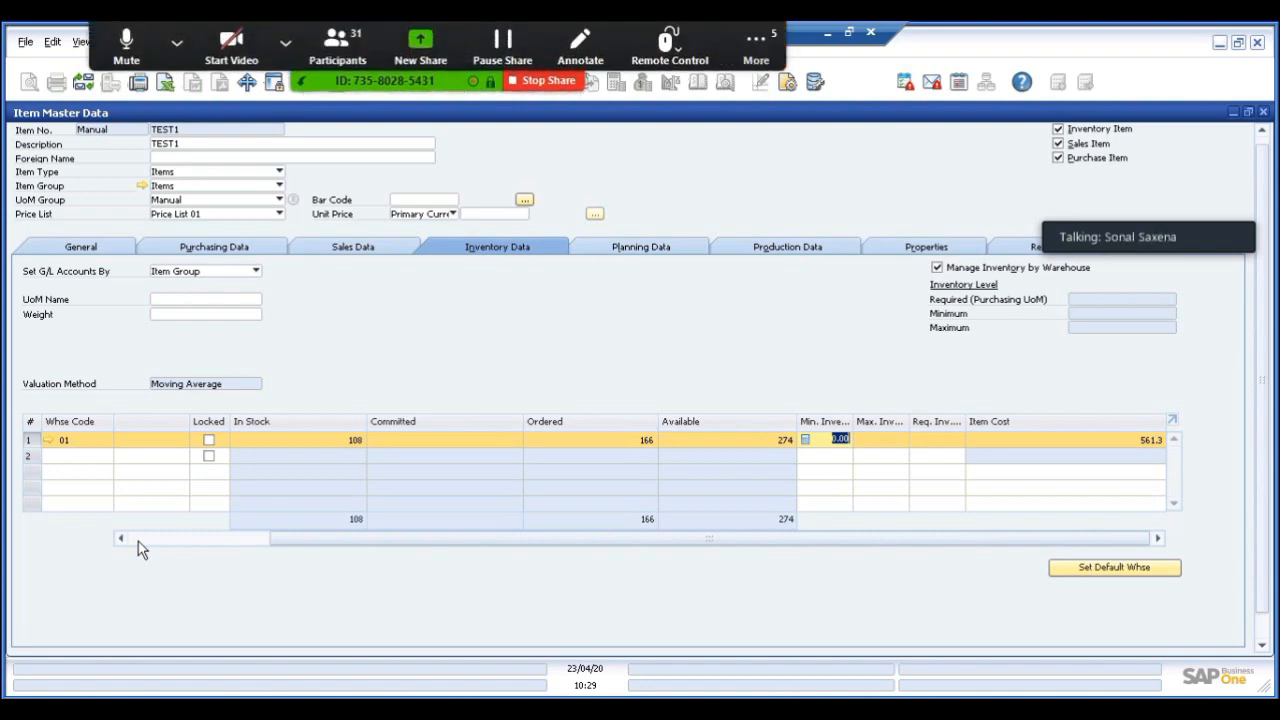
# Step: Switch to the Zoom meeting controls and open the group chat
pyautogui.click(760, 55)
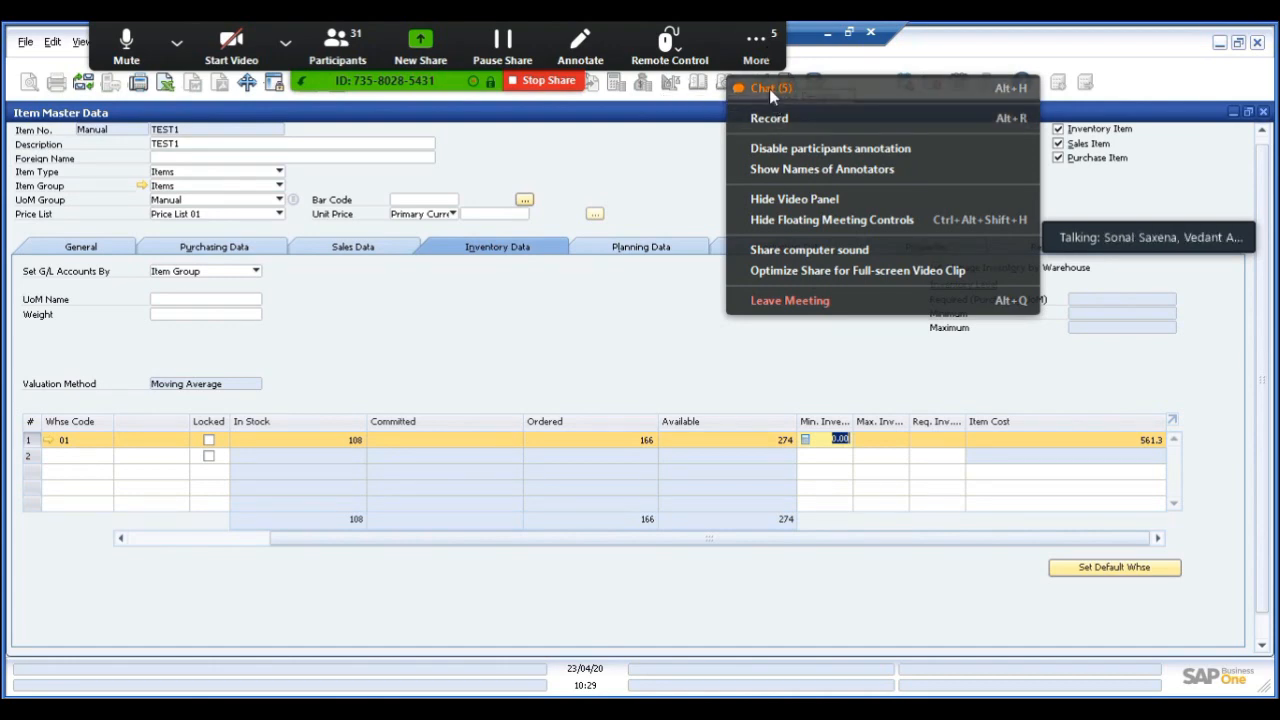
pyautogui.click(769, 90)
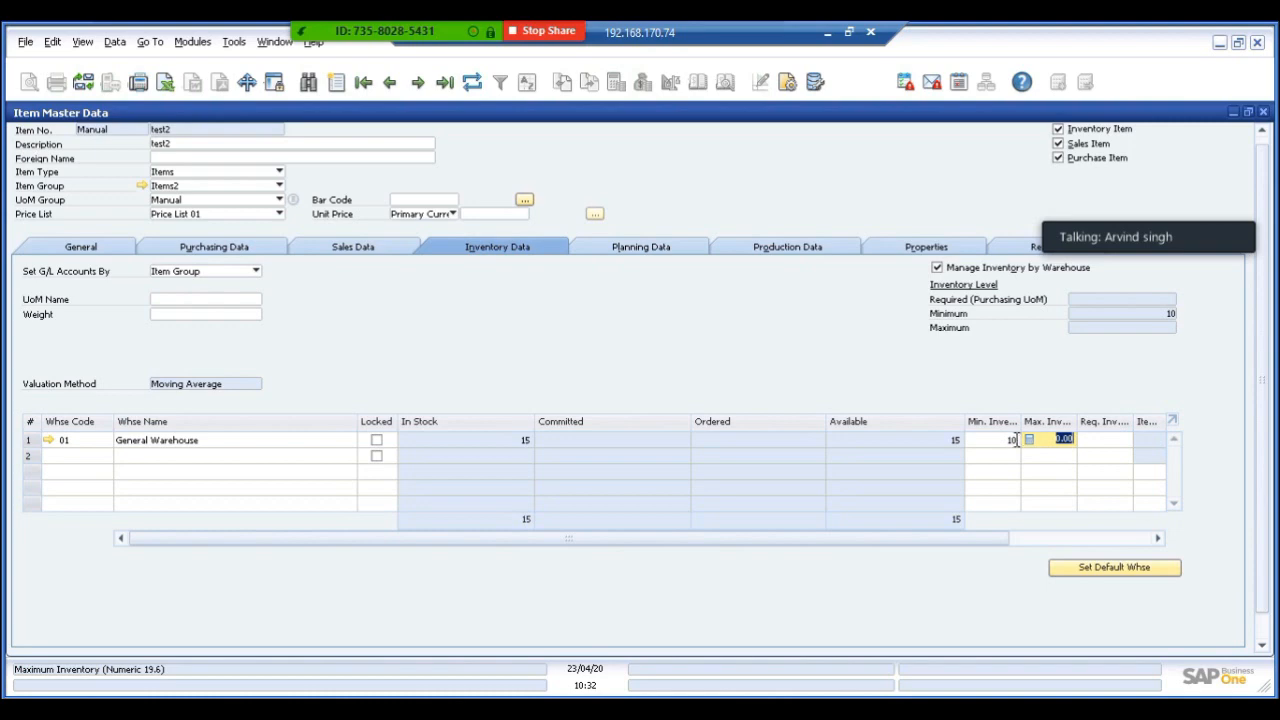
# Step: Clear the minimum inventory value for test2's General Warehouse and check the neighbouring maximum inventory field
pyautogui.click(1000, 440)
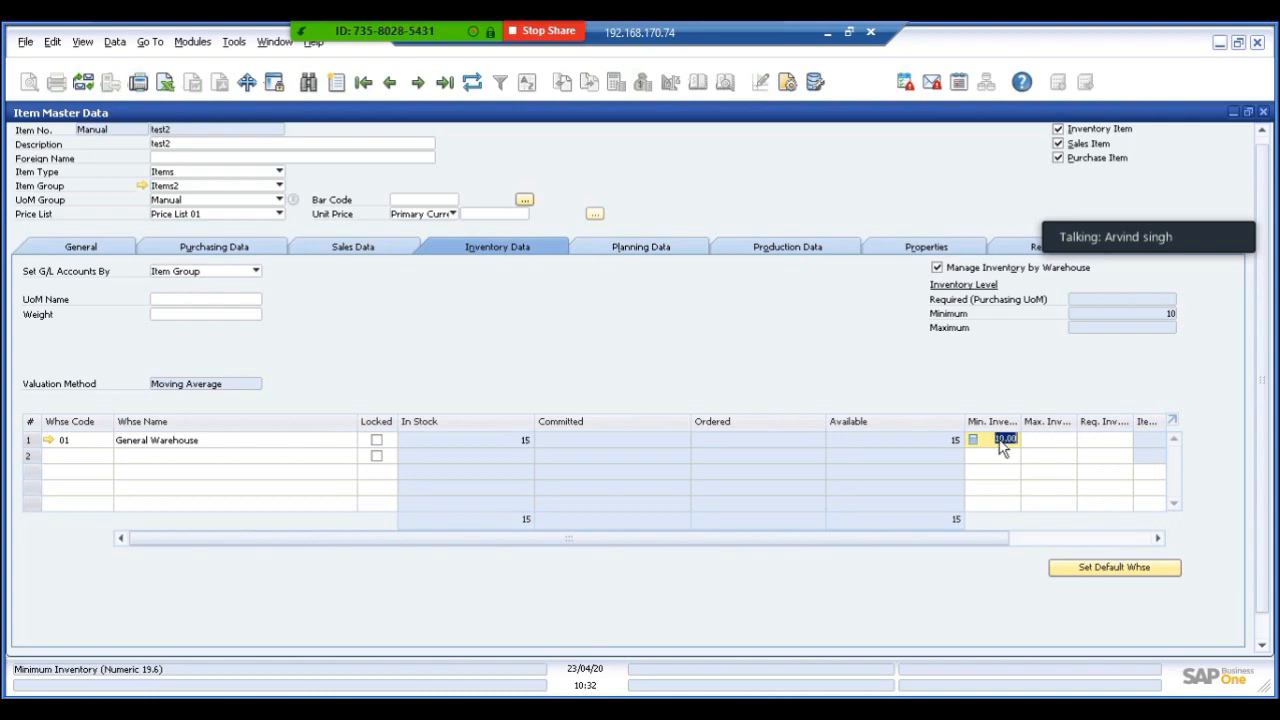
pyautogui.press('BackSpace')
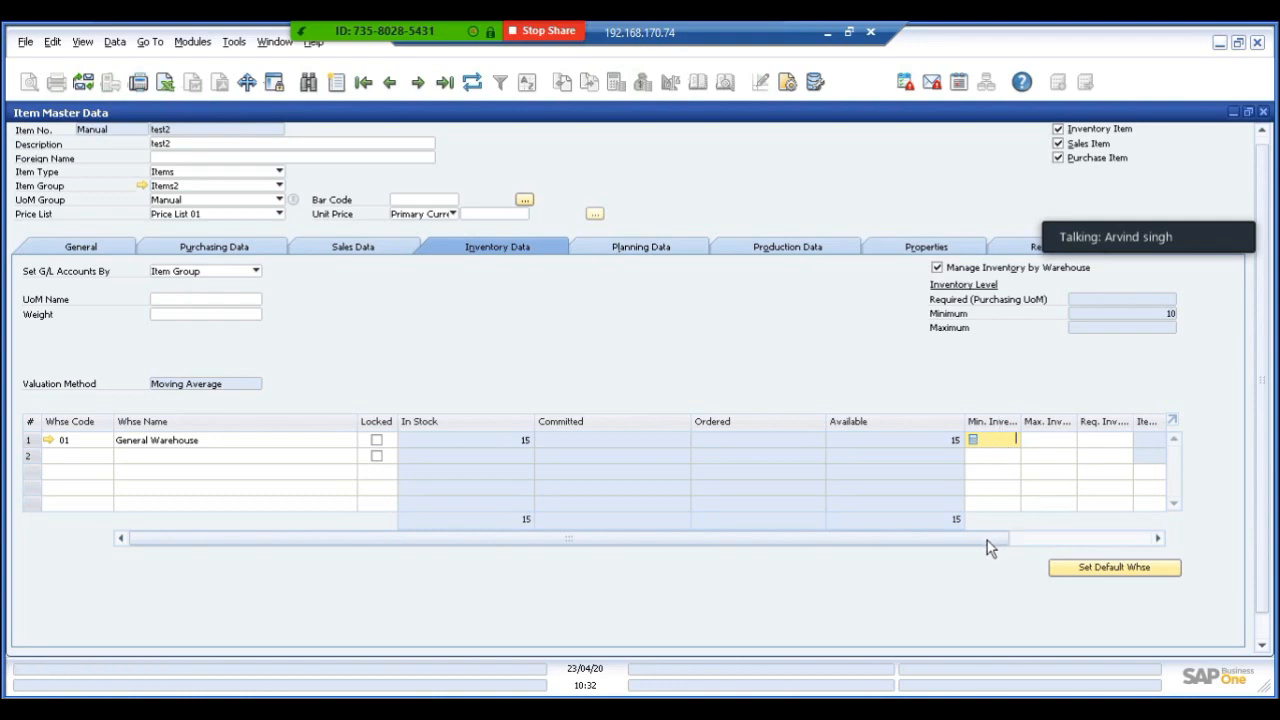
pyautogui.moveTo(987, 541); pyautogui.dragTo(1080, 560)
pyautogui.click(880, 440)
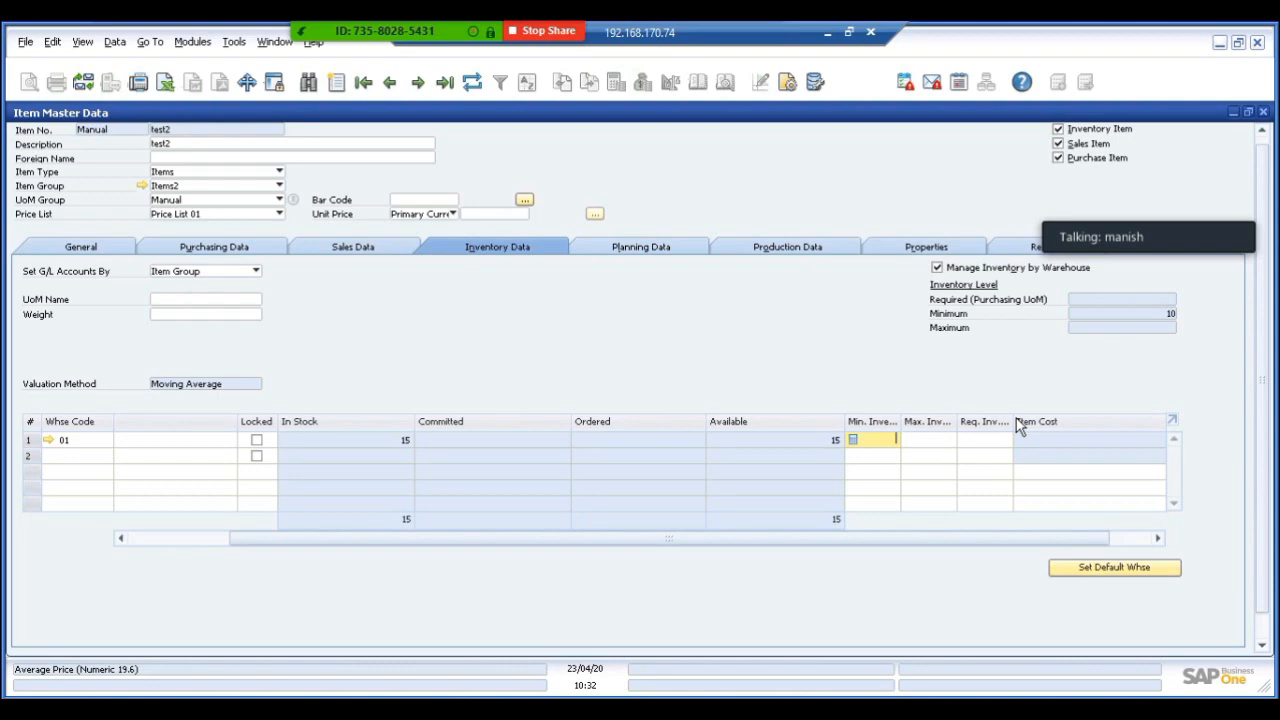
pyautogui.click(917, 438)
pyautogui.click(882, 442)
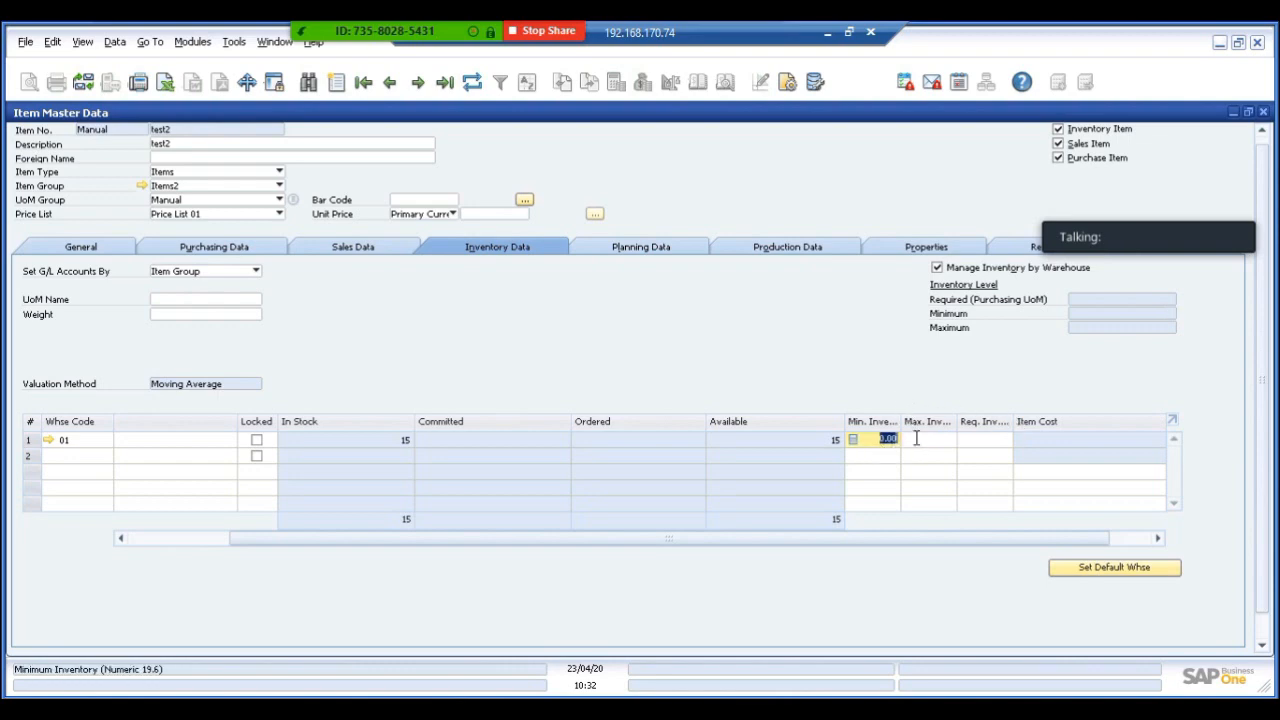
pyautogui.click(915, 439)
pyautogui.click(881, 446)
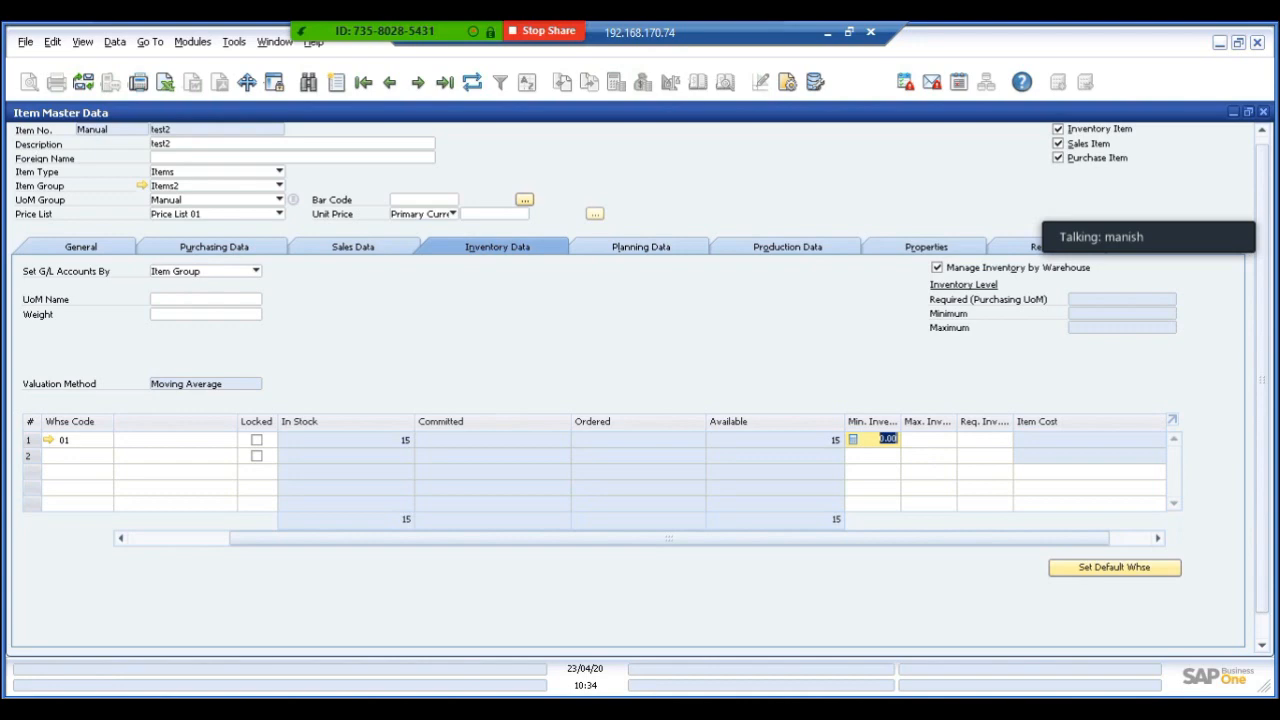
# Step: Review test2's planning data, production data and properties, moving the Zoom overlay aside and minimizing the group chat
pyautogui.click(650, 248)
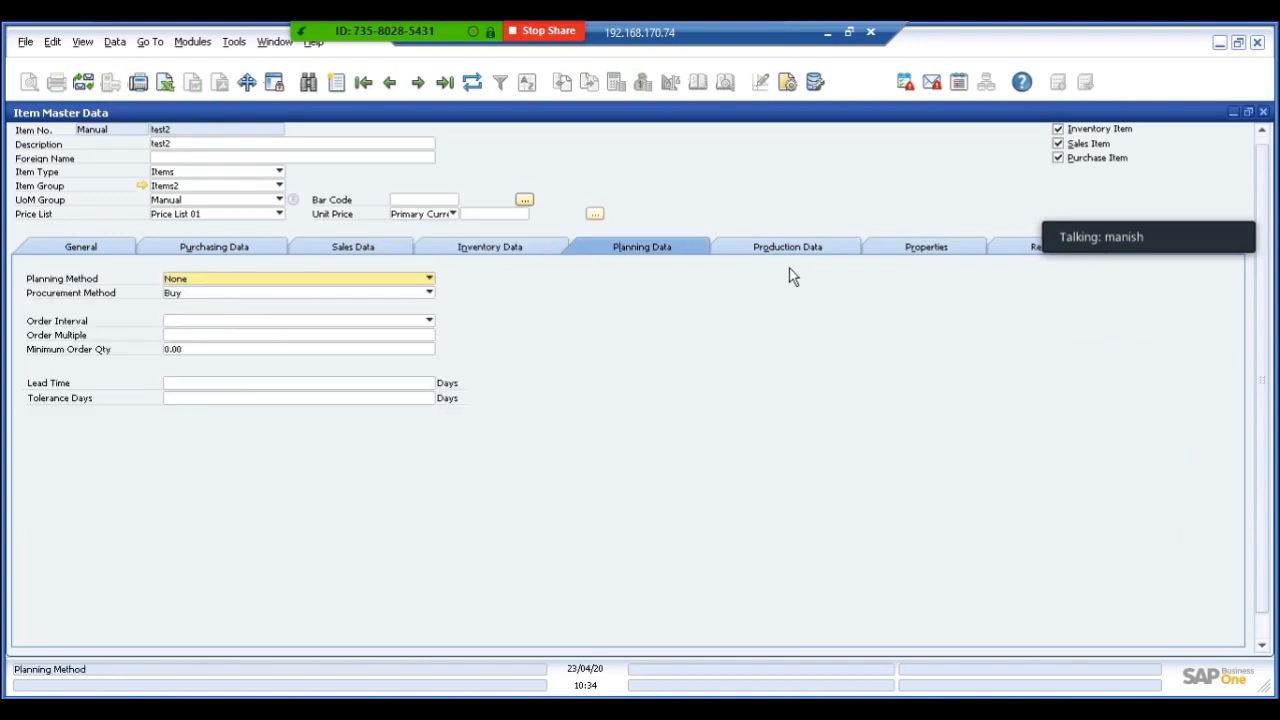
pyautogui.click(796, 253)
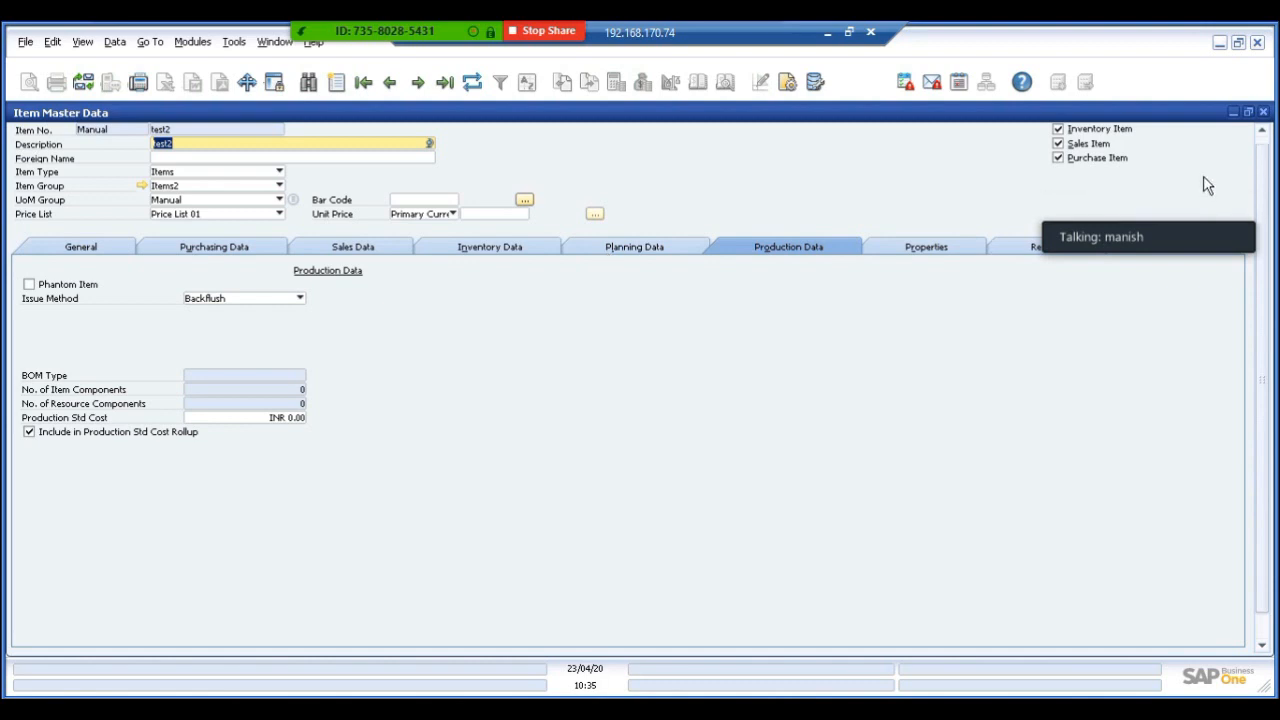
pyautogui.moveTo(1170, 240); pyautogui.dragTo(1128, 401)
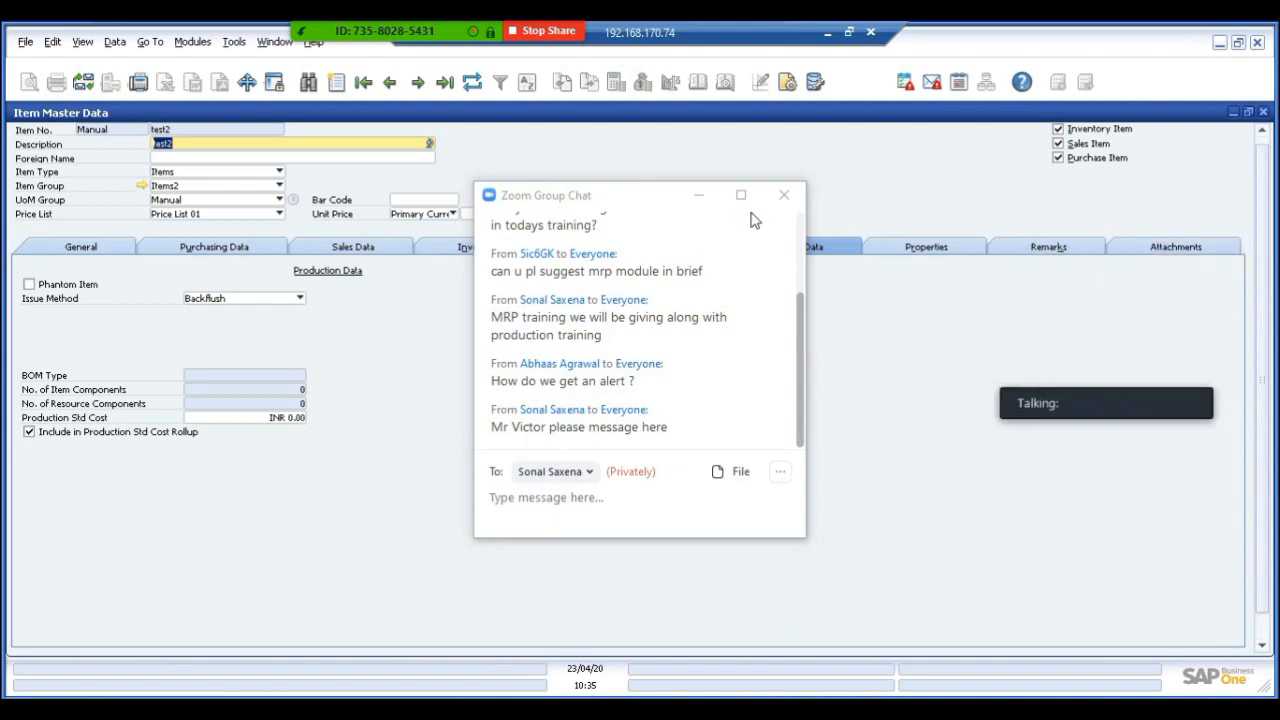
pyautogui.click(698, 198)
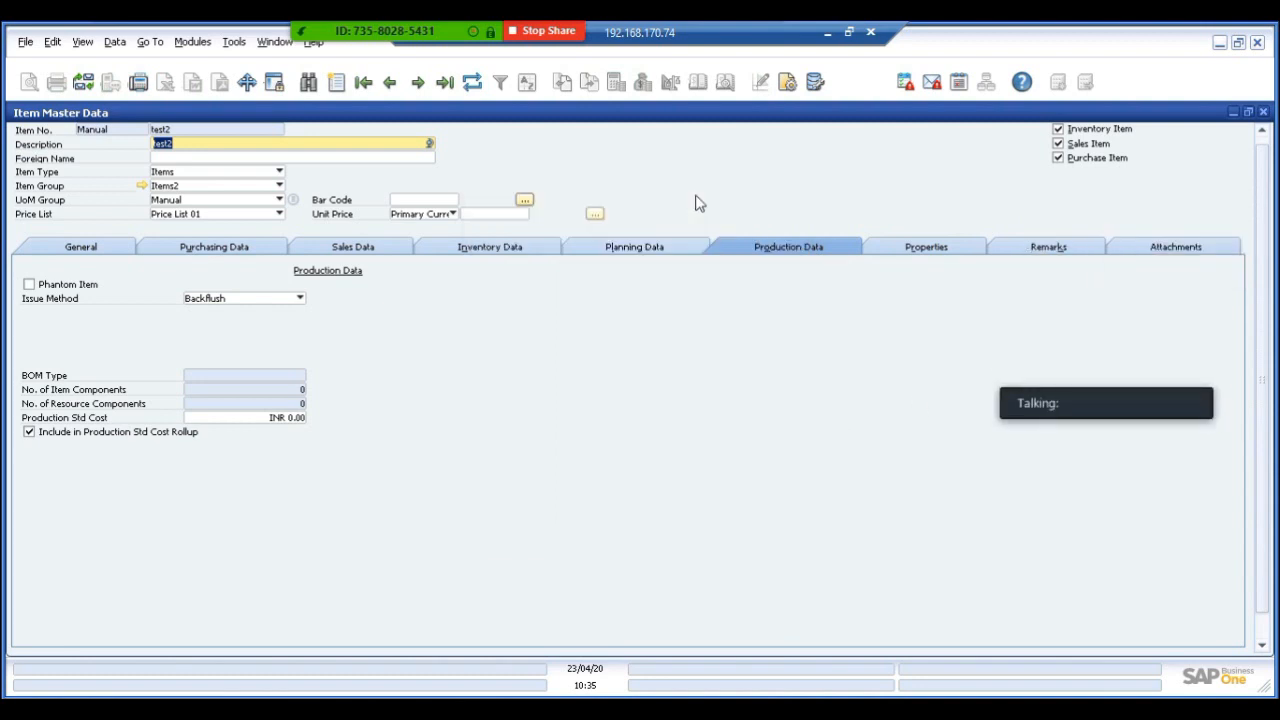
pyautogui.click(918, 254)
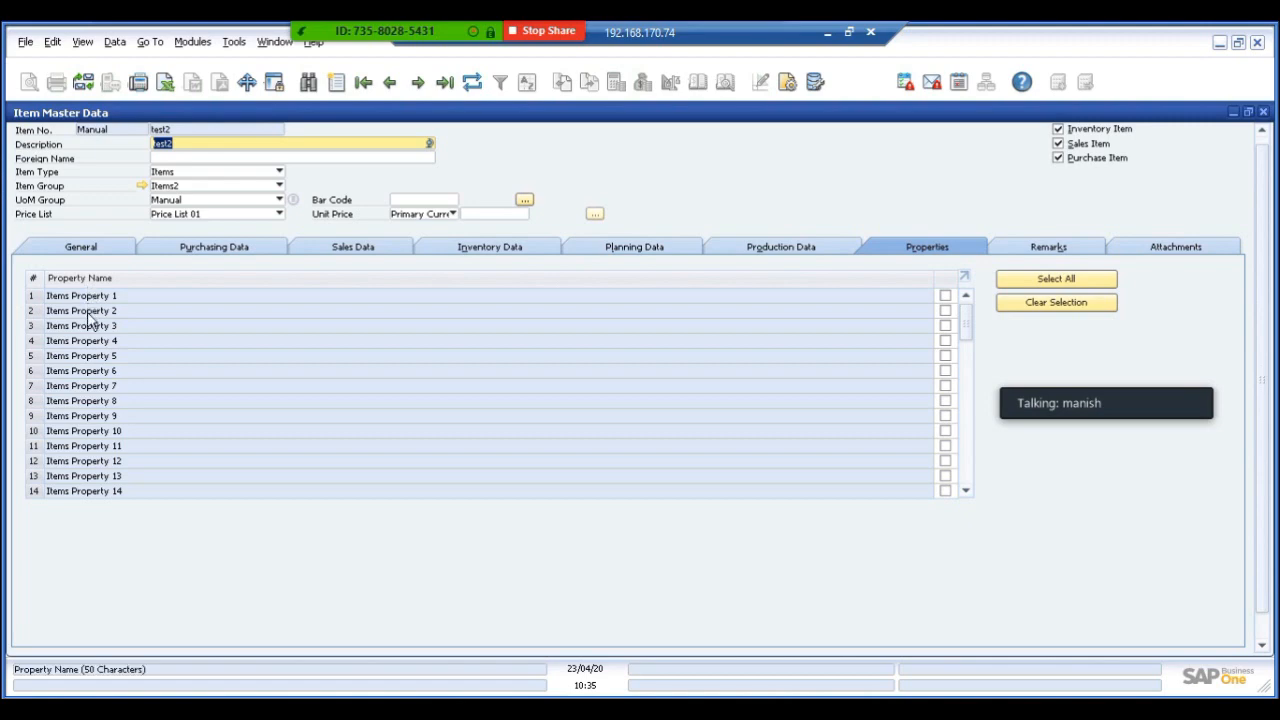
# Step: Minimize the item master data and open the Item Properties setup from the inventory setup in Administration
pyautogui.click(1233, 110)
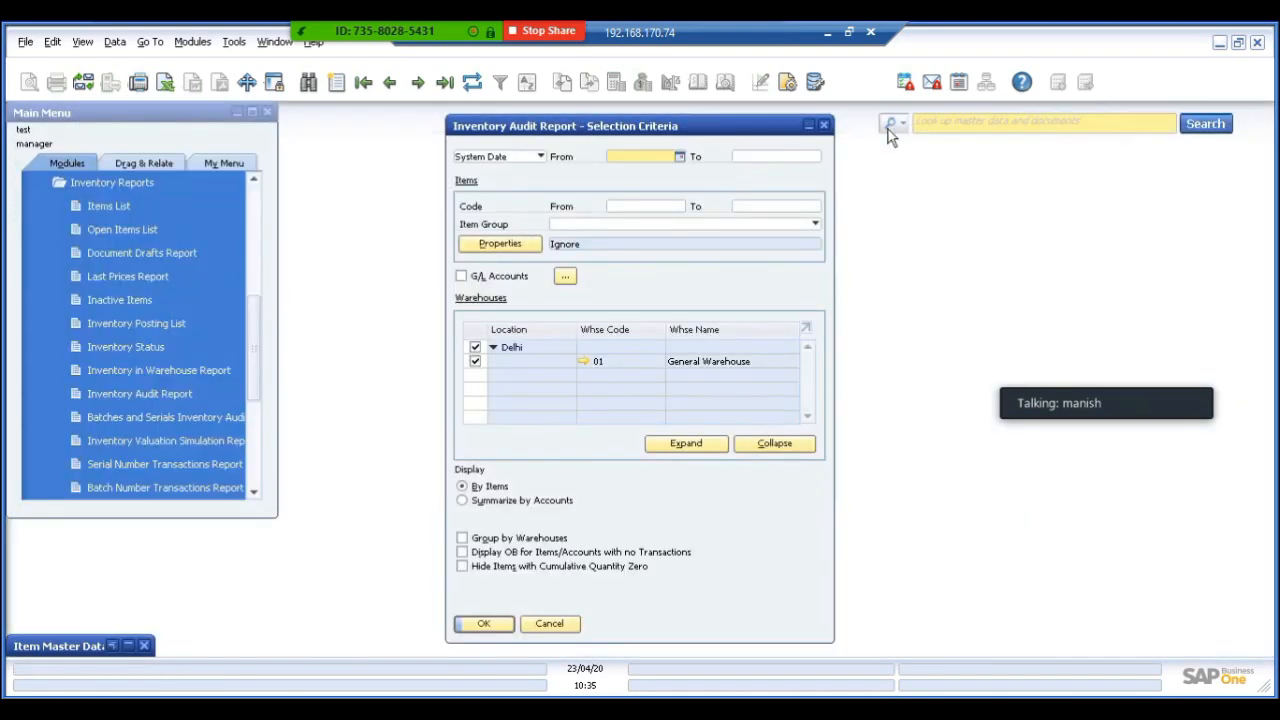
pyautogui.click(258, 206)
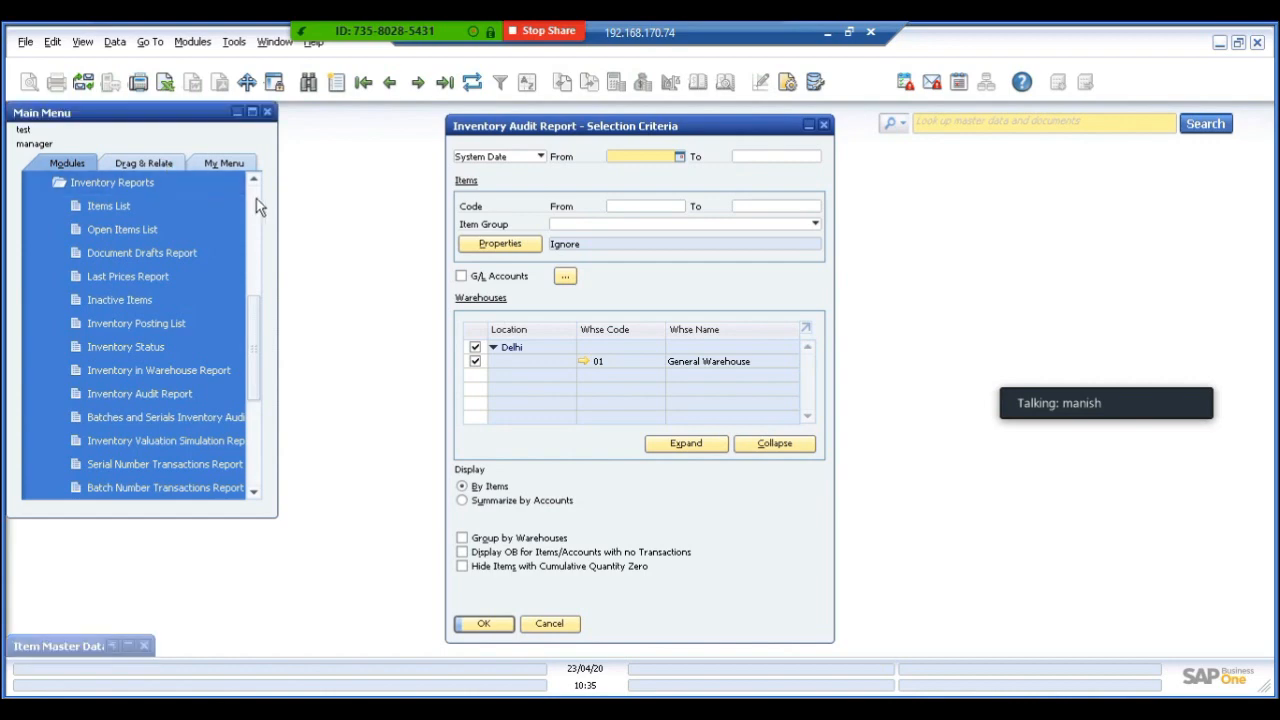
pyautogui.scroll(6, 258, 206)
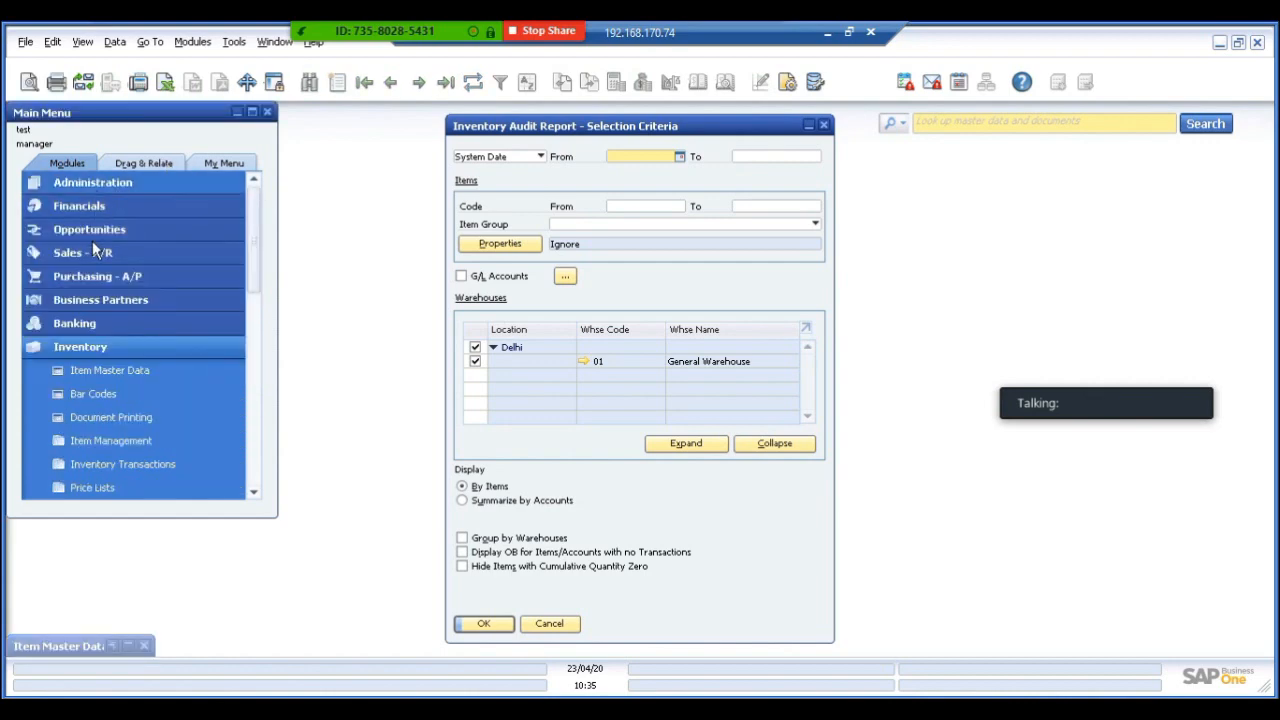
pyautogui.click(85, 275)
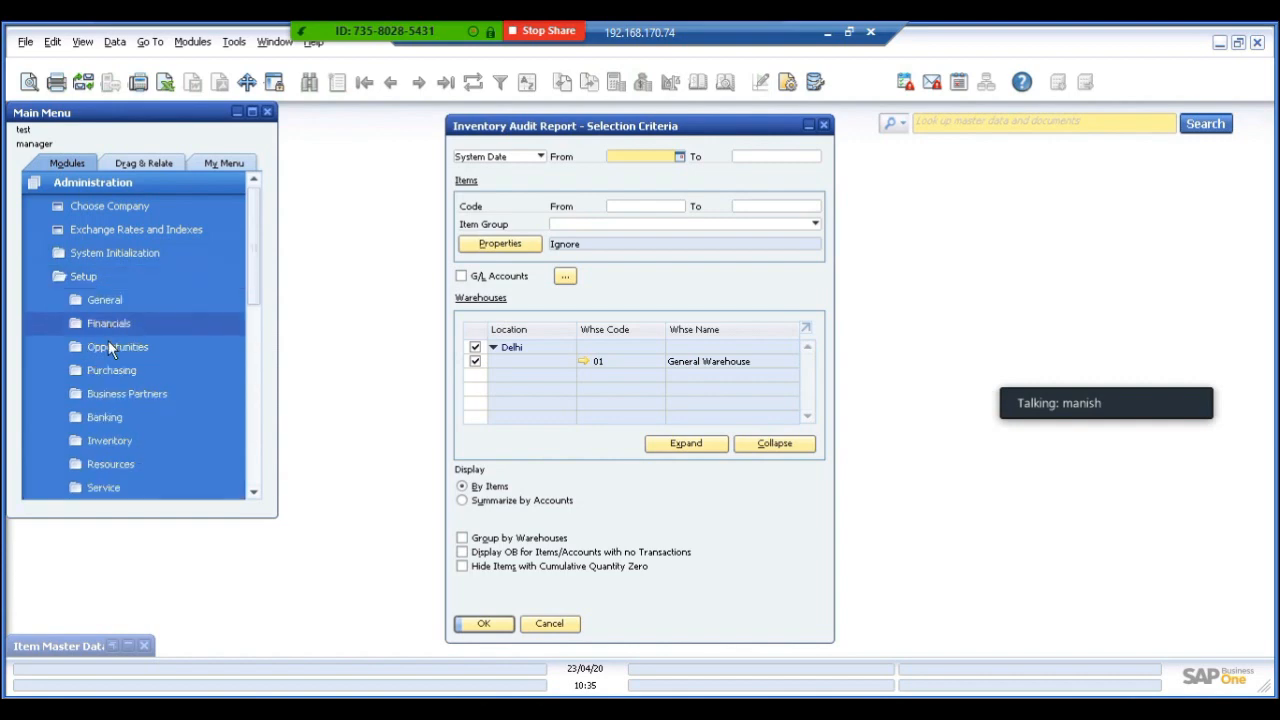
pyautogui.click(103, 444)
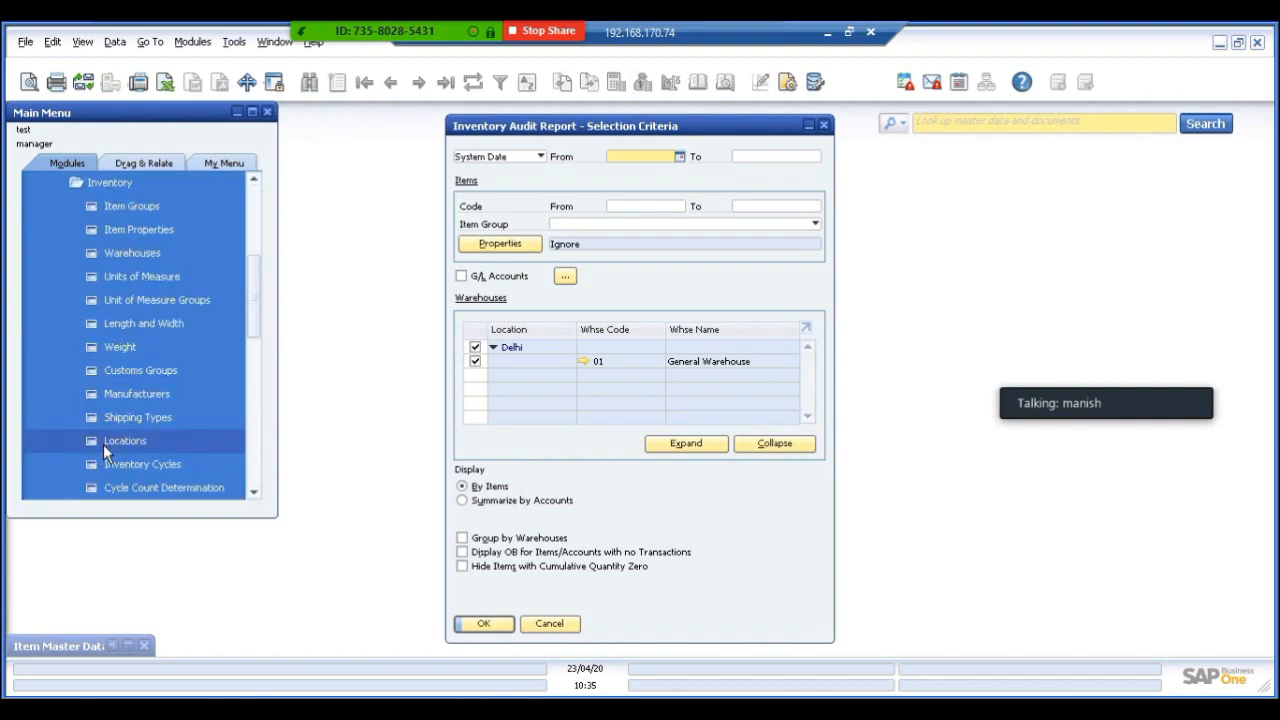
pyautogui.click(155, 231)
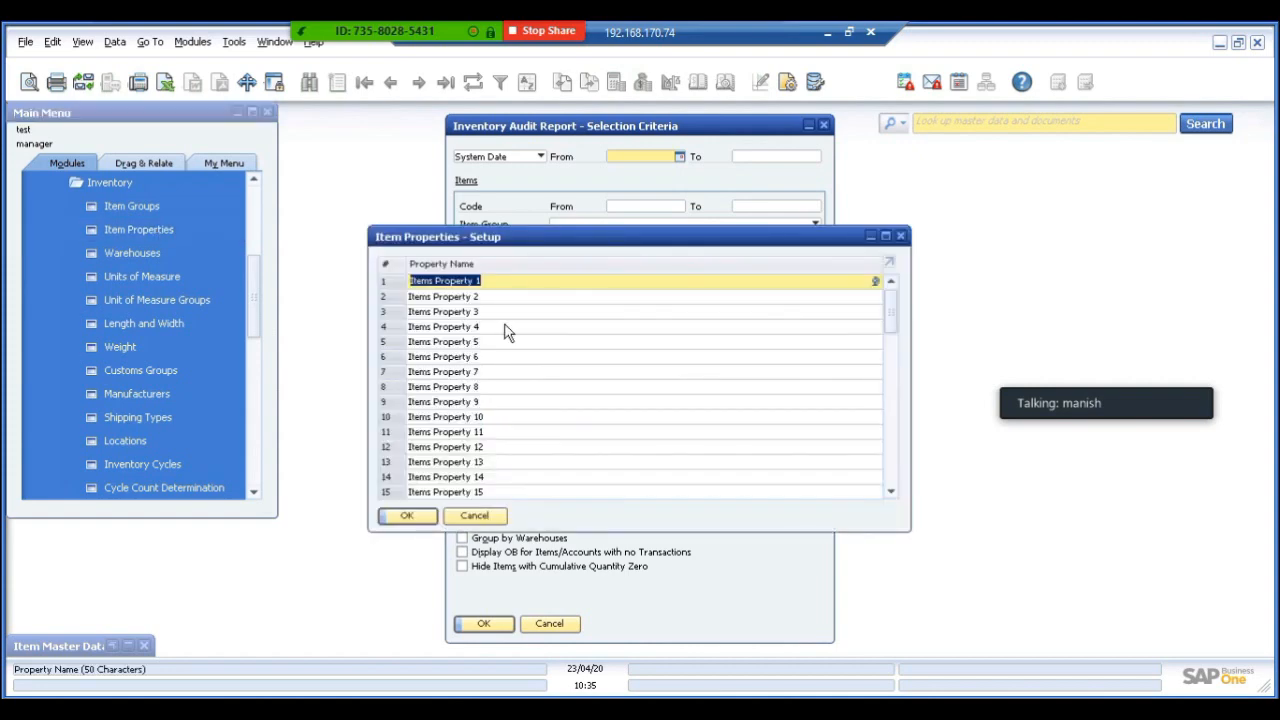
# Step: Rename the first item property to QC CHECK, then save and close the item properties setup
pyautogui.write('qc')
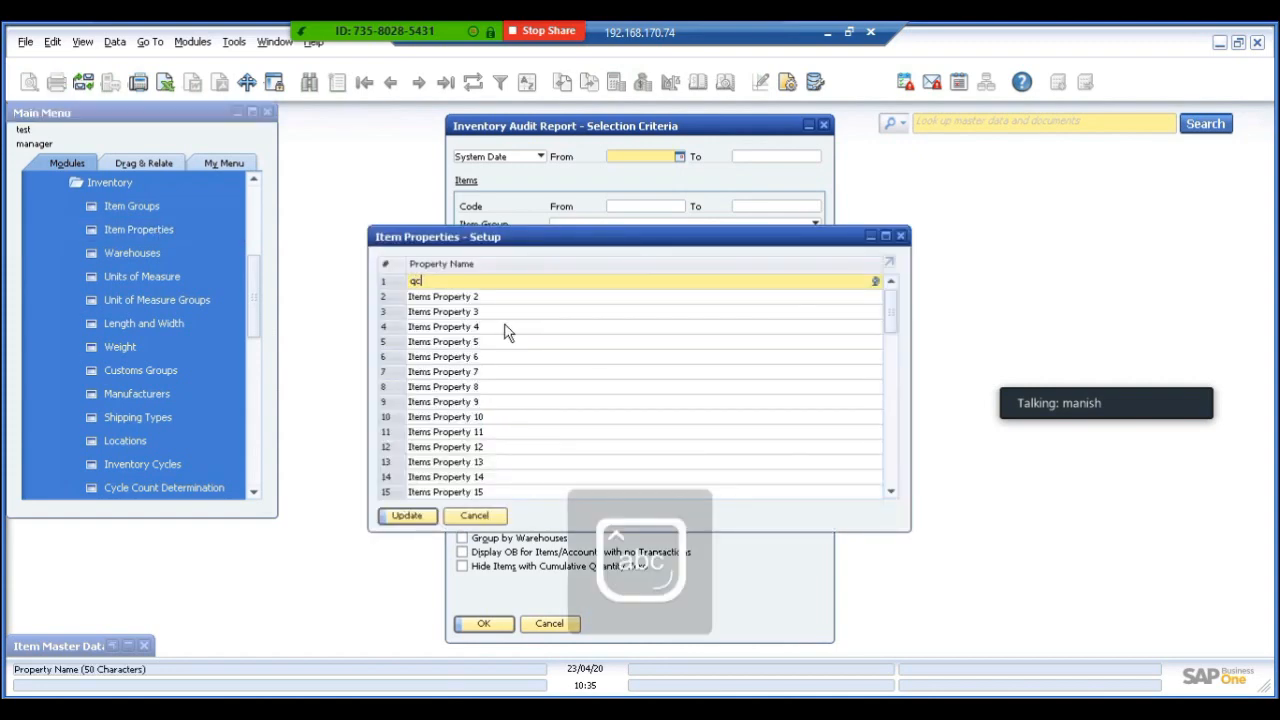
pyautogui.press('BackSpace')
pyautogui.press('BackSpace')
pyautogui.press('capslock')
pyautogui.write('QC C')
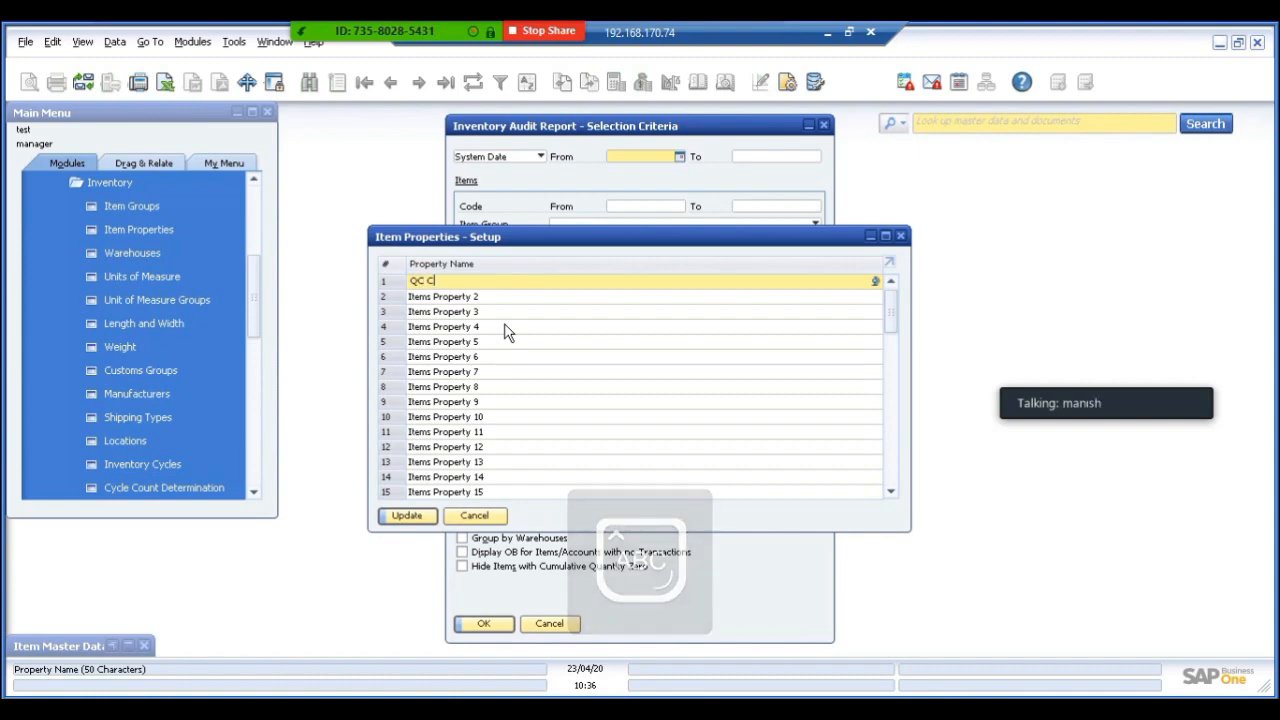
pyautogui.write('HECK')
pyautogui.press('Tab')
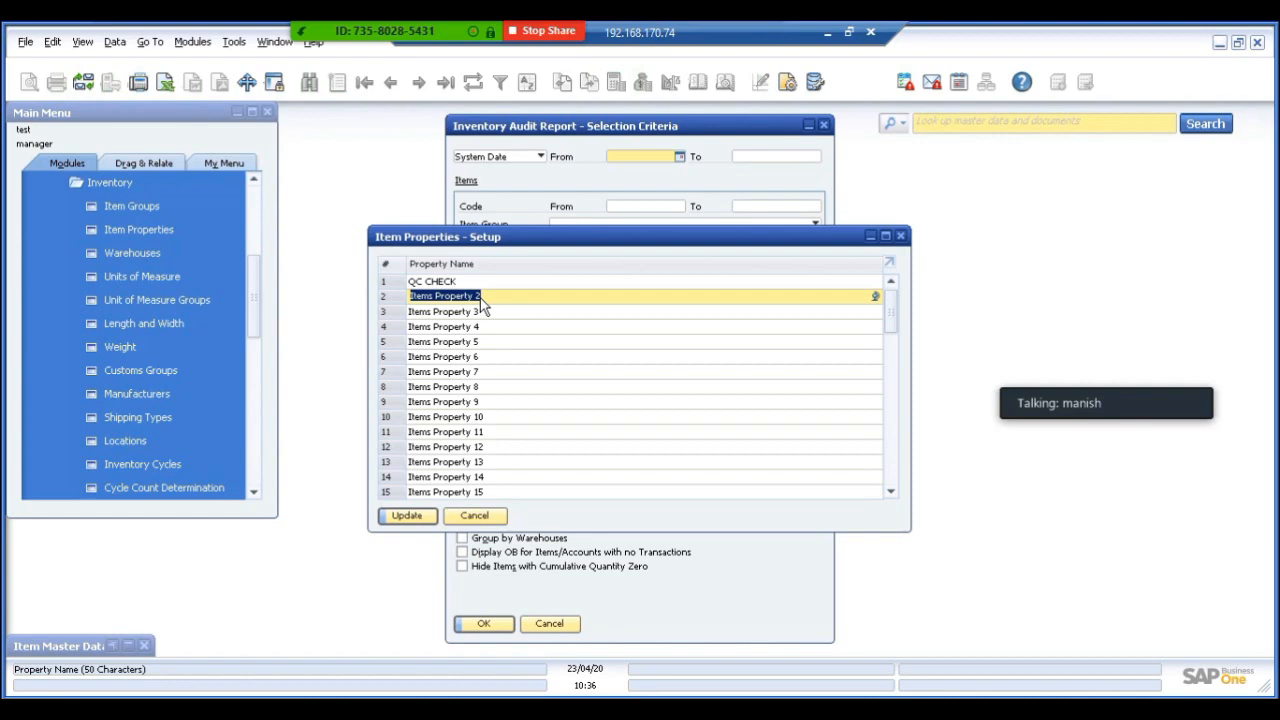
pyautogui.click(407, 518)
pyautogui.click(407, 520)
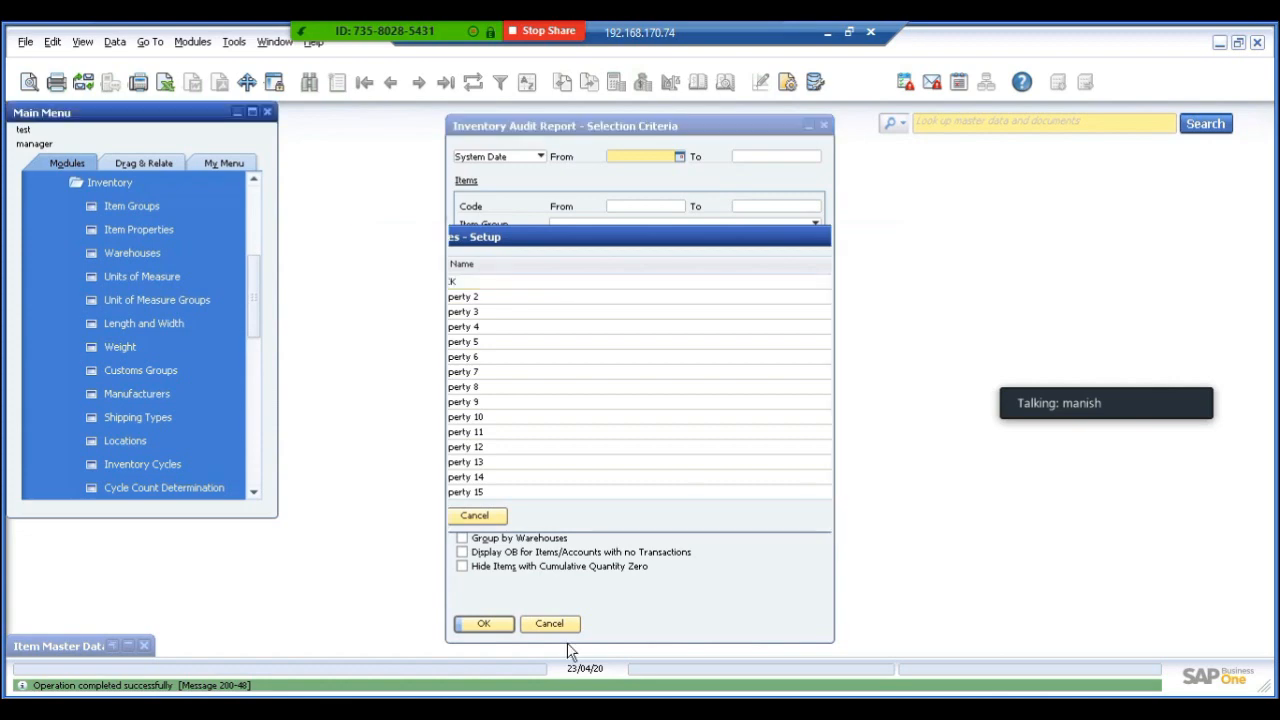
# Step: Run and close the inventory audit report, and close test2's item master data without saving the changes
pyautogui.click(488, 625)
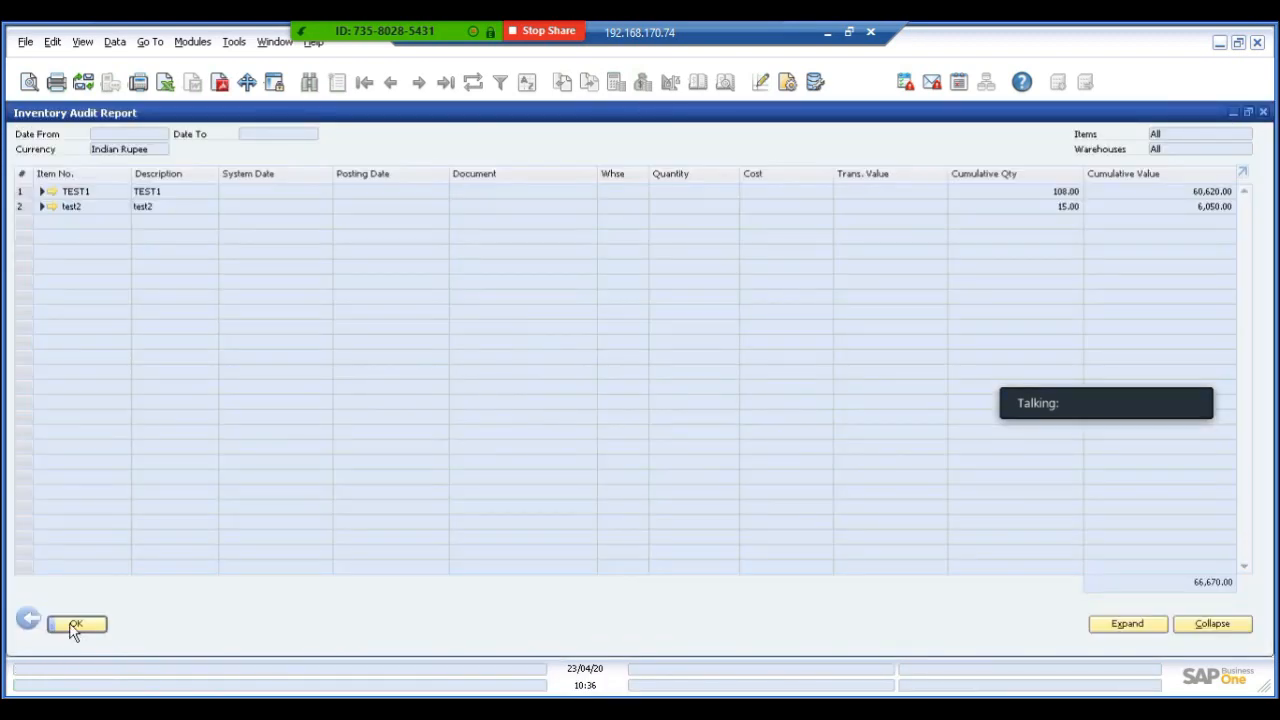
pyautogui.click(74, 625)
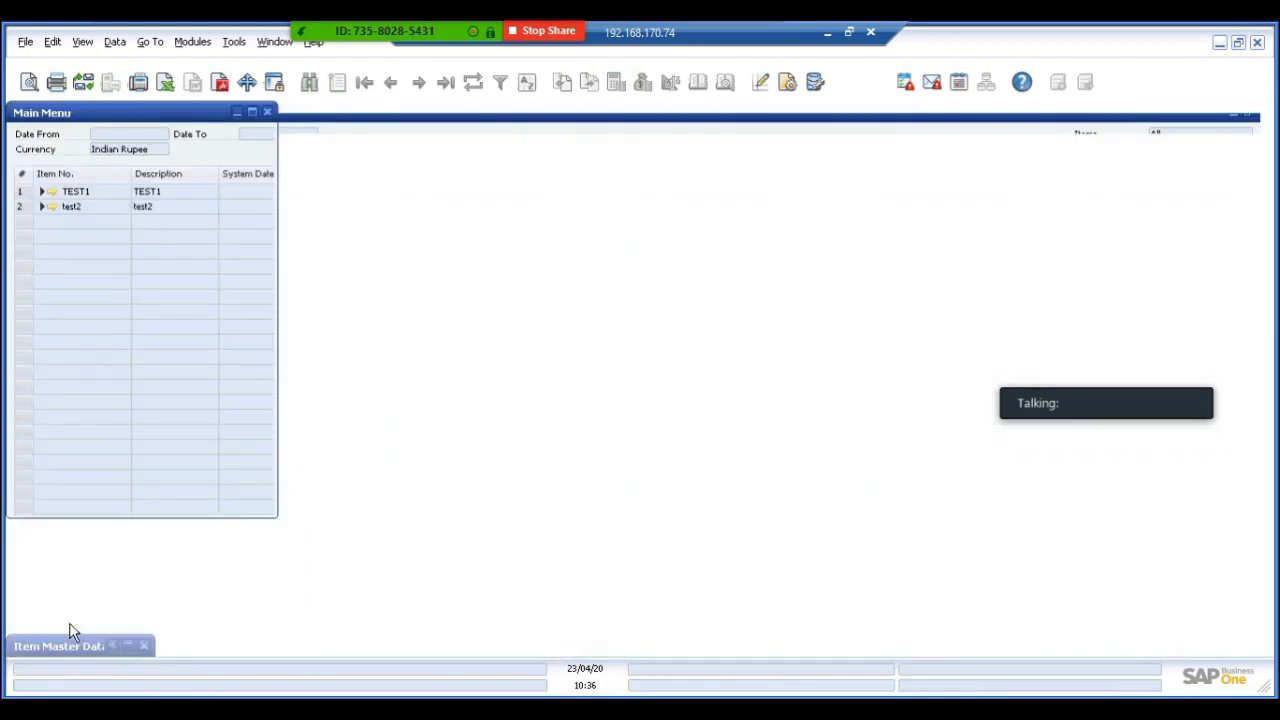
pyautogui.click(144, 647)
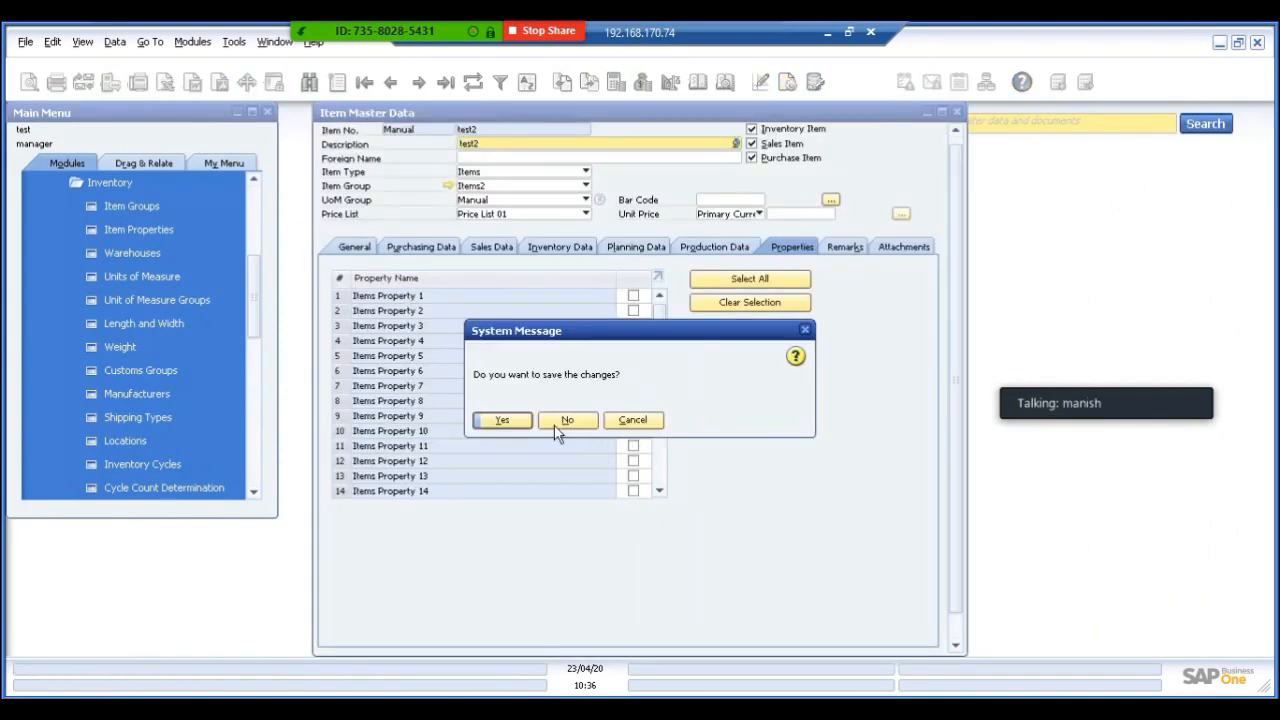
pyautogui.click(560, 421)
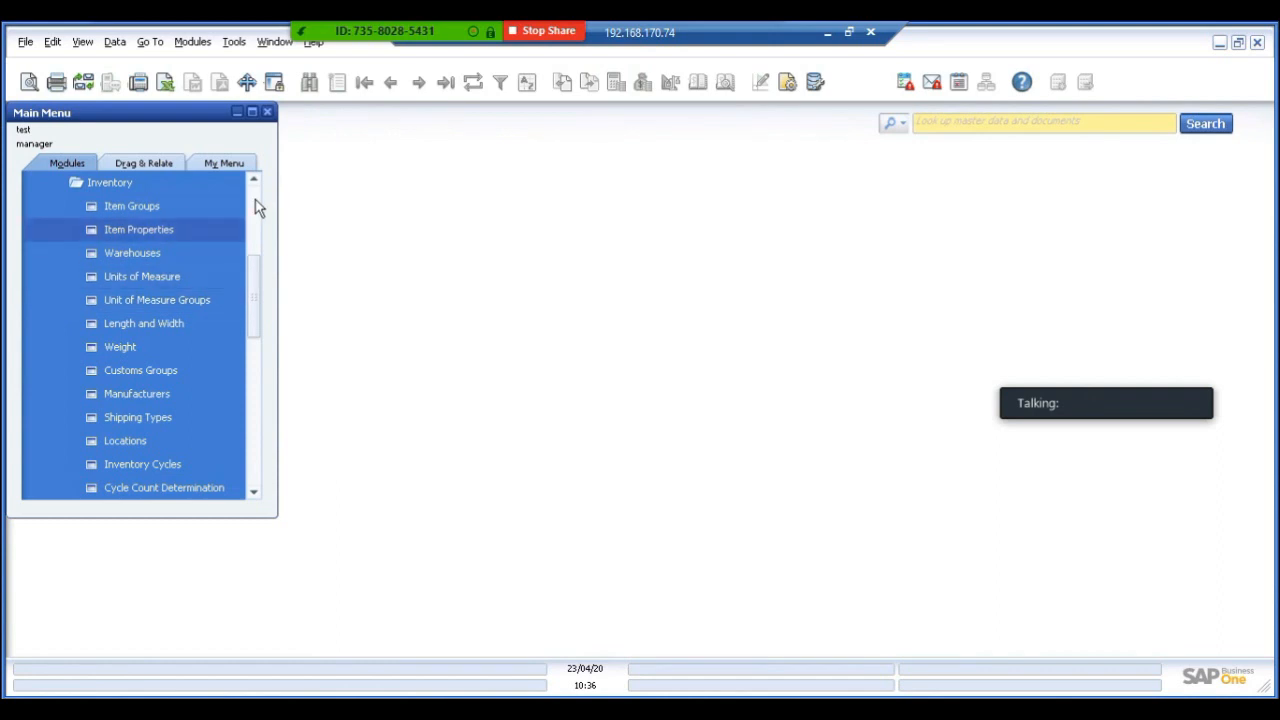
# Step: Collapse the Administration module, open Item Master Data from Inventory and bring up the TEST22 record
pyautogui.scroll(4, 256, 205)
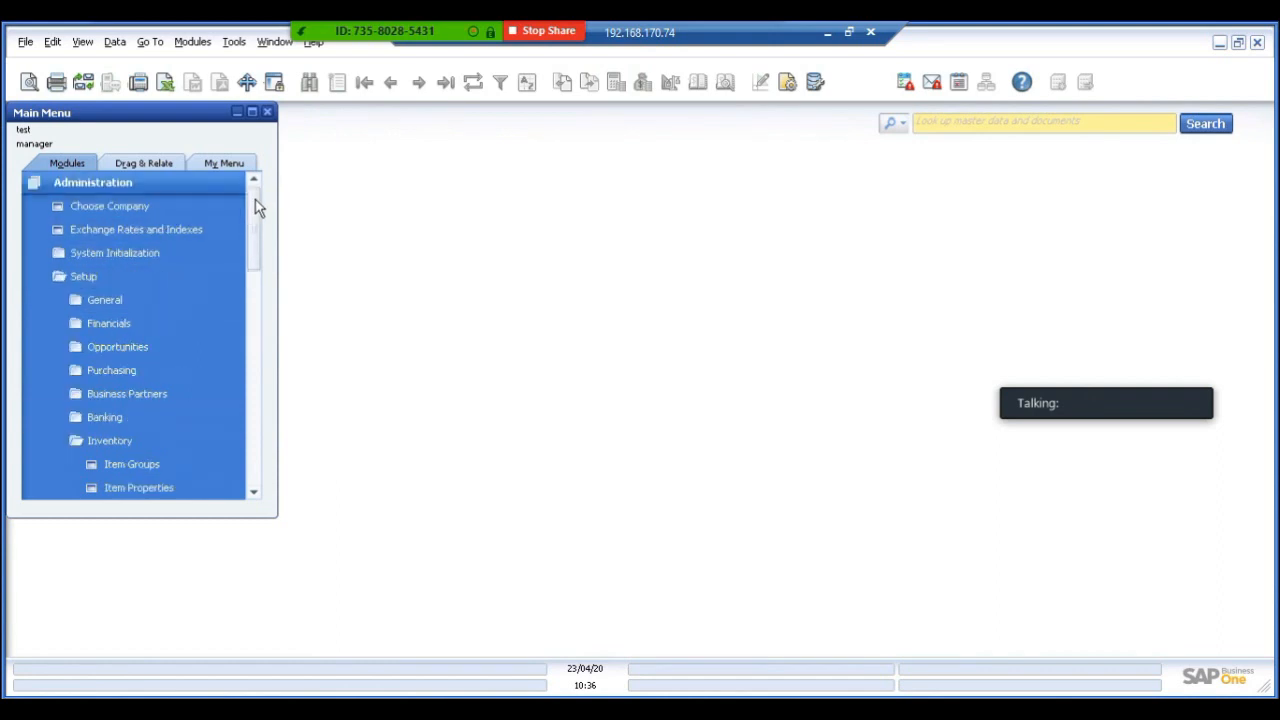
pyautogui.click(75, 180)
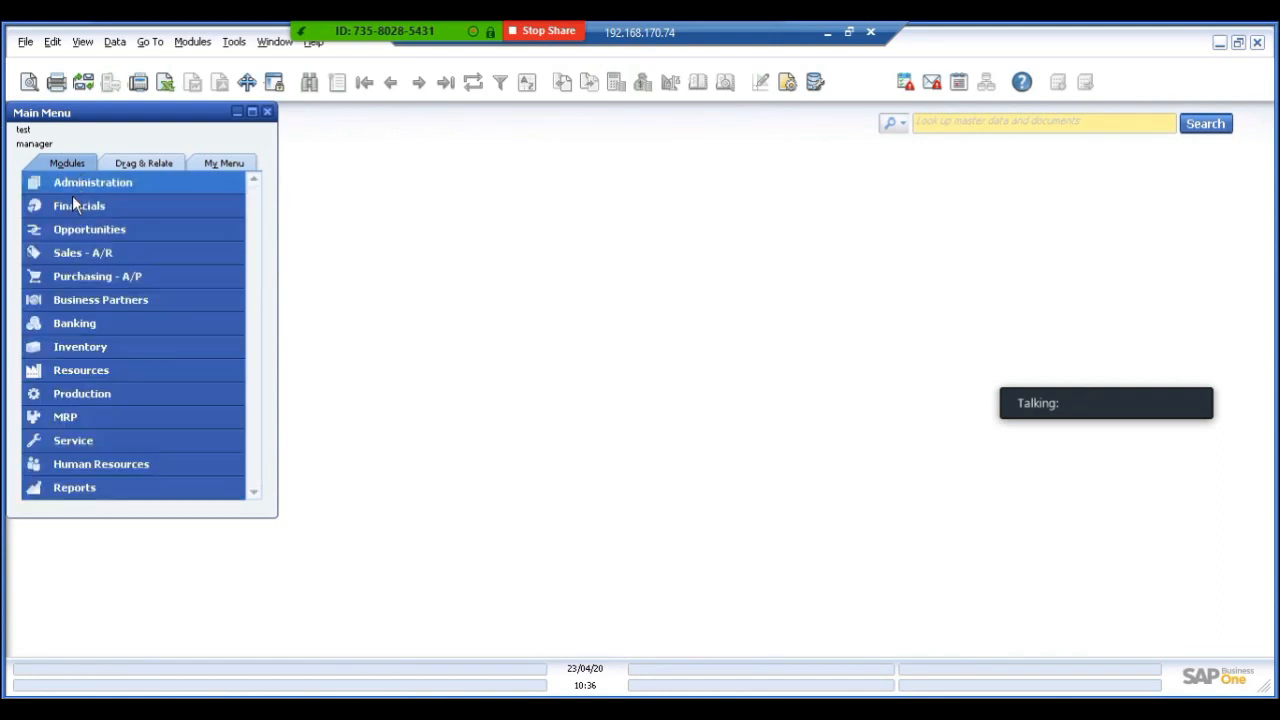
pyautogui.click(82, 346)
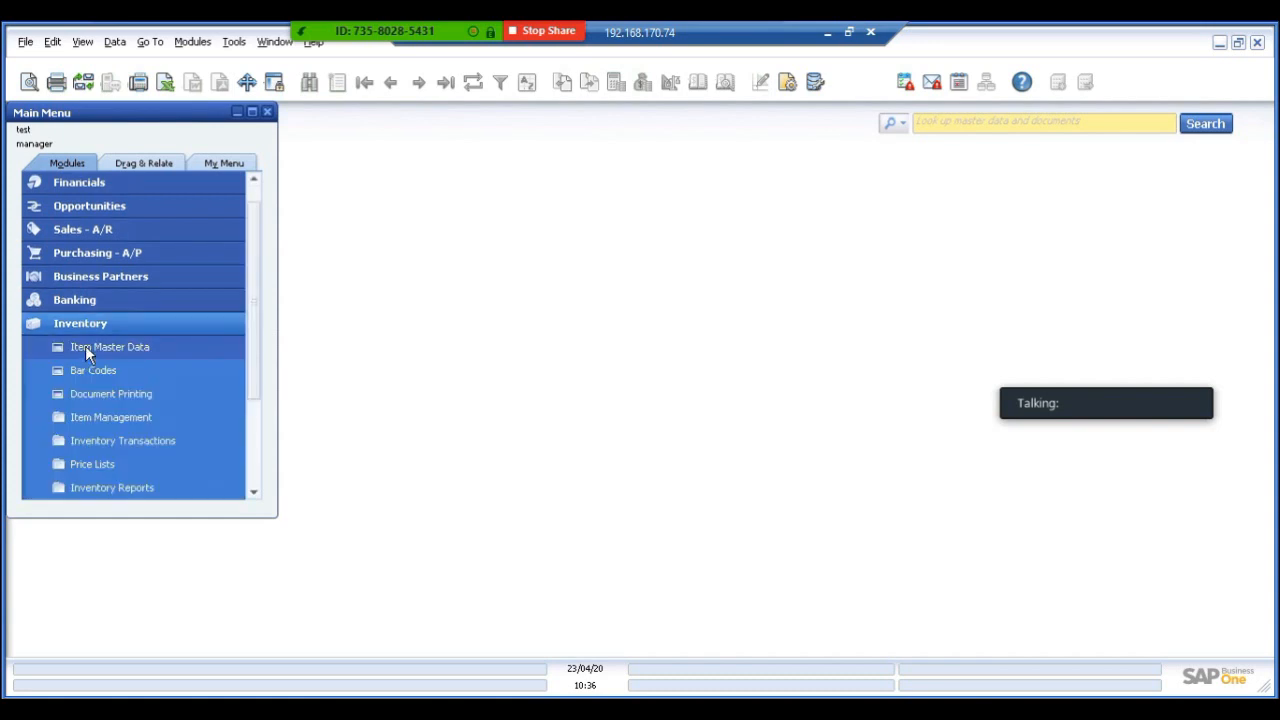
pyautogui.click(85, 346)
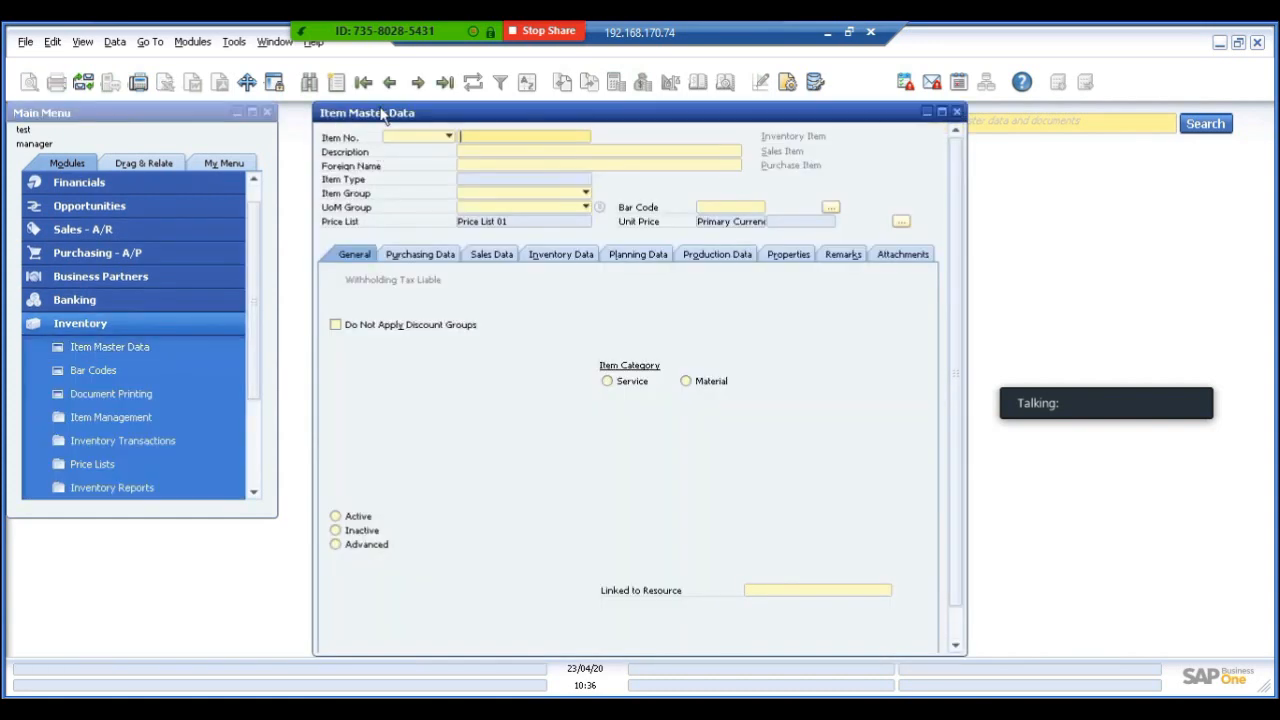
pyautogui.click(391, 86)
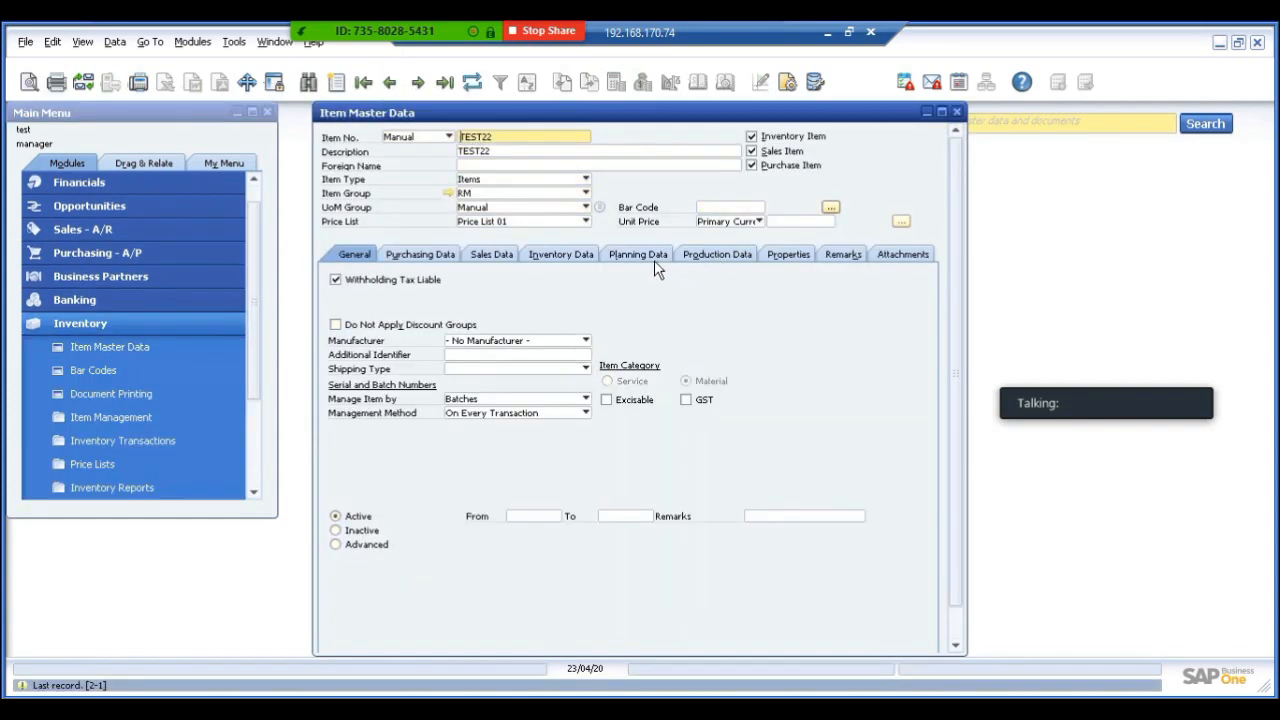
# Step: Review the full list of properties for TEST22, maximize the item master data window, and look at the remarks and attachments
pyautogui.click(786, 258)
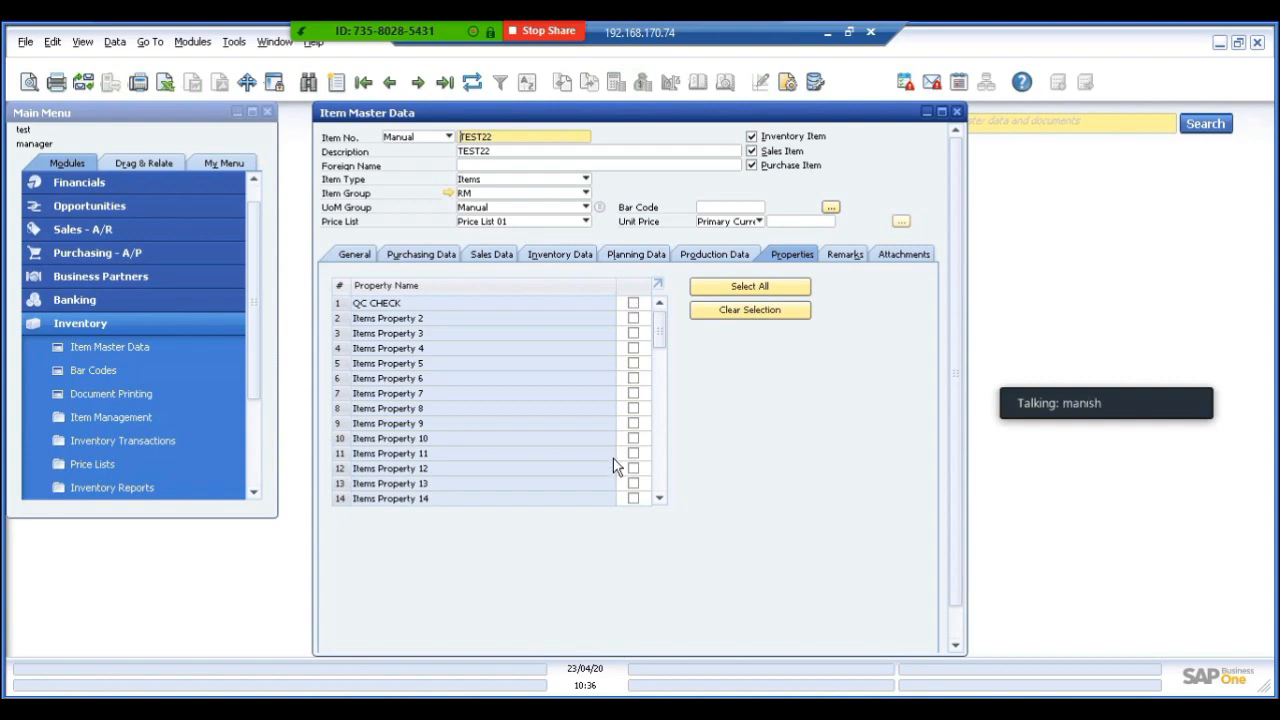
pyautogui.scroll(-17, 660, 488)
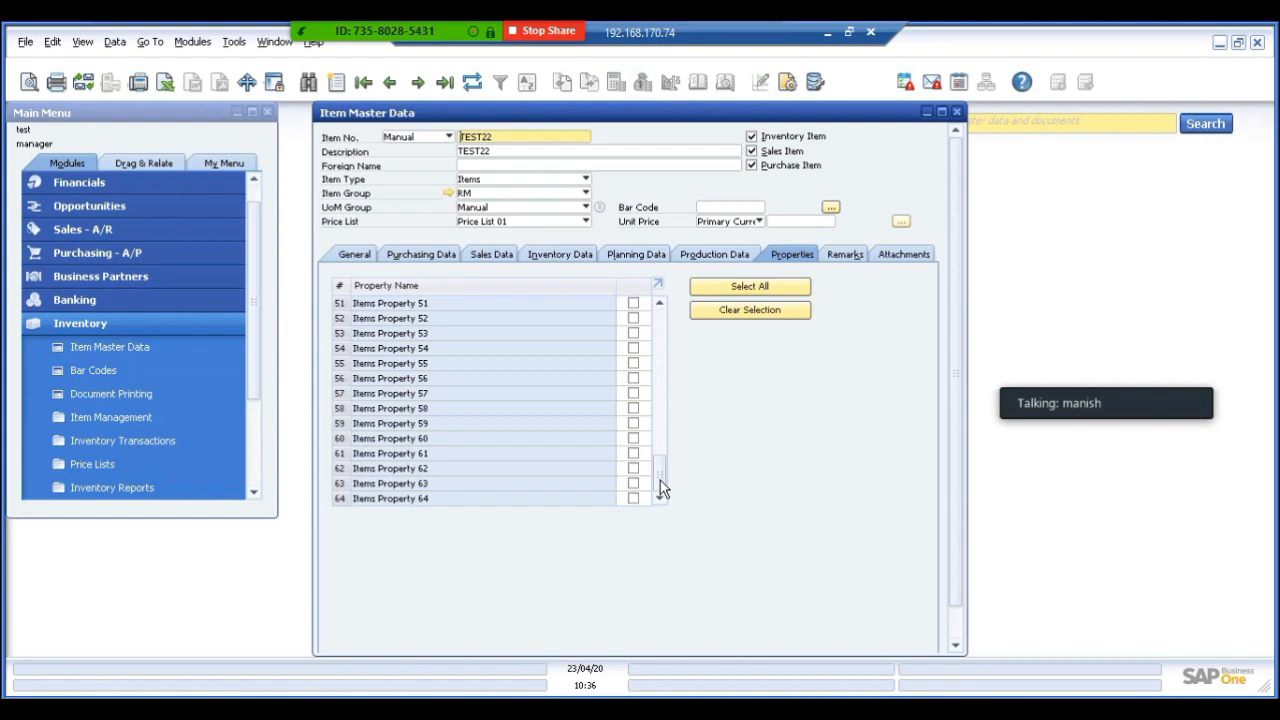
pyautogui.moveTo(657, 477); pyautogui.dragTo(652, 337)
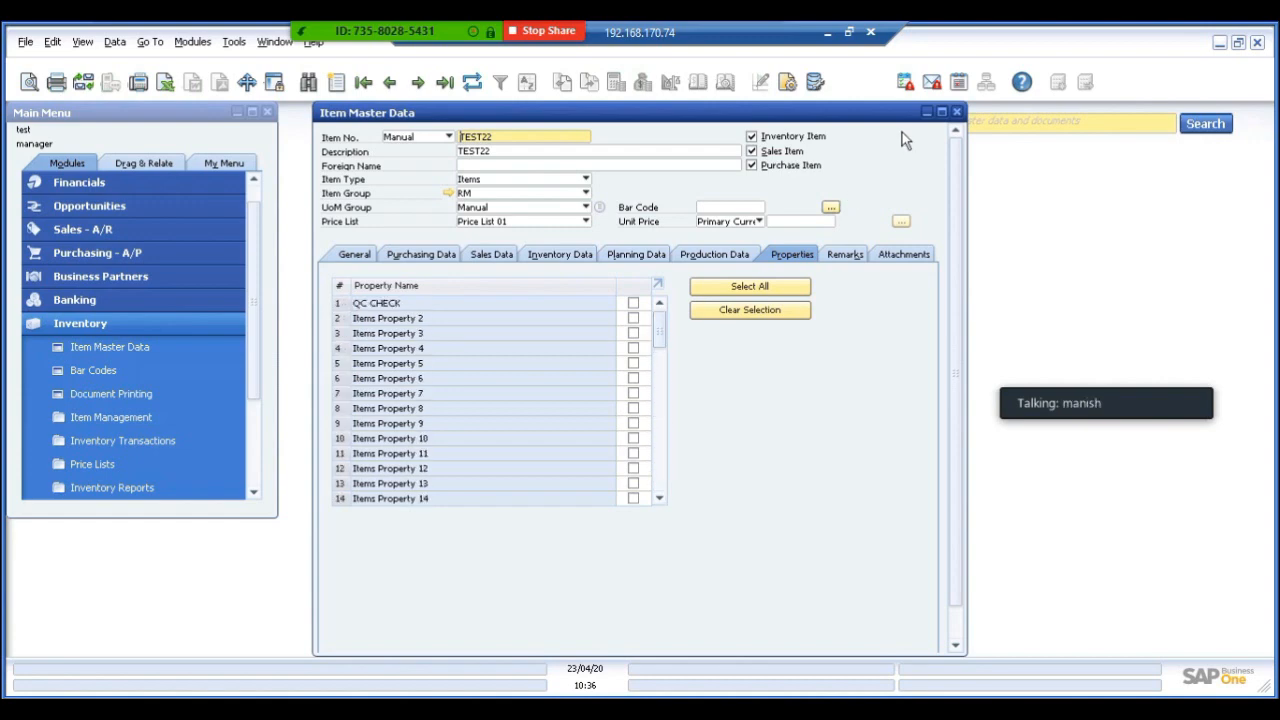
pyautogui.click(942, 113)
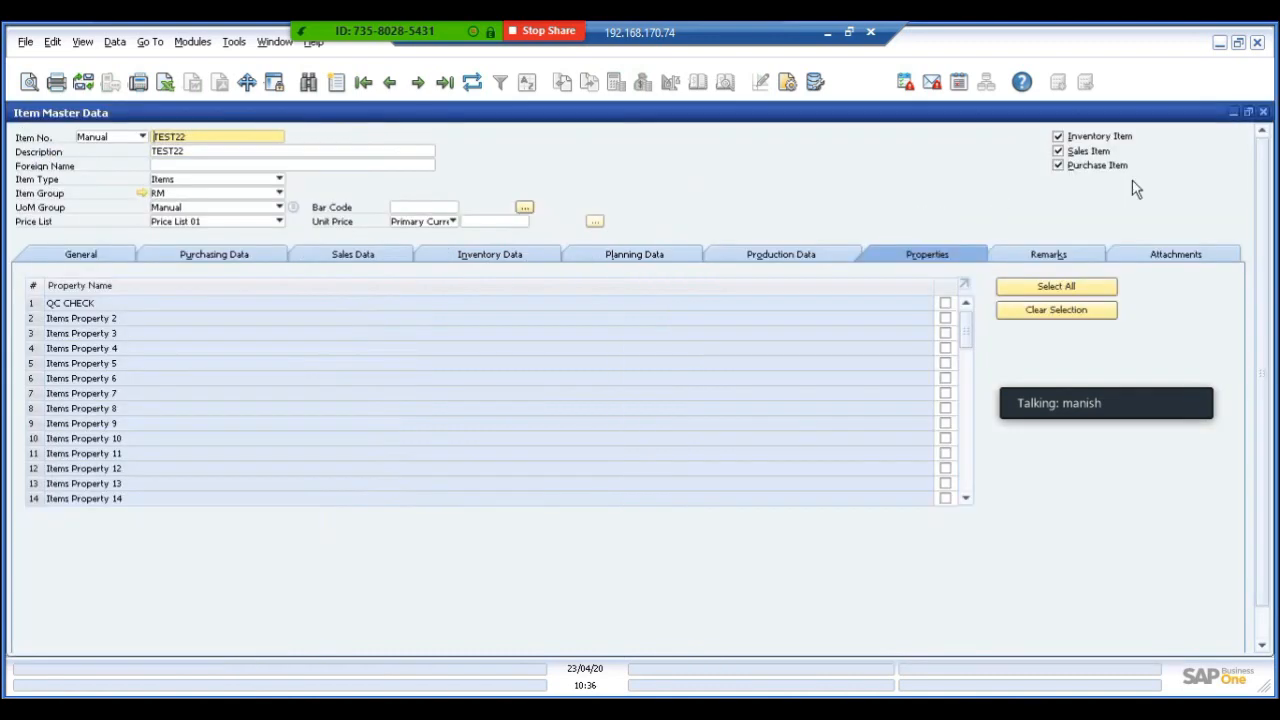
pyautogui.click(1040, 254)
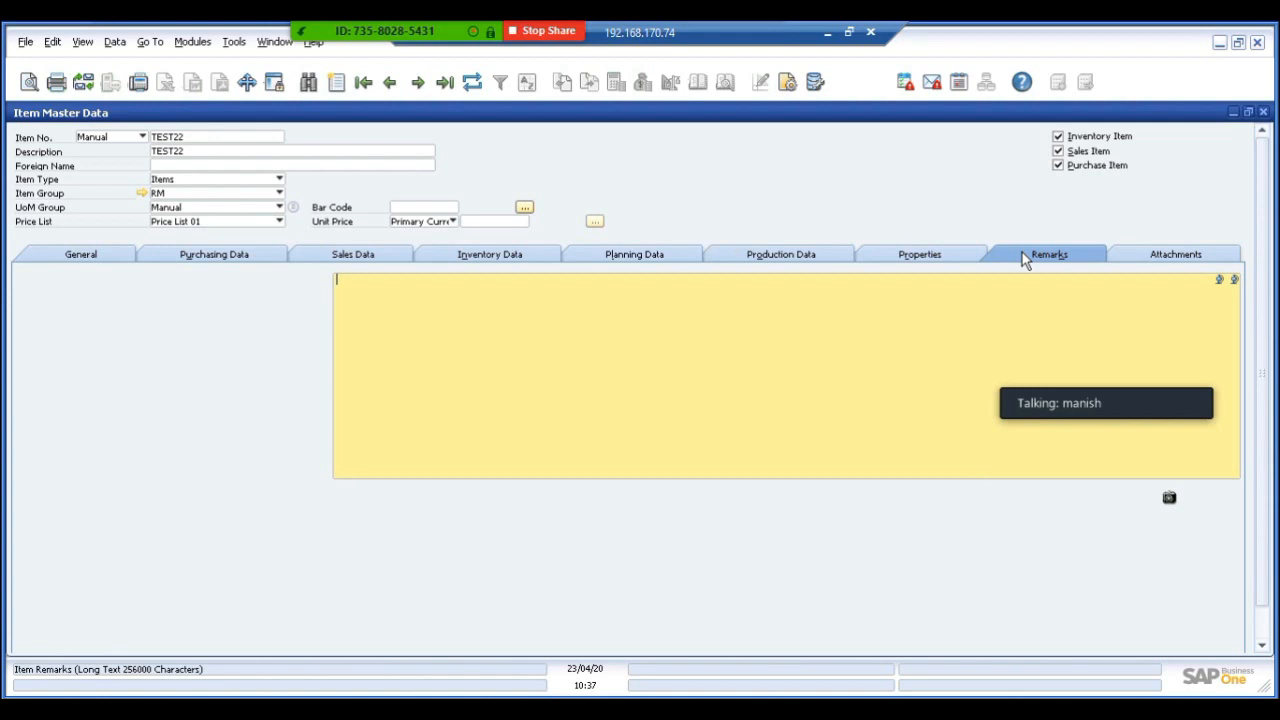
pyautogui.click(1175, 256)
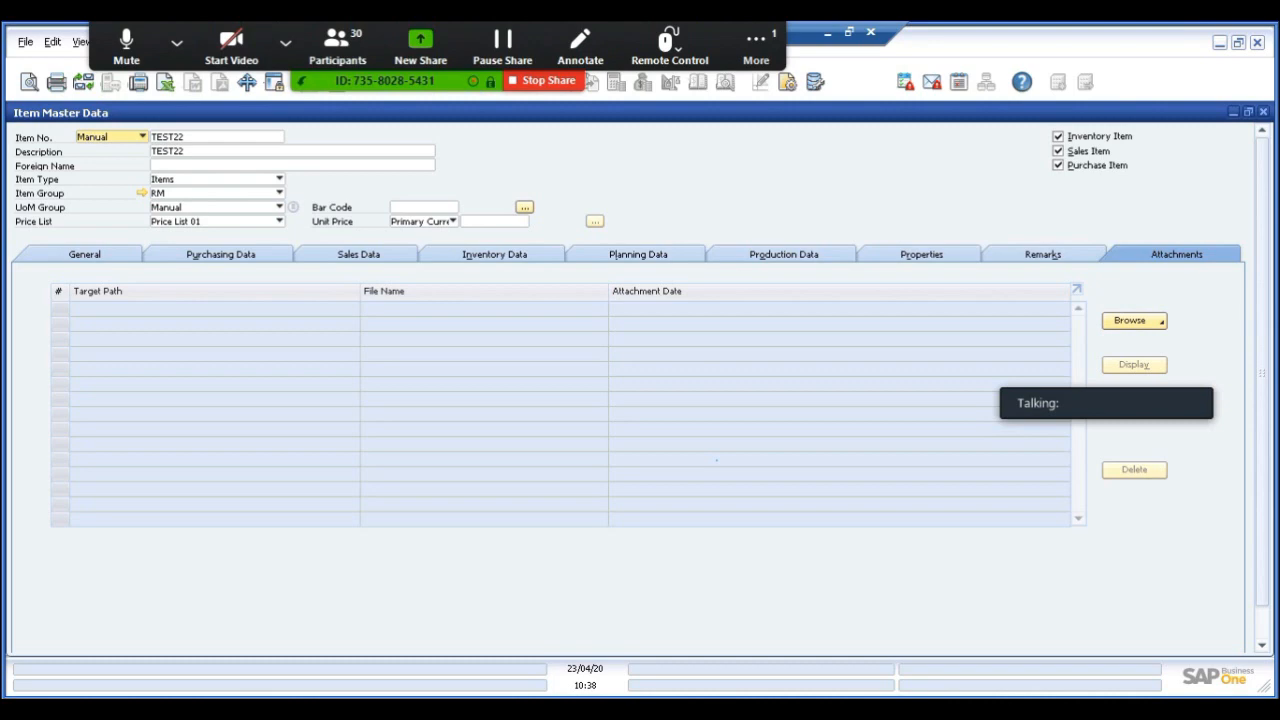
# Step: Switch to the Zoom meeting controls, check the group chat and return to TEST22's item master data
pyautogui.click(745, 42)
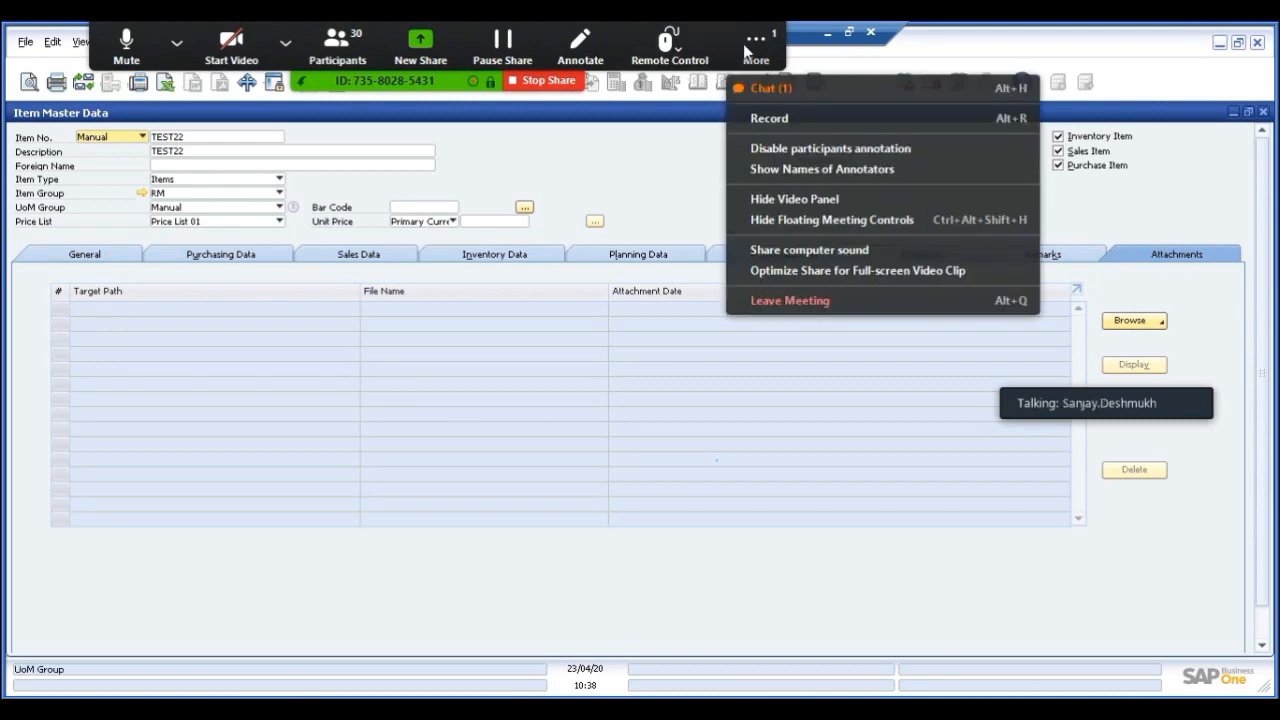
pyautogui.click(794, 87)
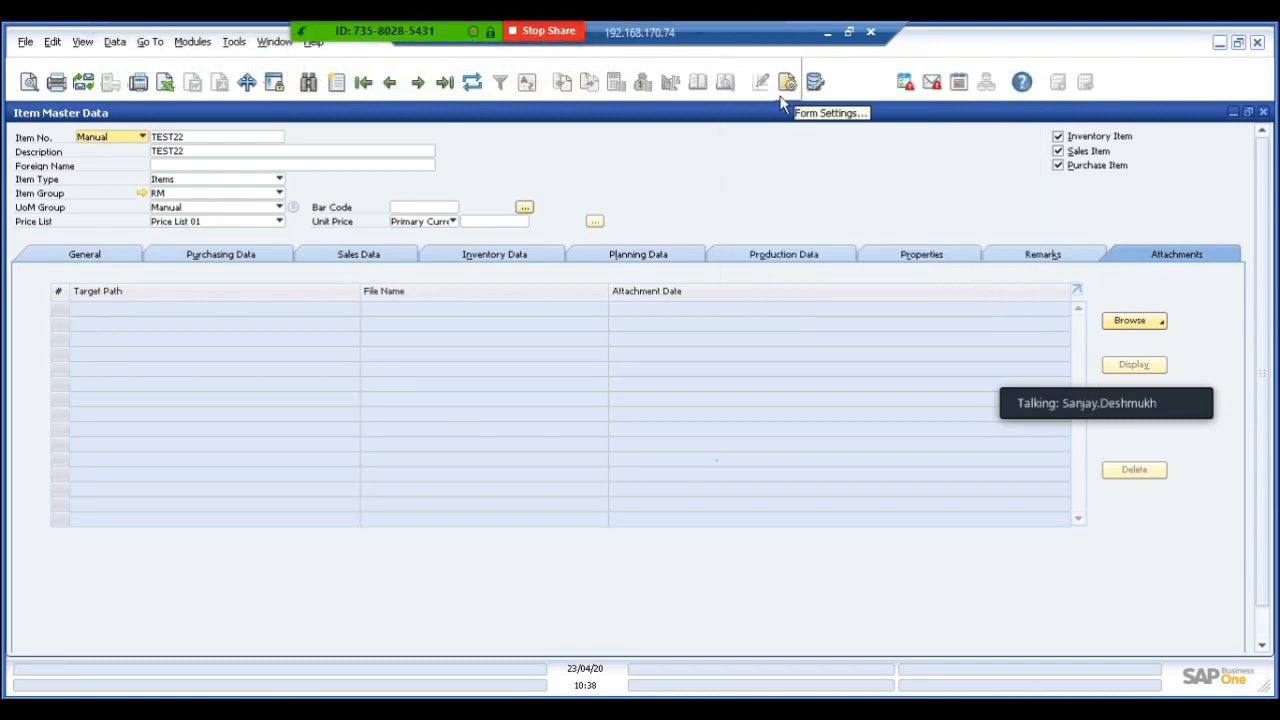
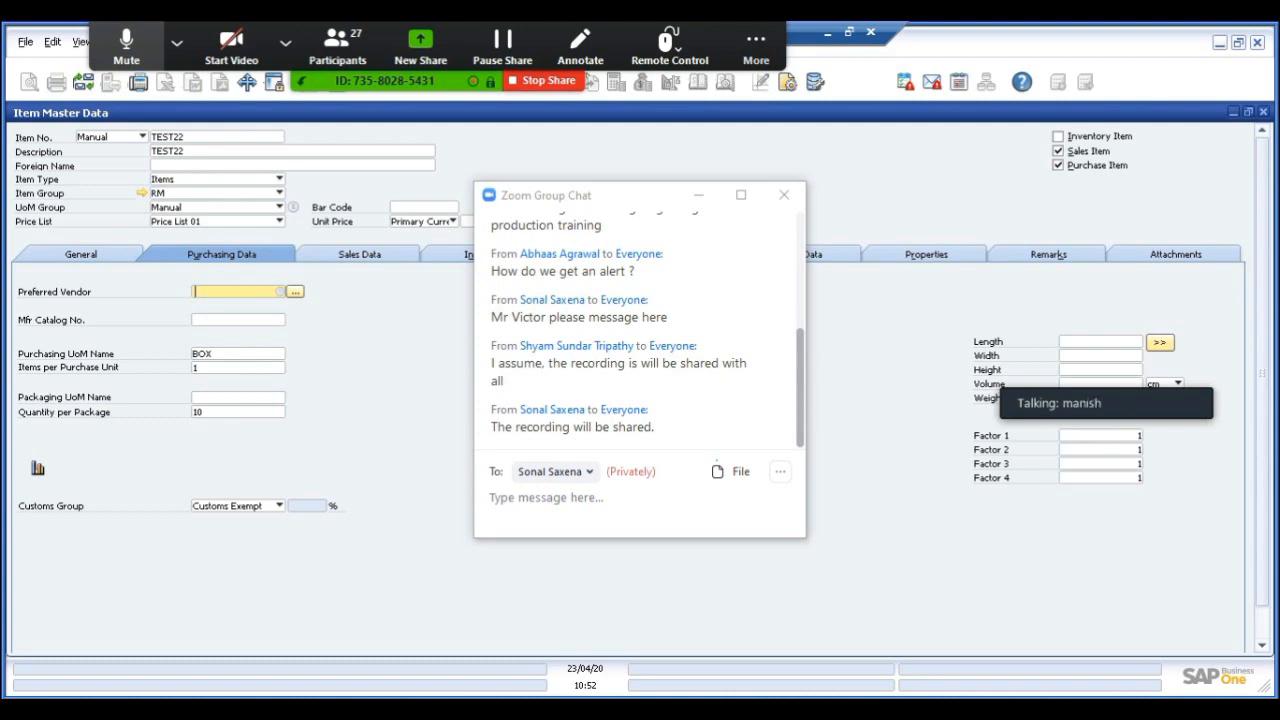
pyautogui.click(436, 431)
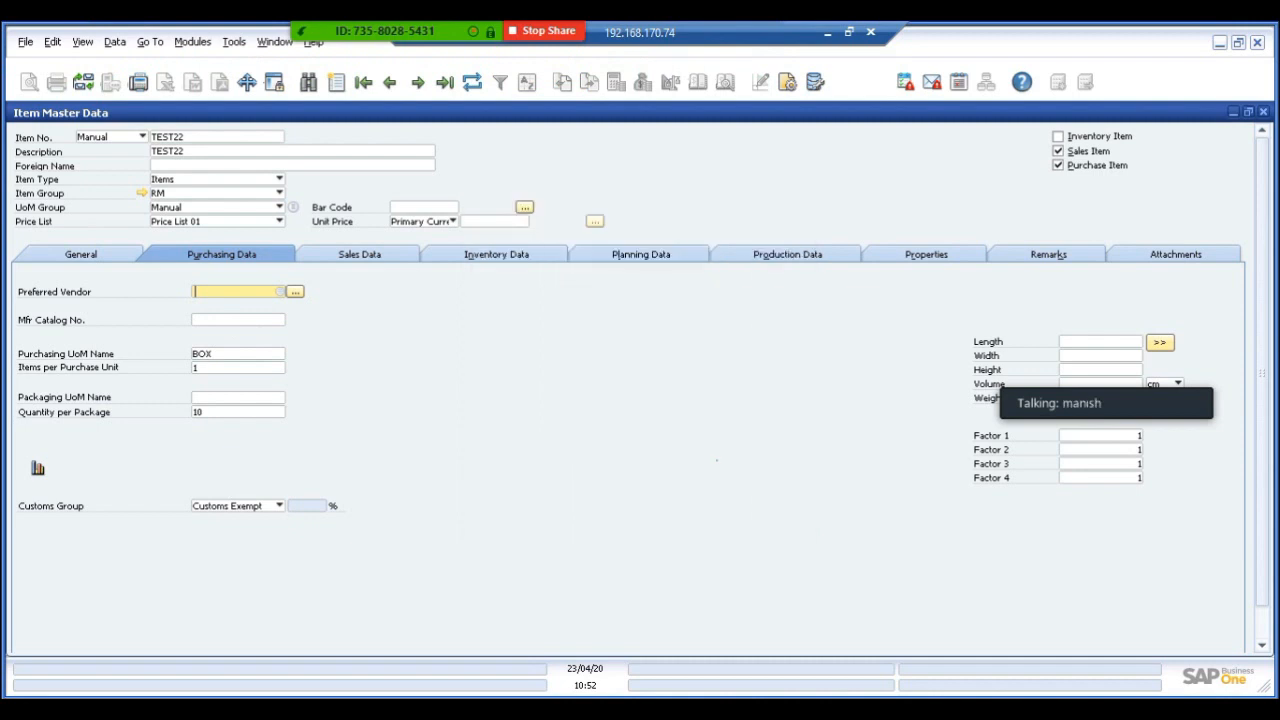
# Step: Close TEST22's item master data without saving, and open Price List 01 from the Inventory price lists in a maximized window
pyautogui.click(1265, 116)
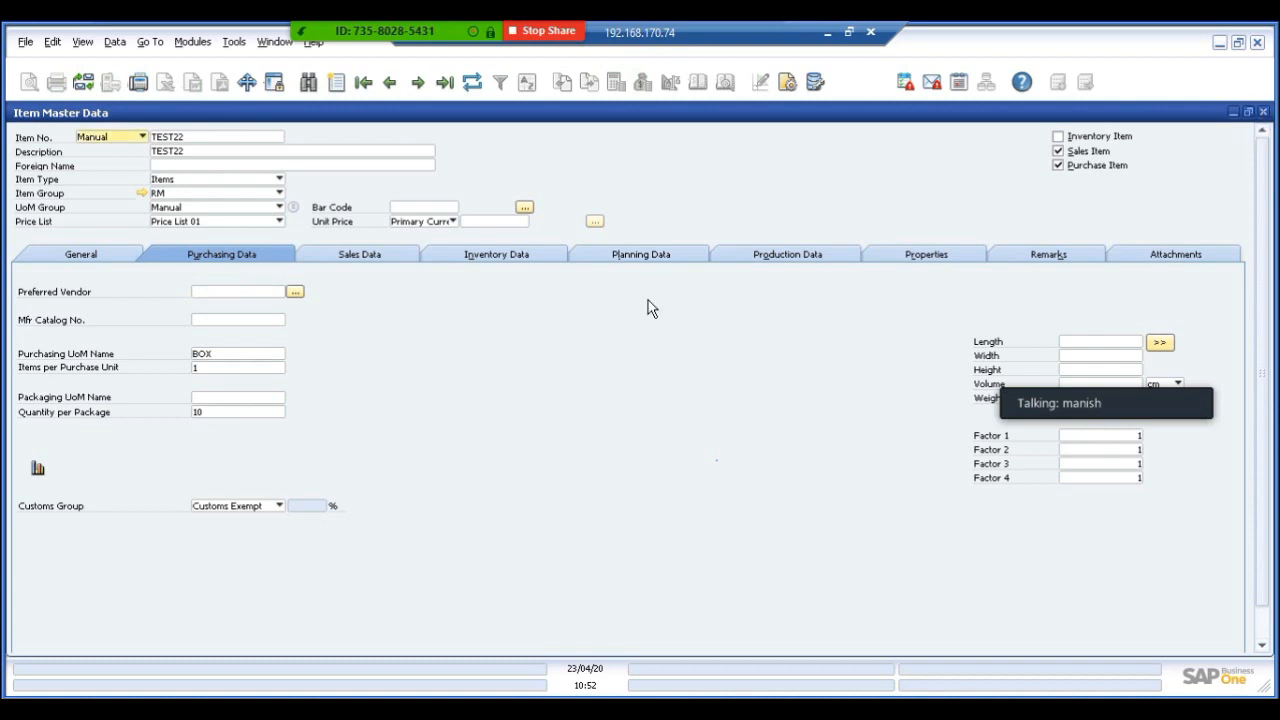
pyautogui.click(570, 422)
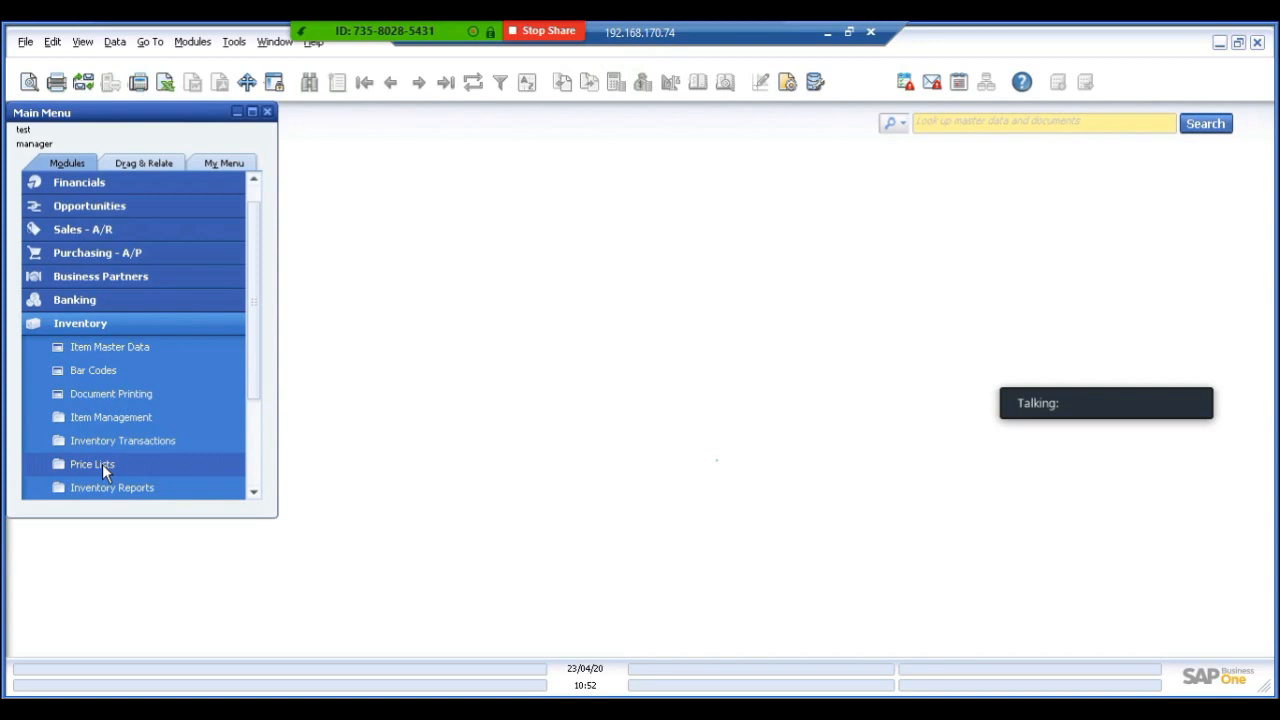
pyautogui.click(102, 464)
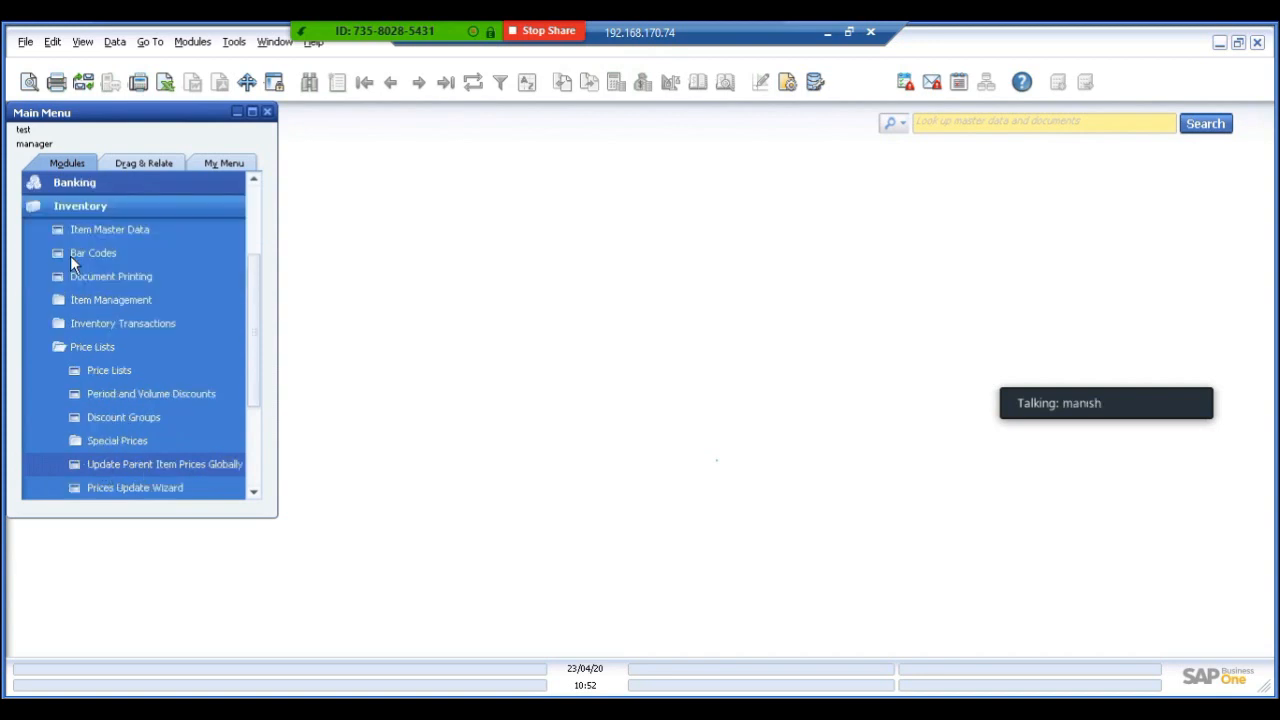
pyautogui.click(104, 370)
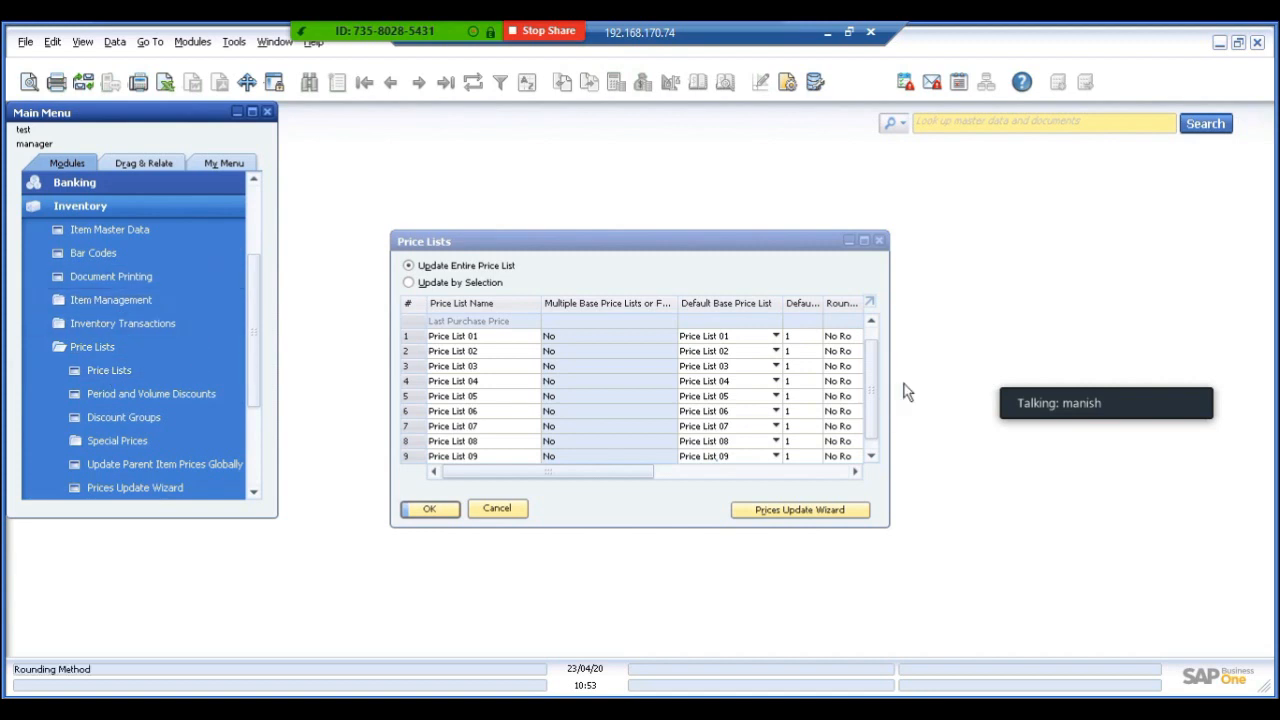
pyautogui.doubleClick(409, 336)
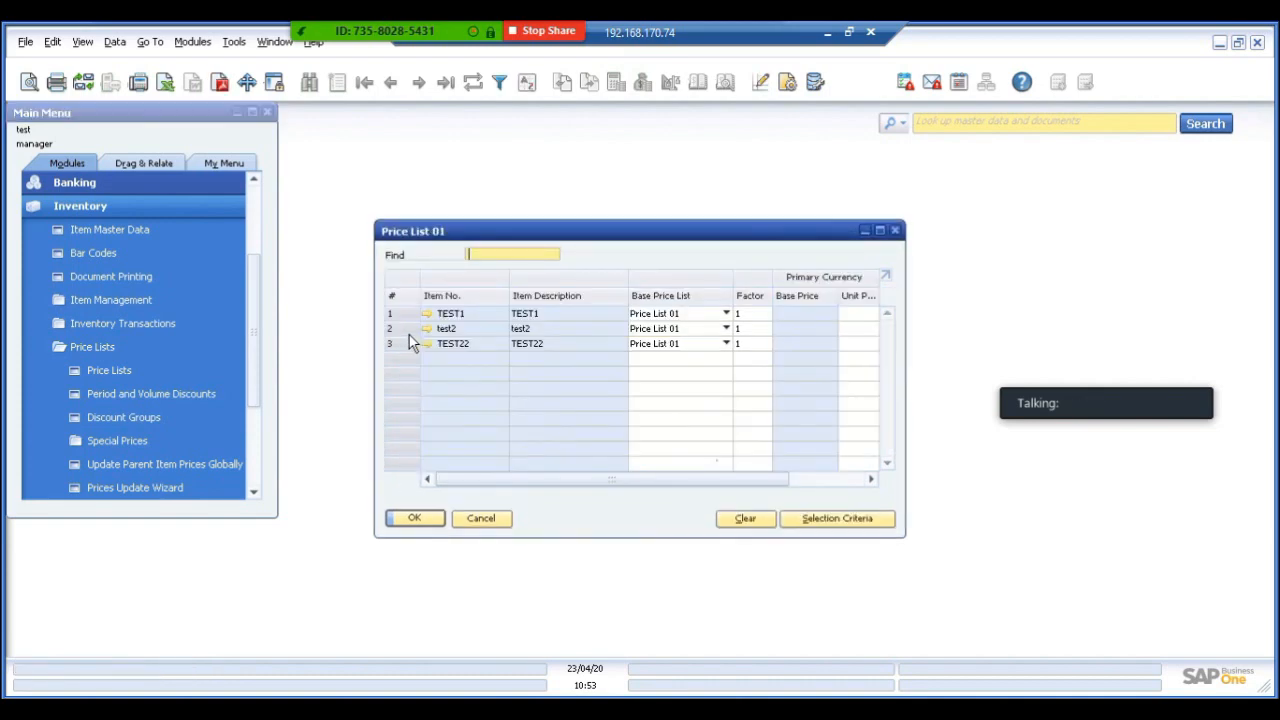
pyautogui.click(880, 231)
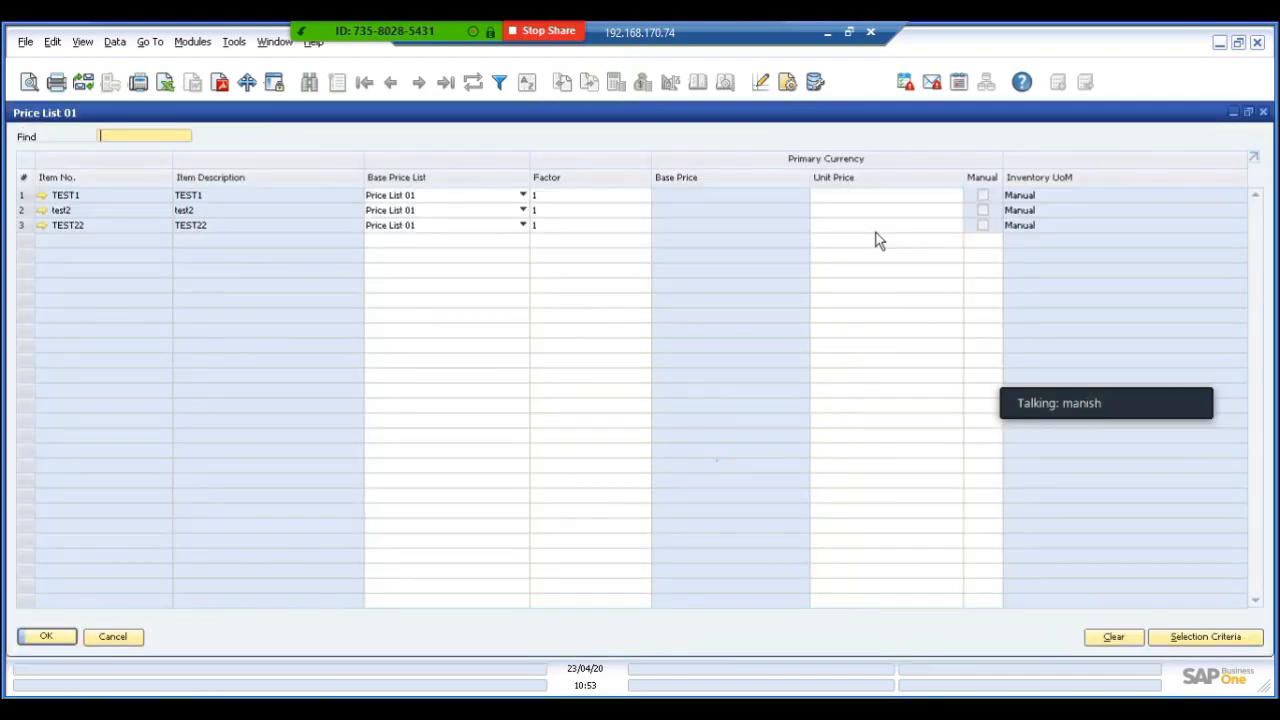
# Step: Set the Price List 01 unit prices to 100 for TEST1, 150 for test2 and 200 for TEST22, and save the list
pyautogui.click(832, 200)
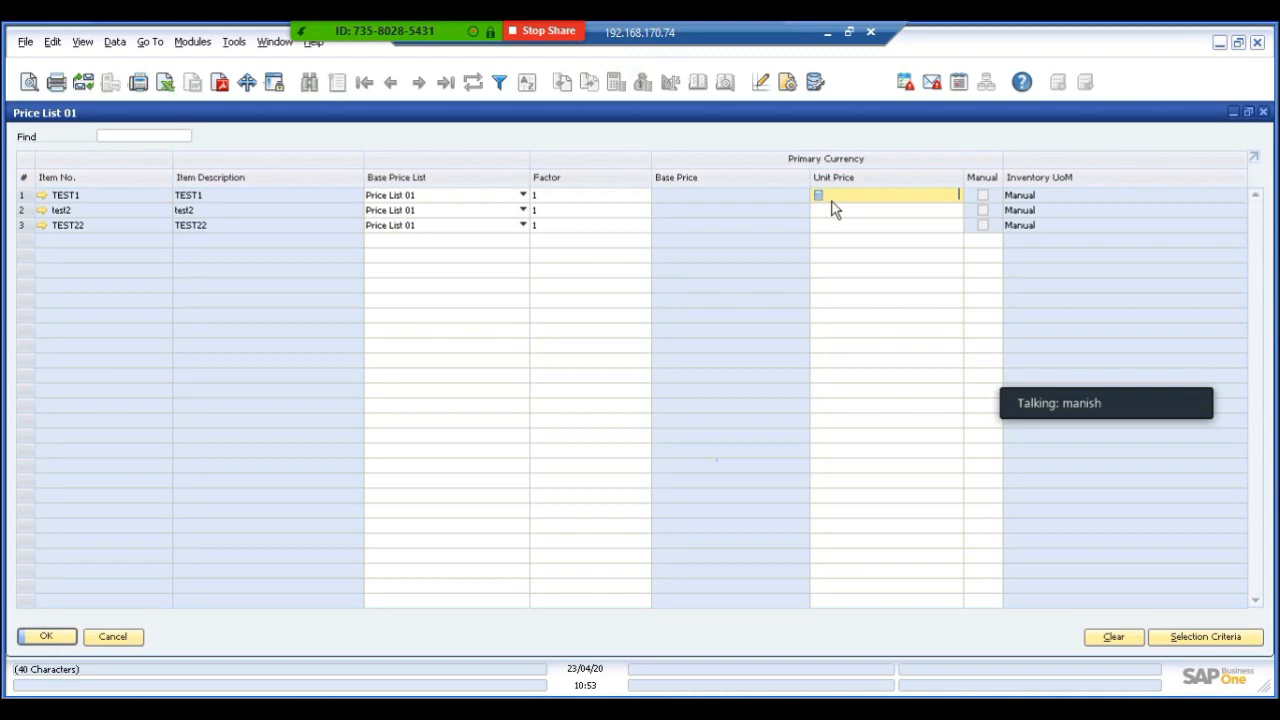
pyautogui.write('100')
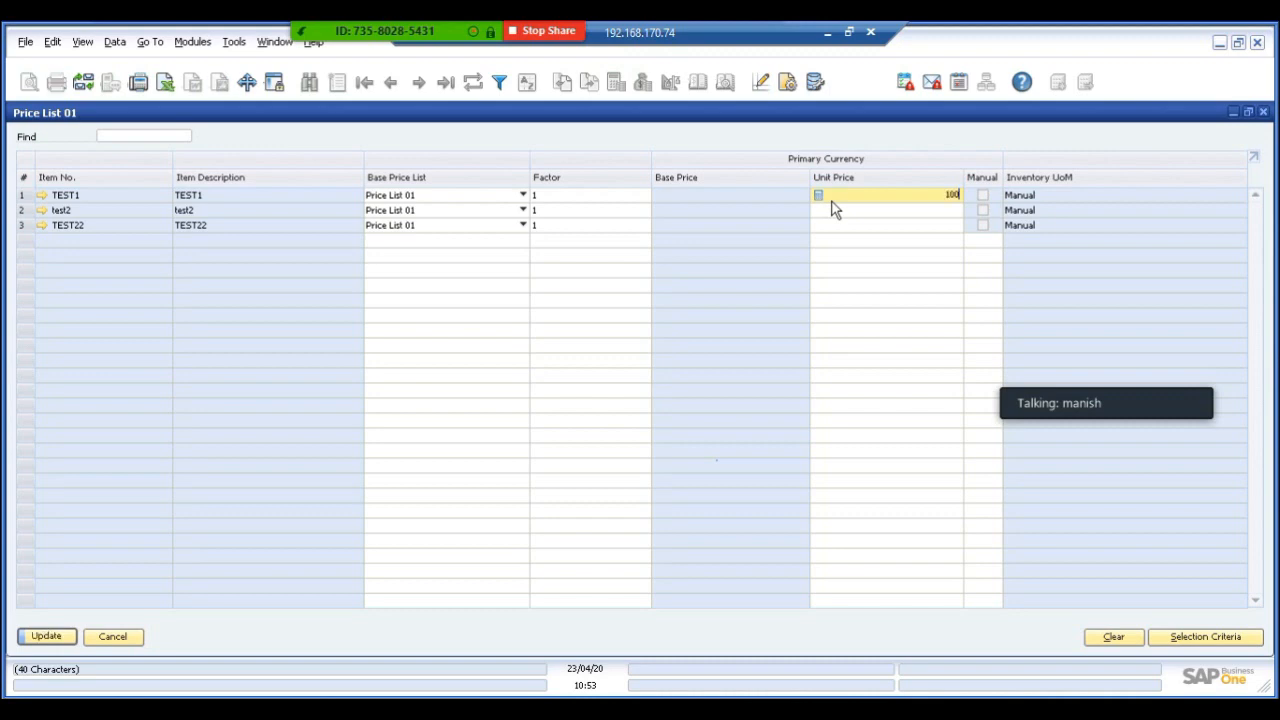
pyautogui.click(901, 213)
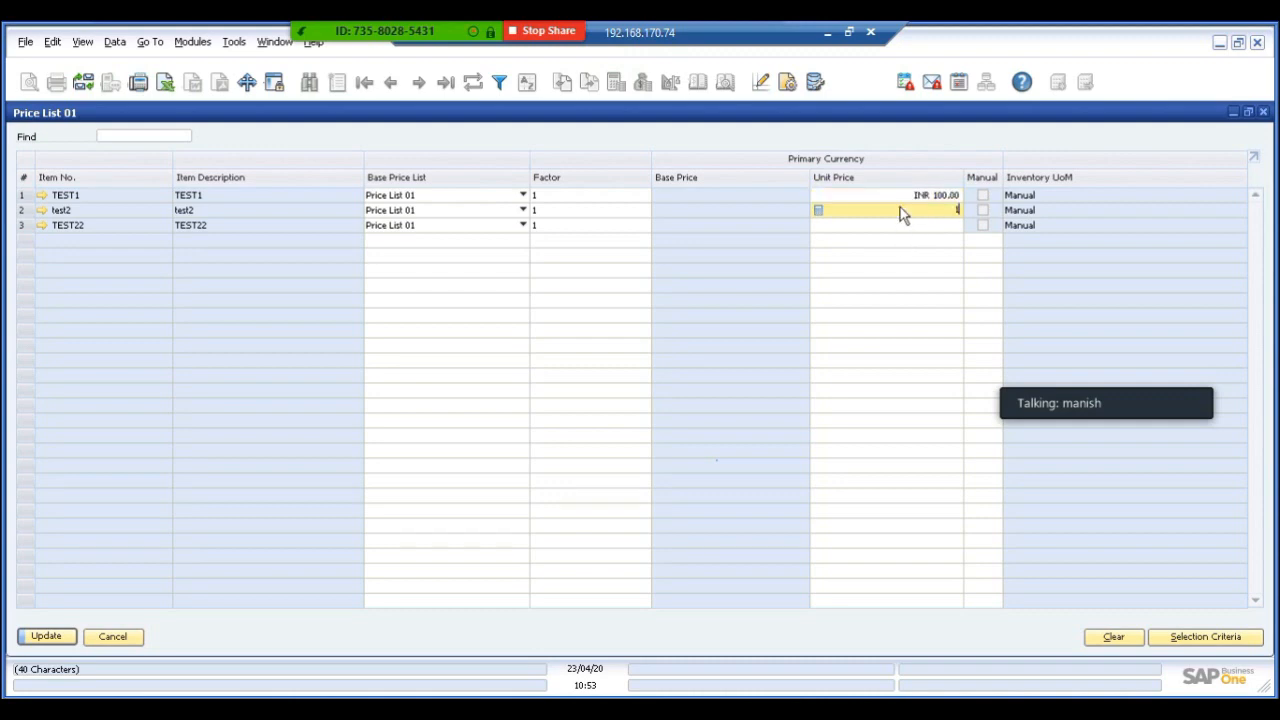
pyautogui.write('150')
pyautogui.click(897, 228)
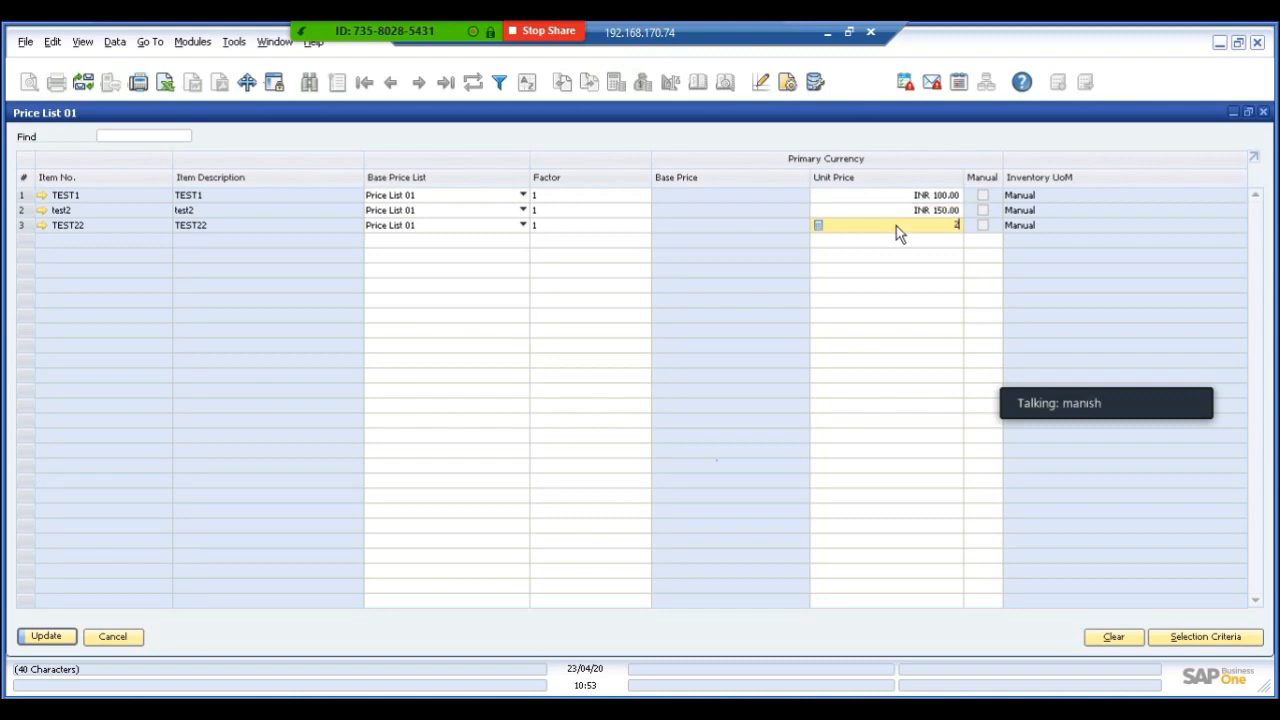
pyautogui.write('200')
pyautogui.press('Return')
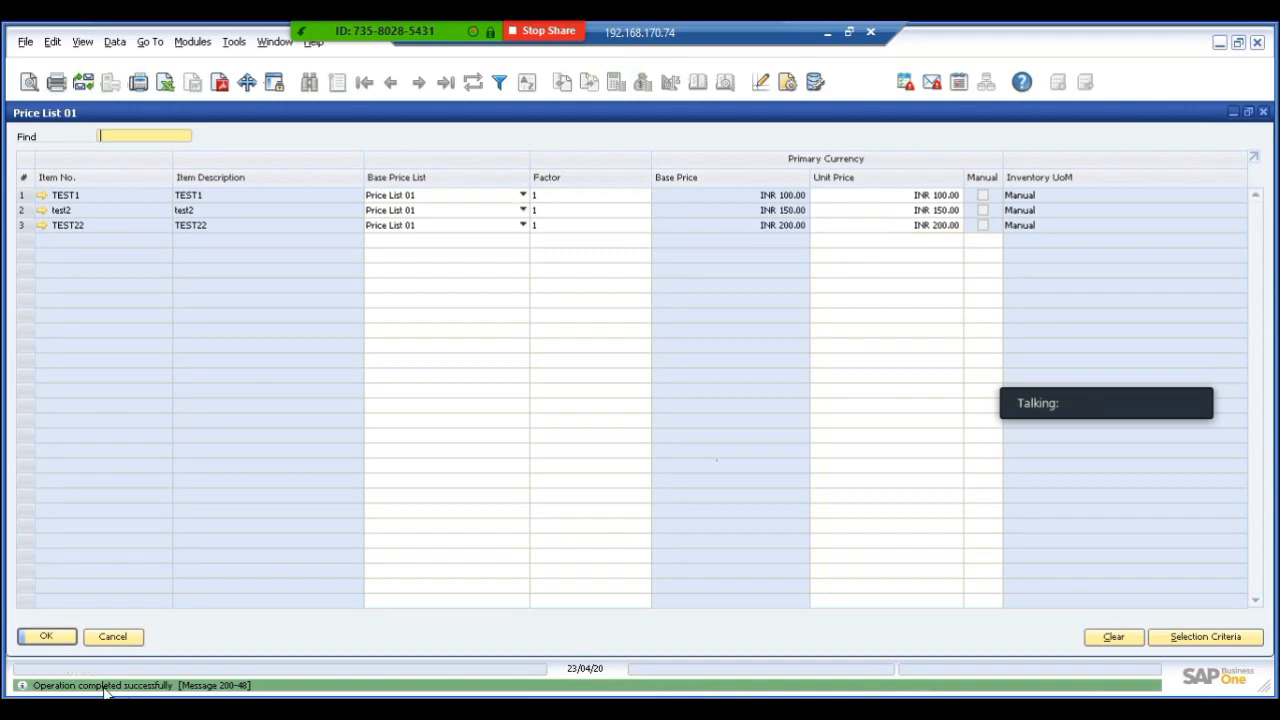
pyautogui.click(47, 637)
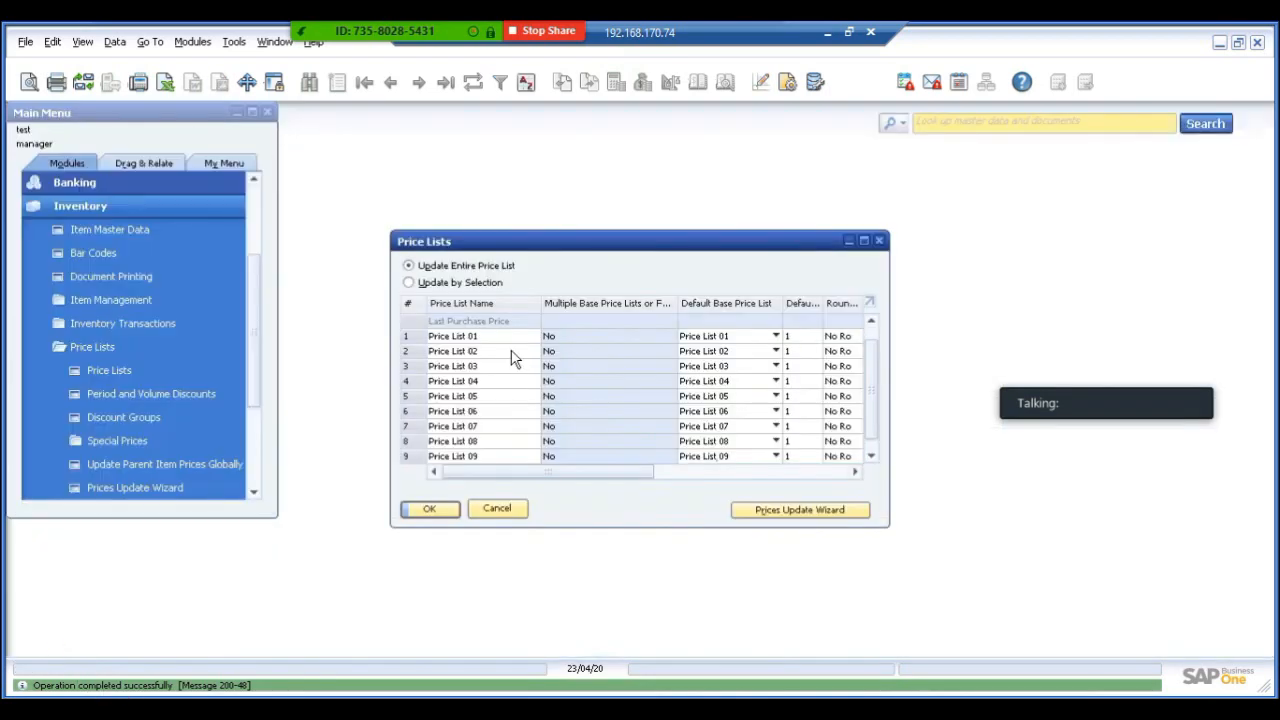
# Step: Set the Price List 02 unit prices to 200 for TEST1, 250 for test2 and 300 for TEST22, then save and close the list
pyautogui.doubleClick(413, 351)
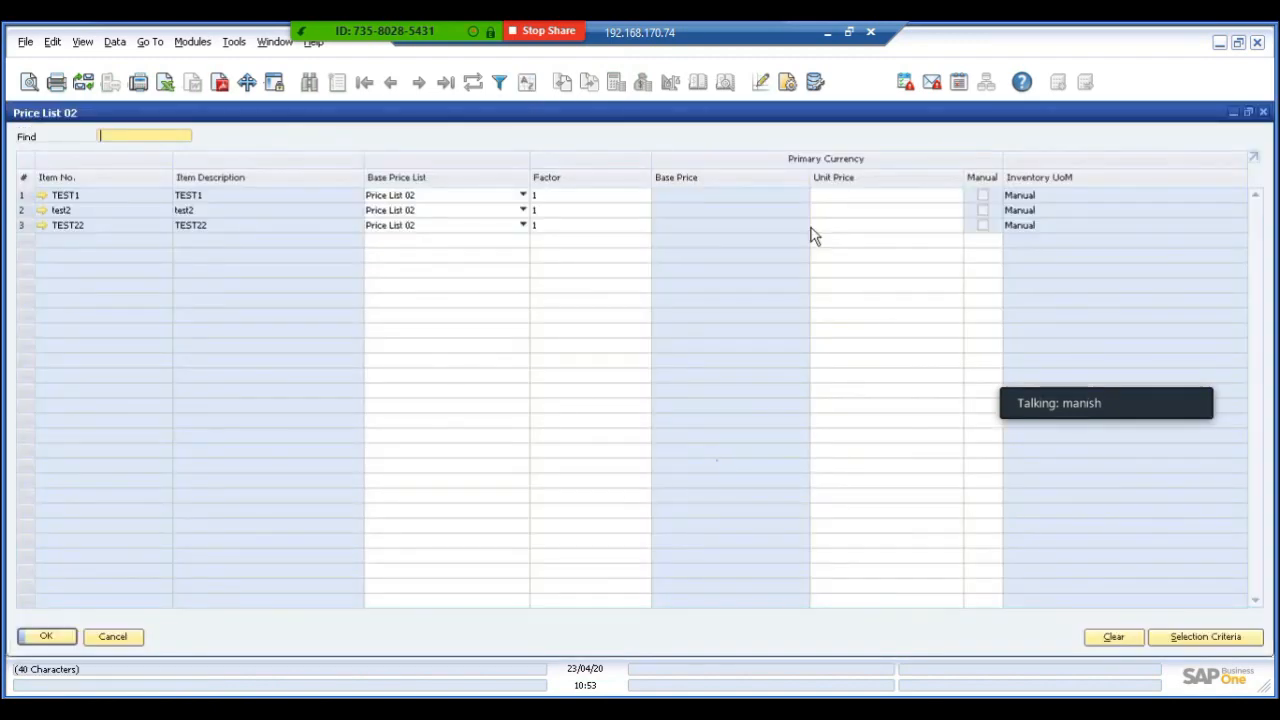
pyautogui.click(857, 197)
pyautogui.write('200')
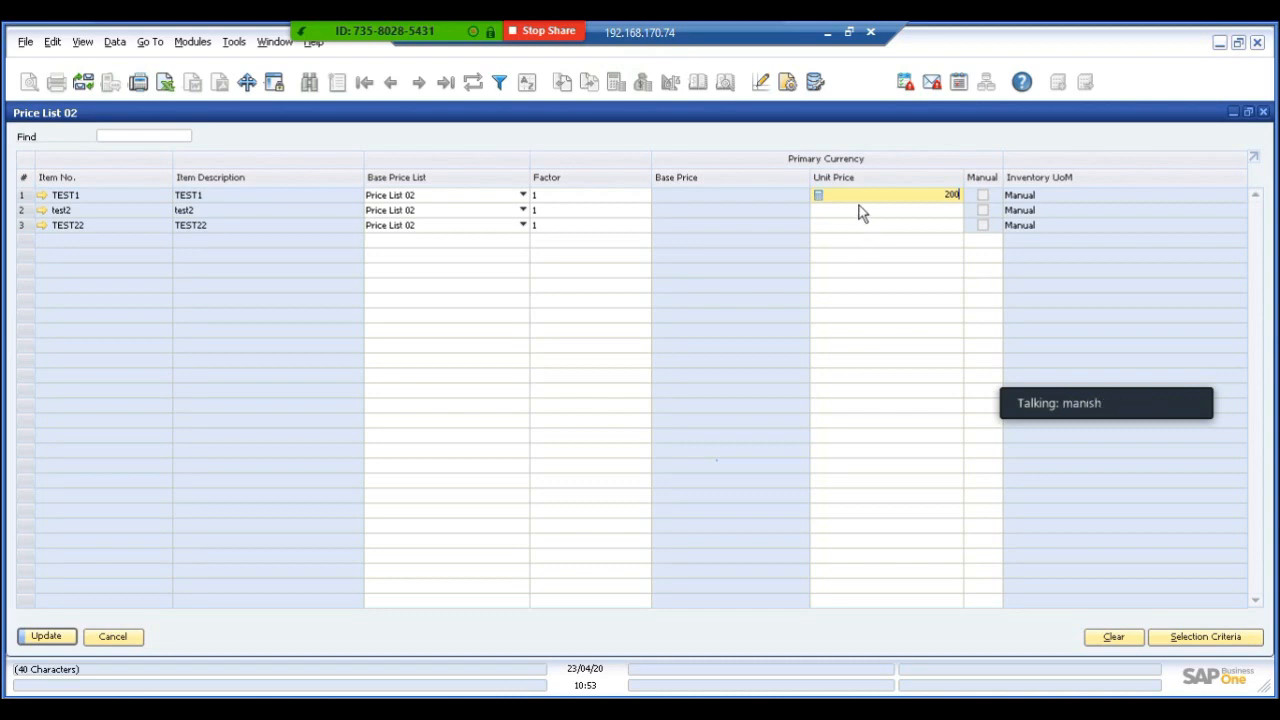
pyautogui.write('2')
pyautogui.write('50')
pyautogui.press('BackSpace')
pyautogui.press('BackSpace')
pyautogui.press('BackSpace')
pyautogui.click(940, 212)
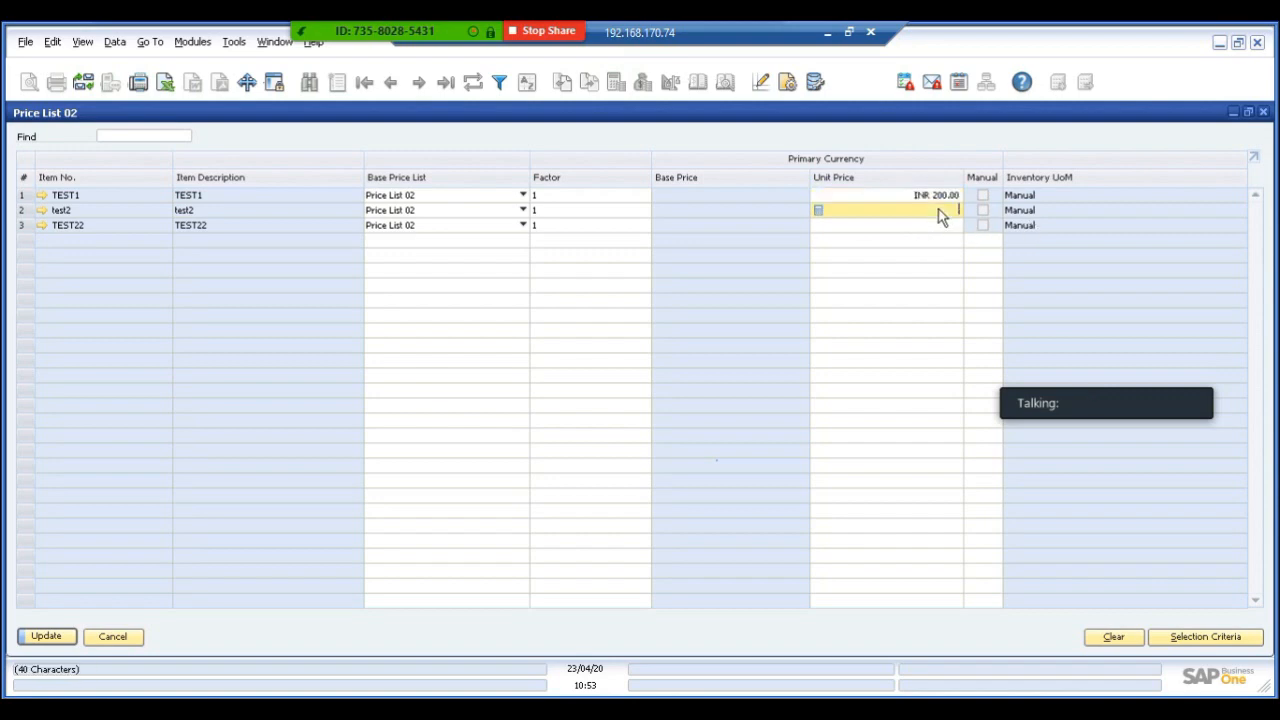
pyautogui.write('250')
pyautogui.click(938, 228)
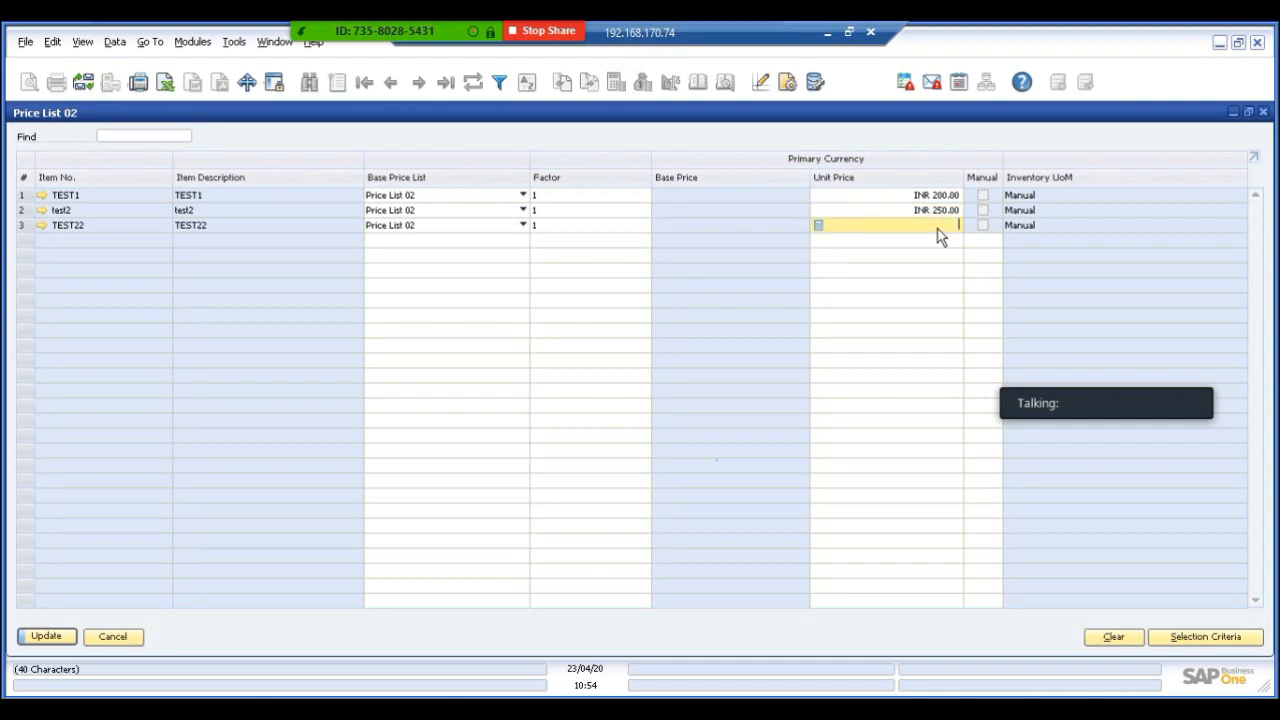
pyautogui.write('300')
pyautogui.press('Tab')
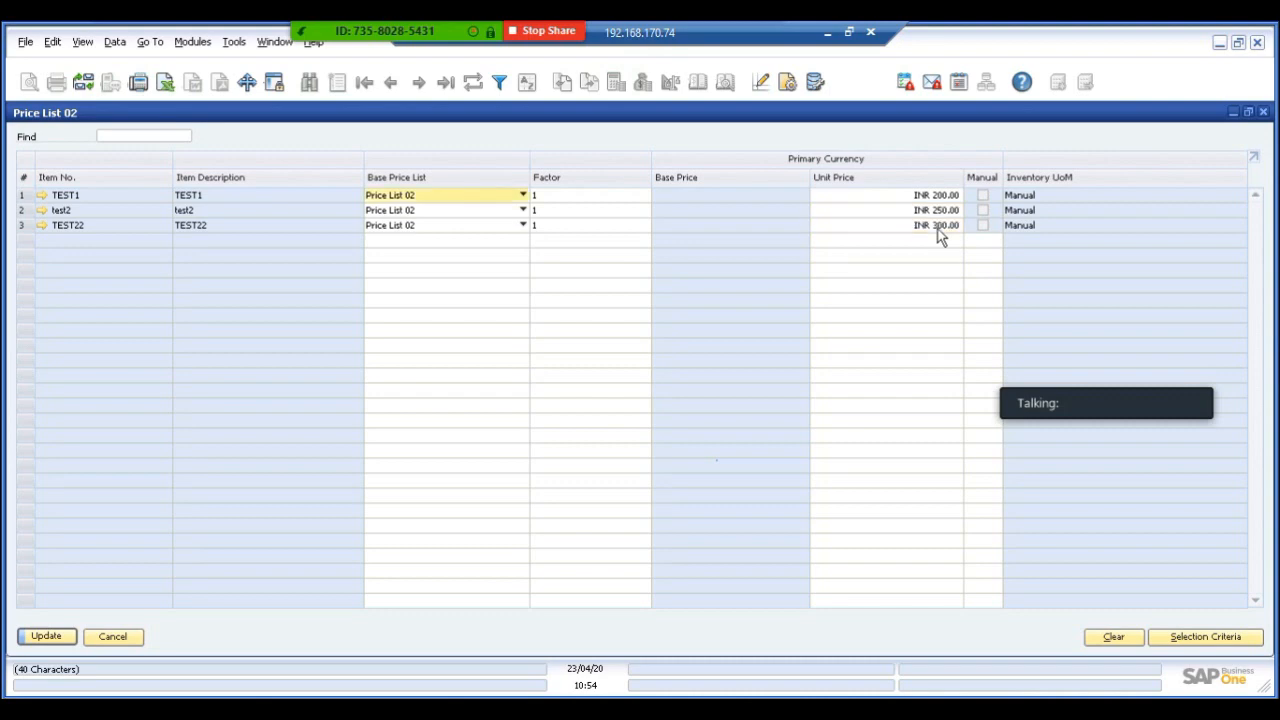
pyautogui.press('Return')
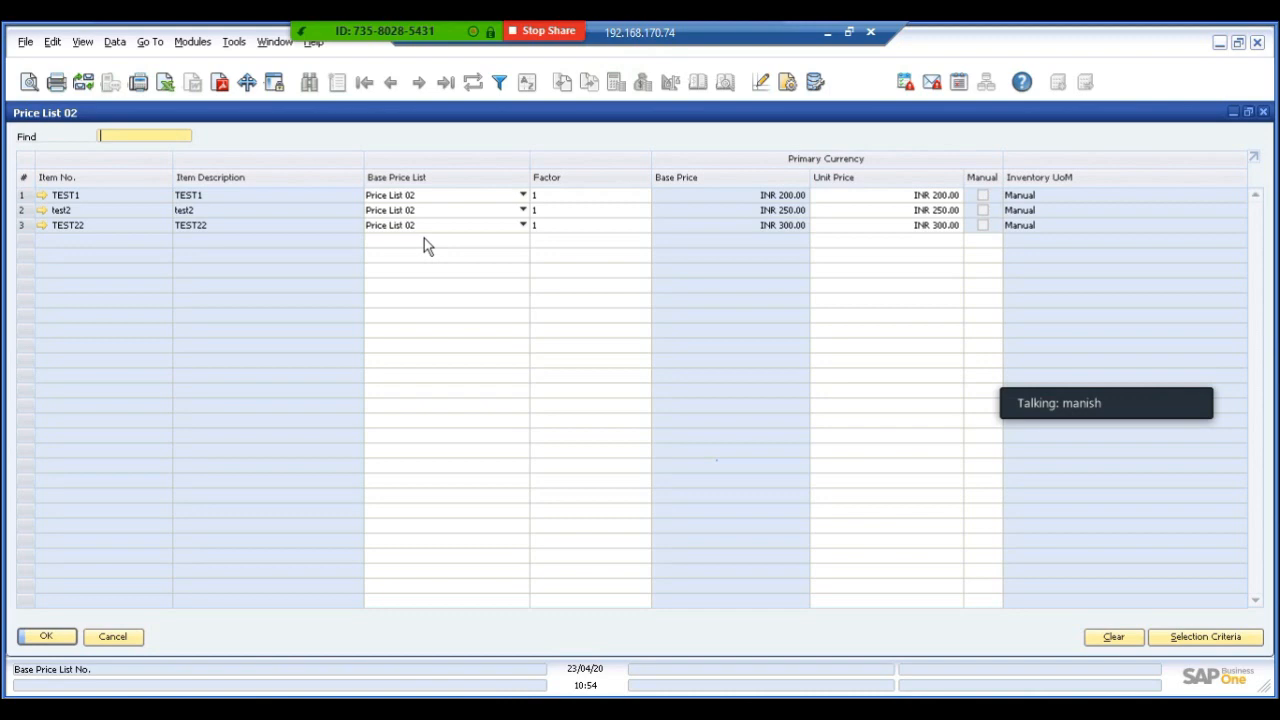
pyautogui.click(40, 636)
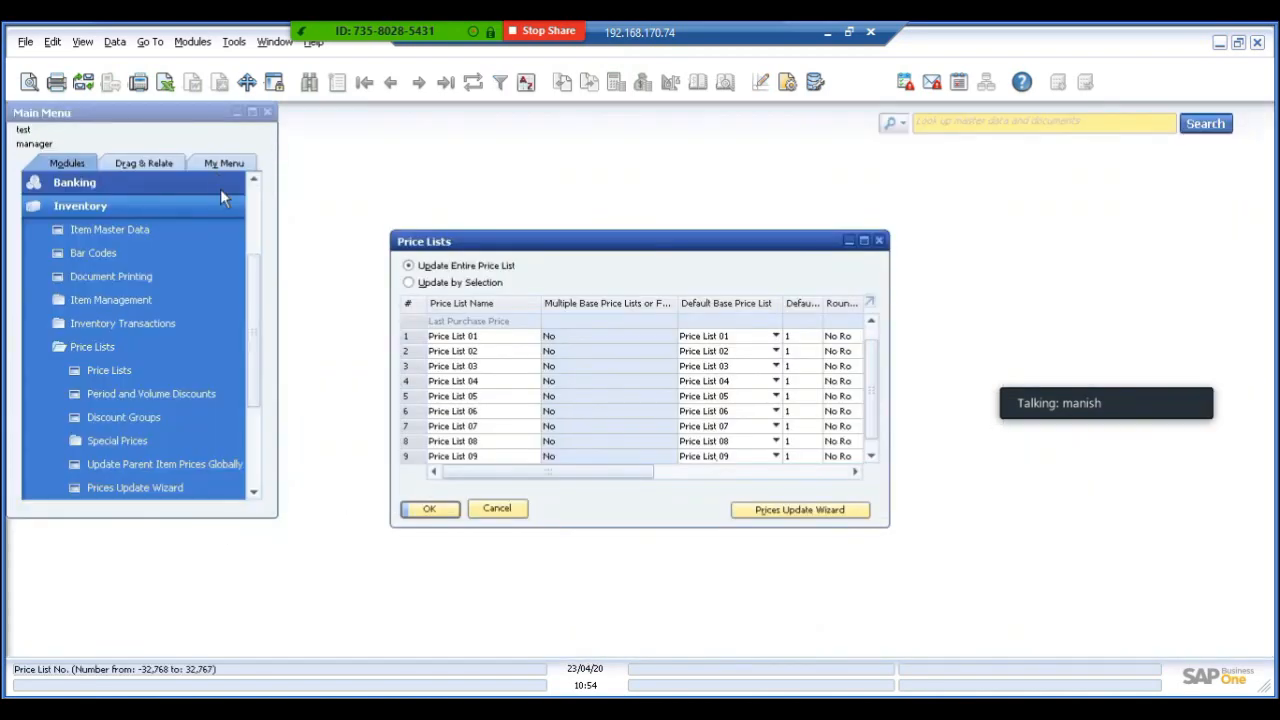
# Step: Start a new A/R invoice from the Sales - A/R module for customer C001
pyautogui.click(256, 219)
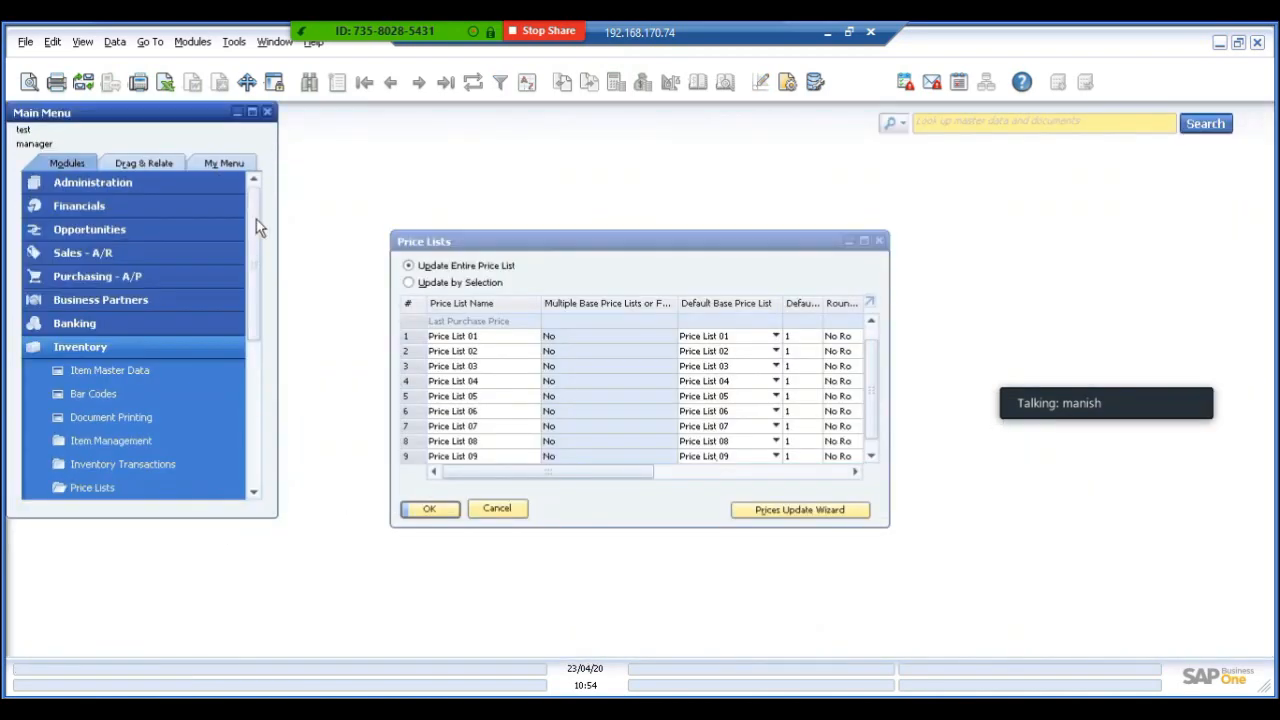
pyautogui.click(70, 251)
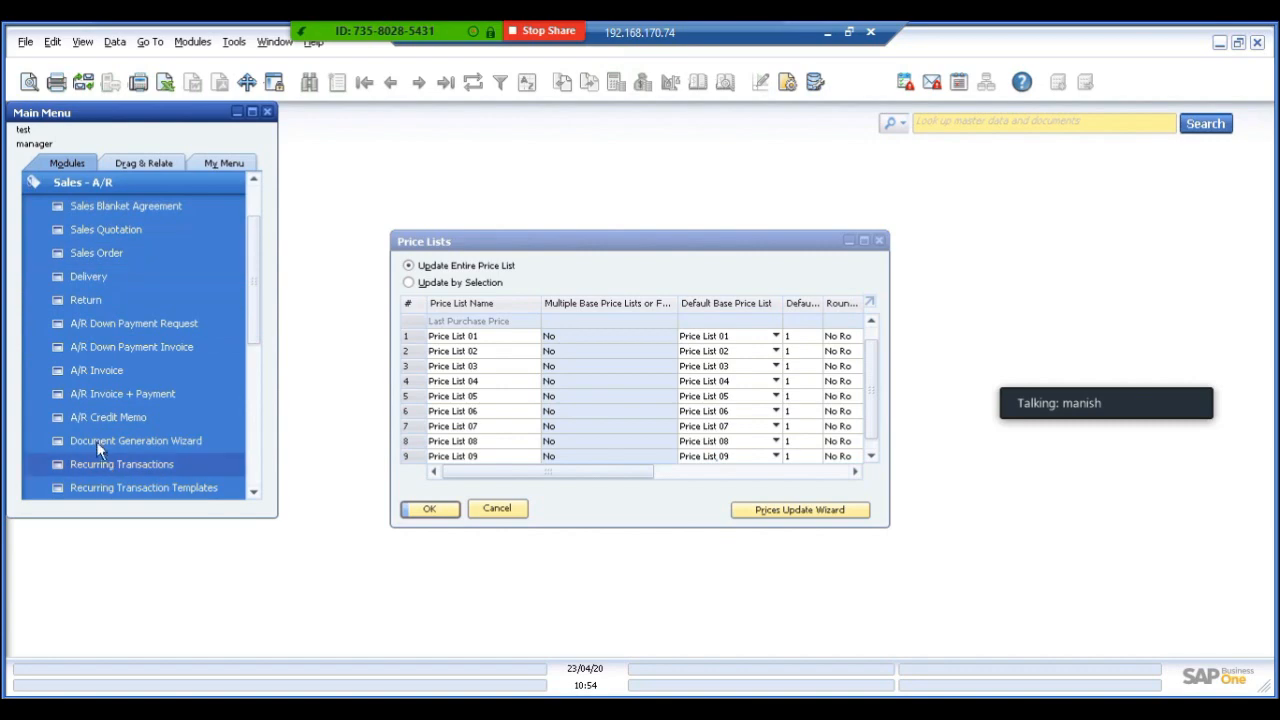
pyautogui.click(94, 366)
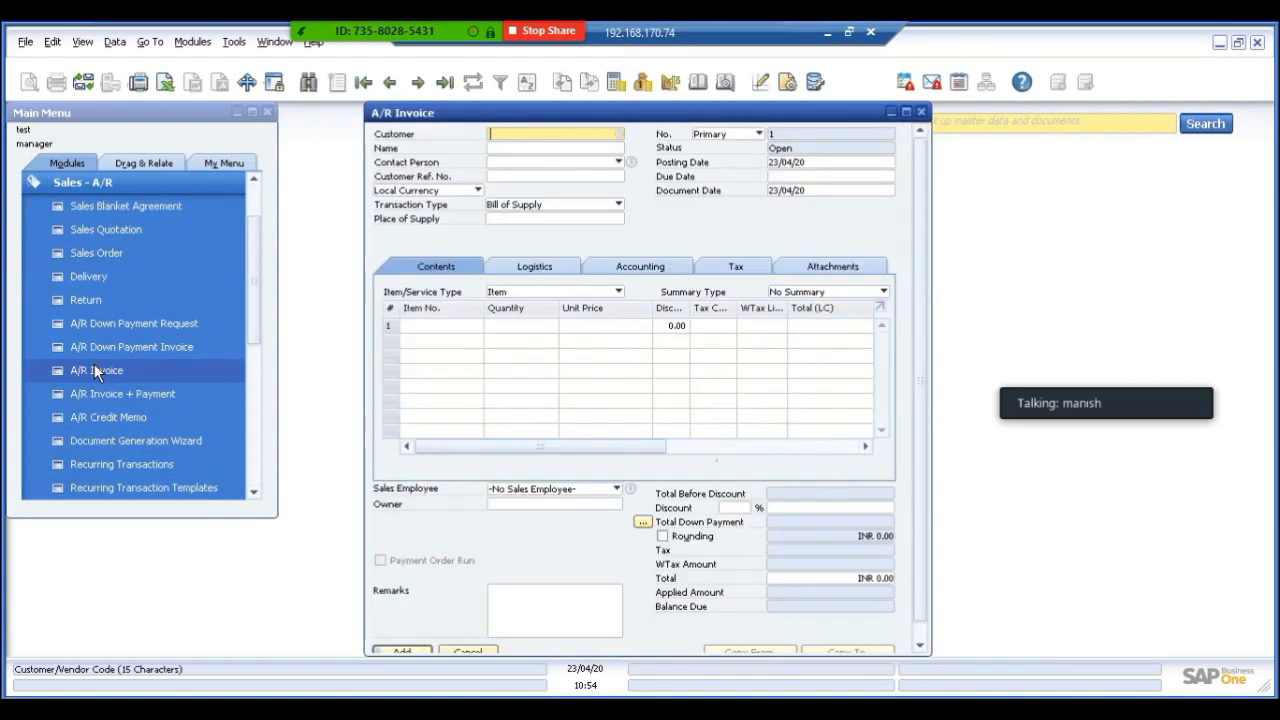
pyautogui.press('Tab')
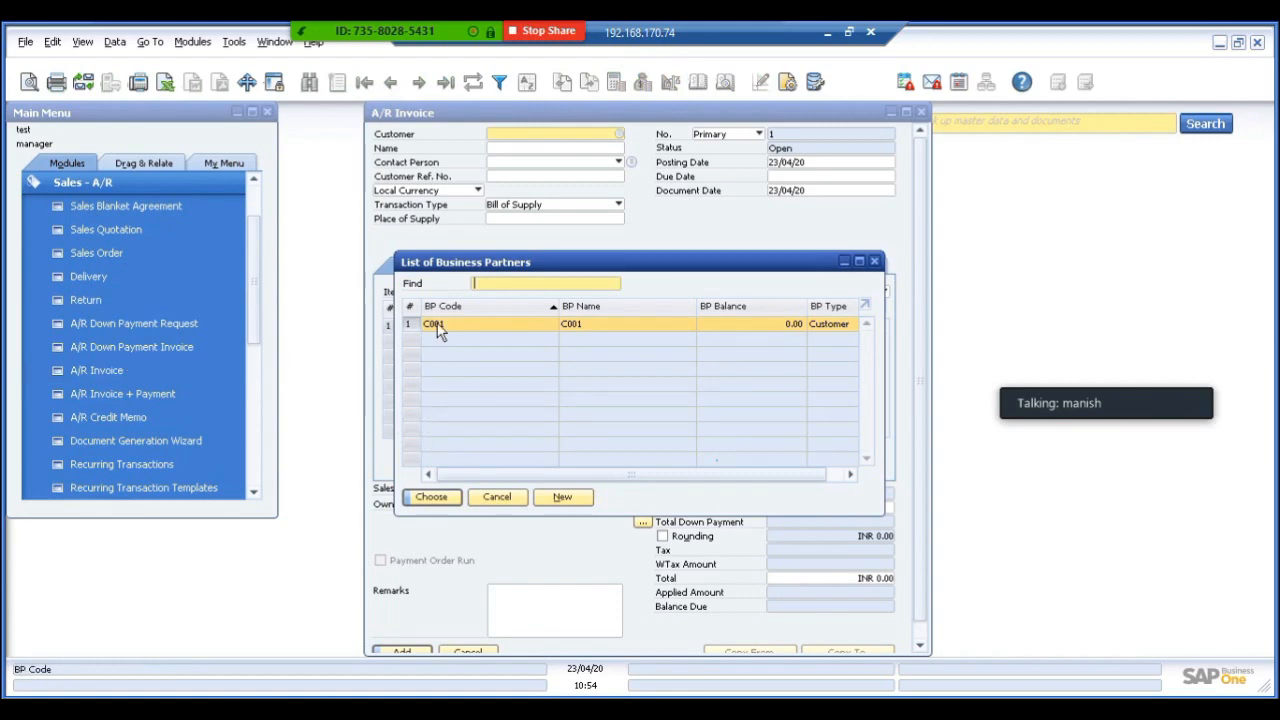
pyautogui.doubleClick(438, 326)
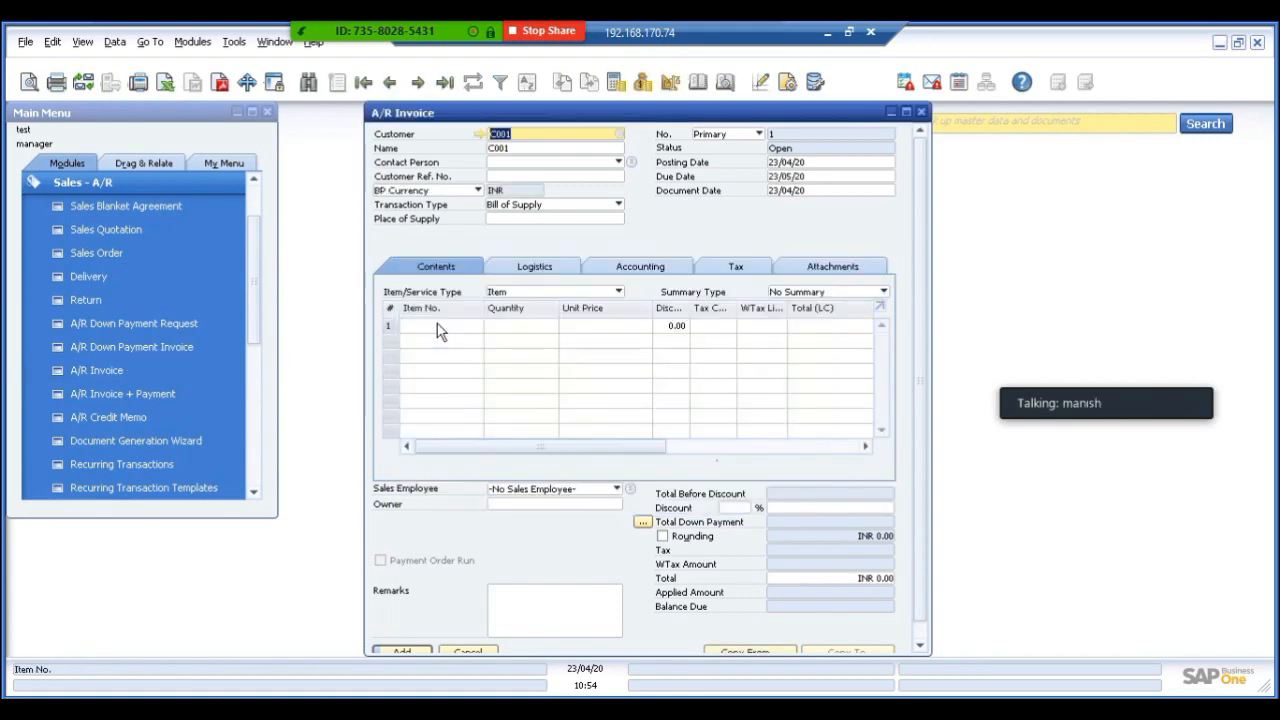
# Step: Review the price list assigned in customer C001's payment terms, keep Price List 01, and return to the invoice
pyautogui.click(480, 136)
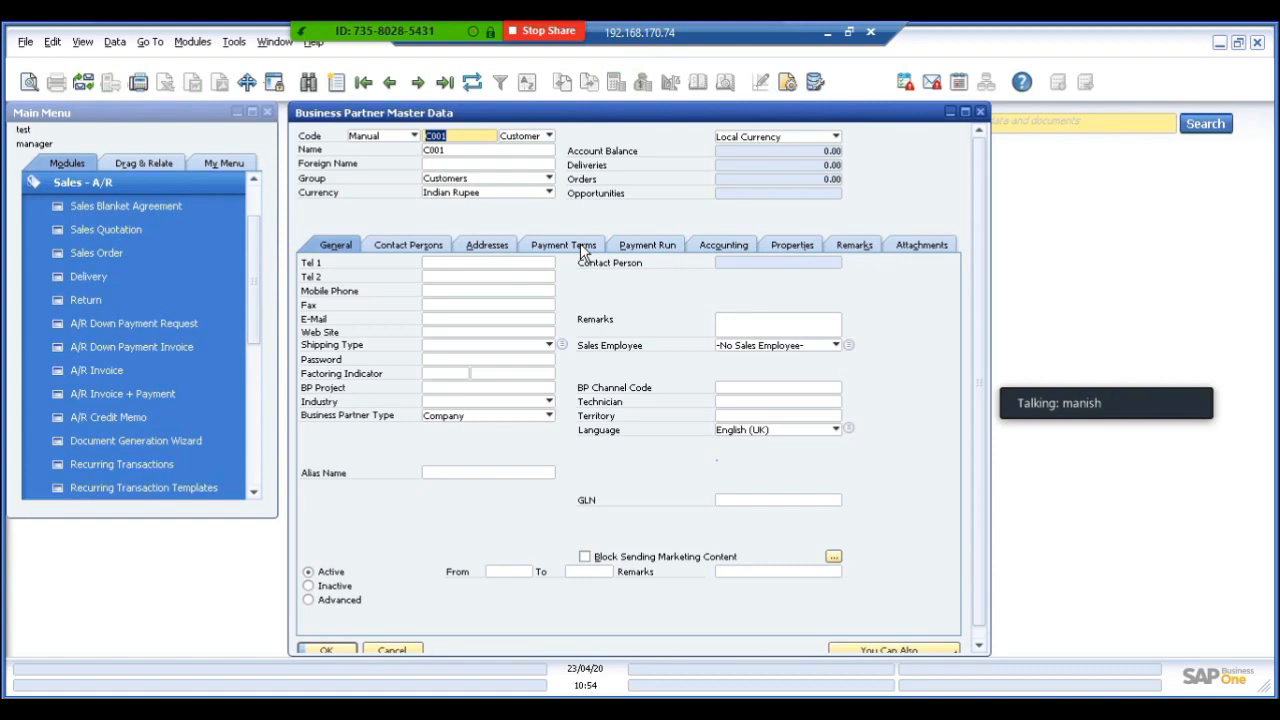
pyautogui.click(582, 246)
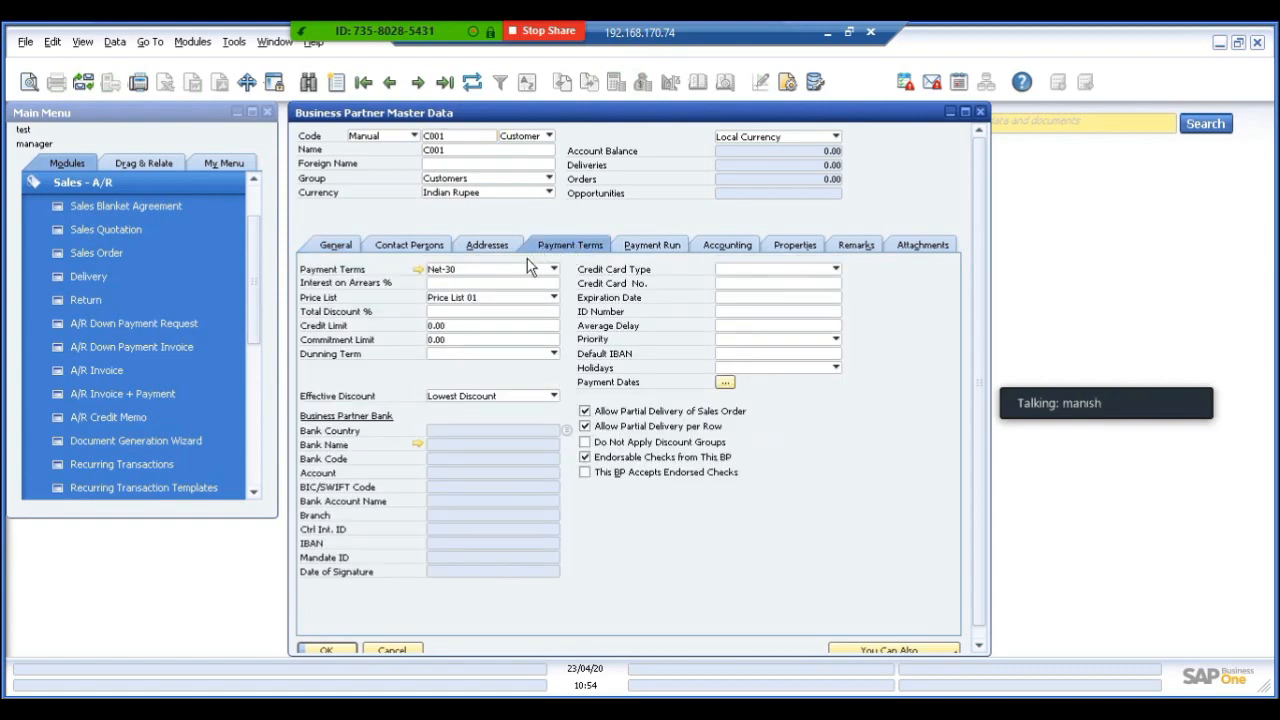
pyautogui.click(476, 300)
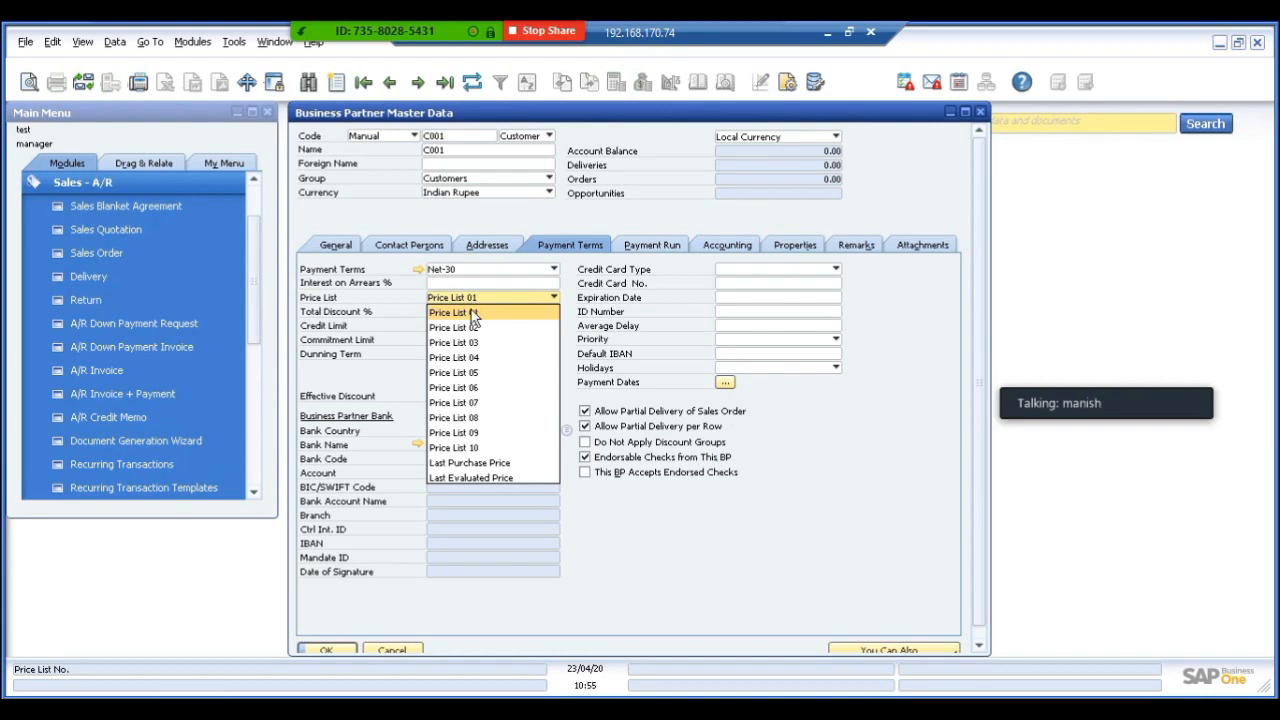
pyautogui.click(468, 312)
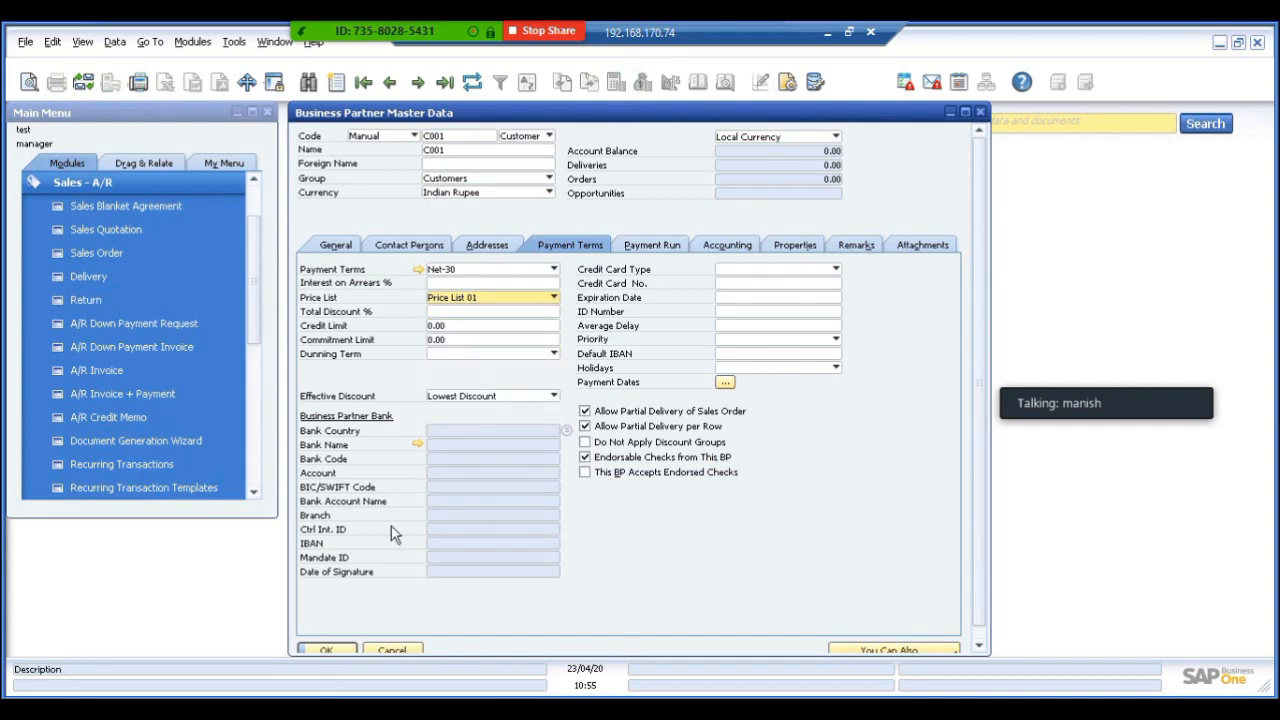
pyautogui.click(325, 651)
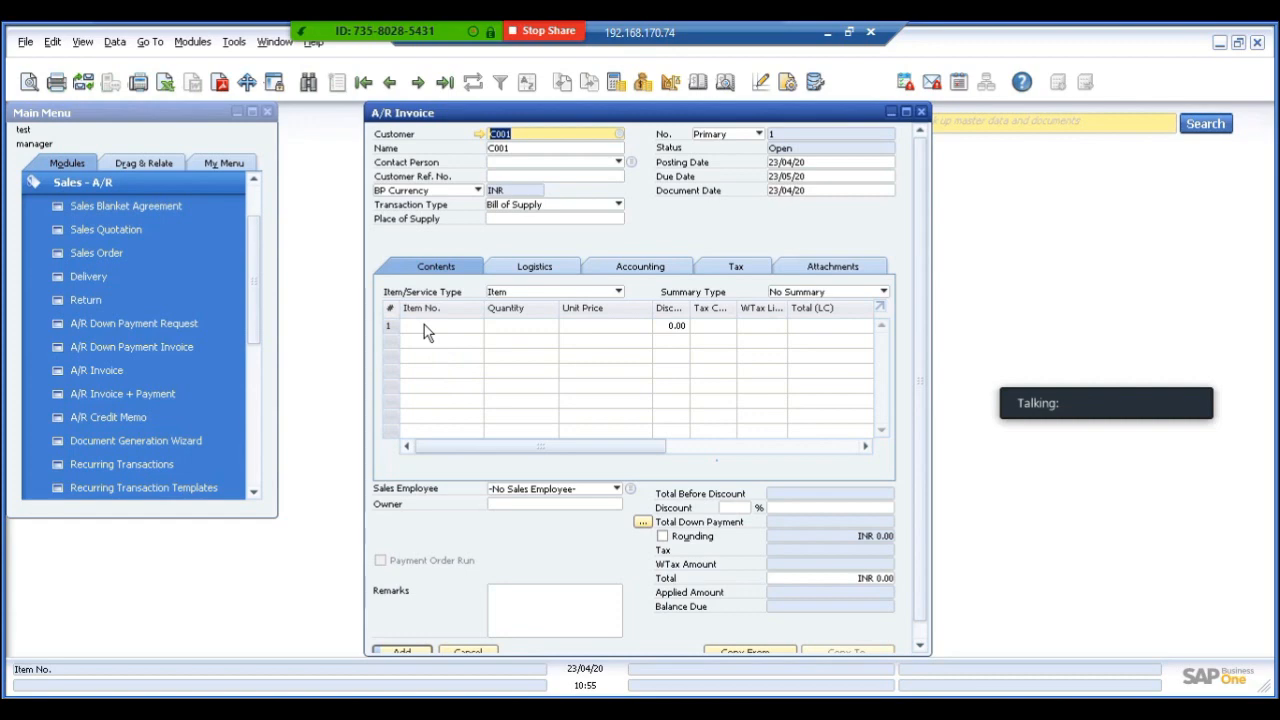
# Step: Add item TEST1 to the first row of the A/R invoice
pyautogui.click(424, 324)
pyautogui.press('Tab')
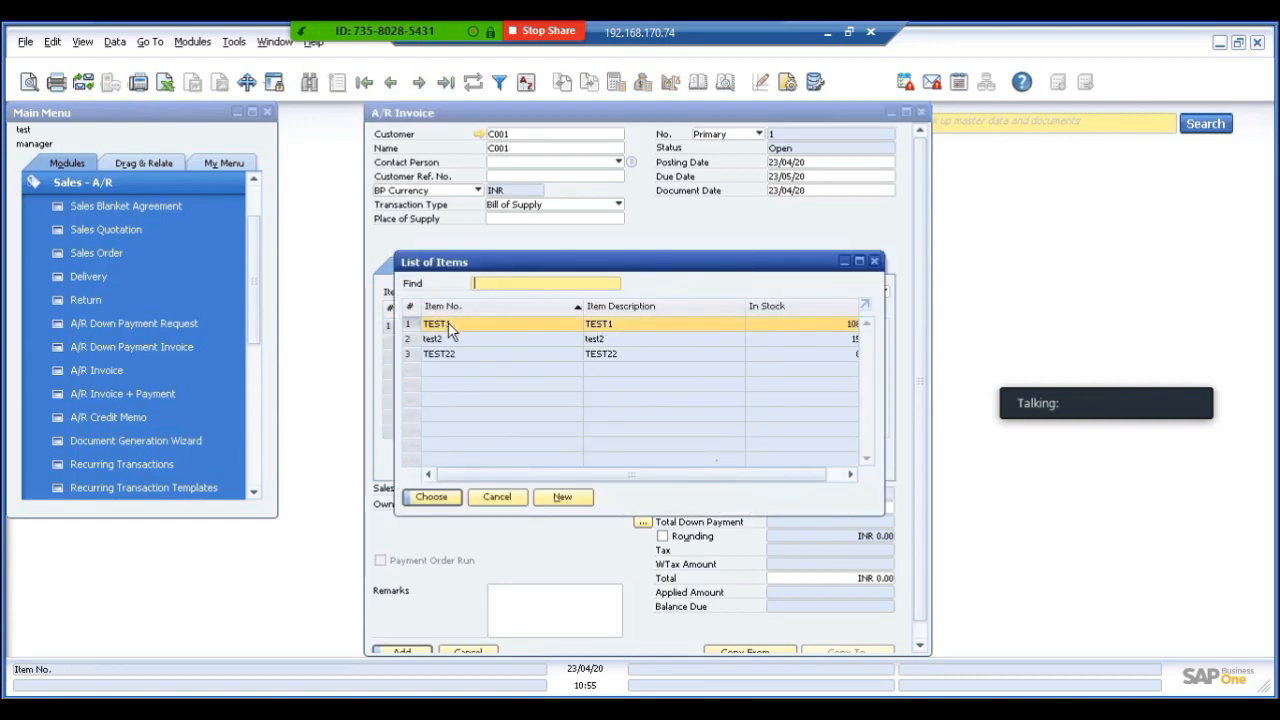
pyautogui.doubleClick(448, 325)
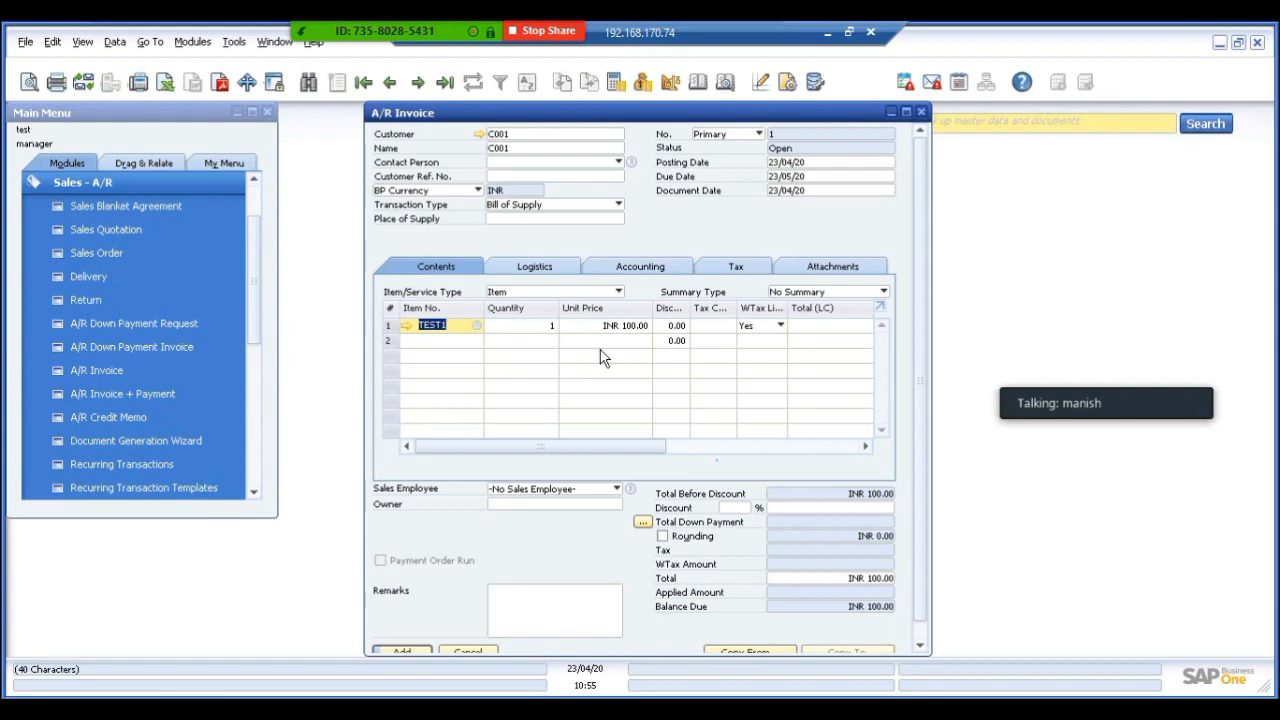
# Step: Change customer C001's price list to Price List 02 in the payment terms, save the master data and return to the invoice
pyautogui.click(480, 136)
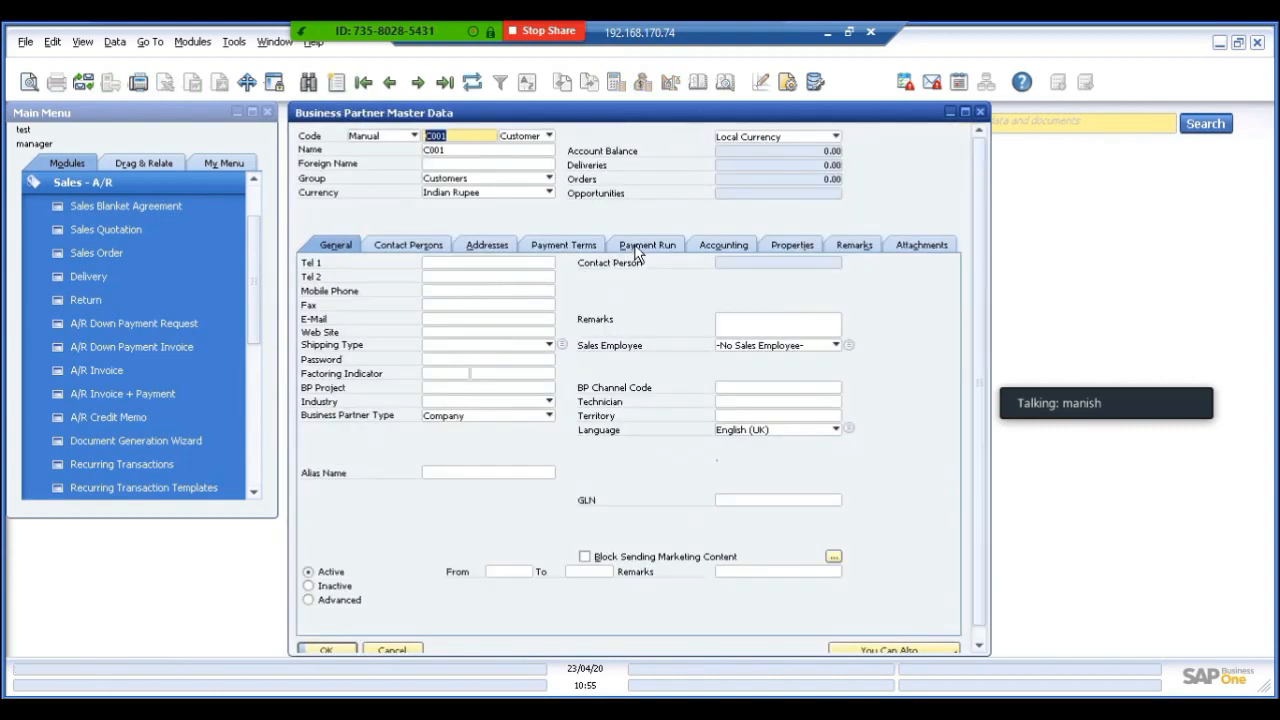
pyautogui.click(636, 250)
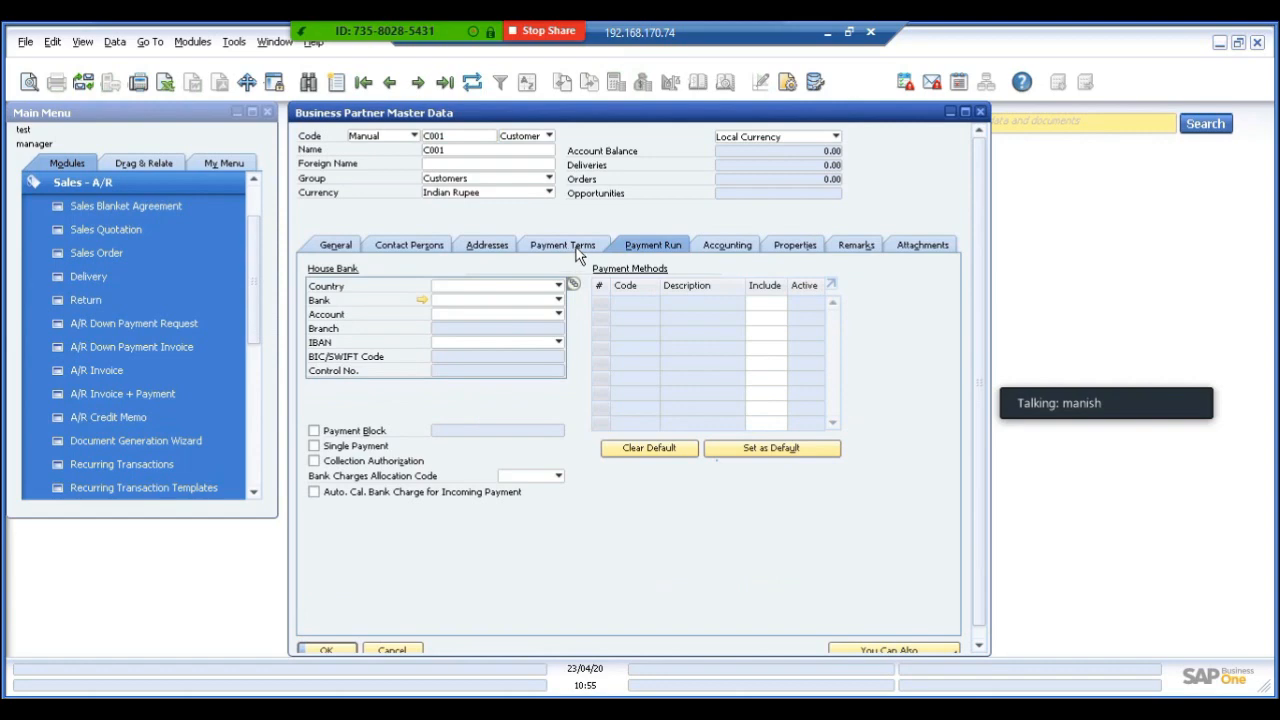
pyautogui.click(577, 250)
pyautogui.click(453, 298)
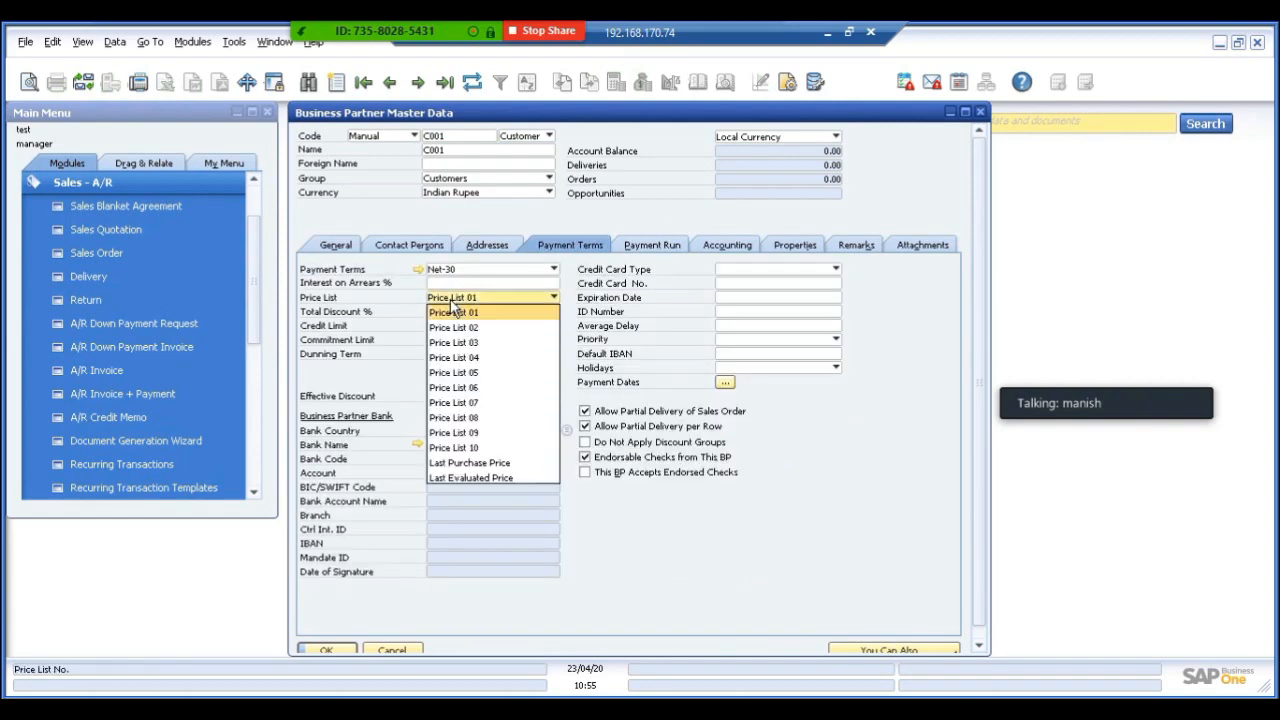
pyautogui.click(445, 328)
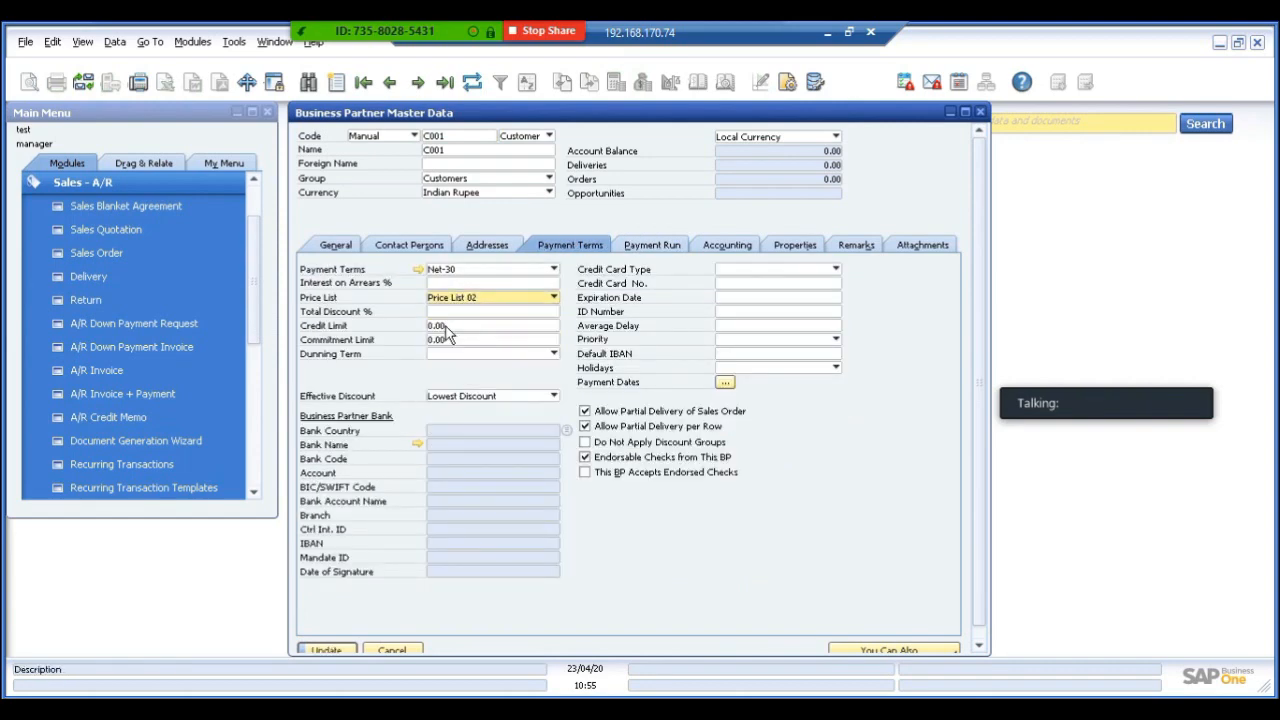
pyautogui.press('Return')
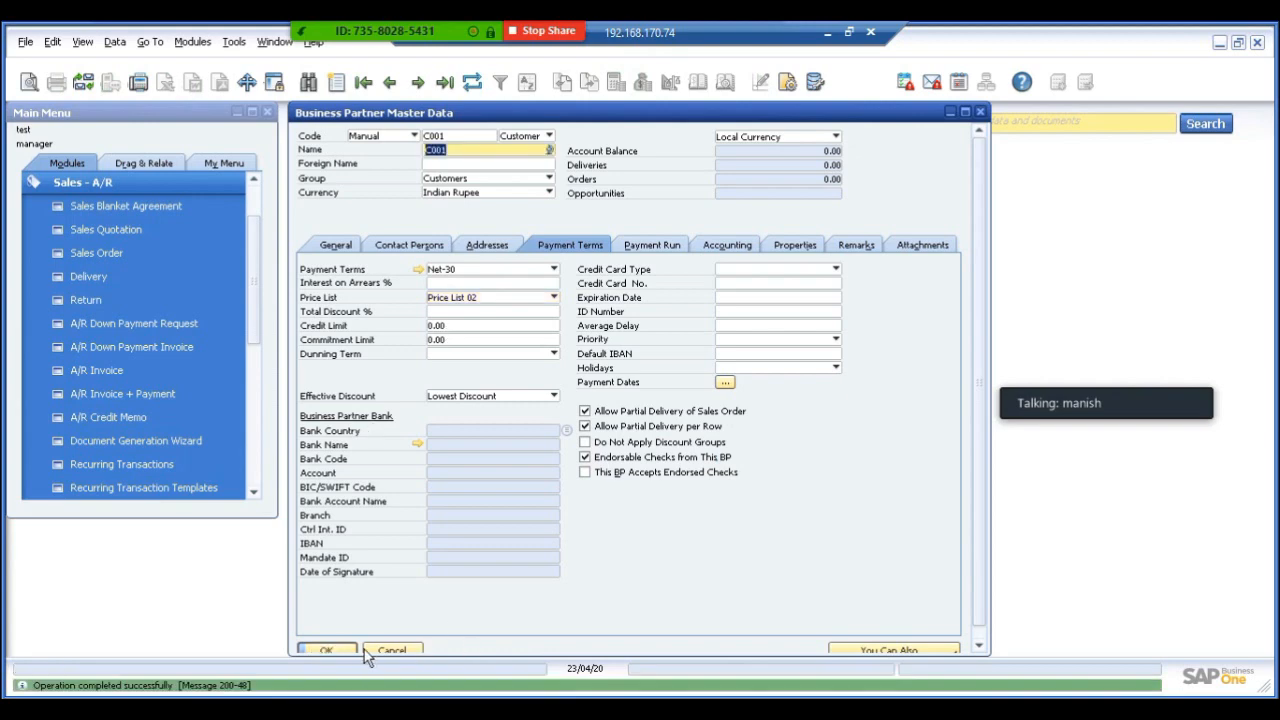
pyautogui.click(367, 651)
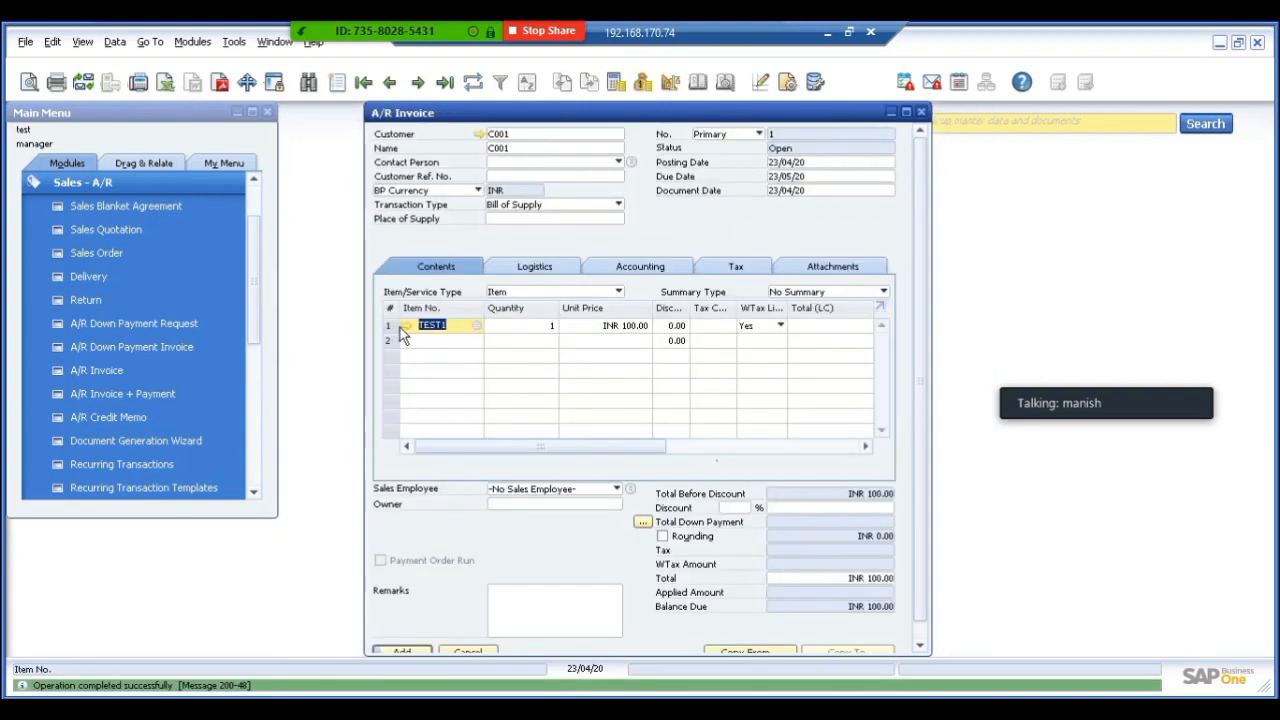
# Step: Delete the TEST1 row from the A/R invoice, enter TEST1 again to recheck its price, and discard the invoice
pyautogui.rightClick(398, 326)
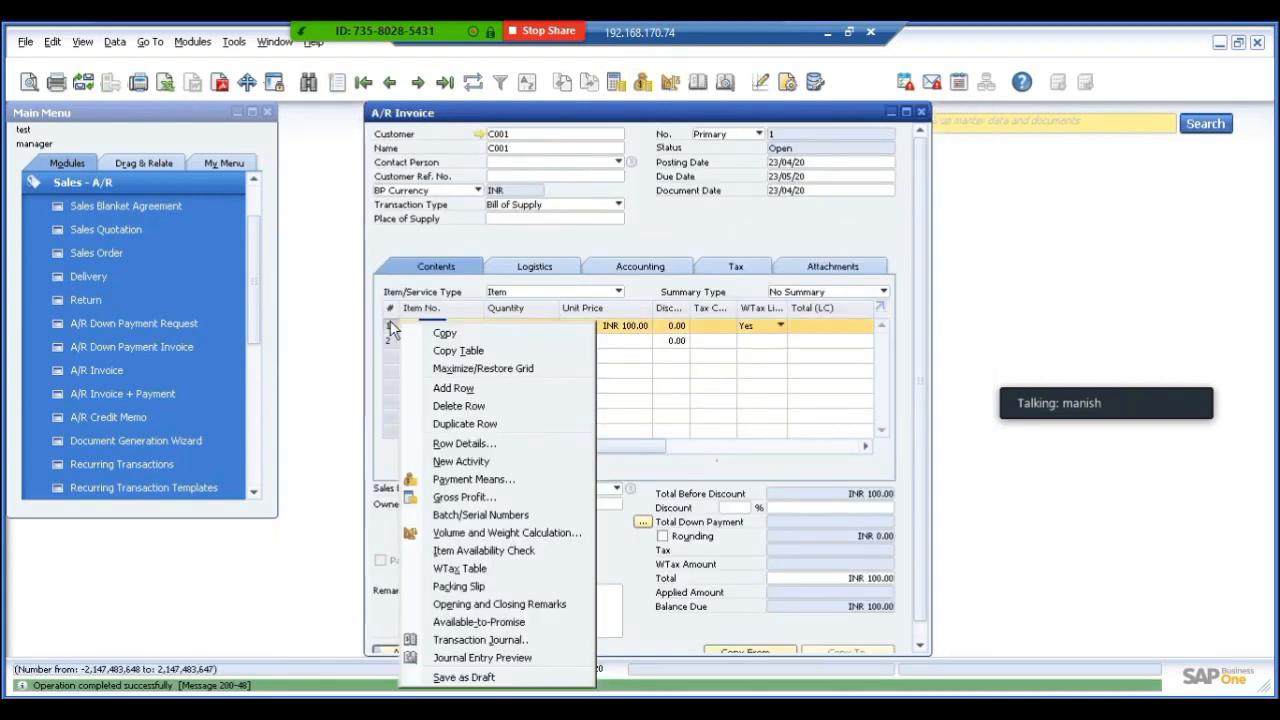
pyautogui.click(459, 406)
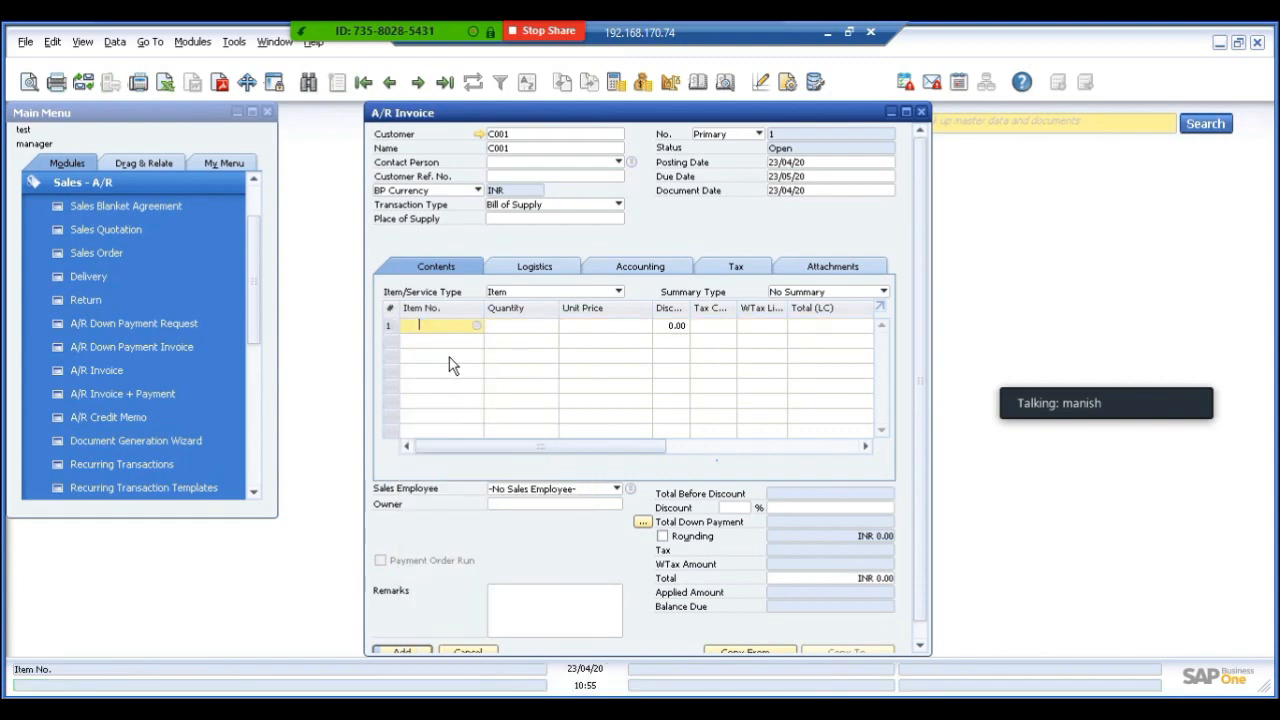
pyautogui.write('TEST1')
pyautogui.press('Tab')
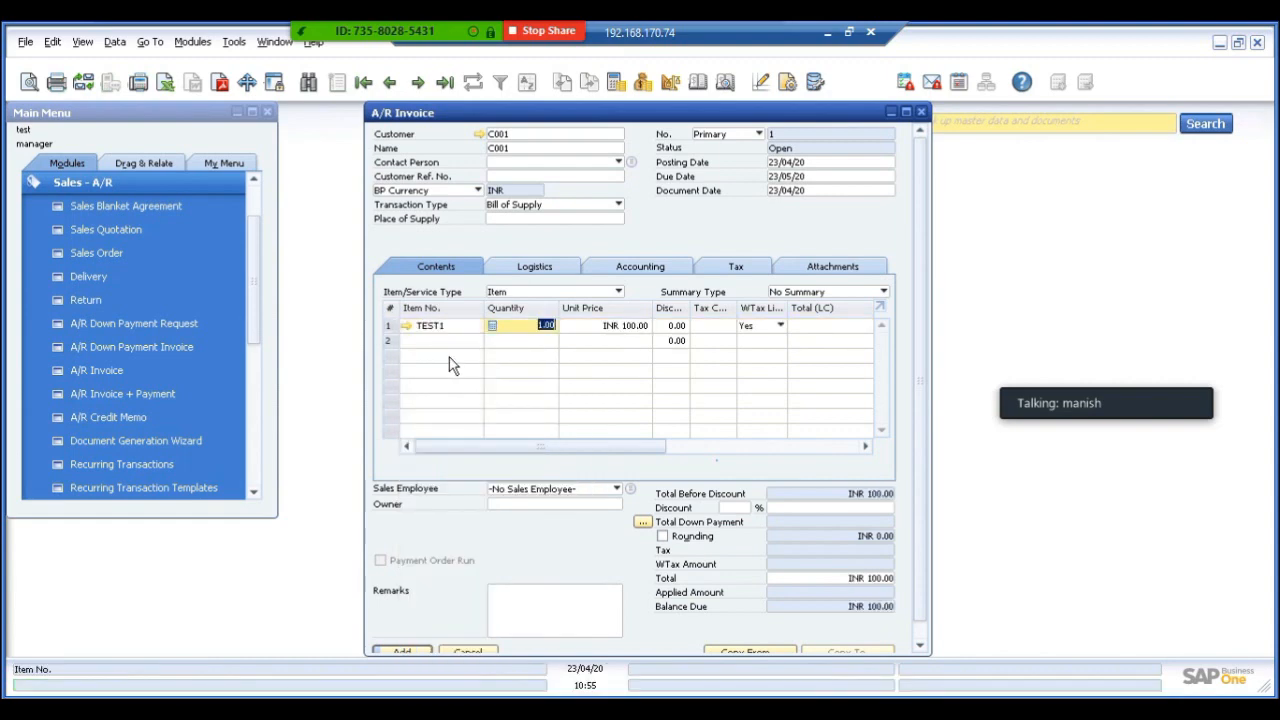
pyautogui.click(453, 647)
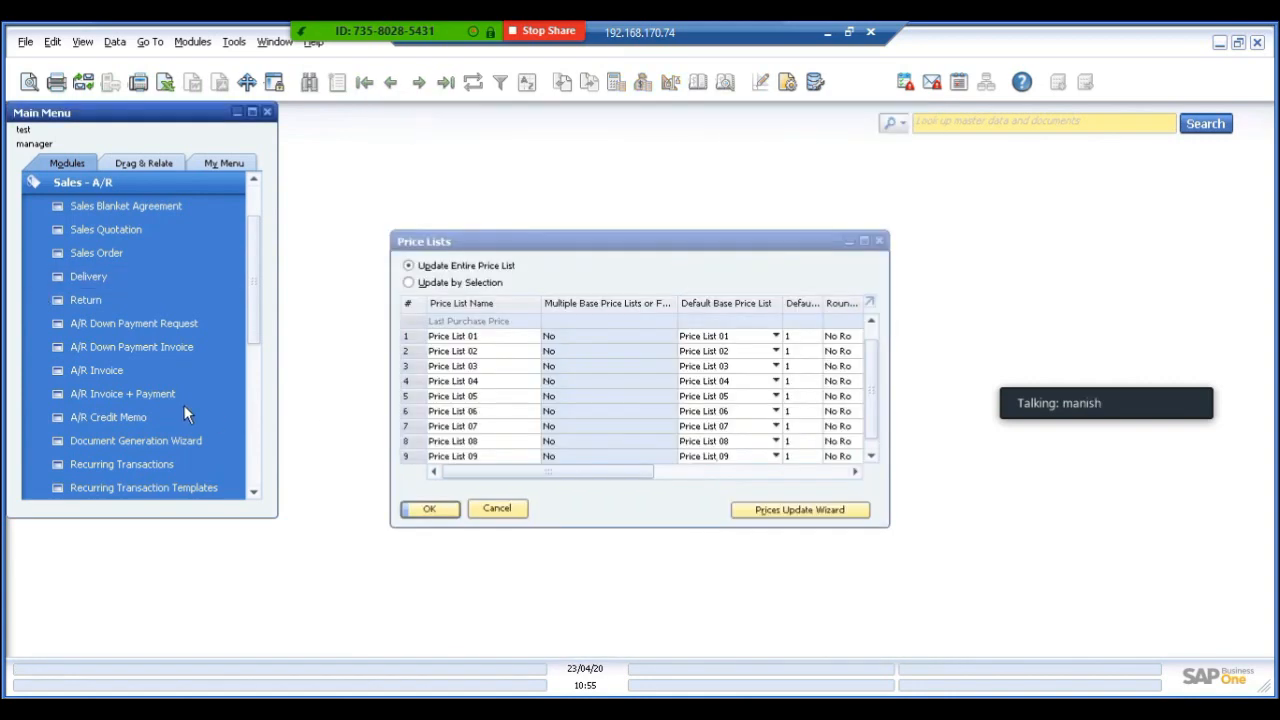
# Step: Check TEST1's unit price on a new A/R invoice for customer C001, and cancel the invoice without adding it
pyautogui.click(112, 372)
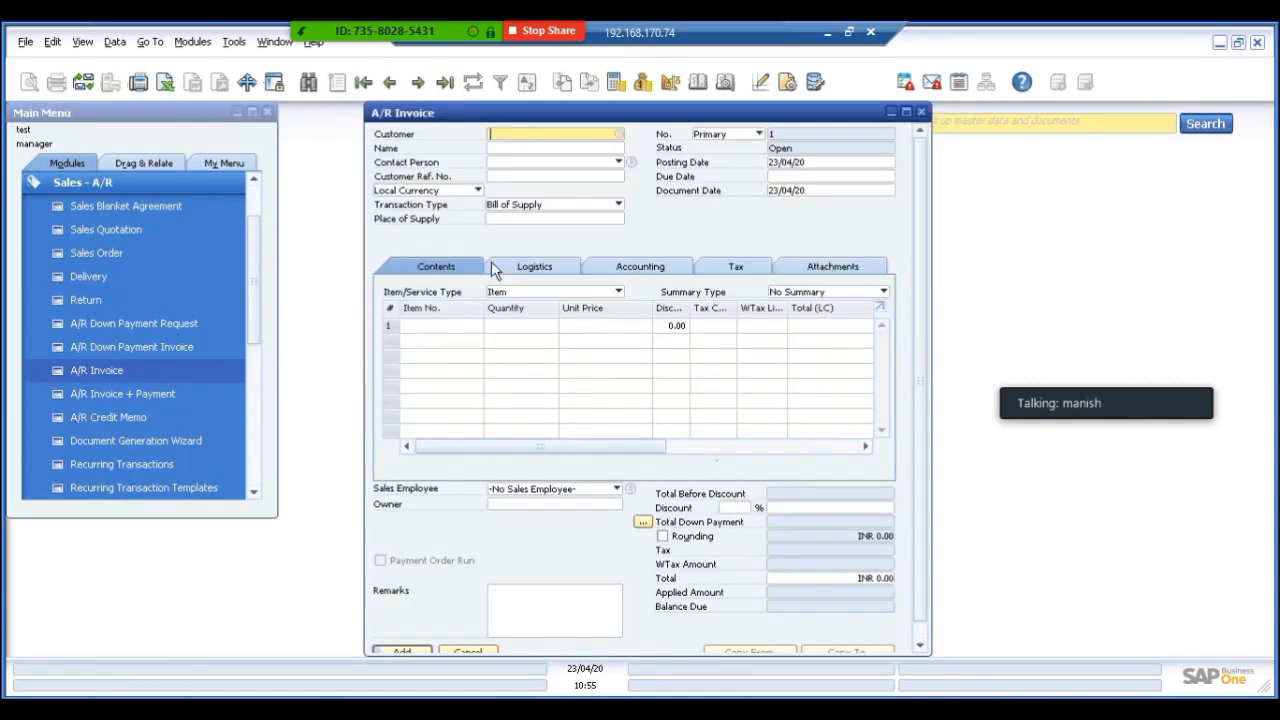
pyautogui.press('Tab')
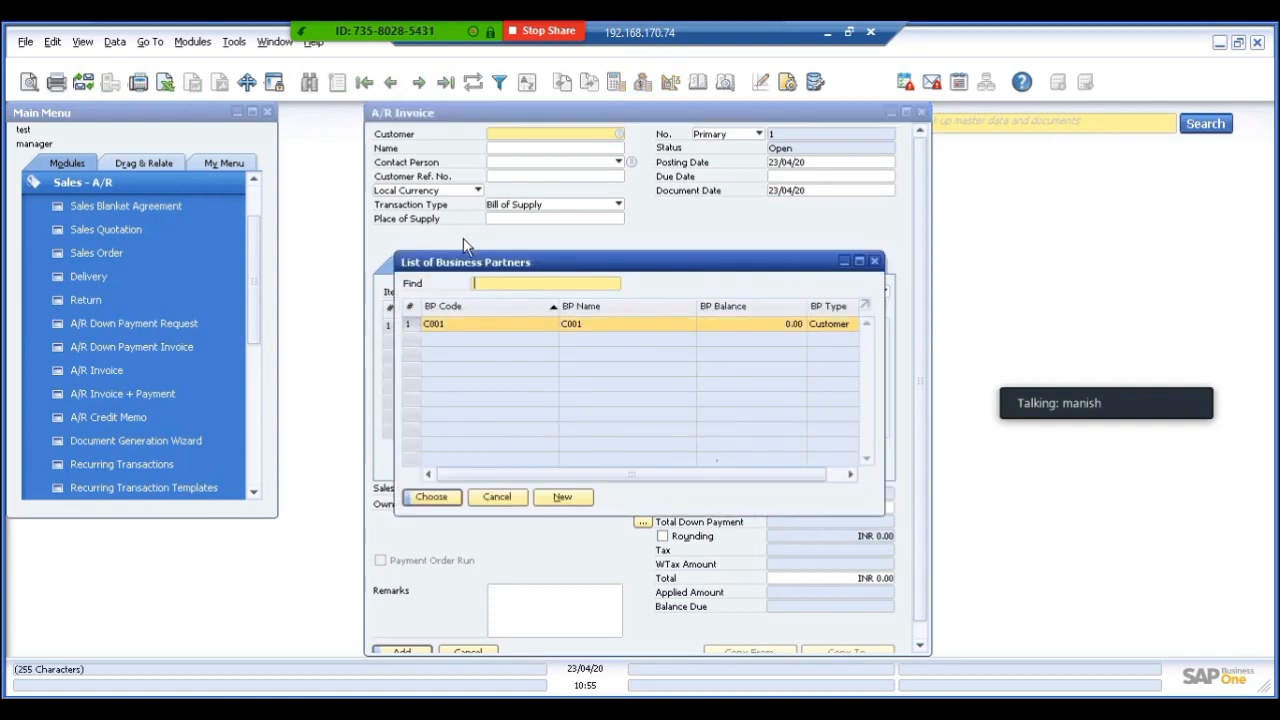
pyautogui.press('Return')
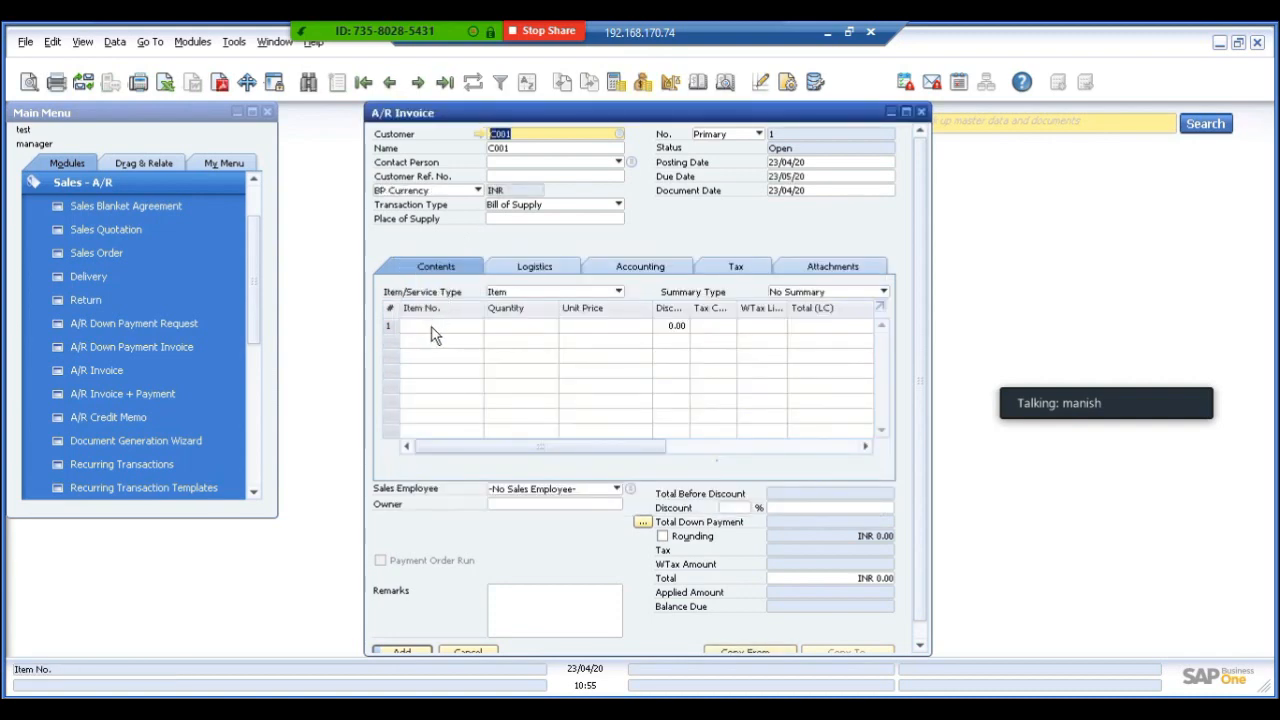
pyautogui.click(435, 335)
pyautogui.write('TEST1')
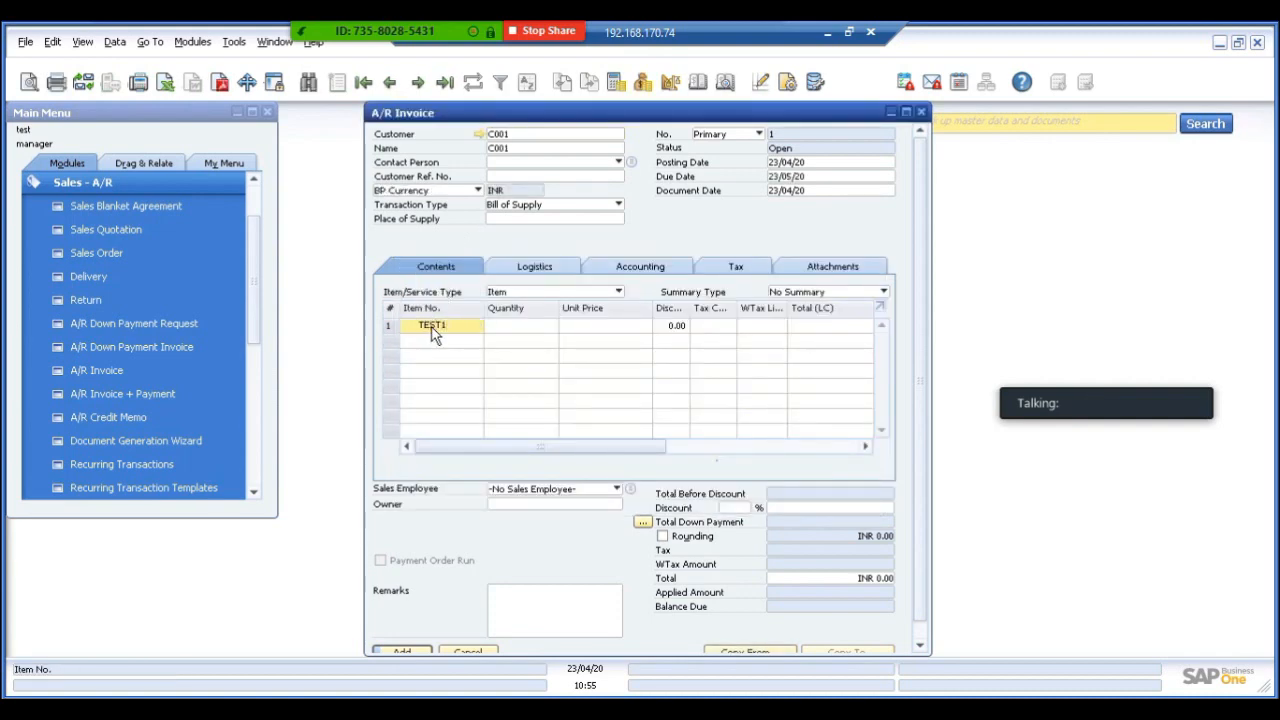
pyautogui.press('Tab')
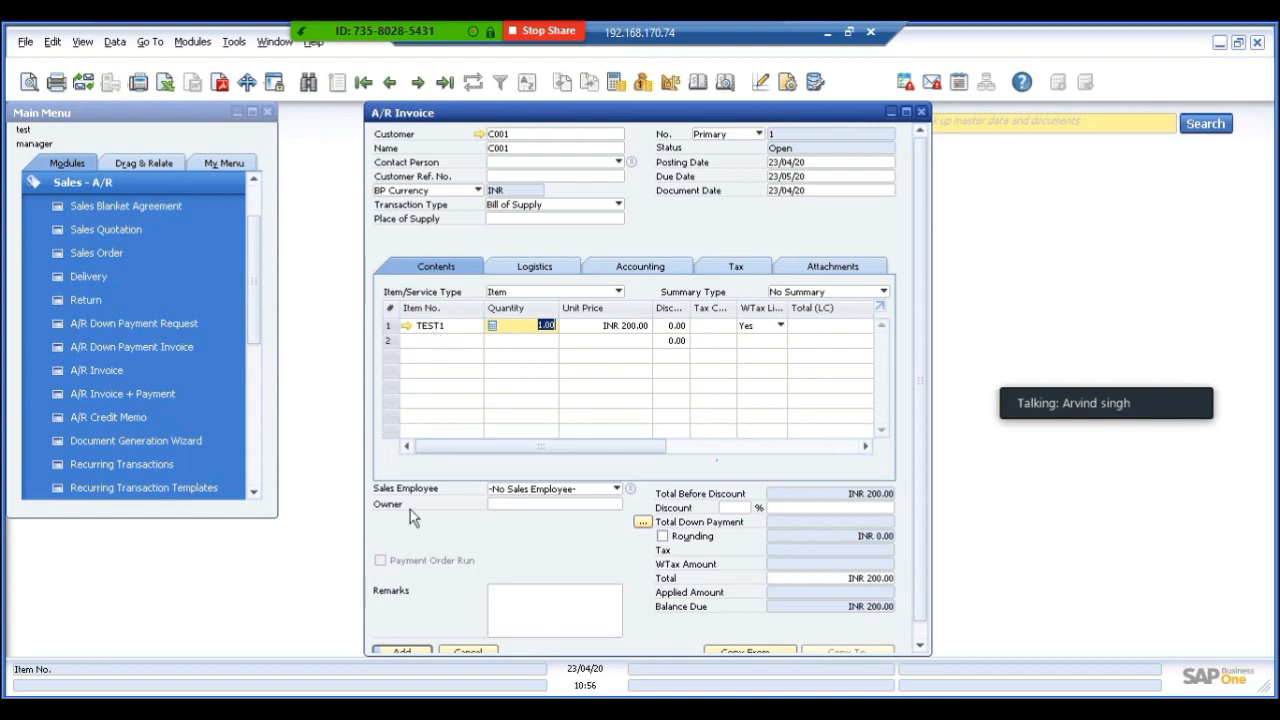
pyautogui.click(465, 651)
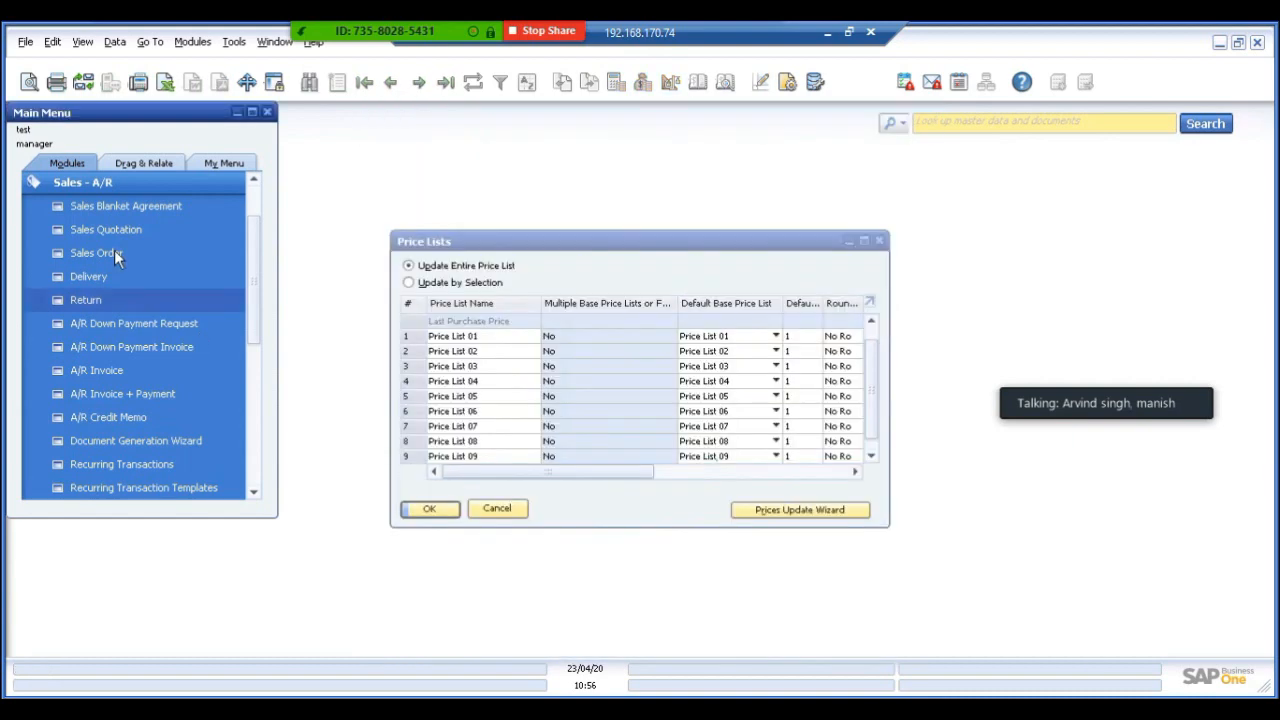
# Step: Start a new sales order for customer C001 and enter item TEST1 in the first row
pyautogui.click(101, 252)
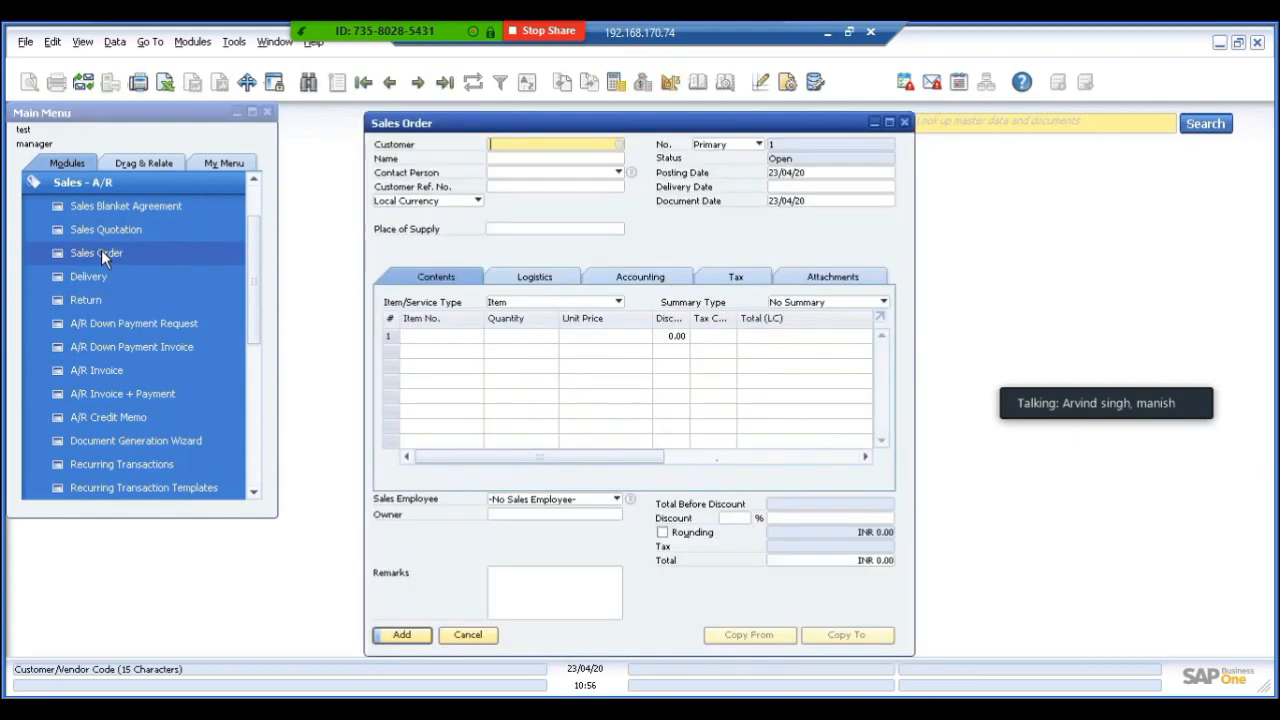
pyautogui.press('Tab')
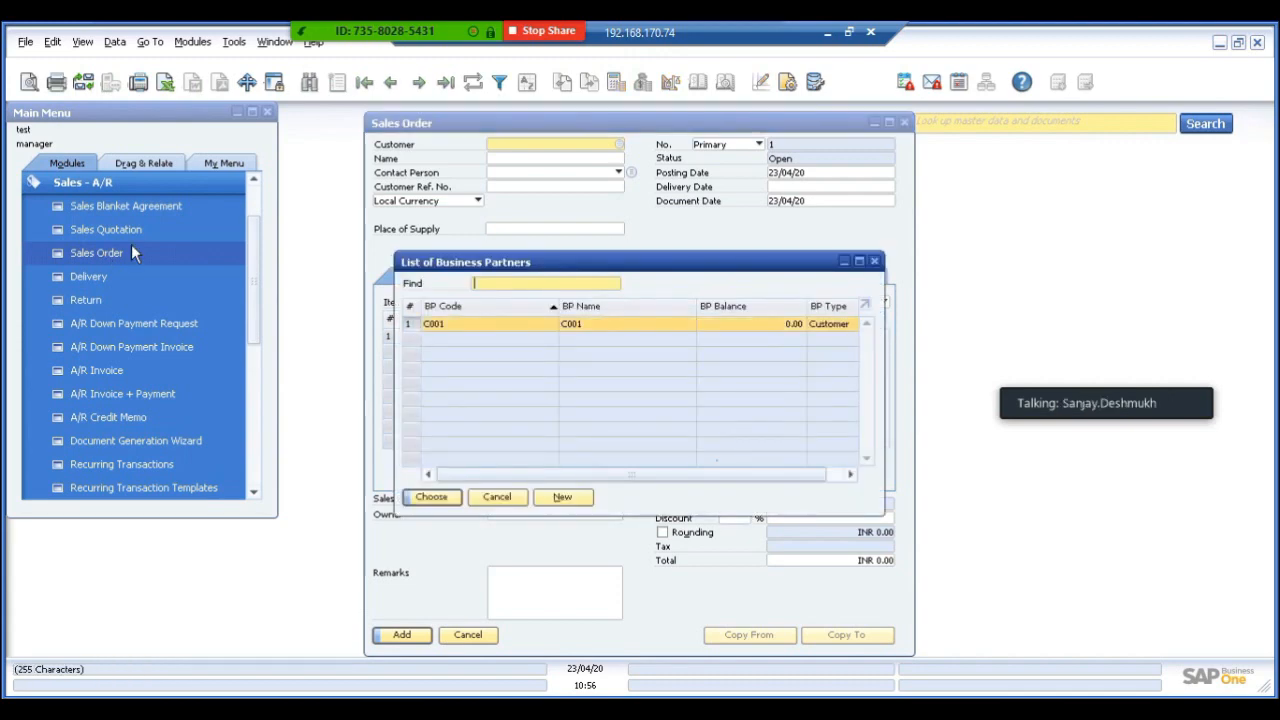
pyautogui.doubleClick(443, 326)
pyautogui.click(420, 338)
pyautogui.write('T')
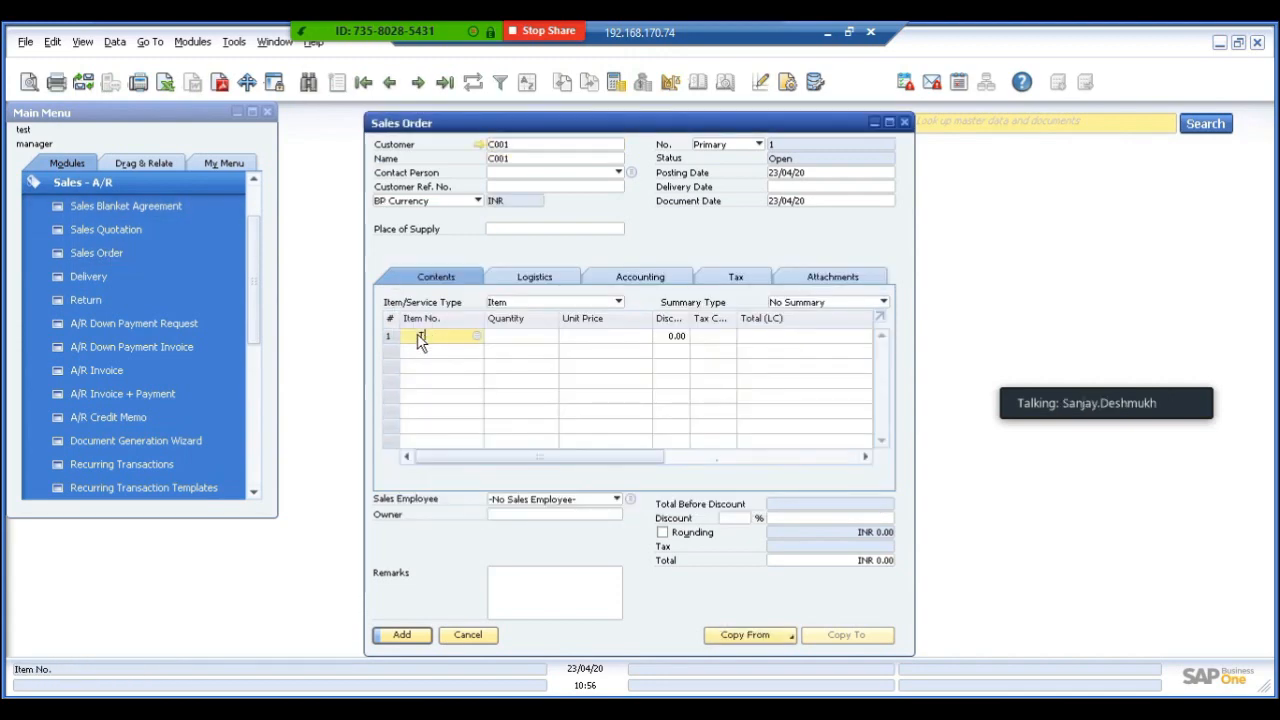
pyautogui.write('EST1')
pyautogui.press('Tab')
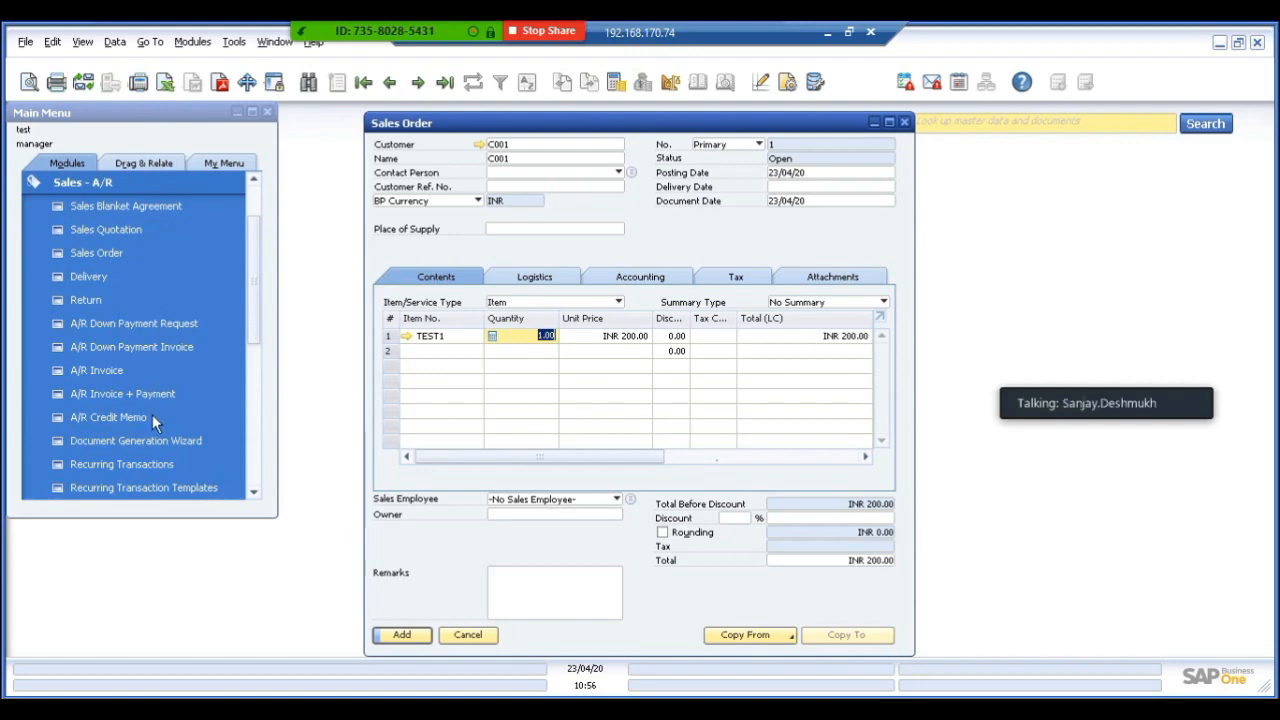
# Step: Open Price List 01 from the inventory price lists to show its item prices
pyautogui.click(84, 178)
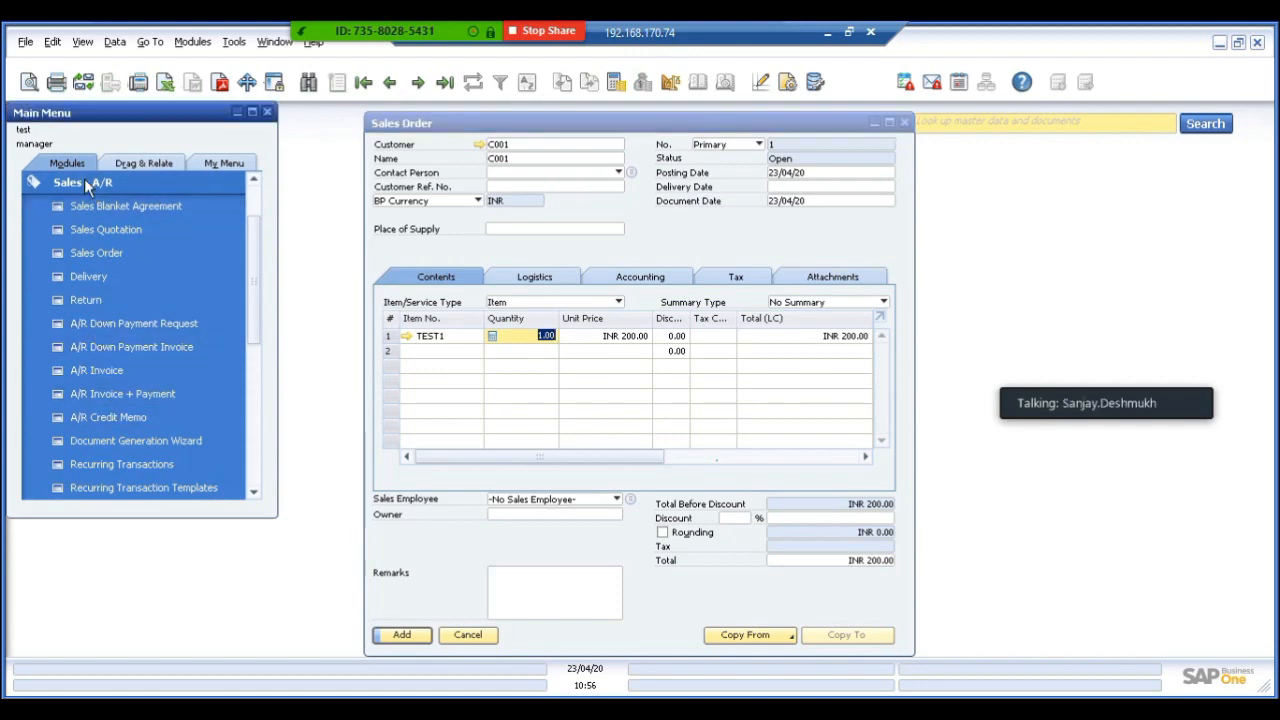
pyautogui.click(84, 180)
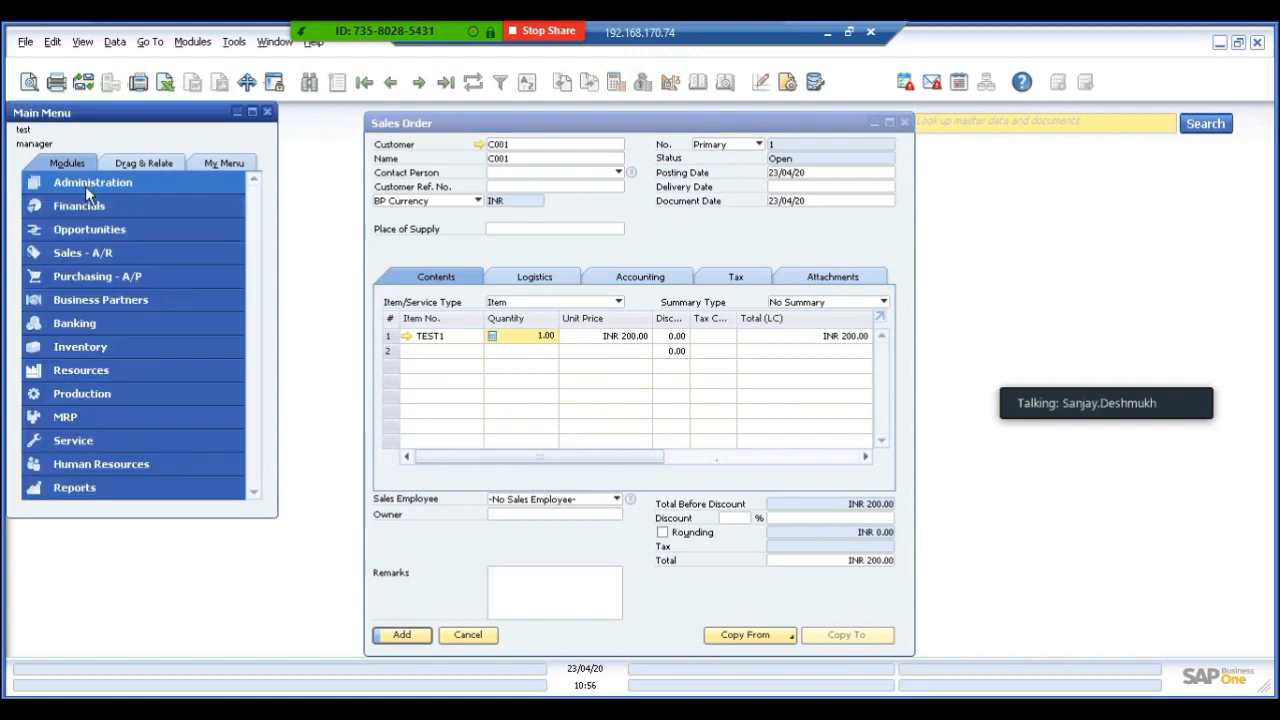
pyautogui.click(89, 351)
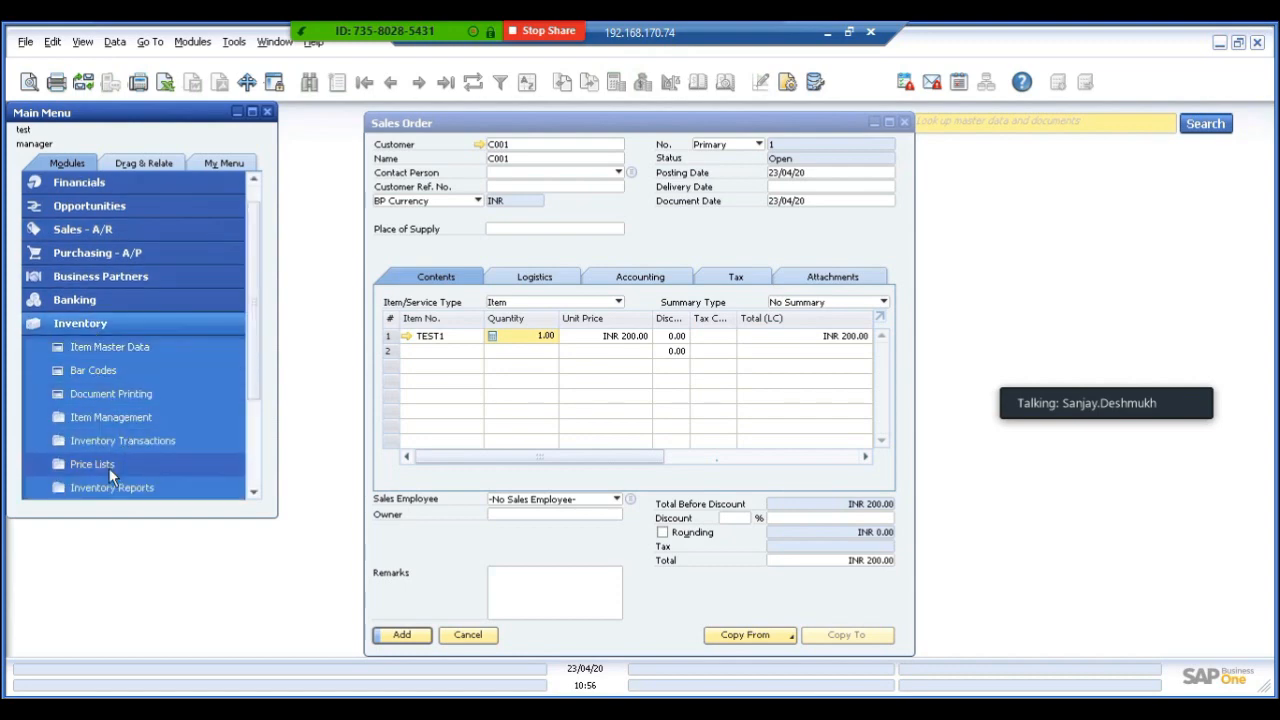
pyautogui.click(109, 466)
pyautogui.click(113, 372)
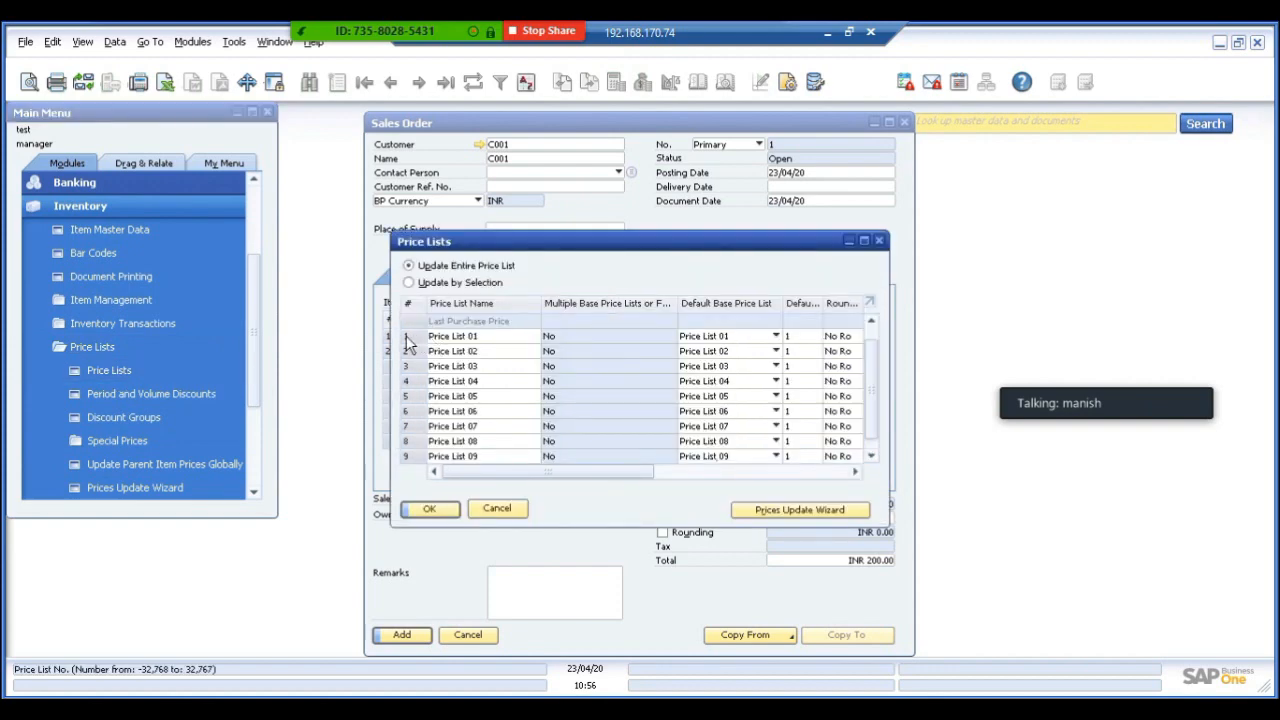
pyautogui.doubleClick(407, 340)
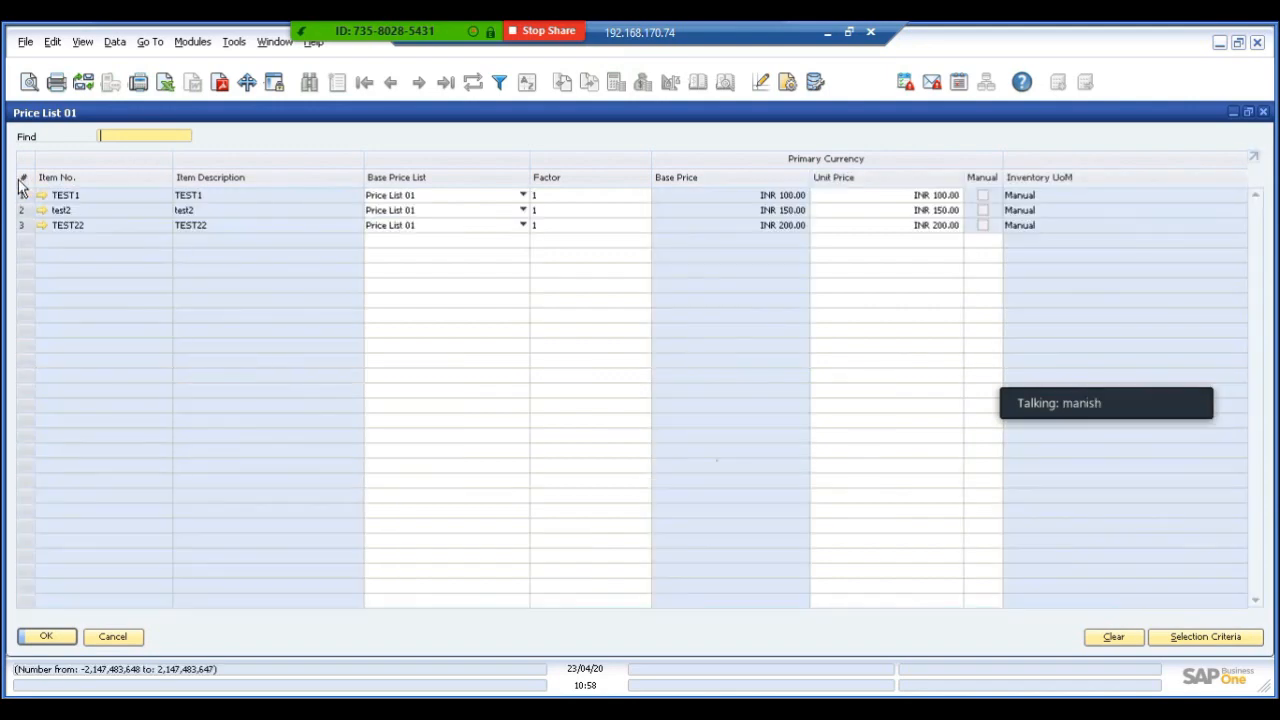
# Step: Copy the whole Price List 01 table, switch to Excel, paste it into a new workbook and widen the Base Price column
pyautogui.rightClick(20, 185)
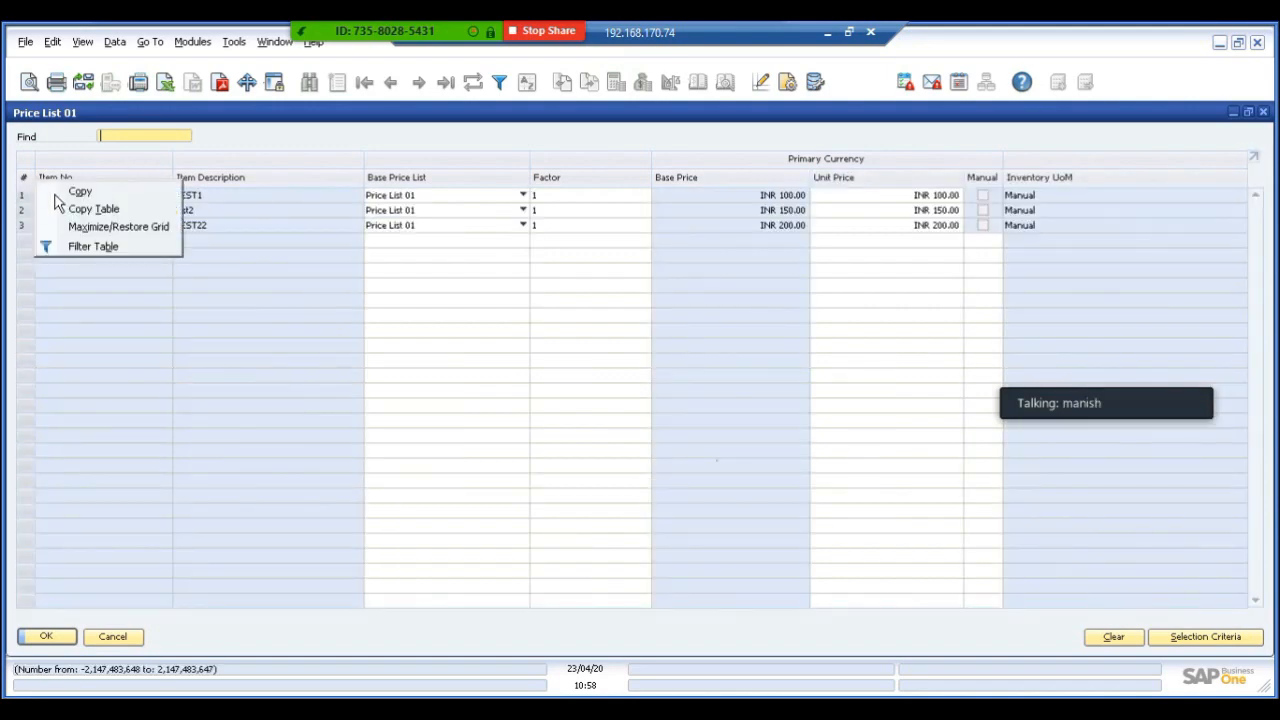
pyautogui.click(70, 213)
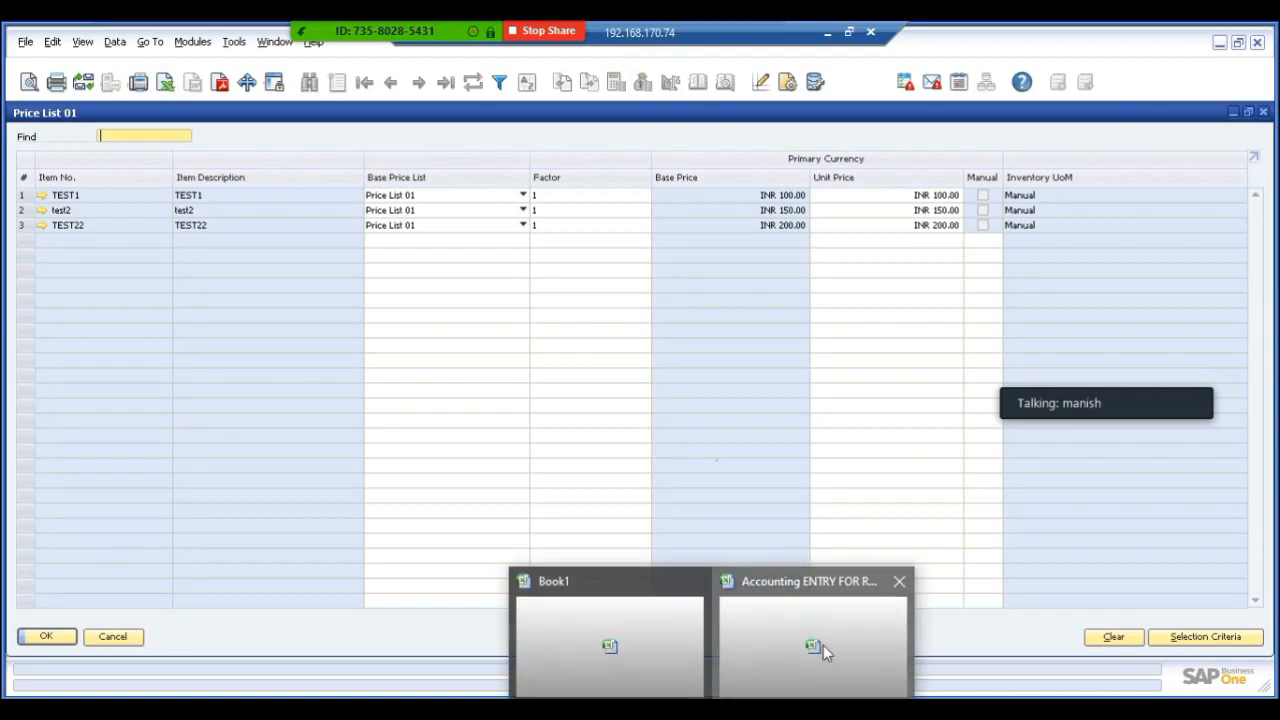
pyautogui.hotkey('alt', 'Tab')
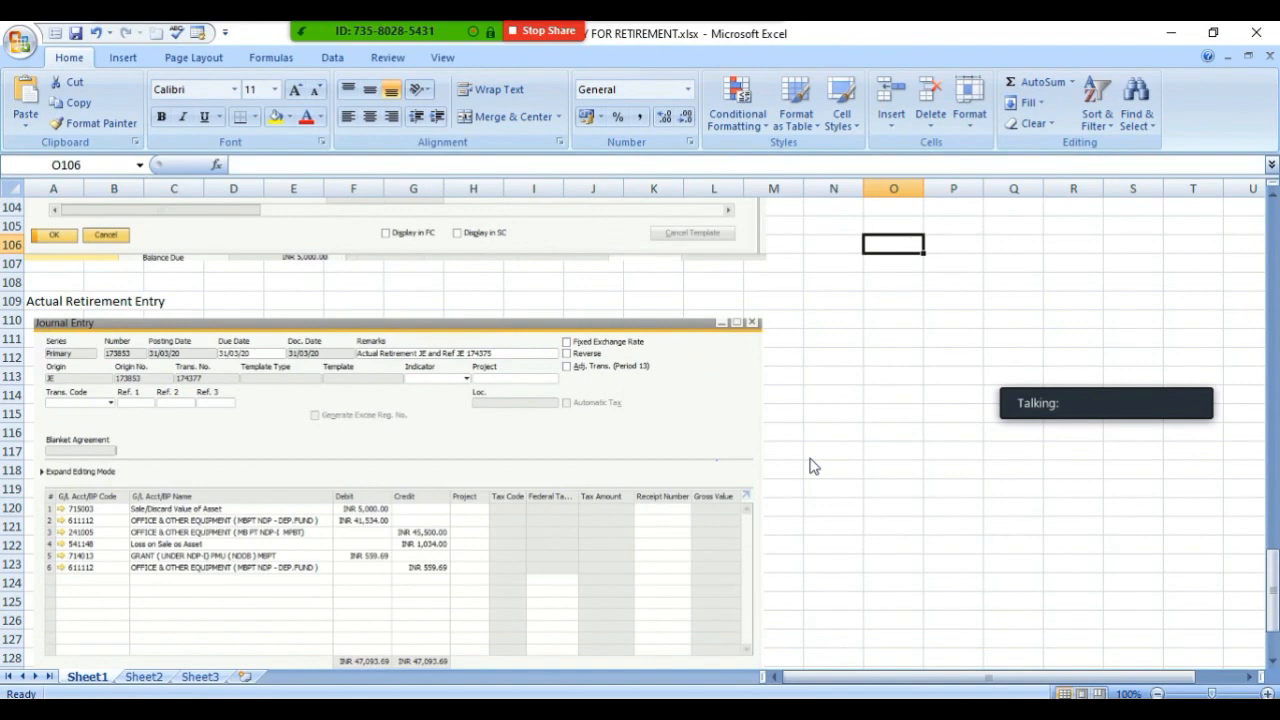
pyautogui.hotkey('ctrl', 'n')
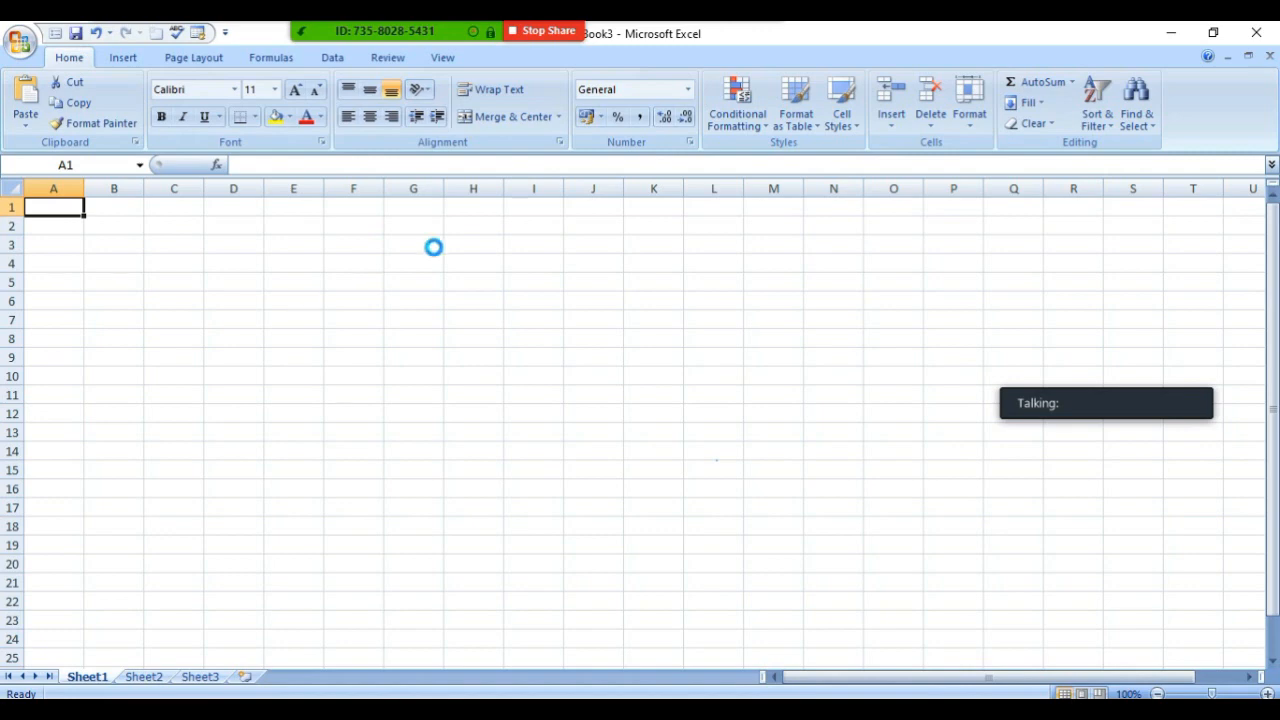
pyautogui.hotkey('ctrl', 'v')
pyautogui.click(375, 294)
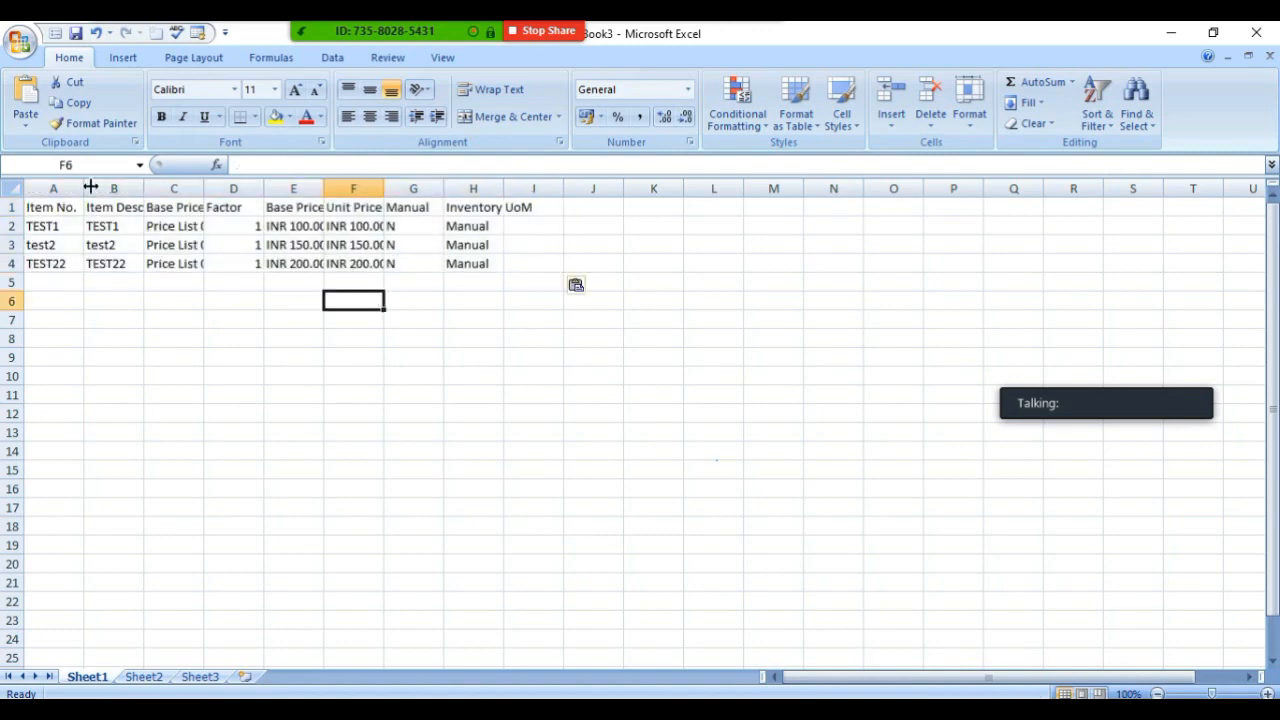
pyautogui.moveTo(323, 186); pyautogui.dragTo(330, 186)
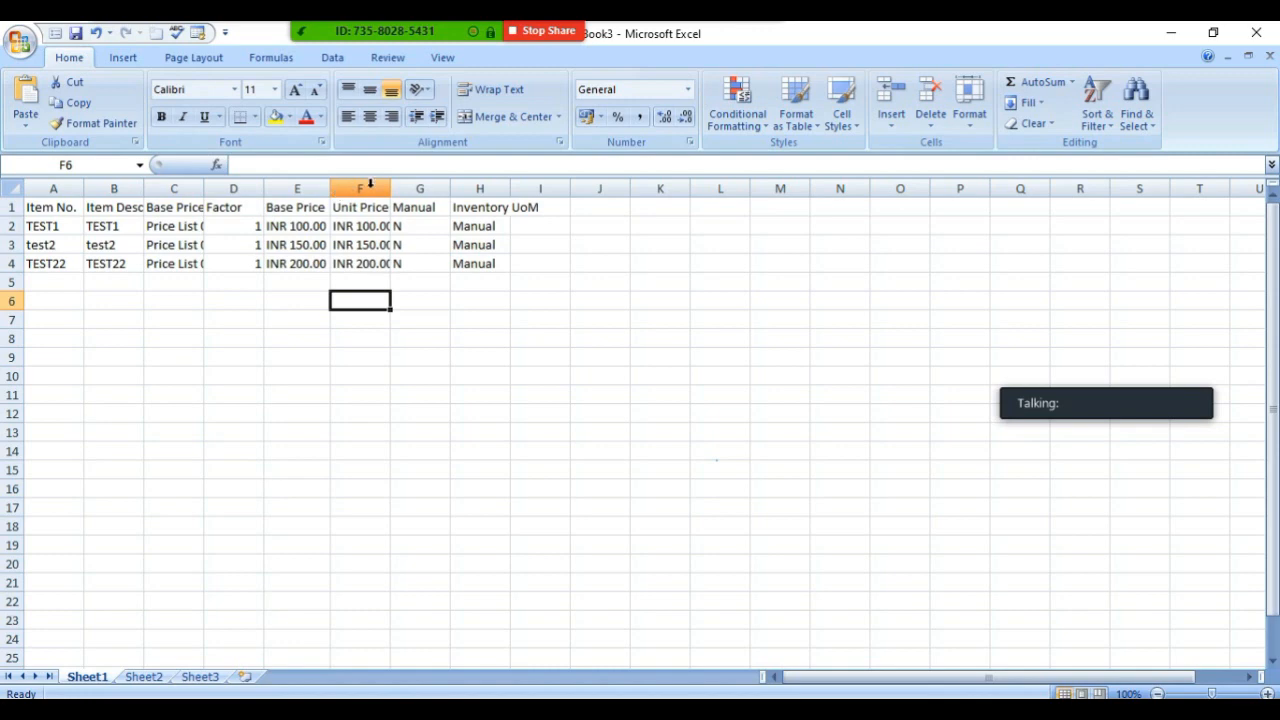
# Step: Set the unit prices in the sheet to INR 200.00 for TEST1, INR 1500.00 for test2 and INR 2900.00 for TEST22
pyautogui.click(370, 186)
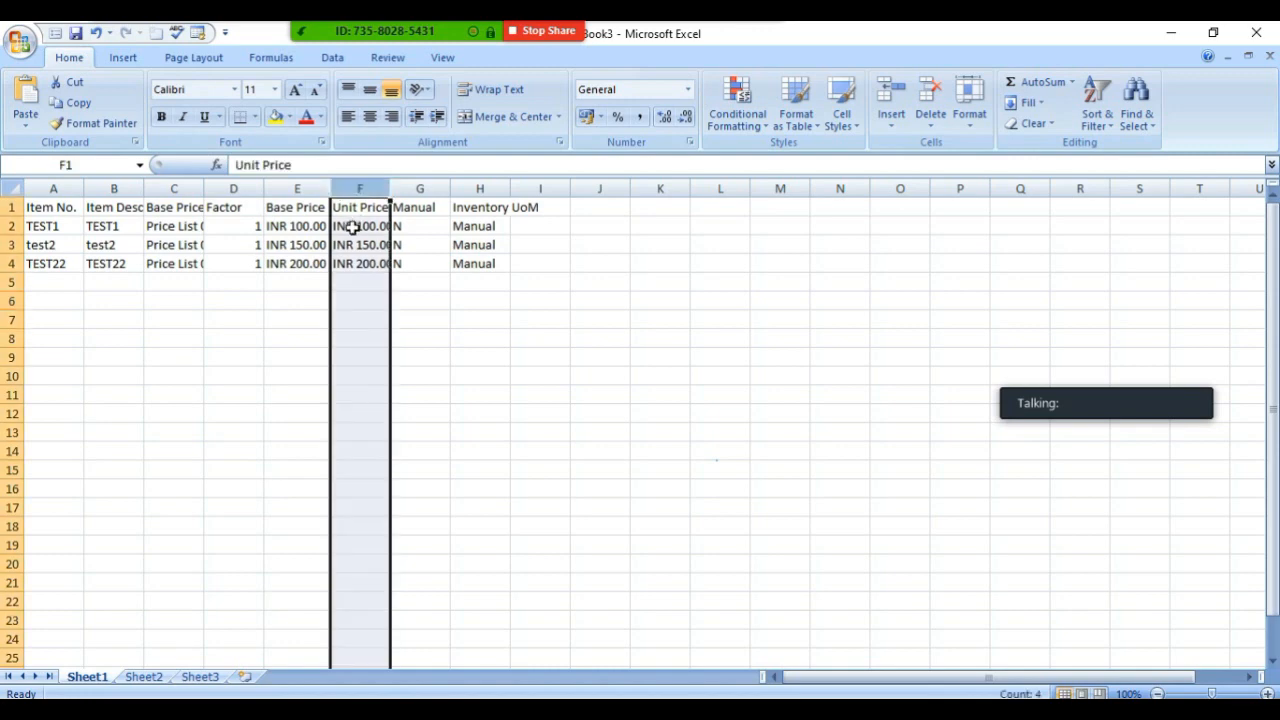
pyautogui.click(352, 227)
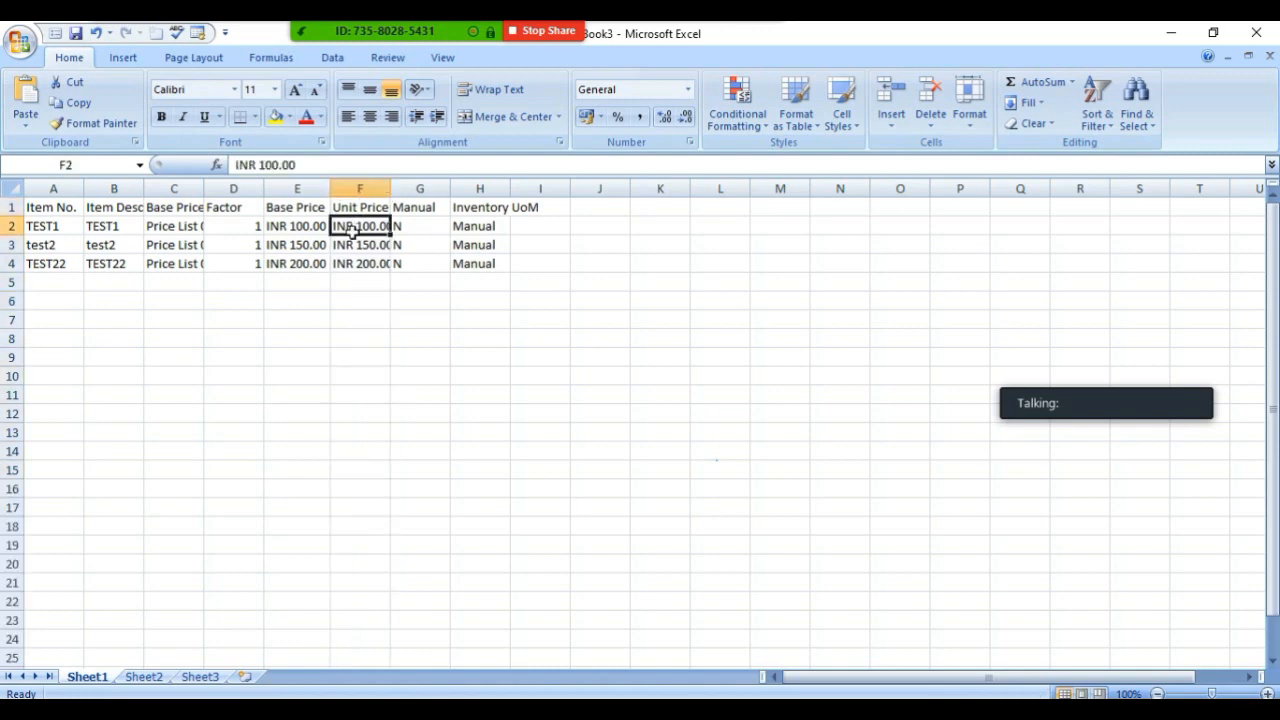
pyautogui.moveTo(352, 227); pyautogui.dragTo(349, 266)
pyautogui.hotkey('ctrl', 'c')
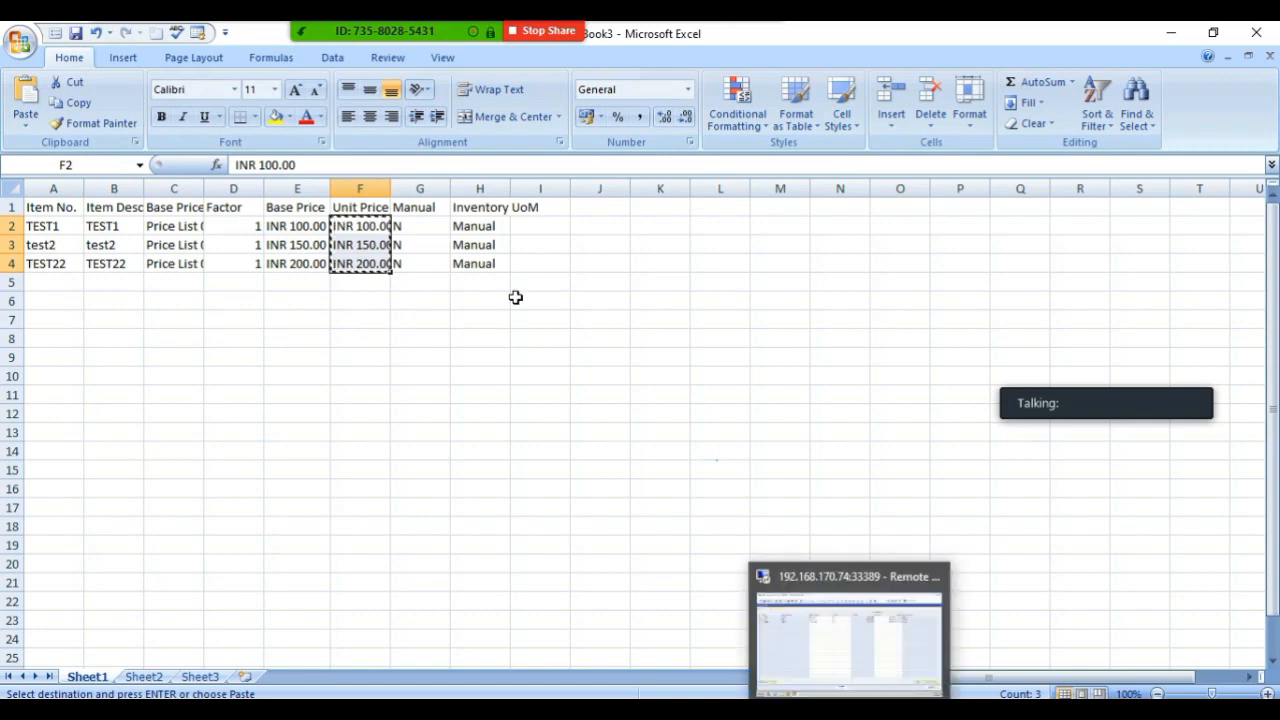
pyautogui.click(264, 164)
pyautogui.press('BackSpace')
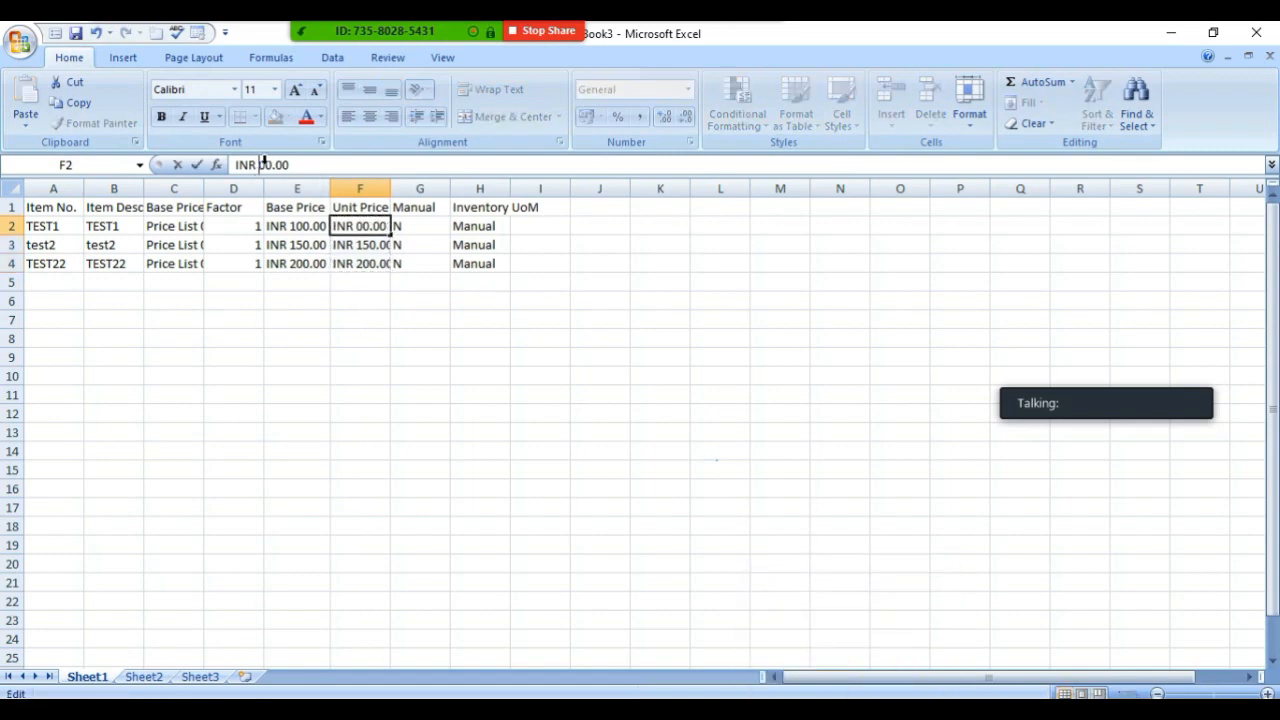
pyautogui.write('2')
pyautogui.doubleClick(367, 246)
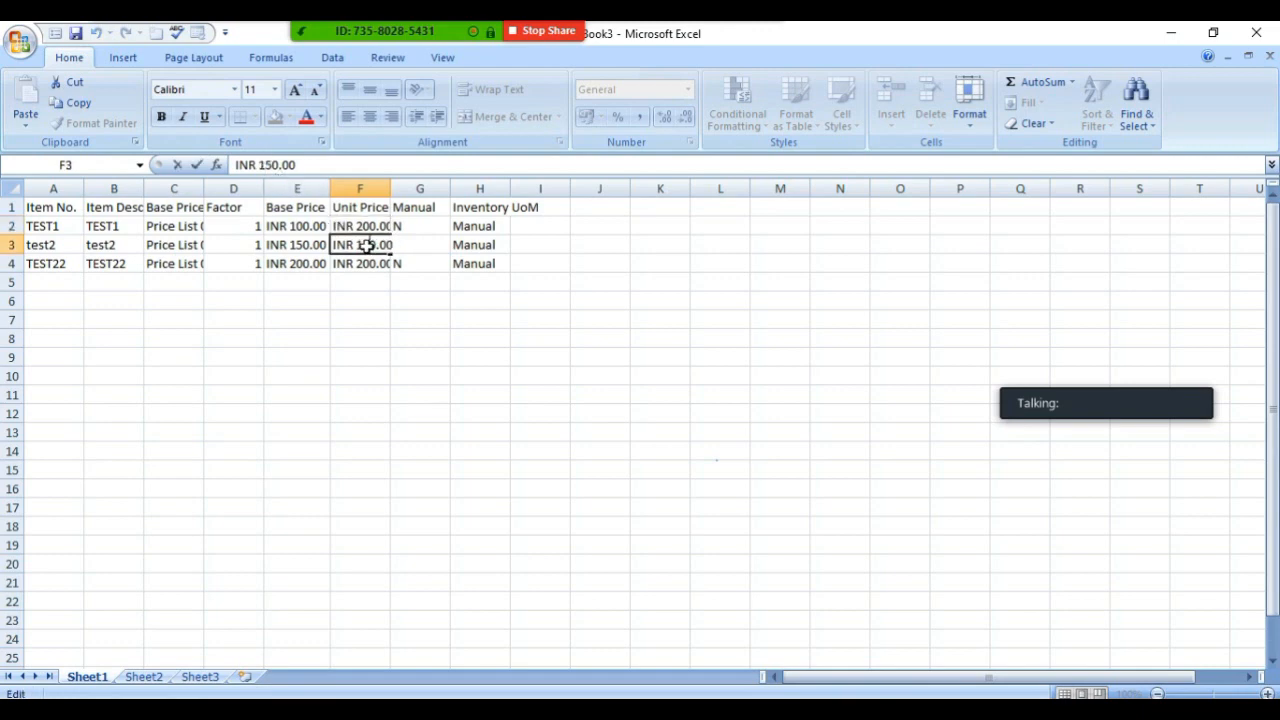
pyautogui.write('0')
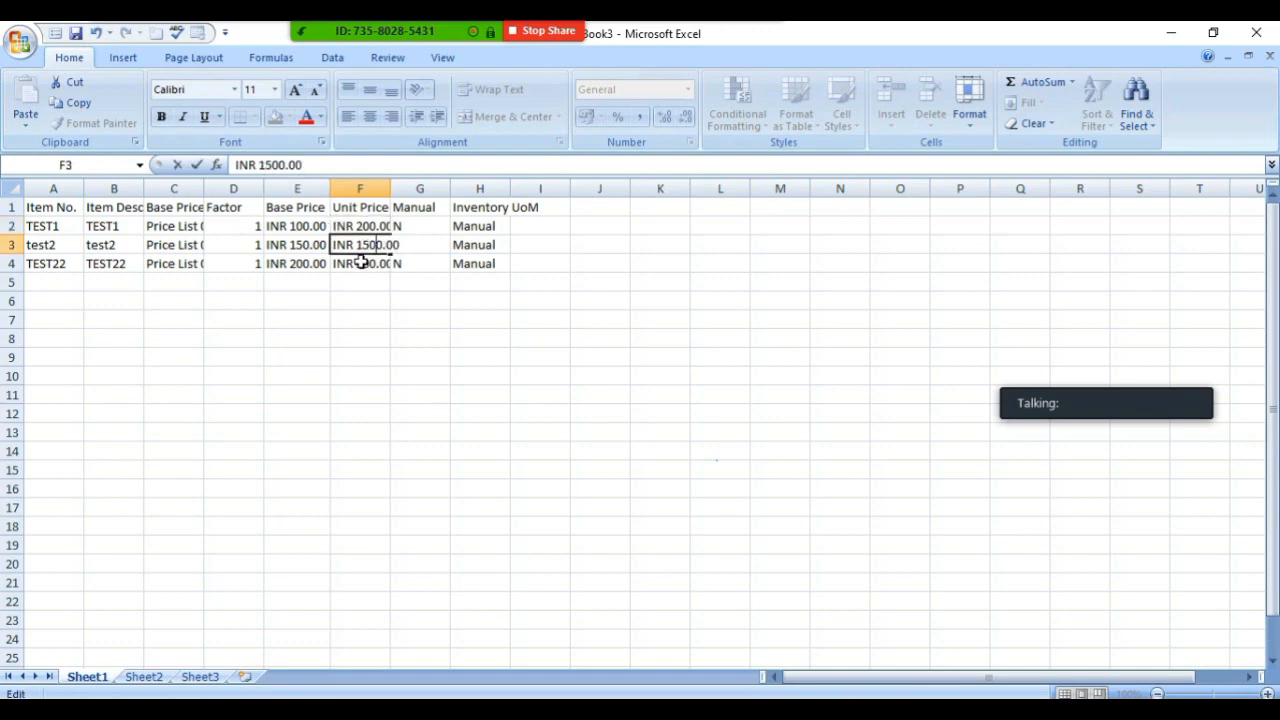
pyautogui.doubleClick(369, 263)
pyautogui.write('9')
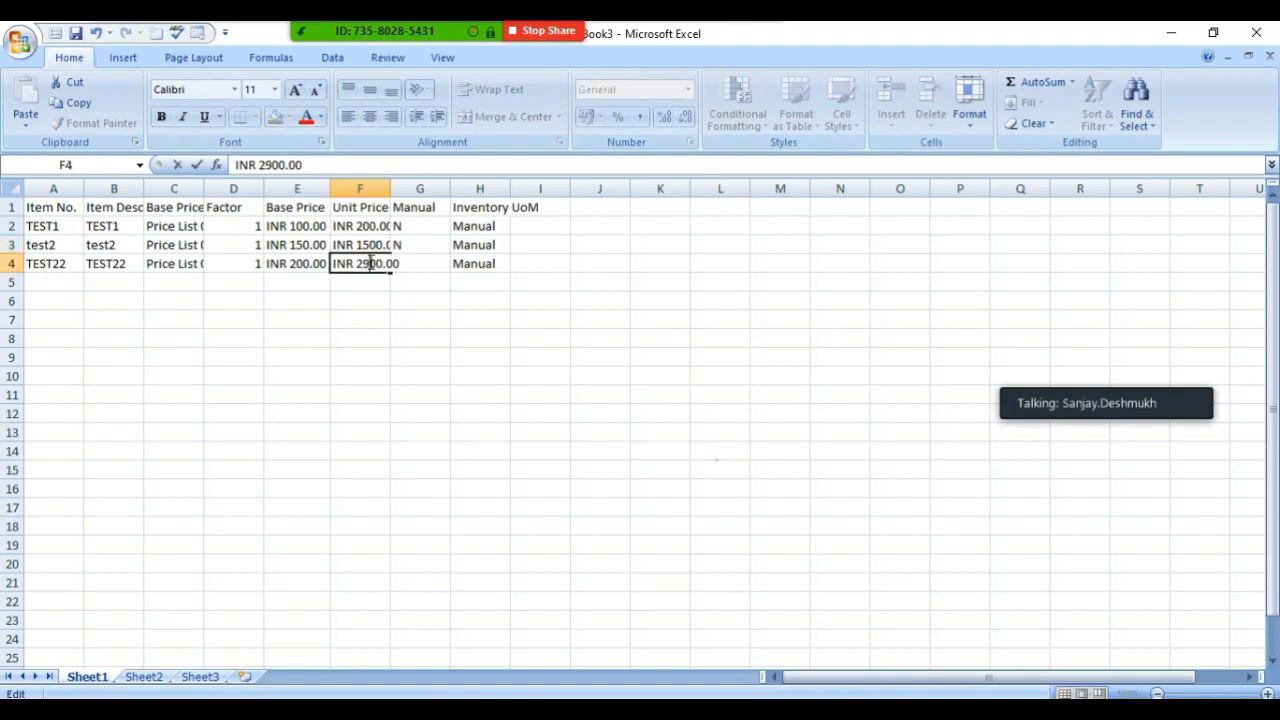
pyautogui.press('Return')
# Step: Copy the three edited unit prices, switch back to SAP Business One and paste them into Price List 01's Unit Price column from TEST1
pyautogui.moveTo(366, 226); pyautogui.dragTo(356, 268)
pyautogui.hotkey('ctrl', 'c')
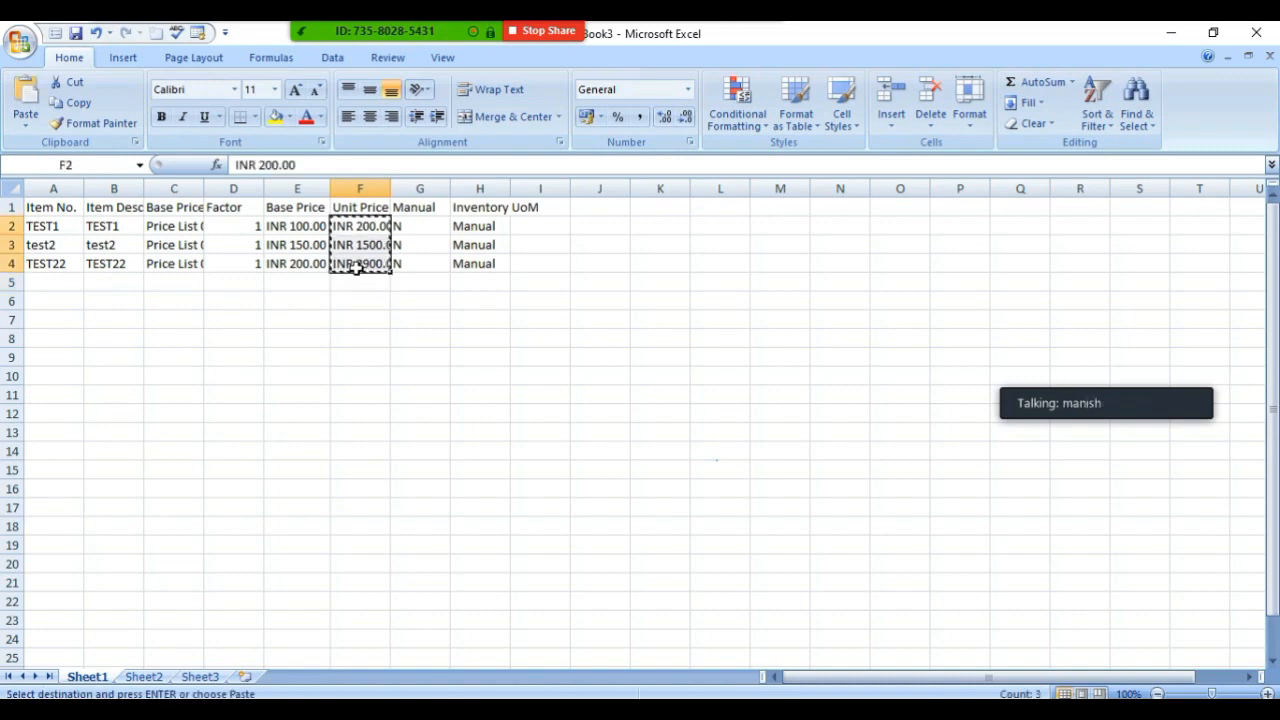
pyautogui.hotkey('alt', 'Tab')
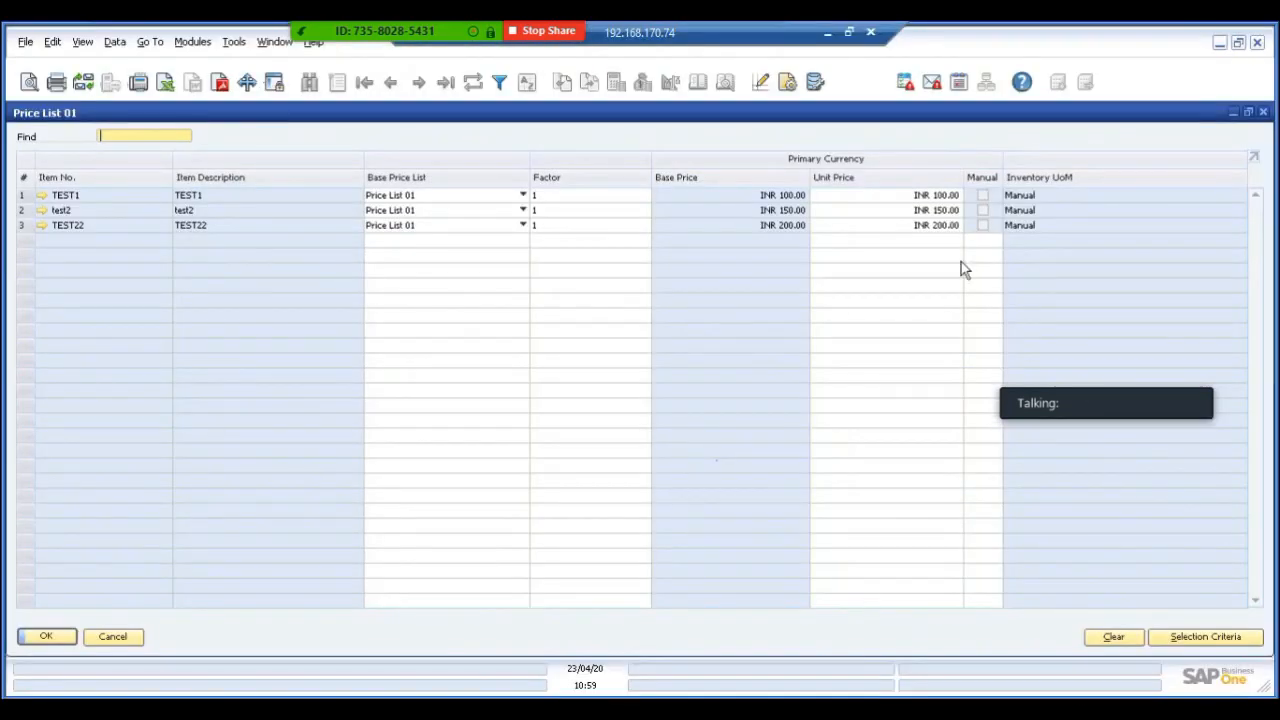
pyautogui.click(906, 199)
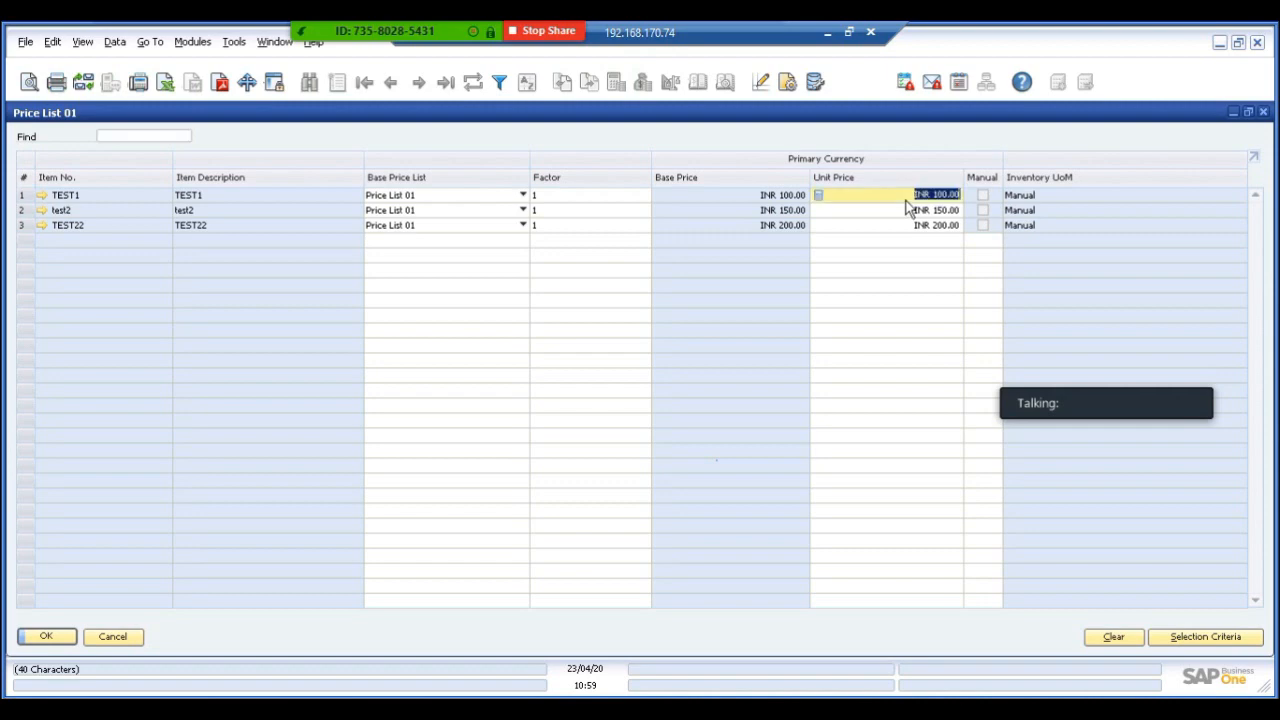
pyautogui.hotkey('ctrl', 'v')
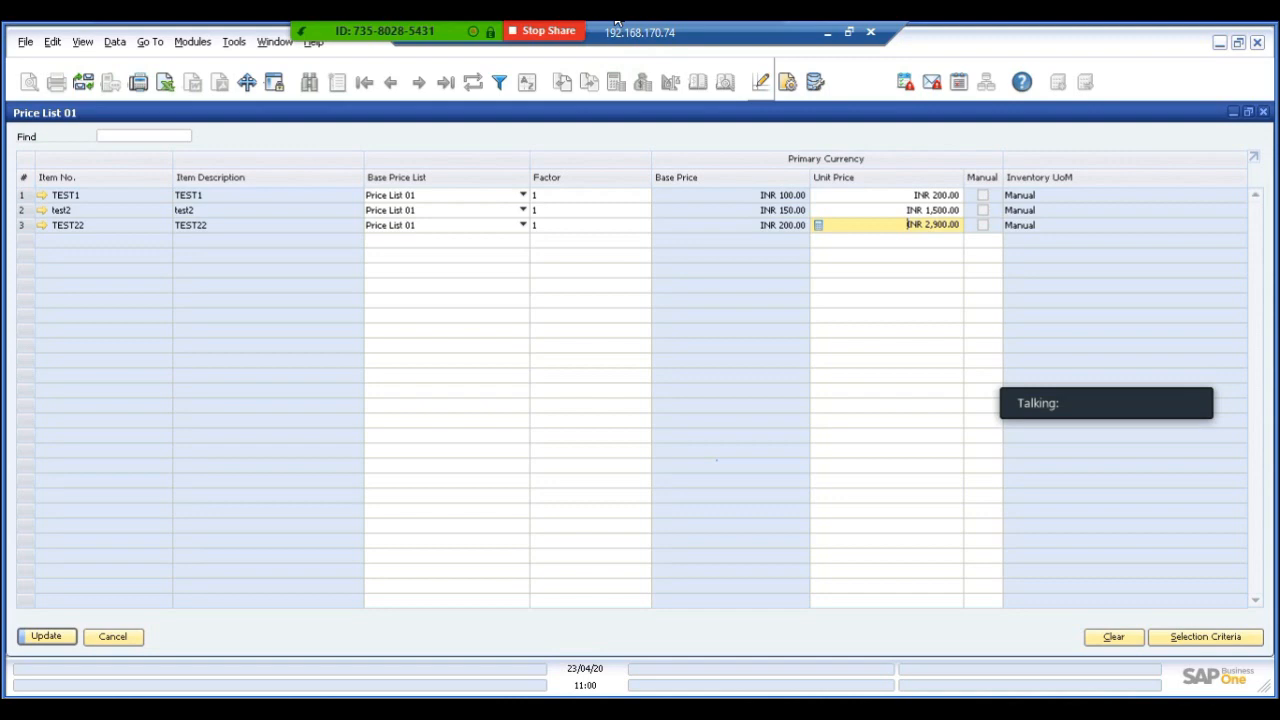
pyautogui.moveTo(513, 34)
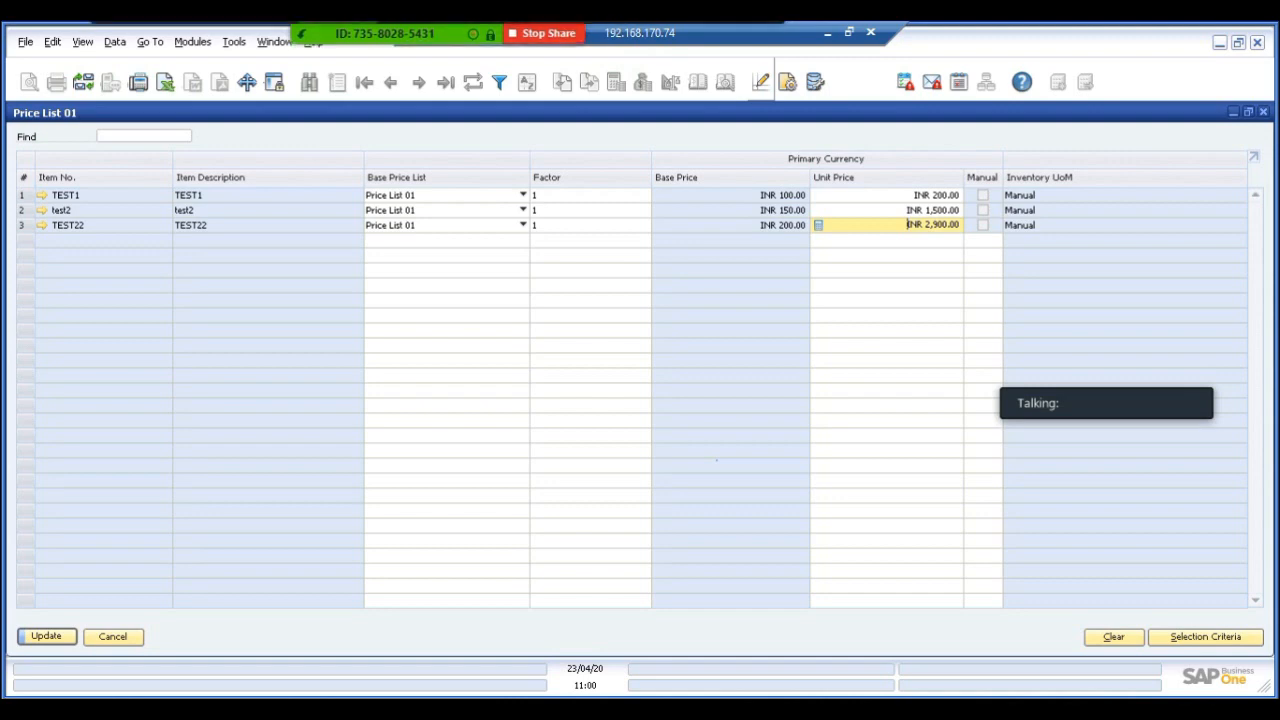
pyautogui.click(176, 45)
pyautogui.click(132, 50)
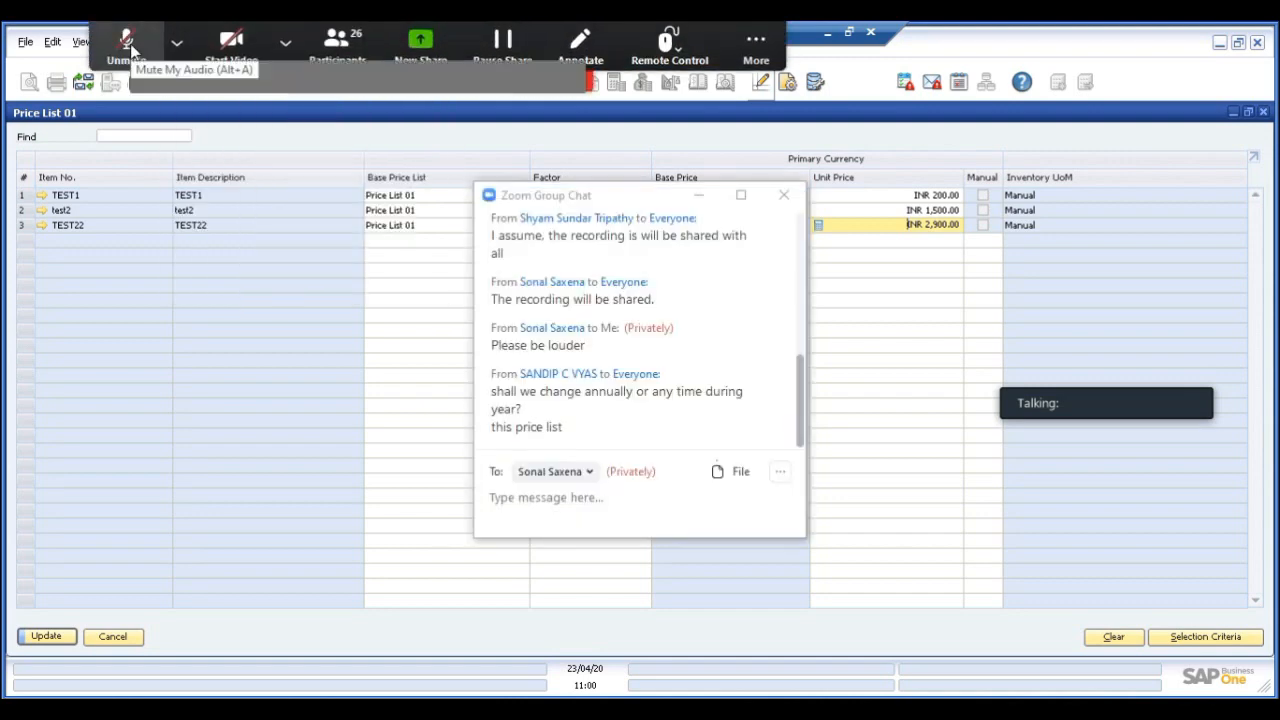
pyautogui.click(128, 45)
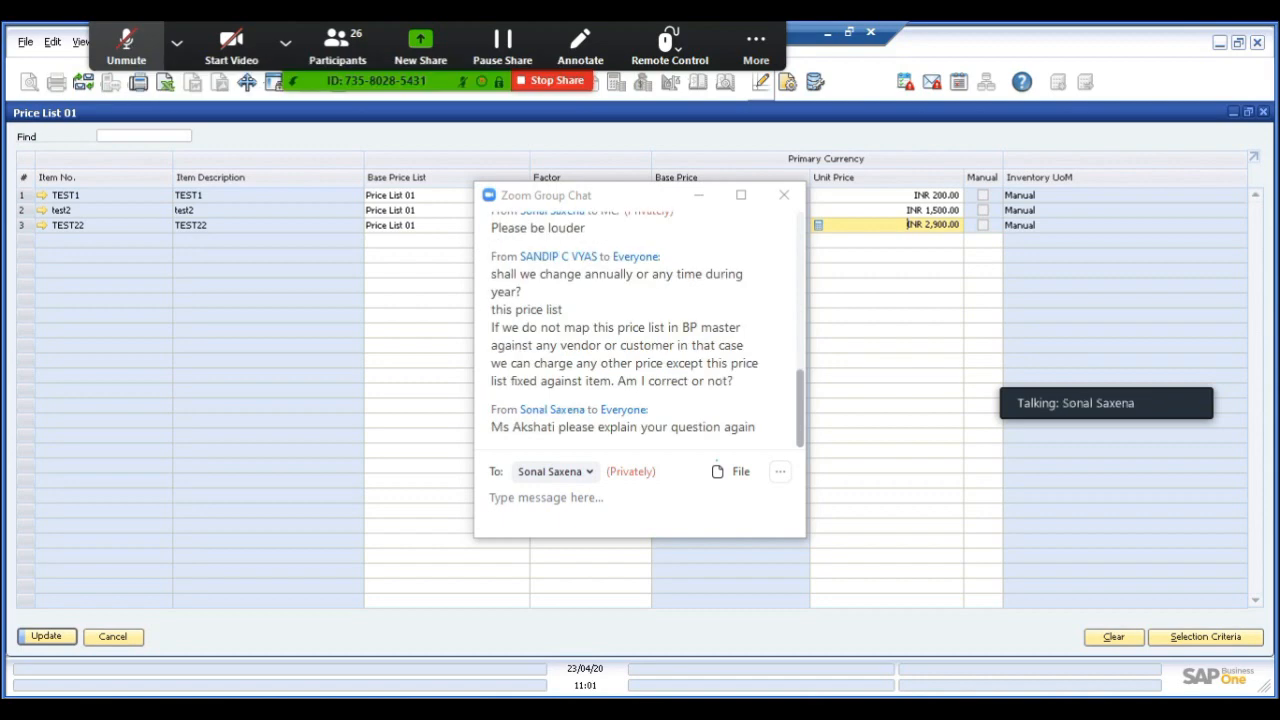
pyautogui.click(126, 52)
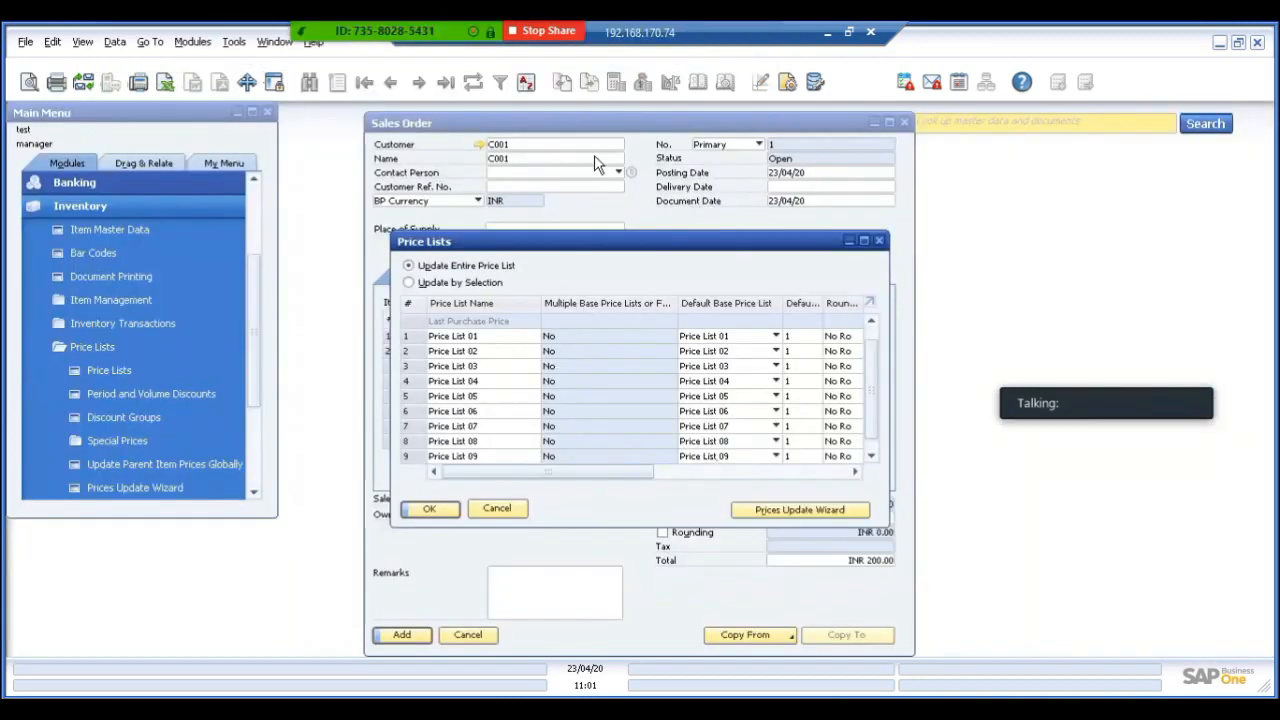
# Step: Return to the sales order for C001 and override TEST1's unit price with 250
pyautogui.click(660, 215)
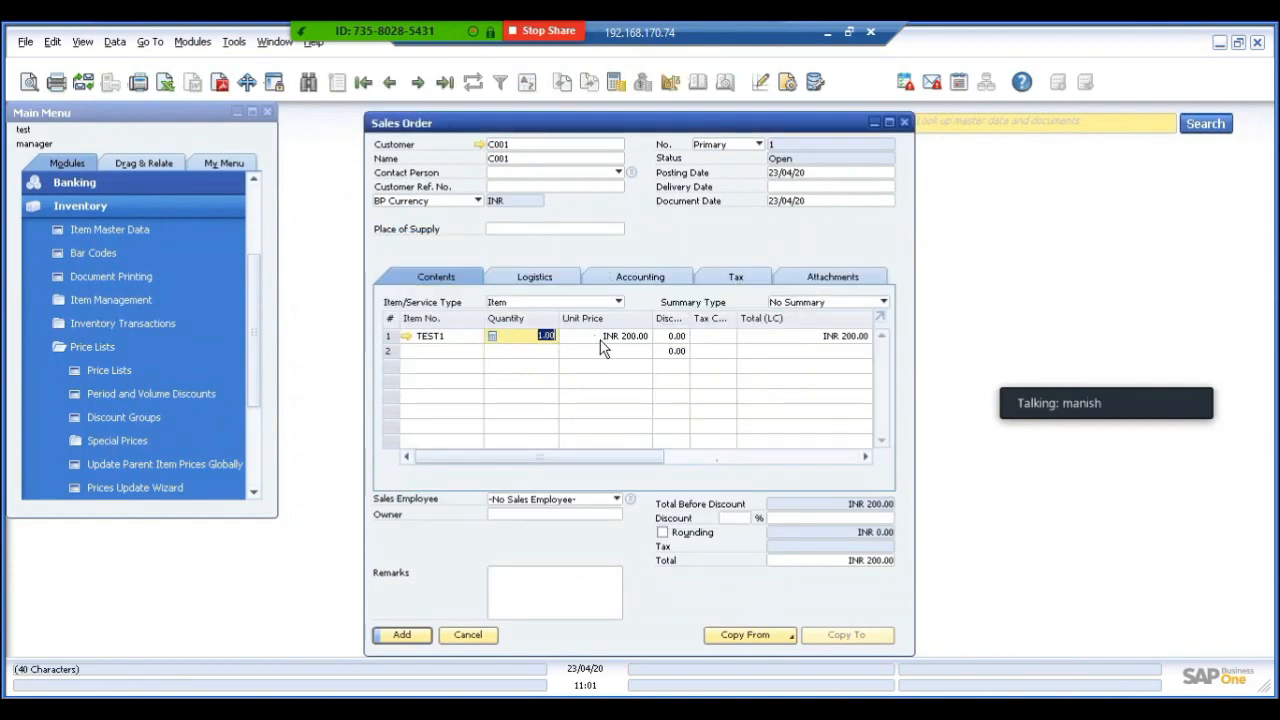
pyautogui.click(607, 340)
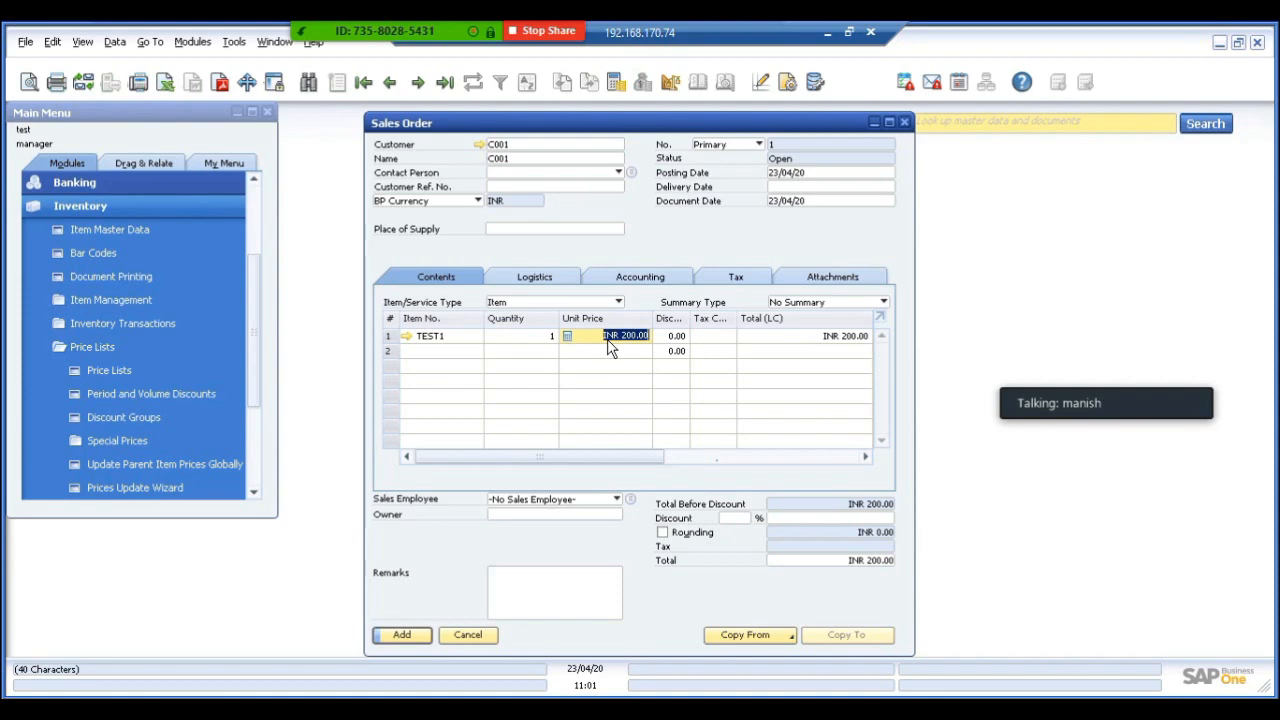
pyautogui.write('250')
pyautogui.press('Tab')
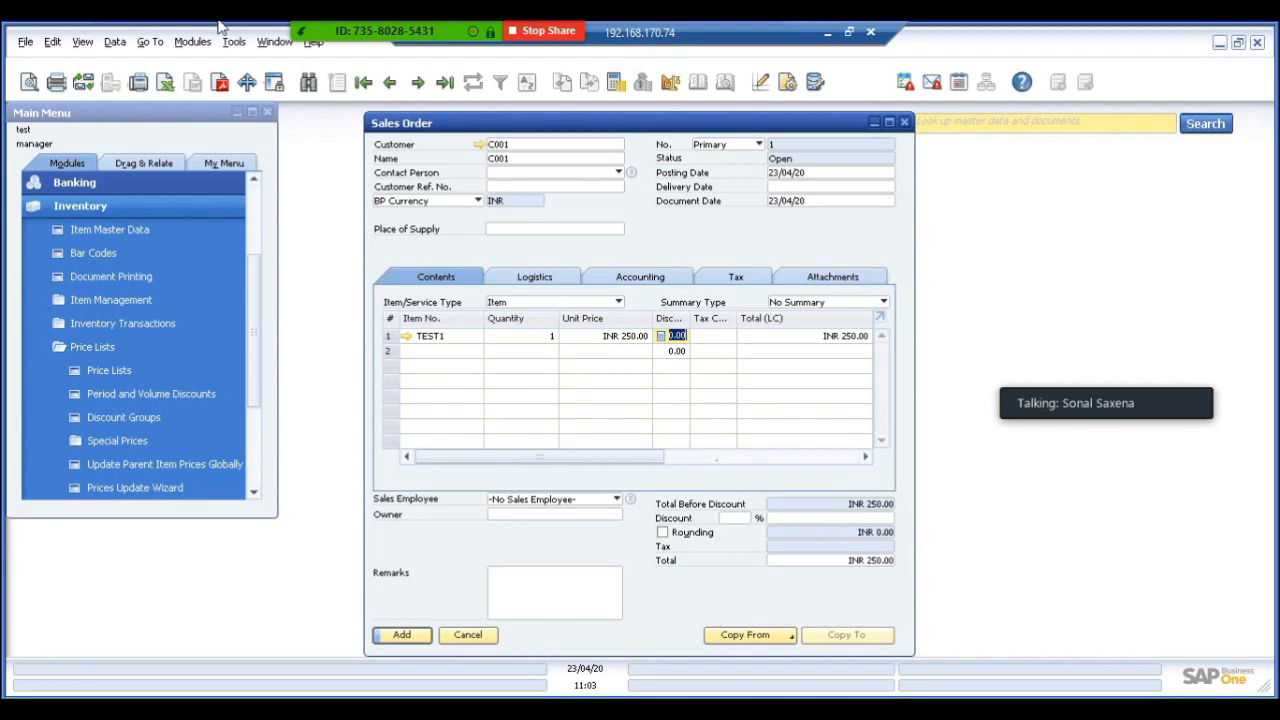
pyautogui.moveTo(415, 31)
pyautogui.click(177, 37)
pyautogui.click(119, 60)
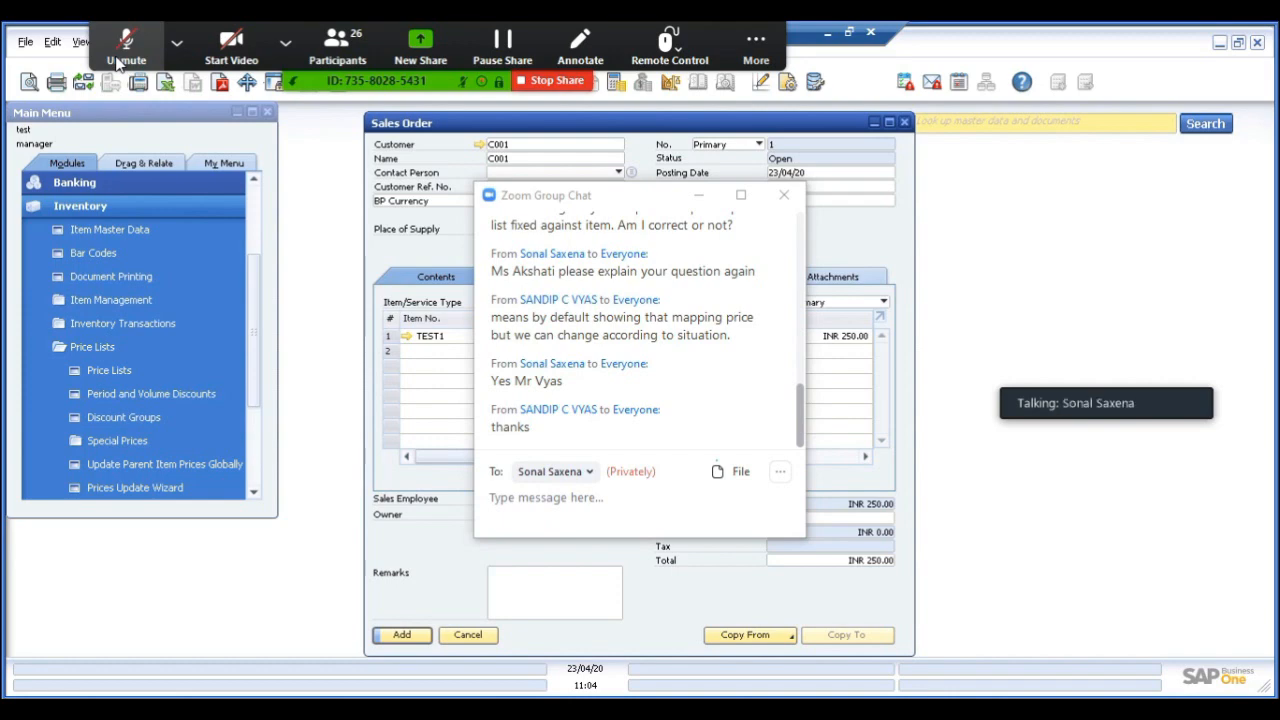
pyautogui.click(117, 62)
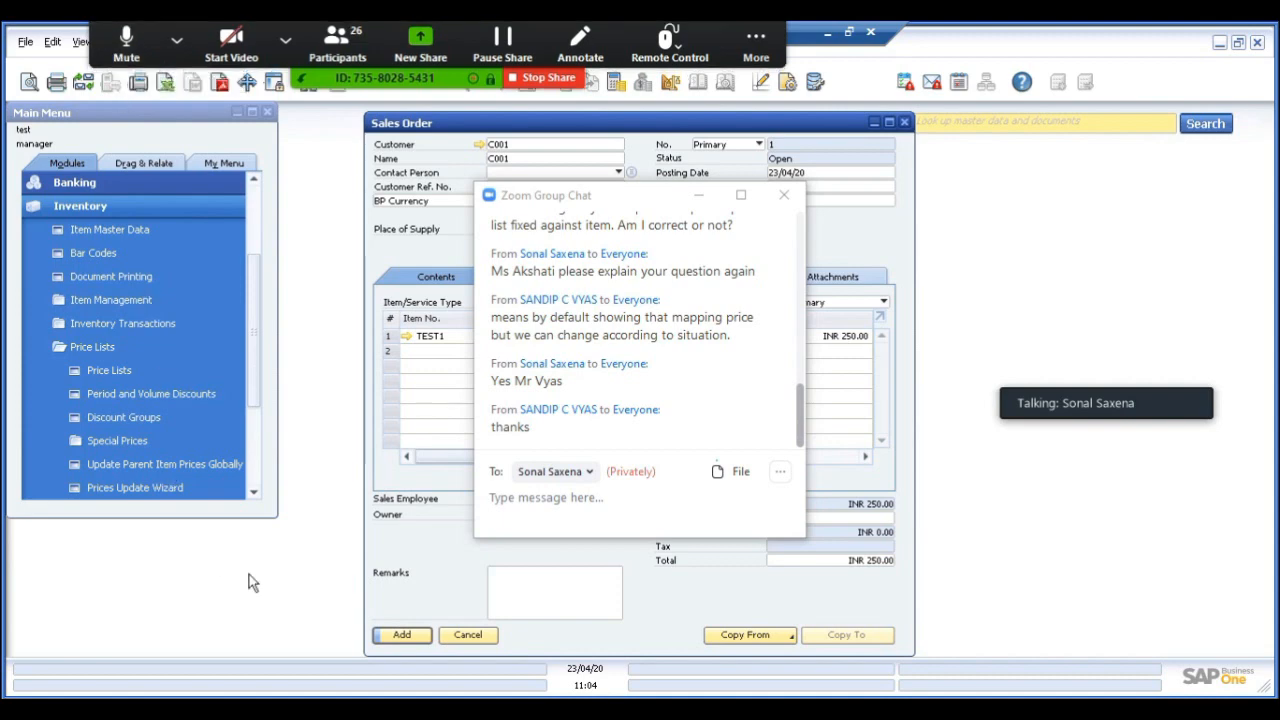
# Step: Discard the open sales order for C001 and review the item prices in Price List 01
pyautogui.click(474, 638)
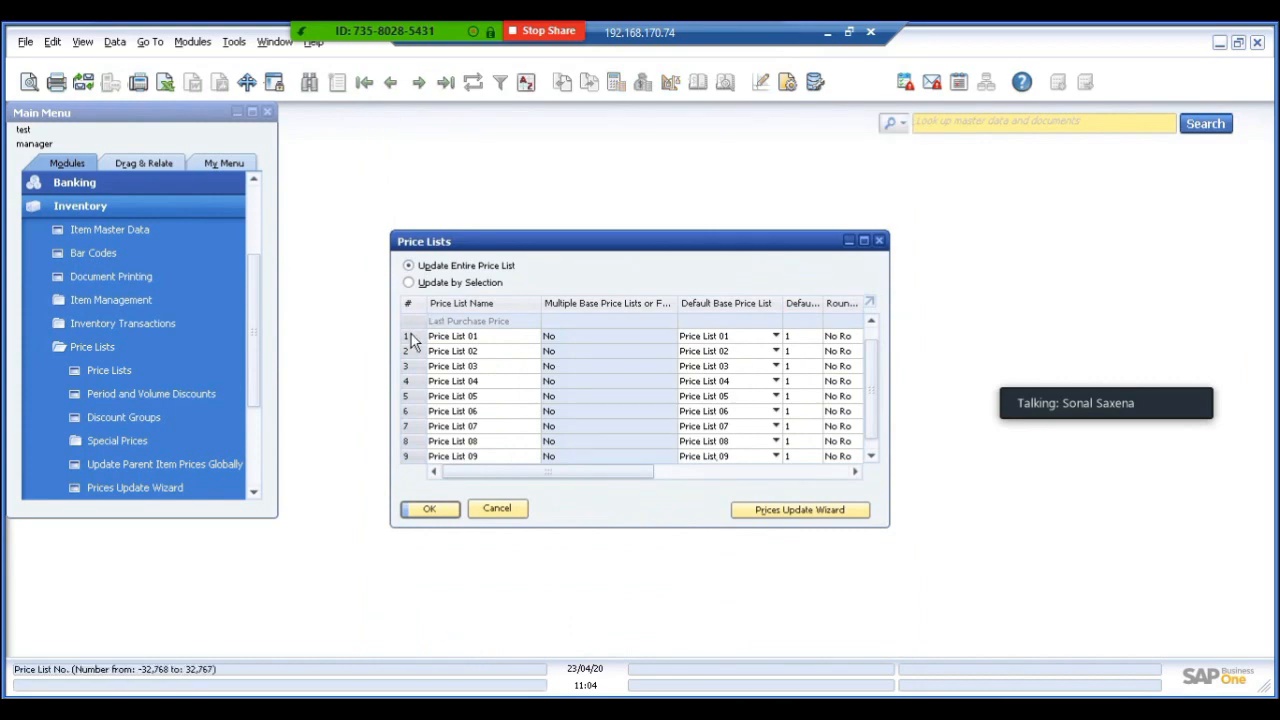
pyautogui.click(864, 240)
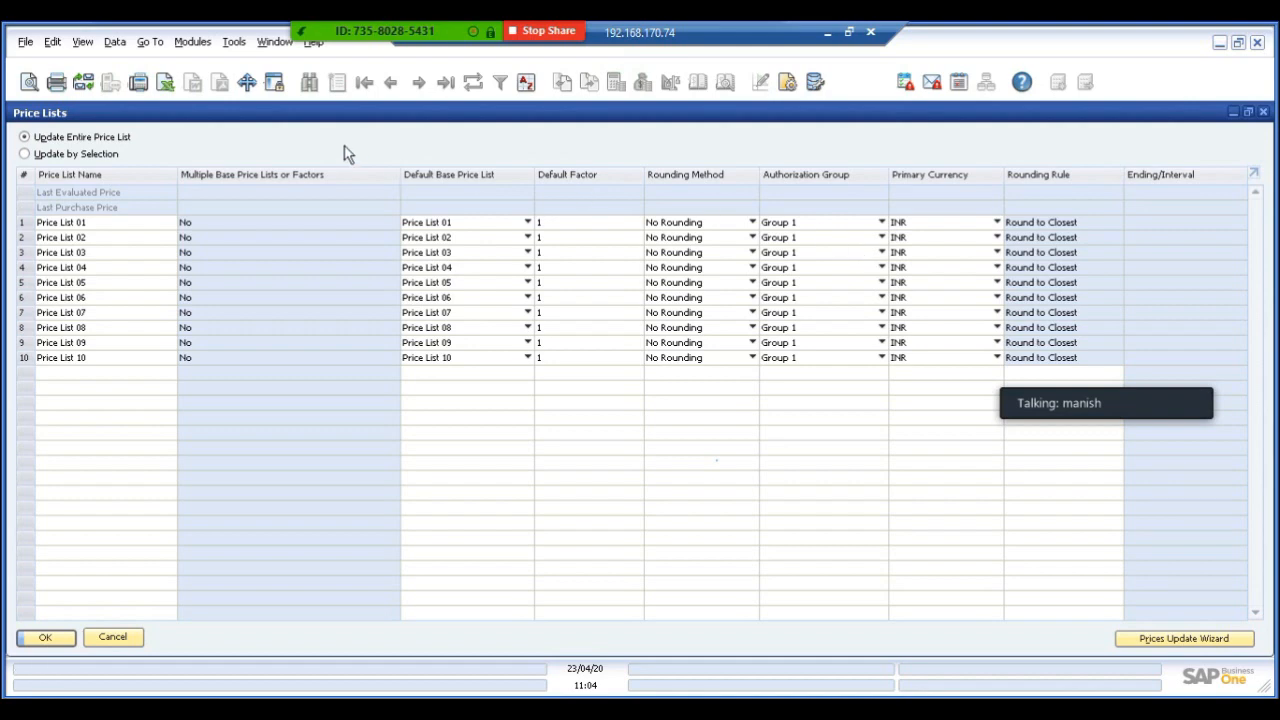
pyautogui.doubleClick(24, 229)
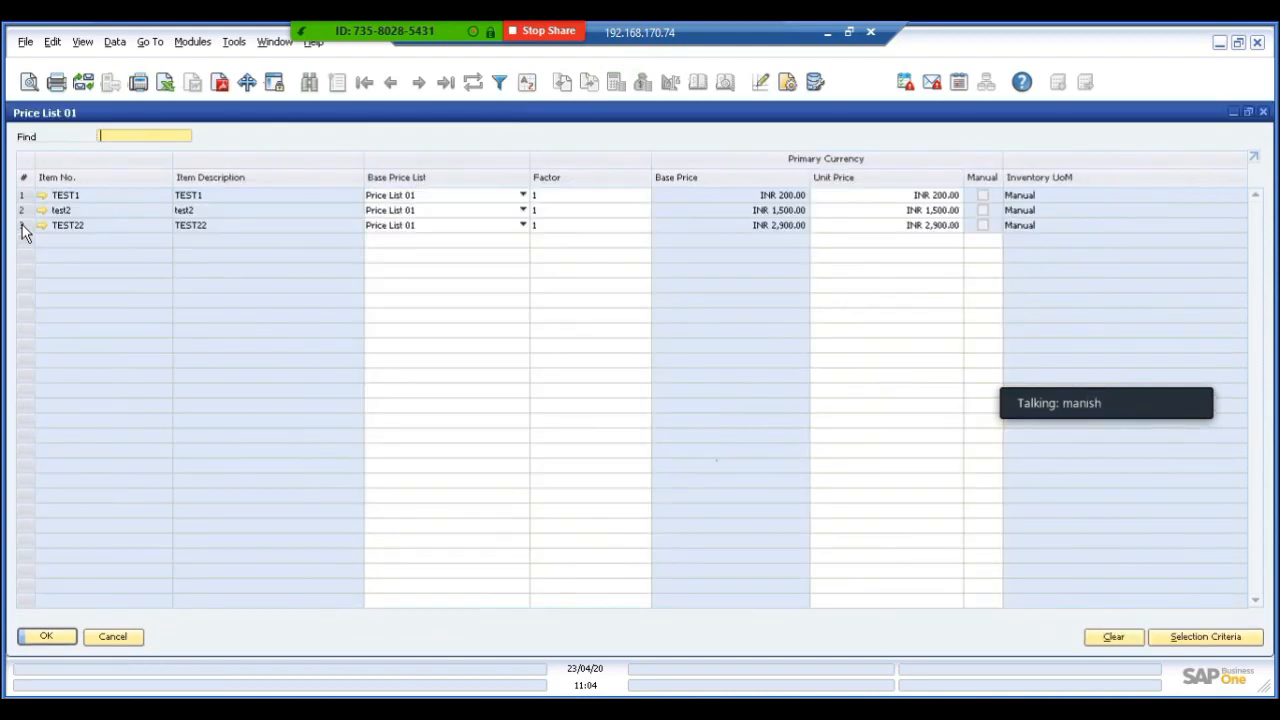
pyautogui.click(113, 638)
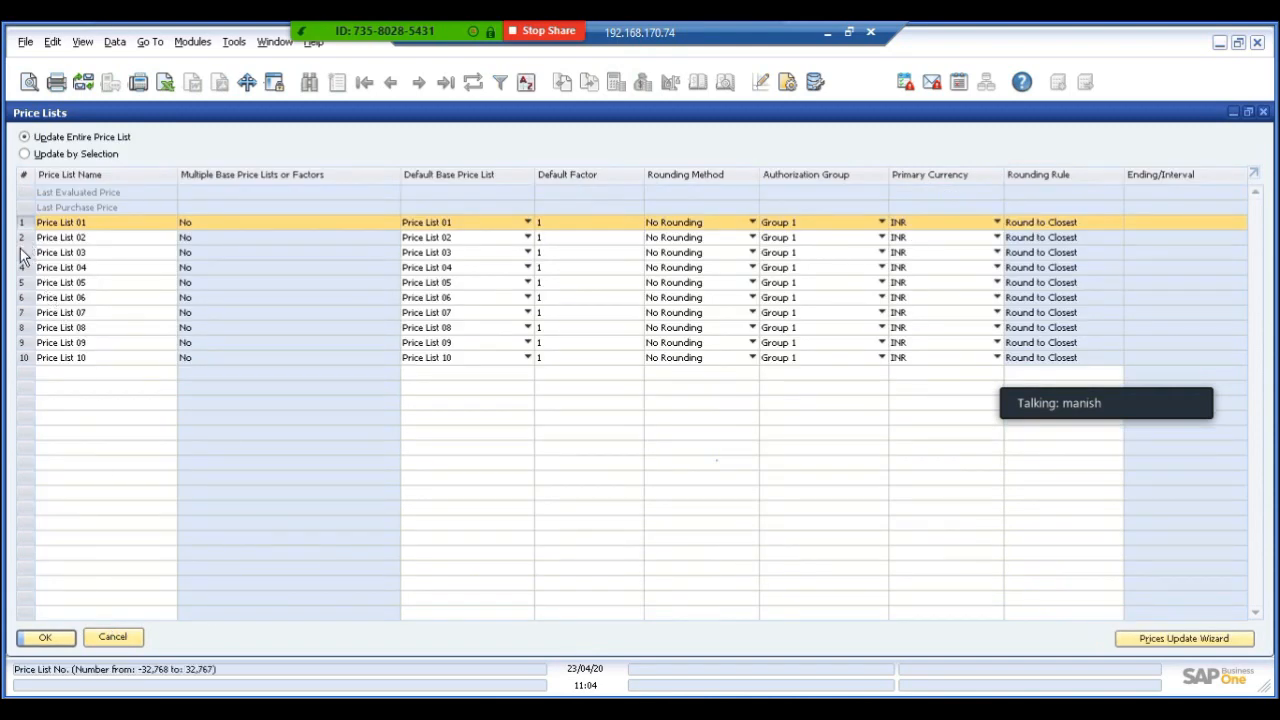
# Step: Set Price List 03's default base price list to Price List 01 and try to update all its prices
pyautogui.click(22, 254)
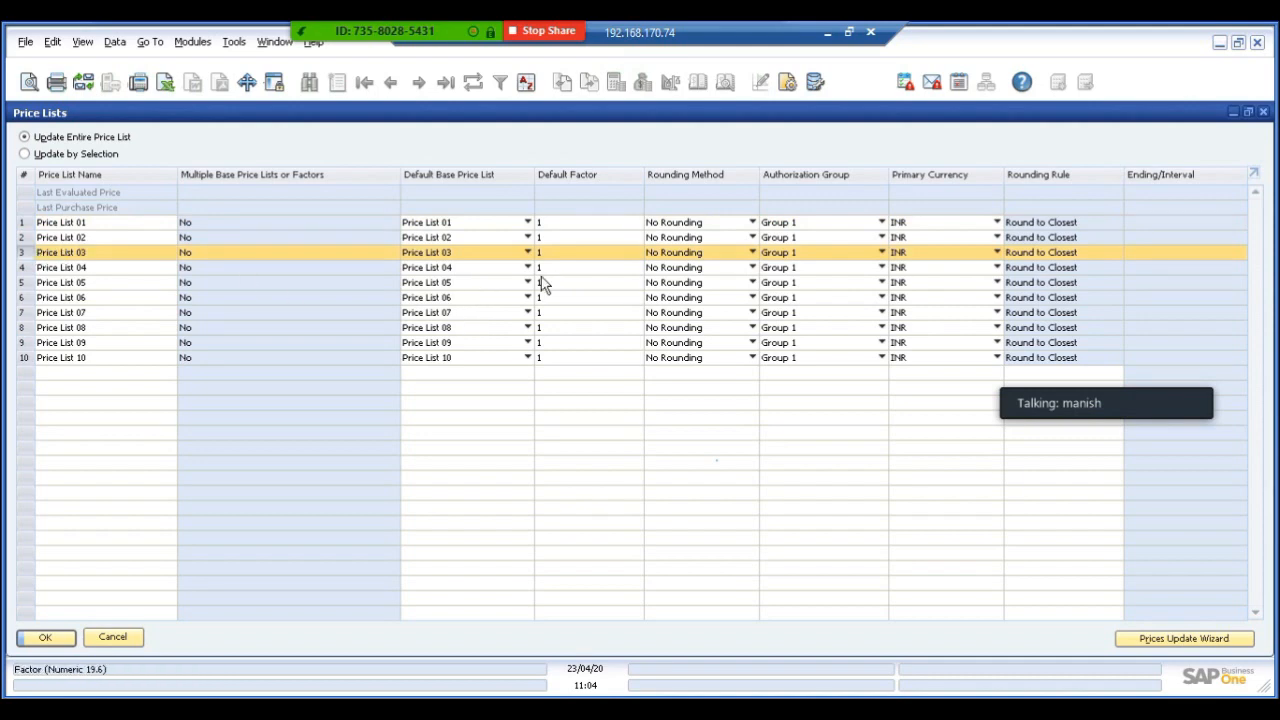
pyautogui.click(452, 253)
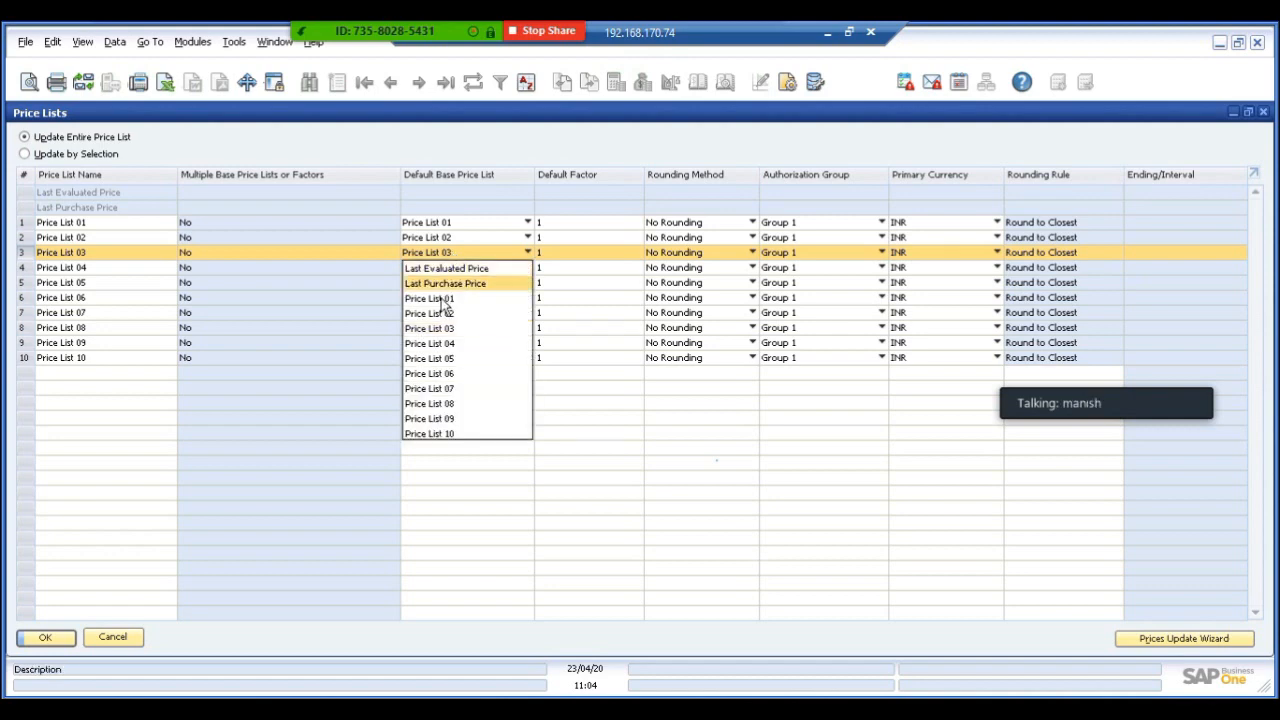
pyautogui.click(442, 300)
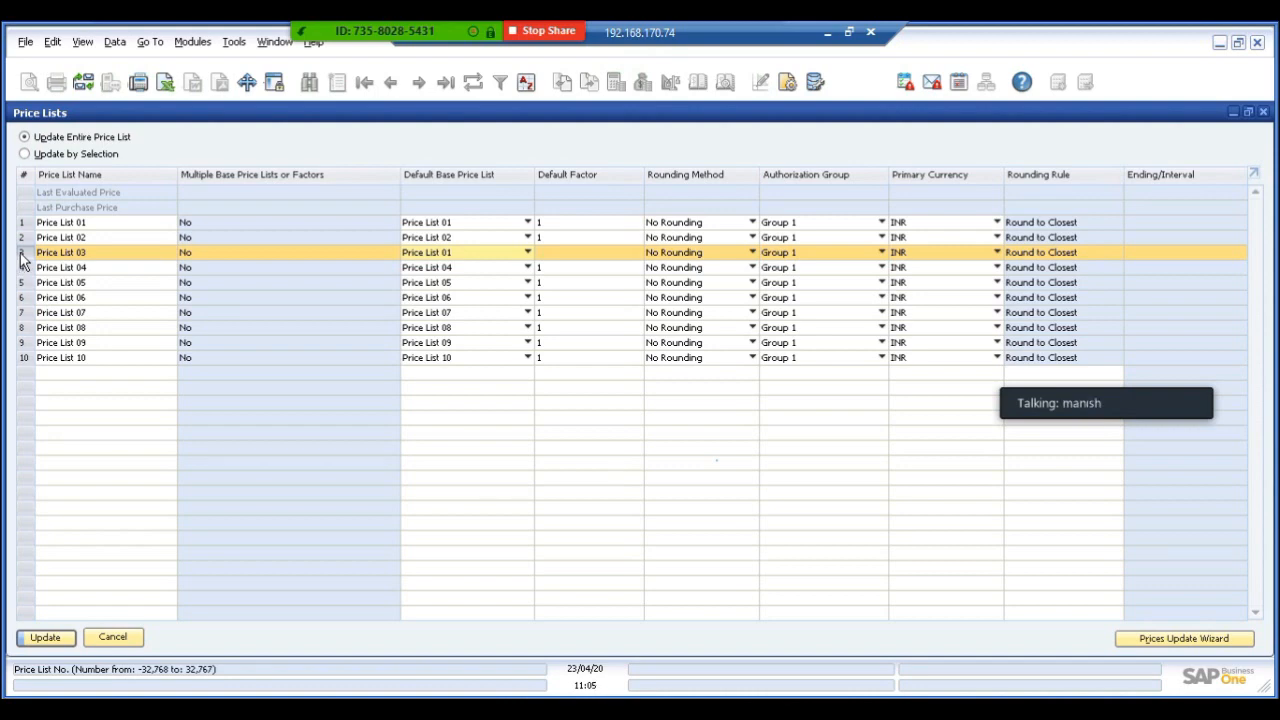
pyautogui.click(44, 638)
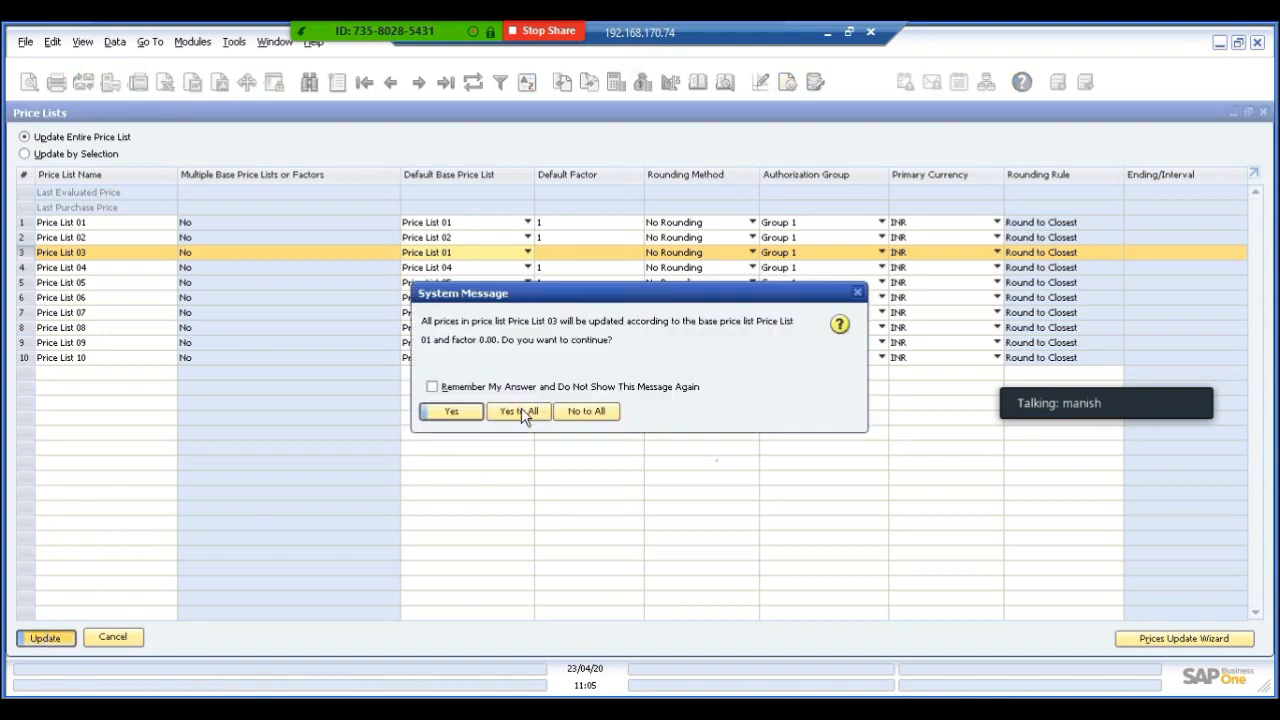
pyautogui.click(520, 412)
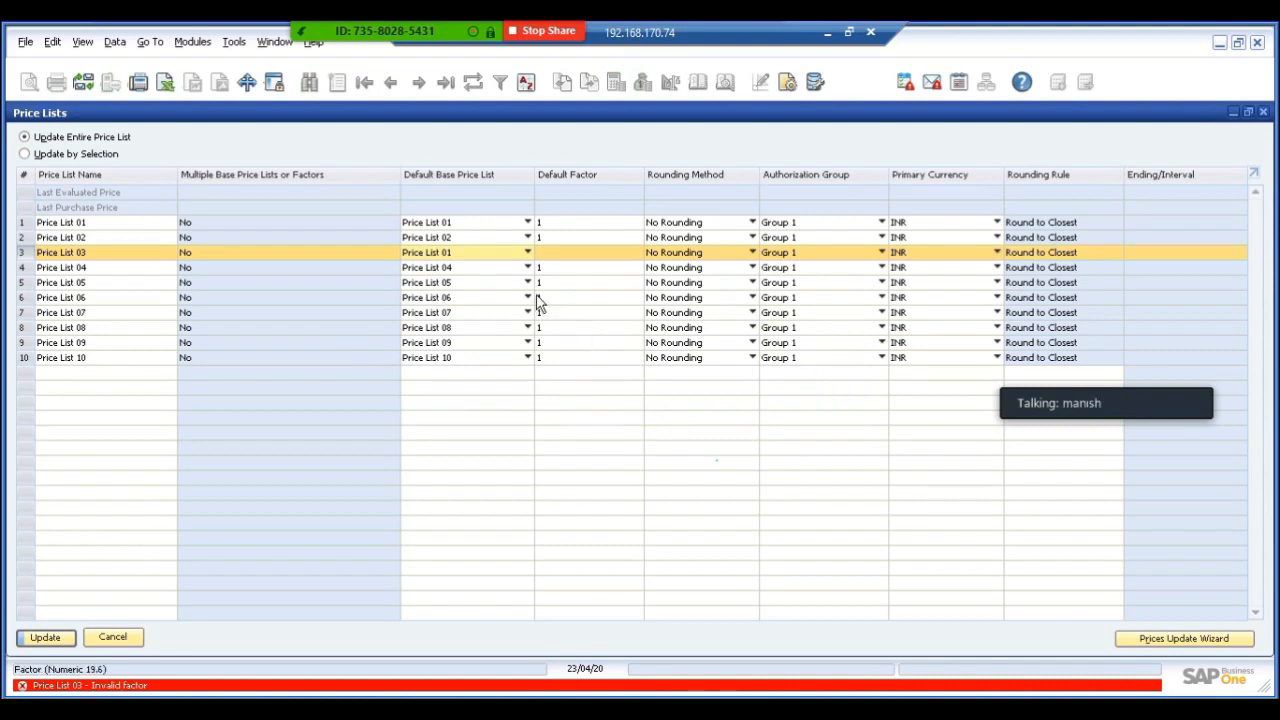
# Step: Set Price List 03's default factor to 1.5 and apply the update to all its prices
pyautogui.click(561, 252)
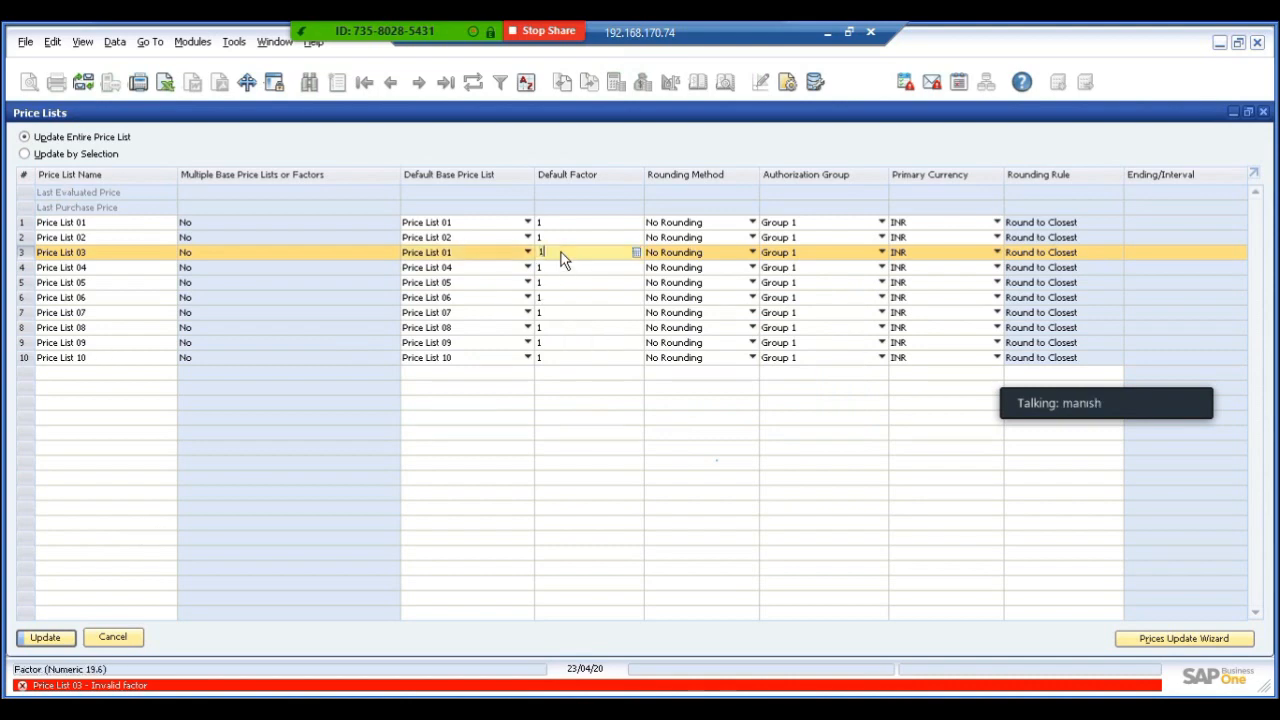
pyautogui.write('1')
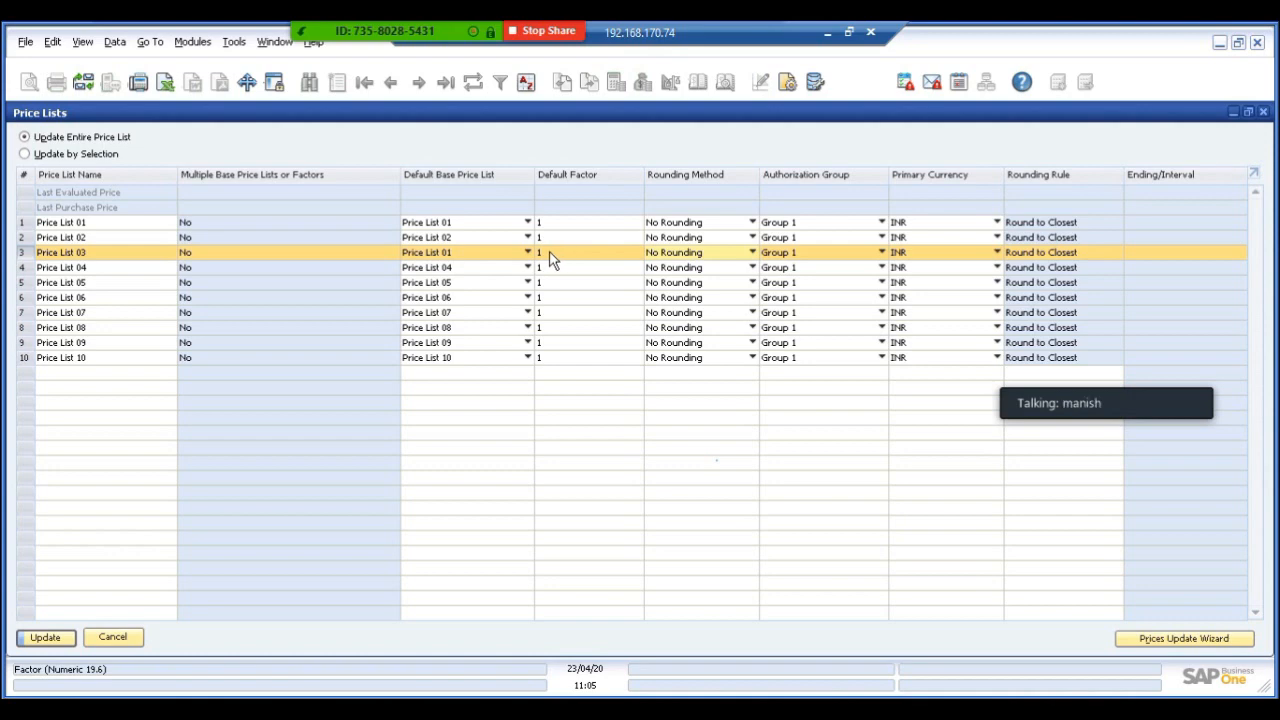
pyautogui.click(550, 256)
pyautogui.write('1')
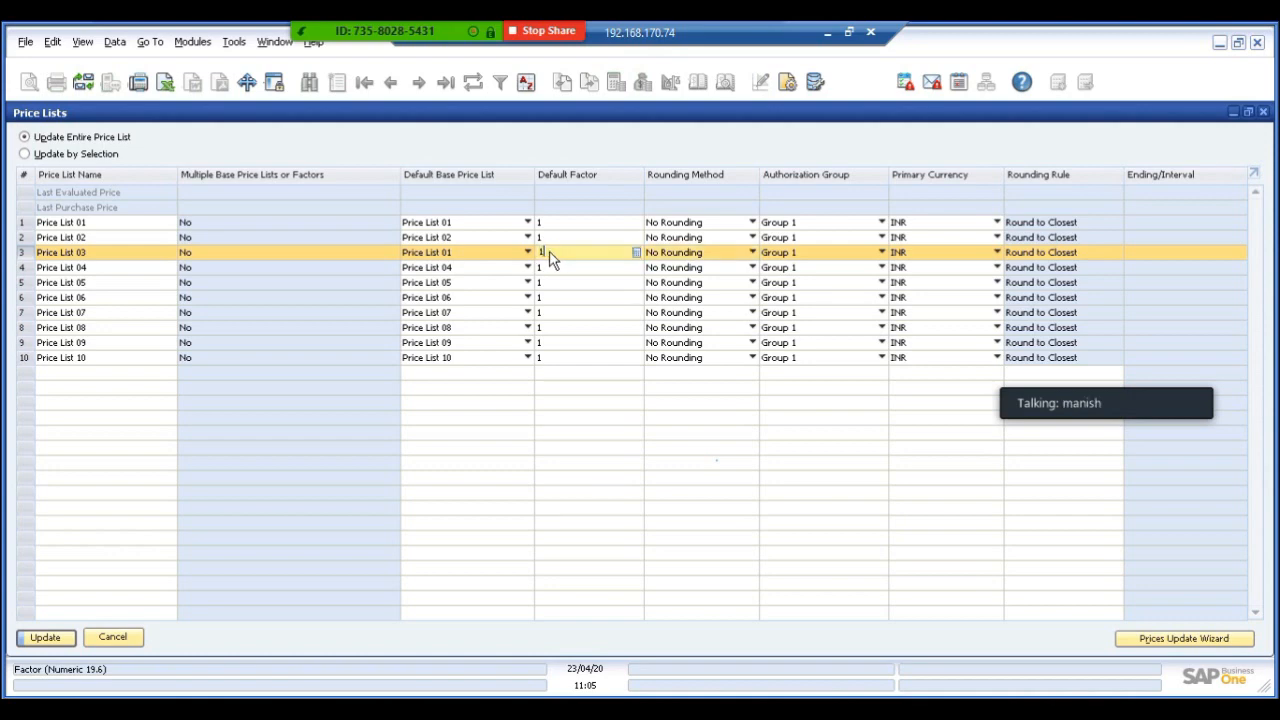
pyautogui.write('.5')
pyautogui.press('Tab')
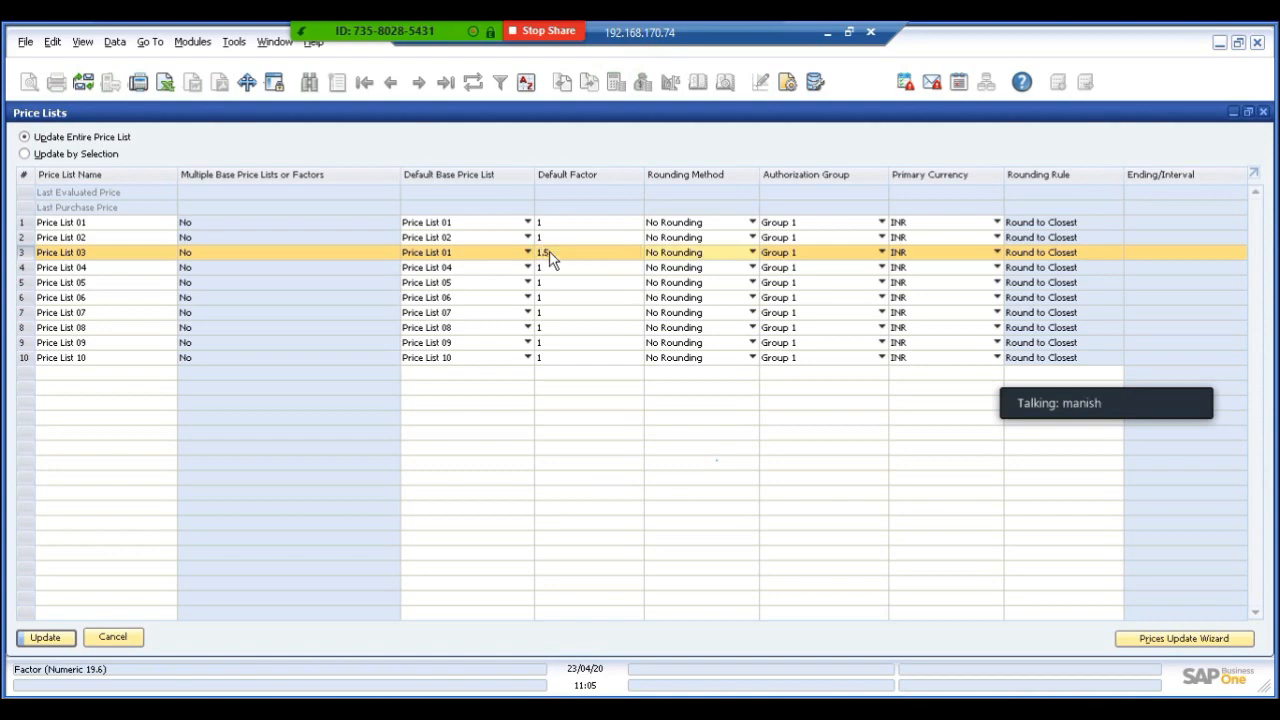
pyautogui.click(48, 640)
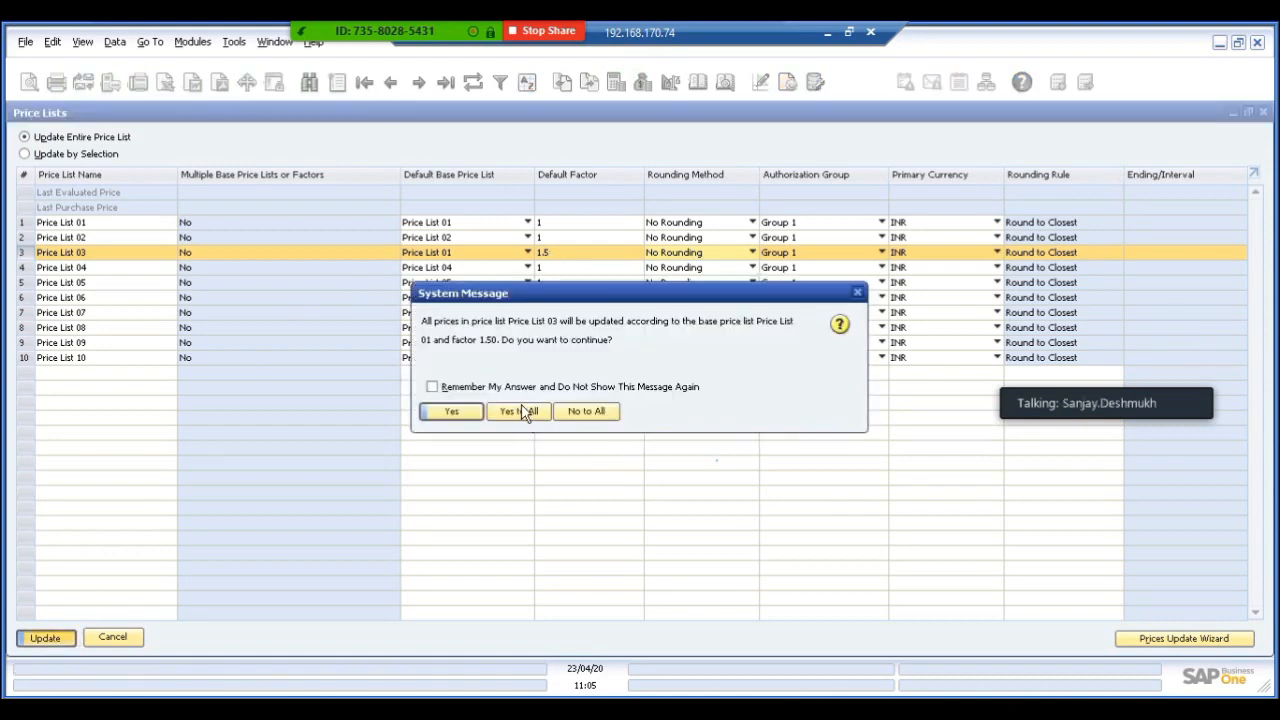
pyautogui.click(520, 411)
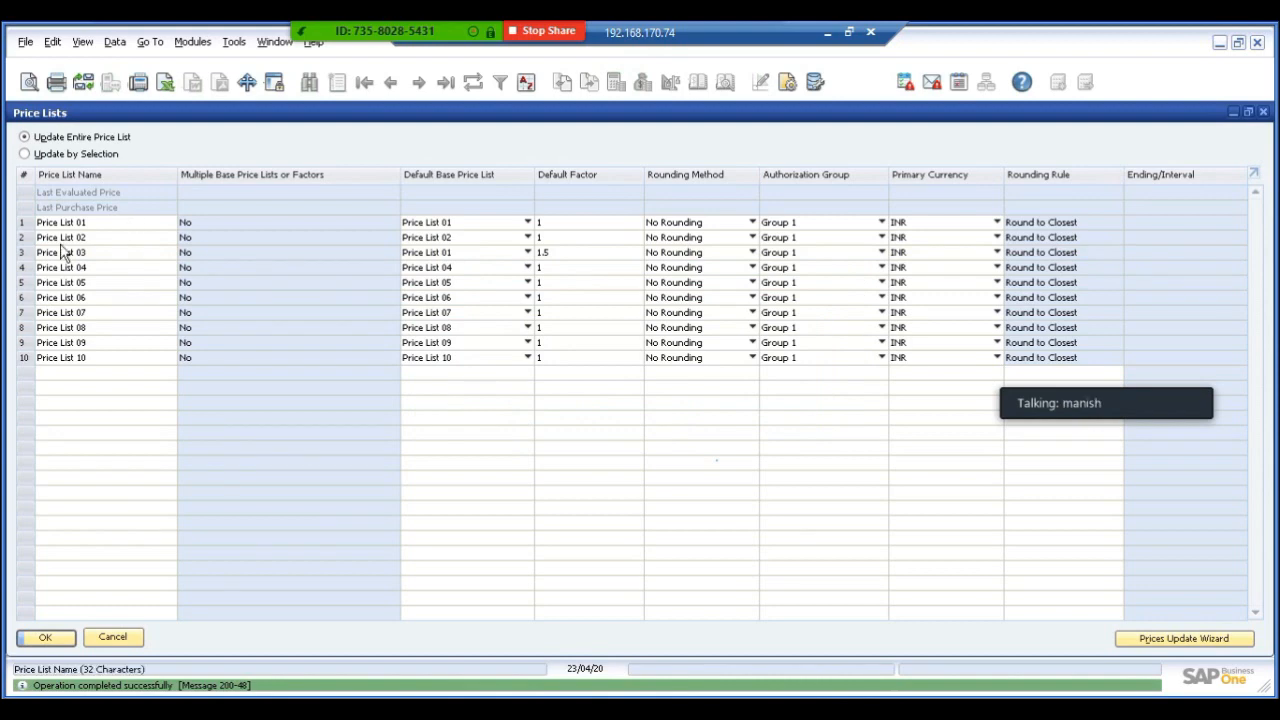
# Step: Open Price List 03 and check the base and unit prices of its items, including TEST1
pyautogui.doubleClick(24, 252)
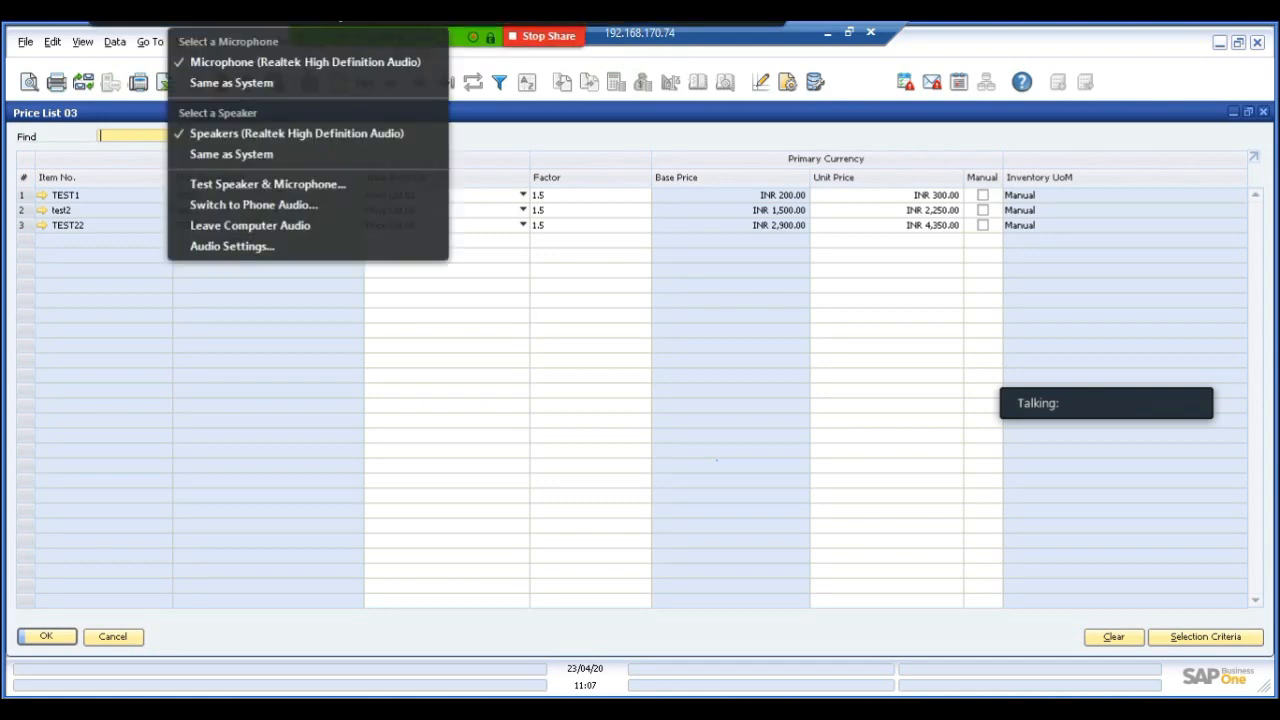
pyautogui.click(24, 198)
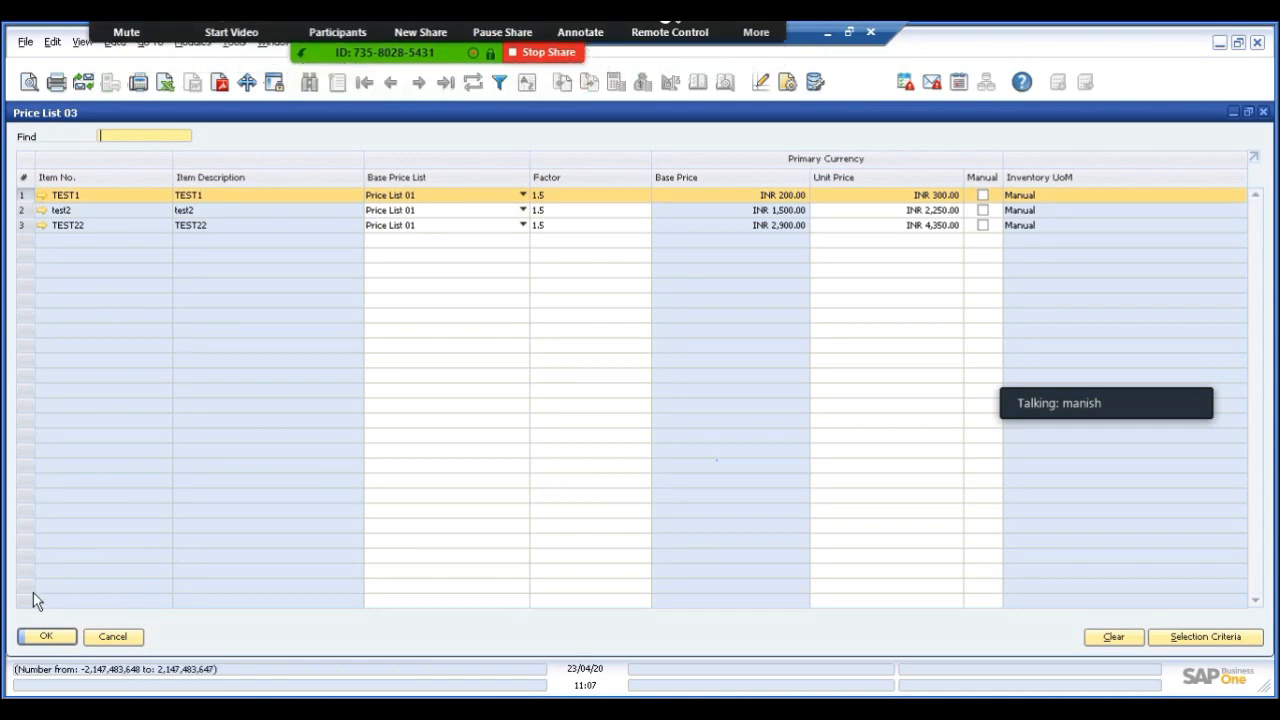
pyautogui.click(58, 637)
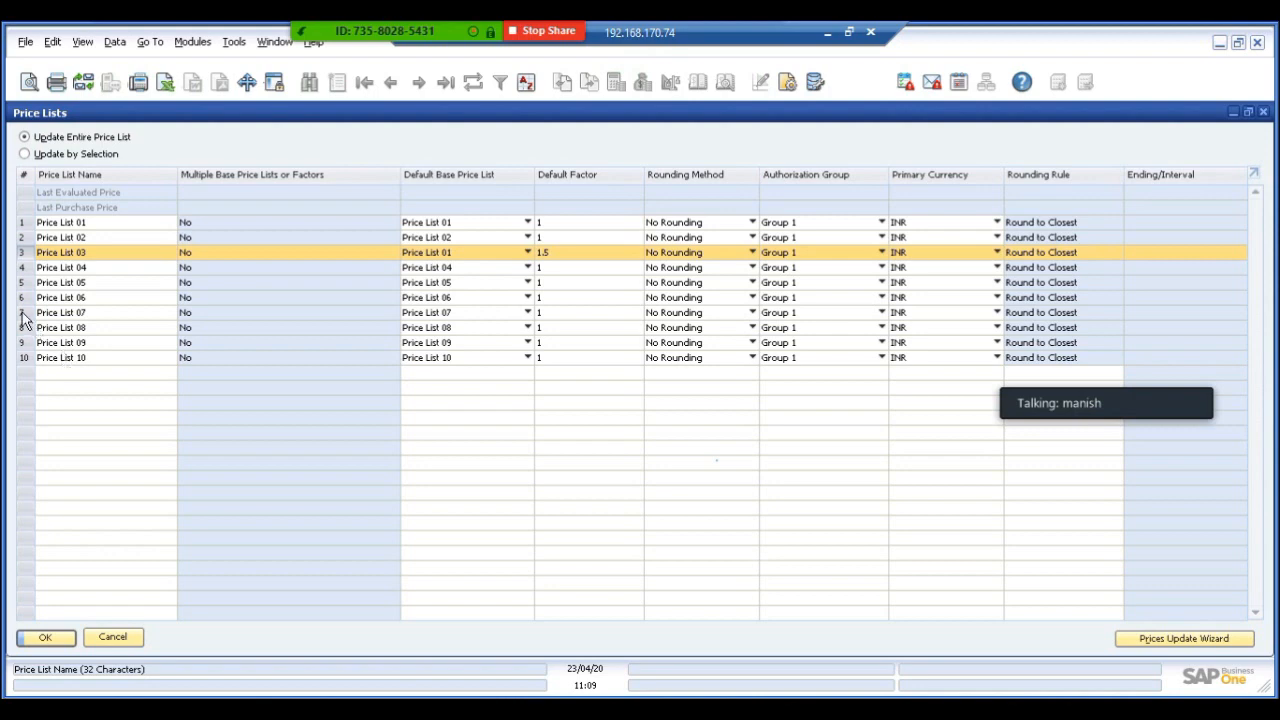
# Step: Check the item unit prices held in the Last Purchase Price and Last Evaluated Price lists
pyautogui.doubleClick(25, 208)
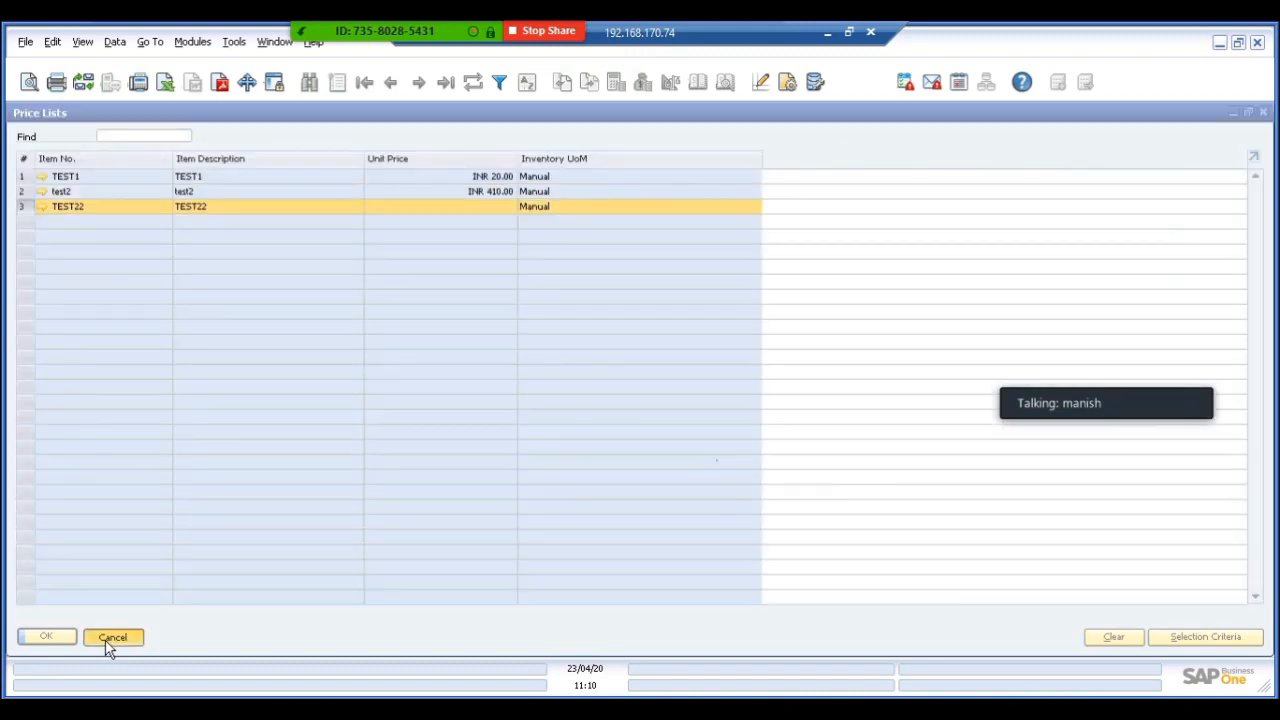
pyautogui.click(110, 641)
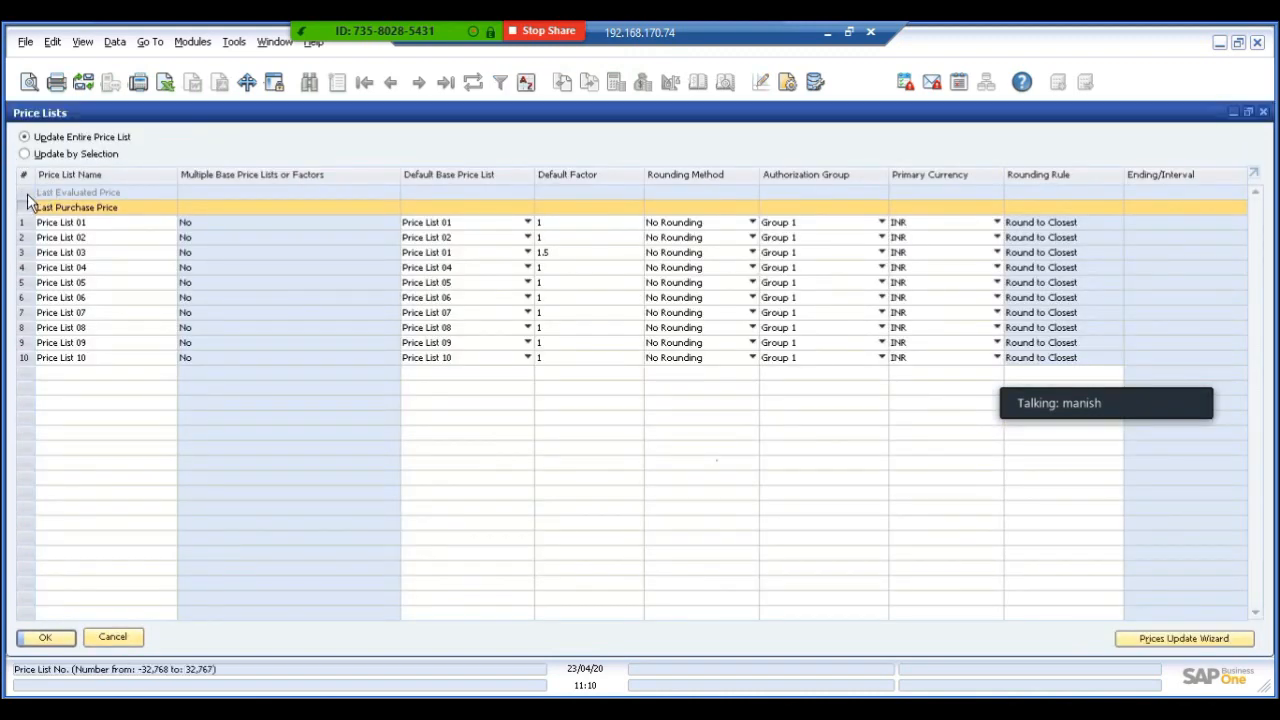
pyautogui.doubleClick(28, 197)
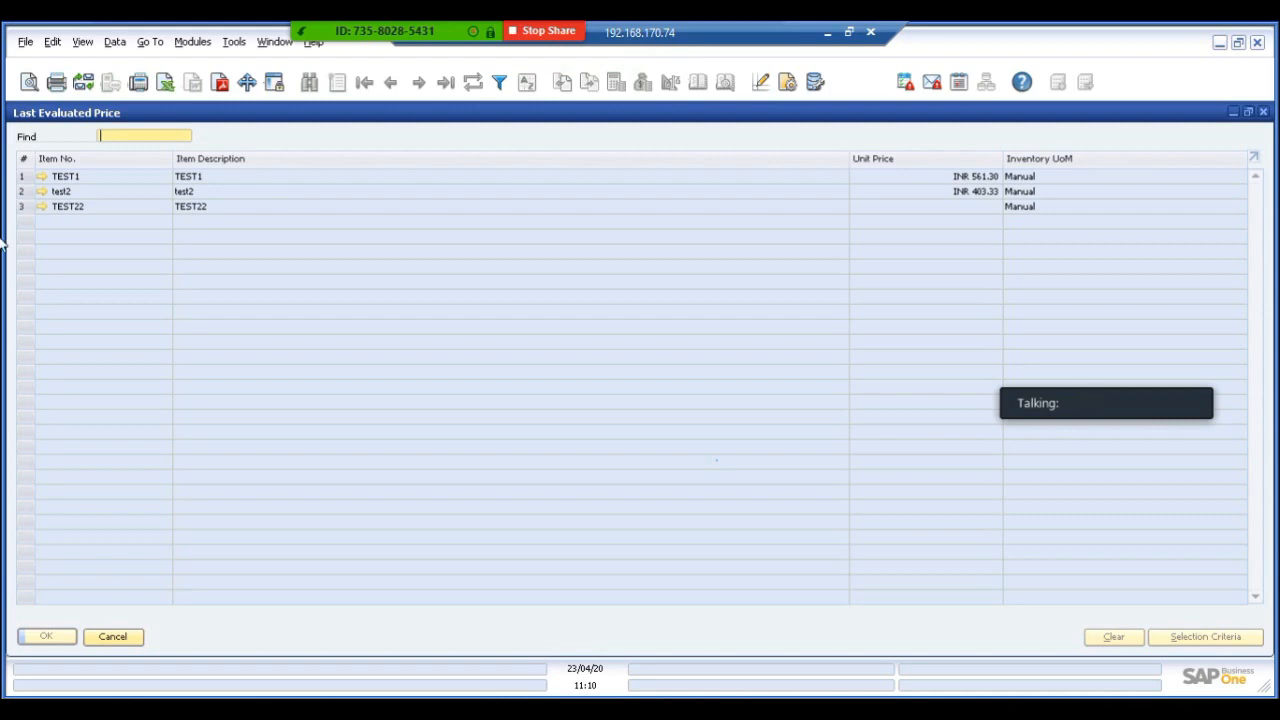
pyautogui.click(116, 637)
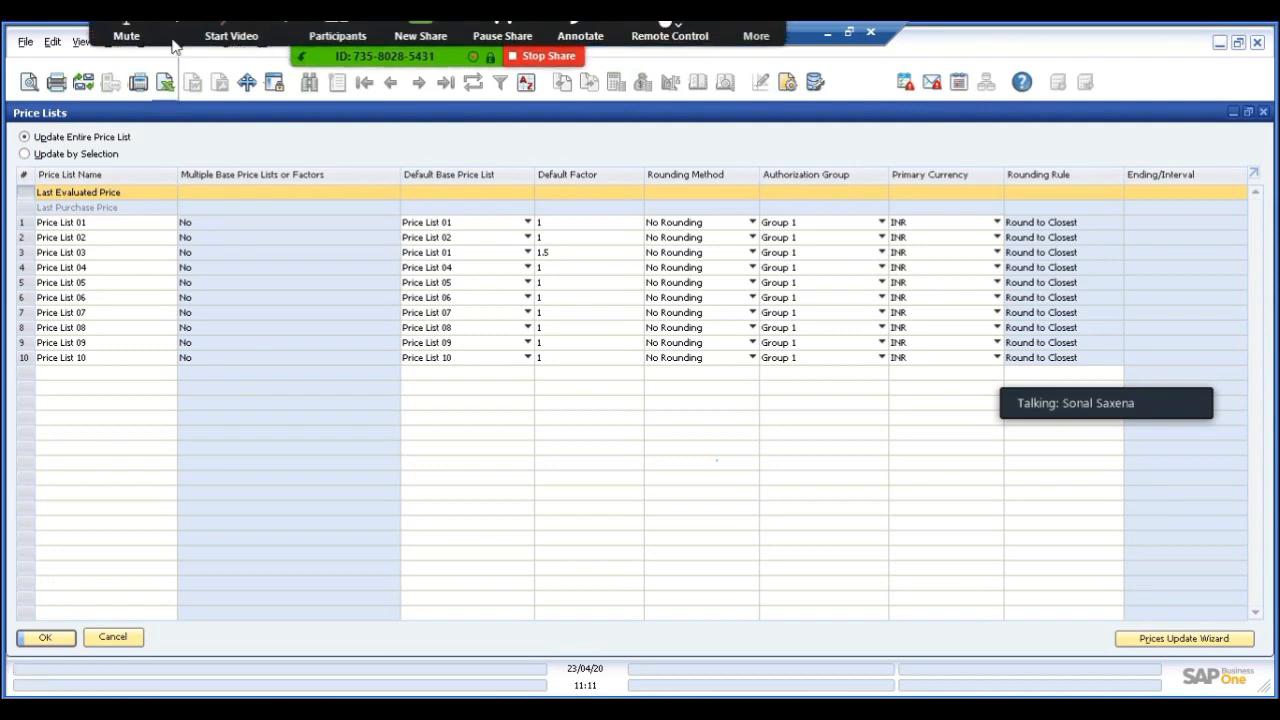
pyautogui.click(176, 33)
pyautogui.click(127, 38)
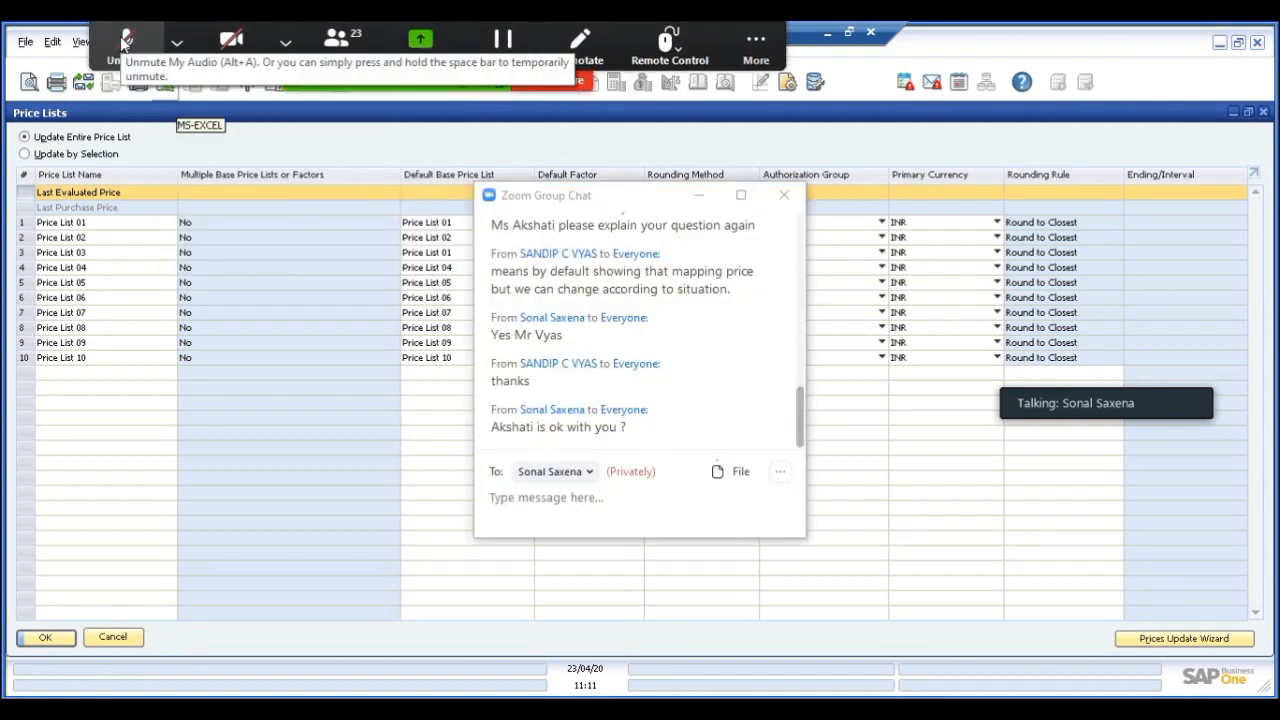
pyautogui.click(125, 42)
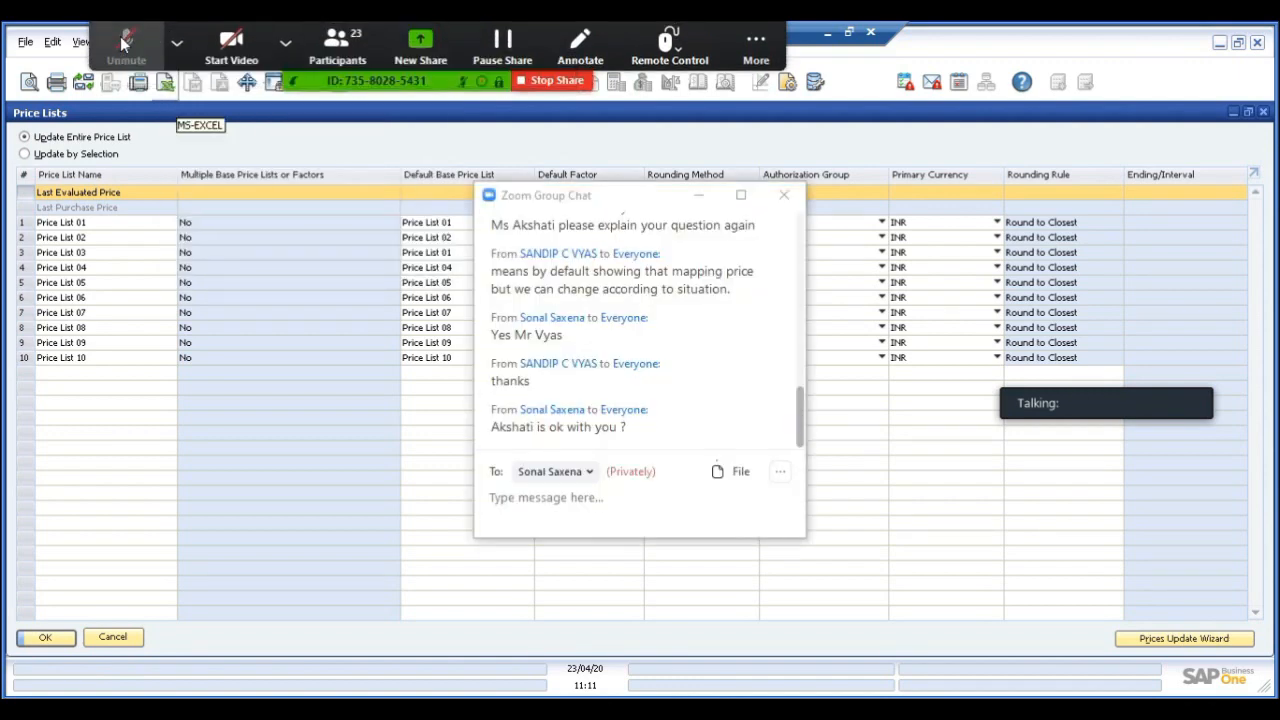
# Step: Leave the price list overview and open a new inventory Goods Receipt in a maximized window
pyautogui.click(43, 642)
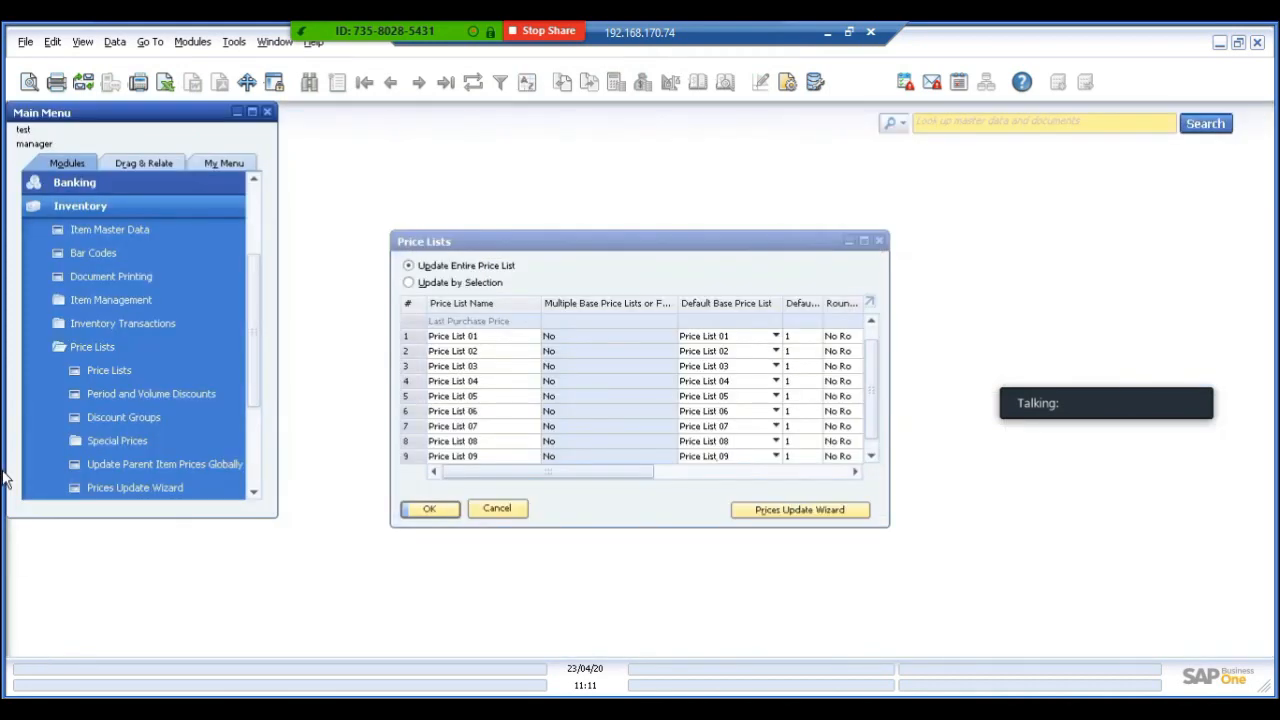
pyautogui.click(123, 324)
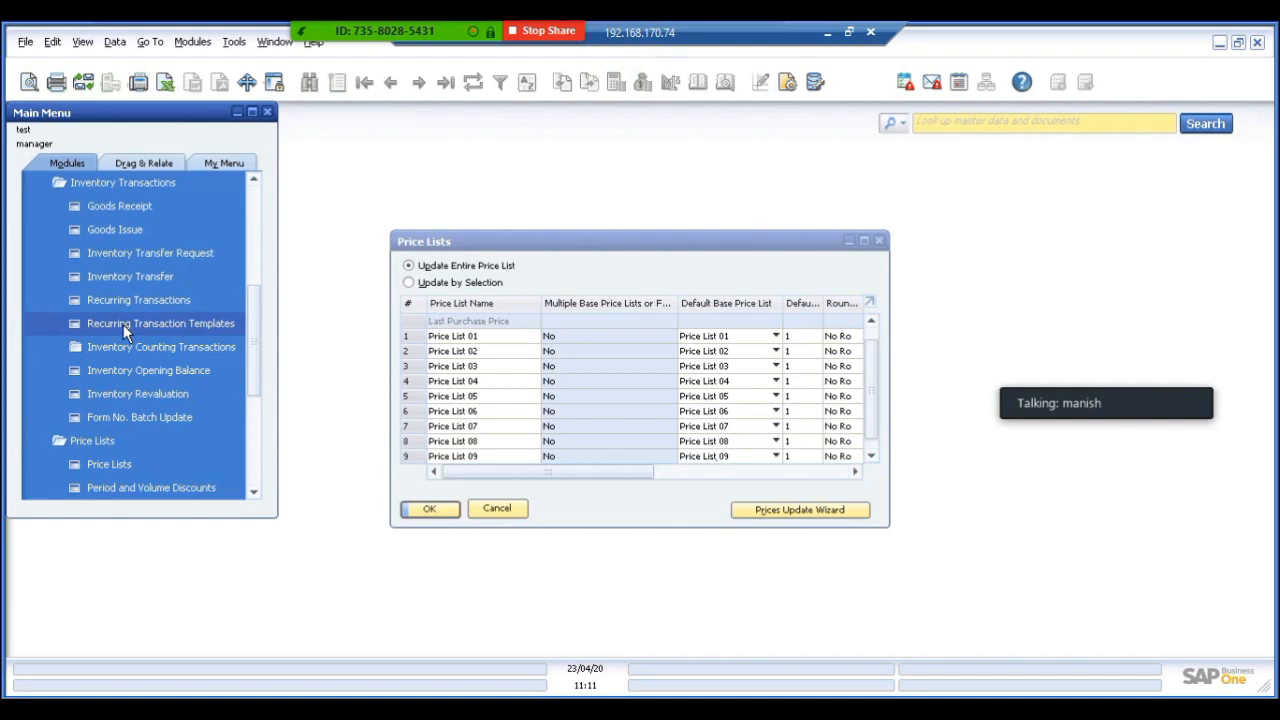
pyautogui.click(125, 205)
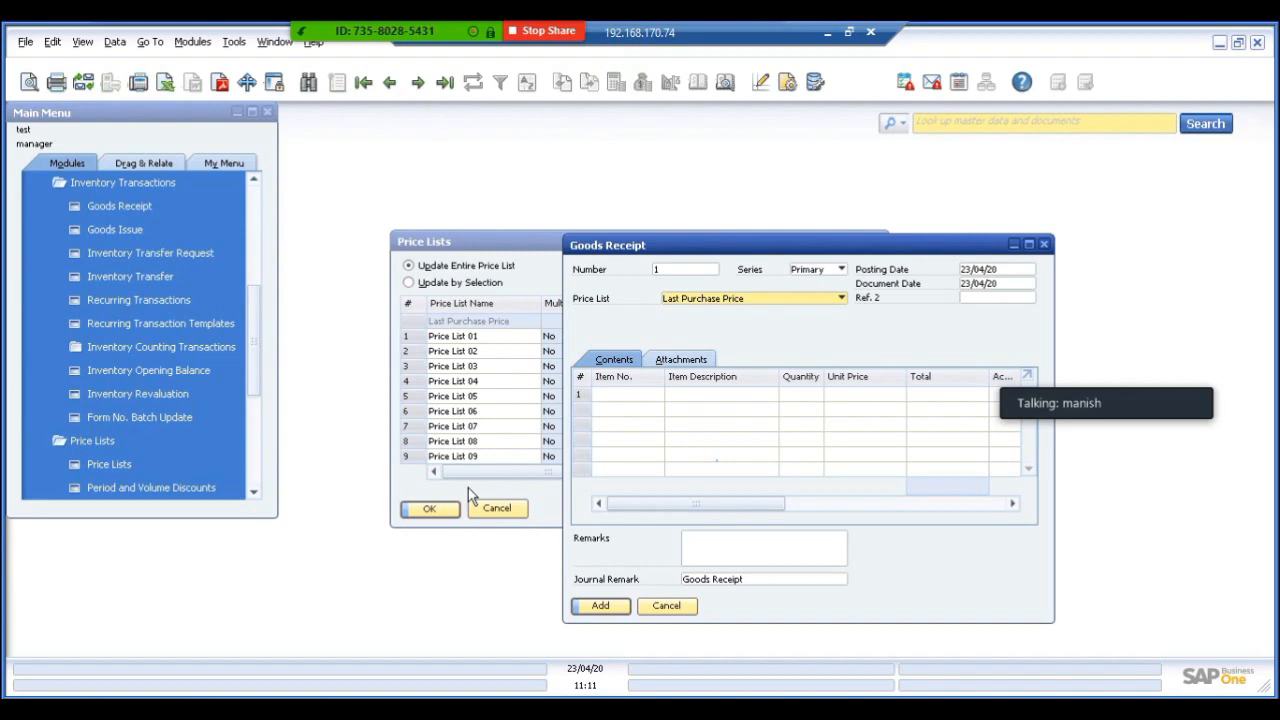
pyautogui.click(1029, 244)
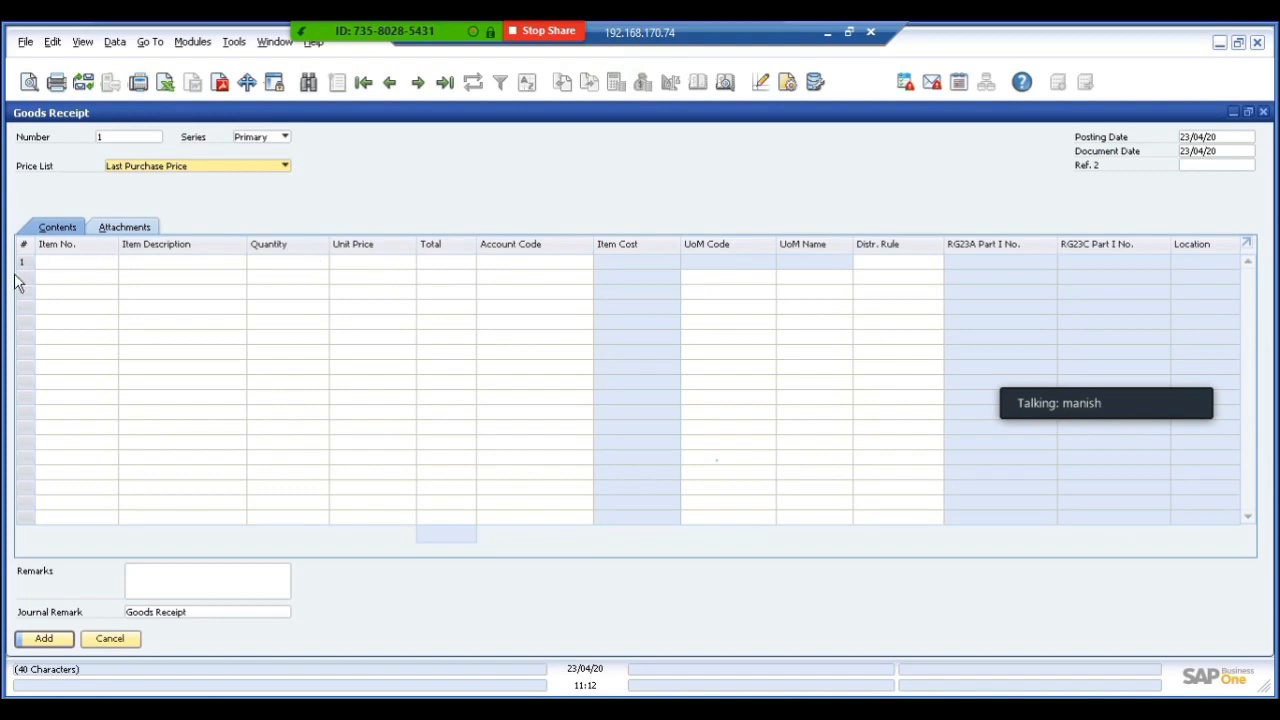
# Step: Add item TEST22 to the first line of the goods receipt with a quantity of 10
pyautogui.click(54, 262)
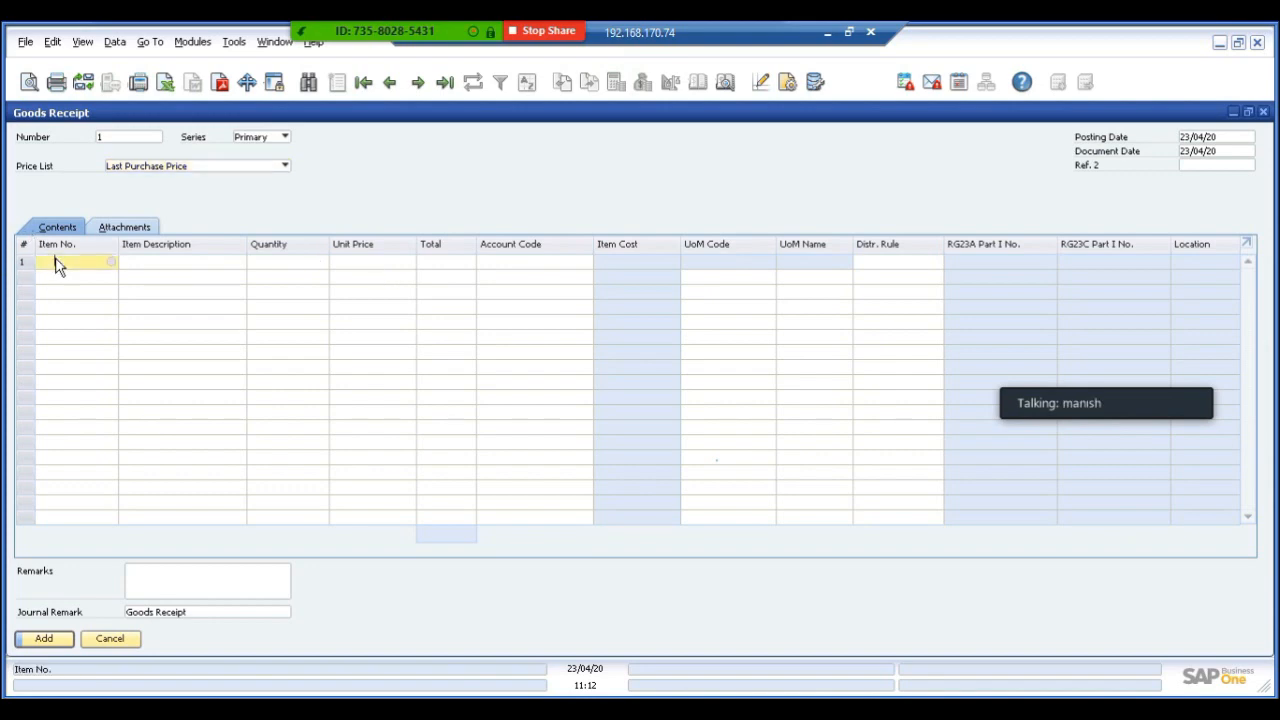
pyautogui.press('Tab')
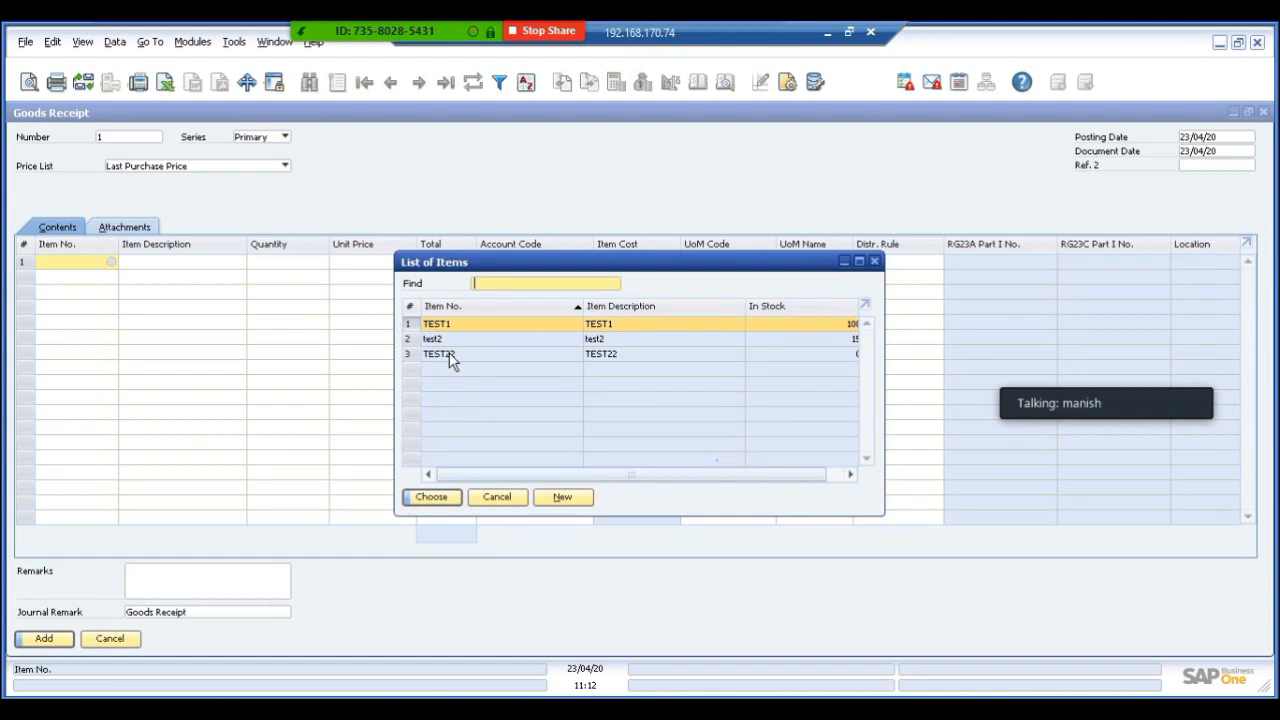
pyautogui.click(449, 352)
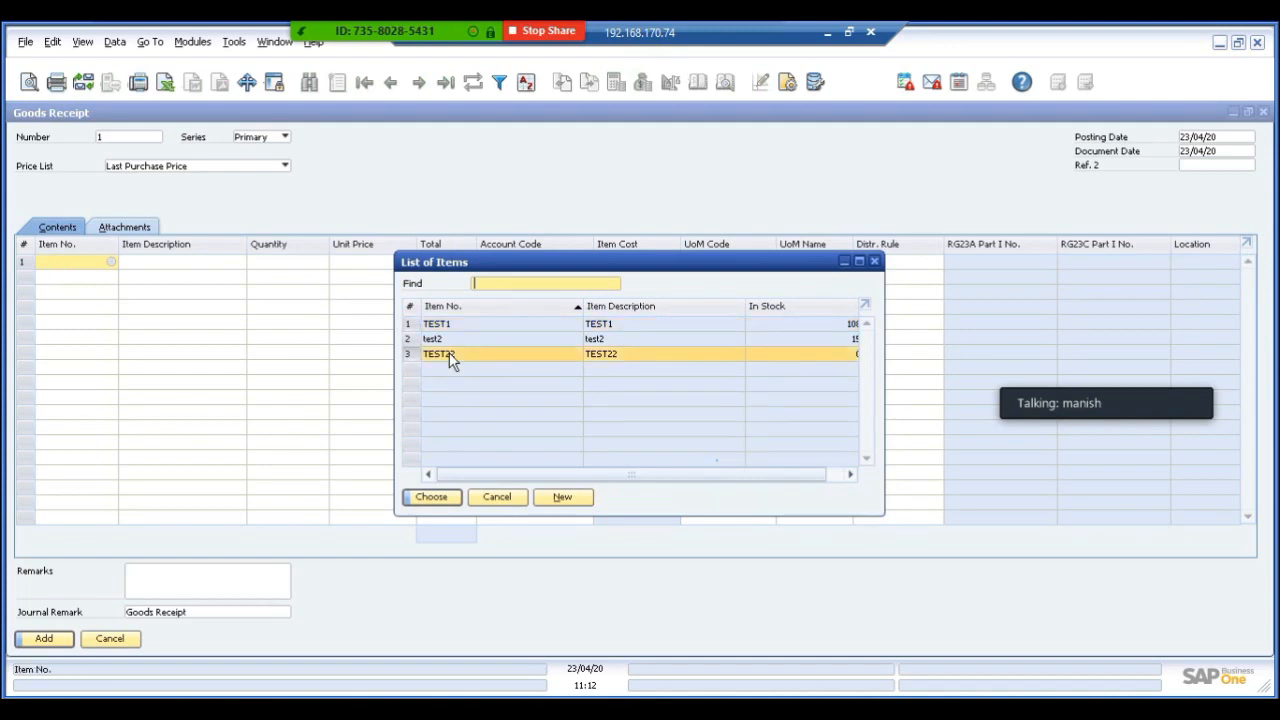
pyautogui.doubleClick(449, 352)
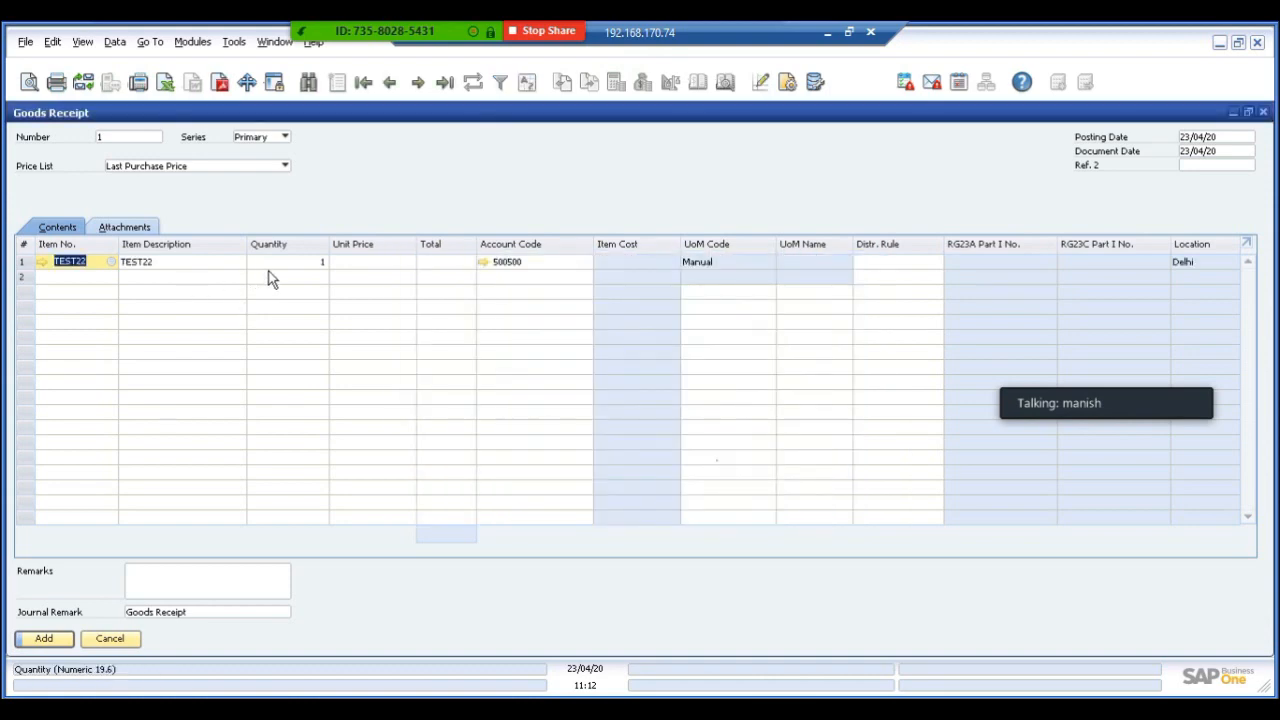
pyautogui.click(283, 268)
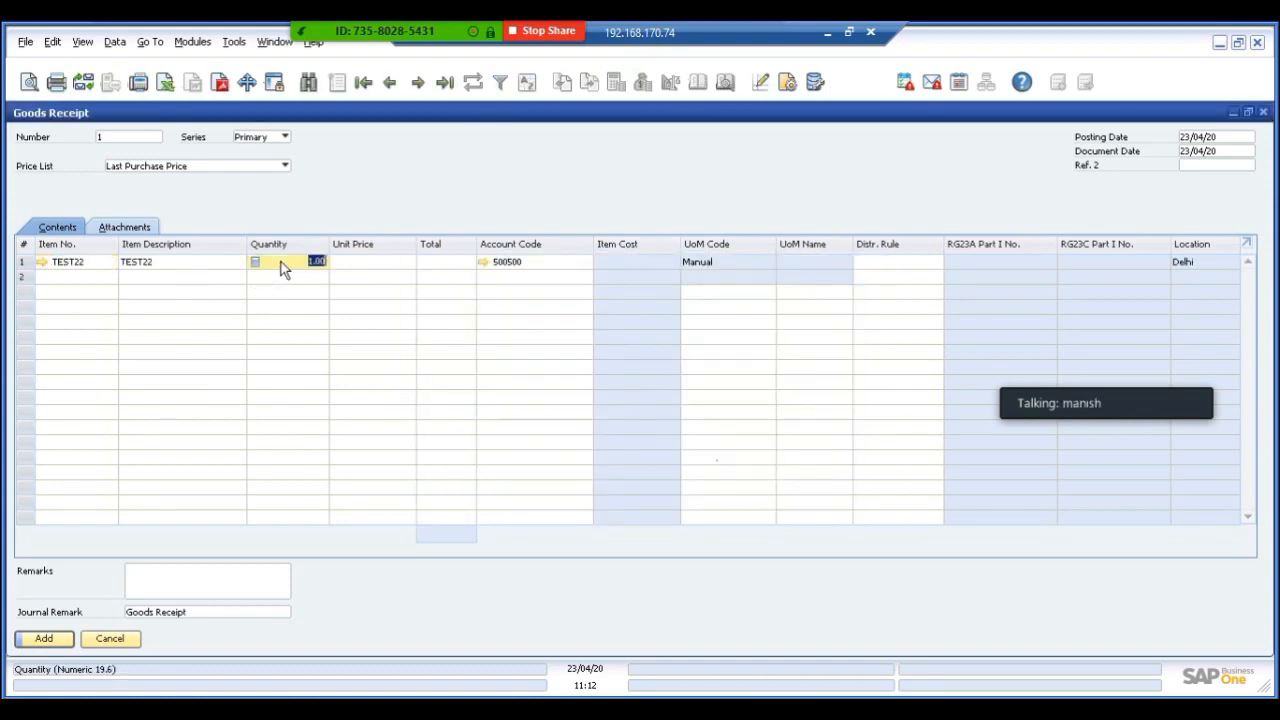
pyautogui.write('10')
pyautogui.press('Tab')
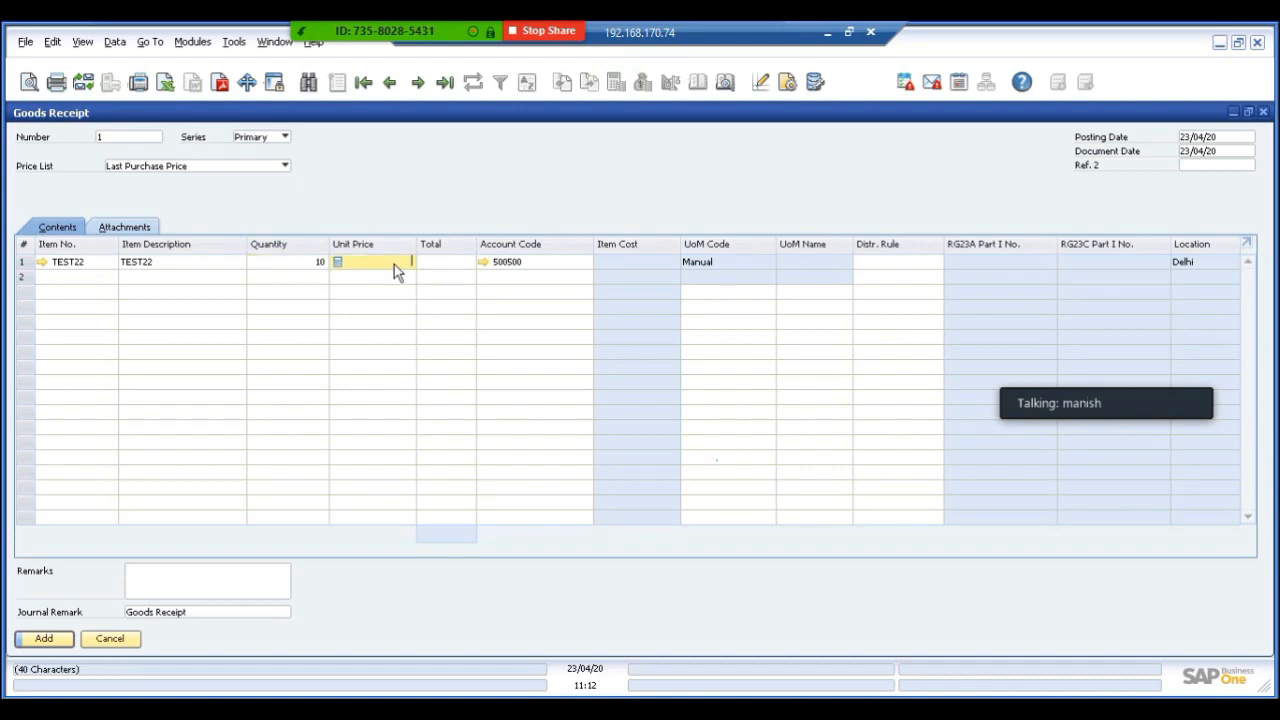
# Step: Base the goods receipt on Price List 01 and submit it to reach the batch setup for TEST22
pyautogui.click(193, 170)
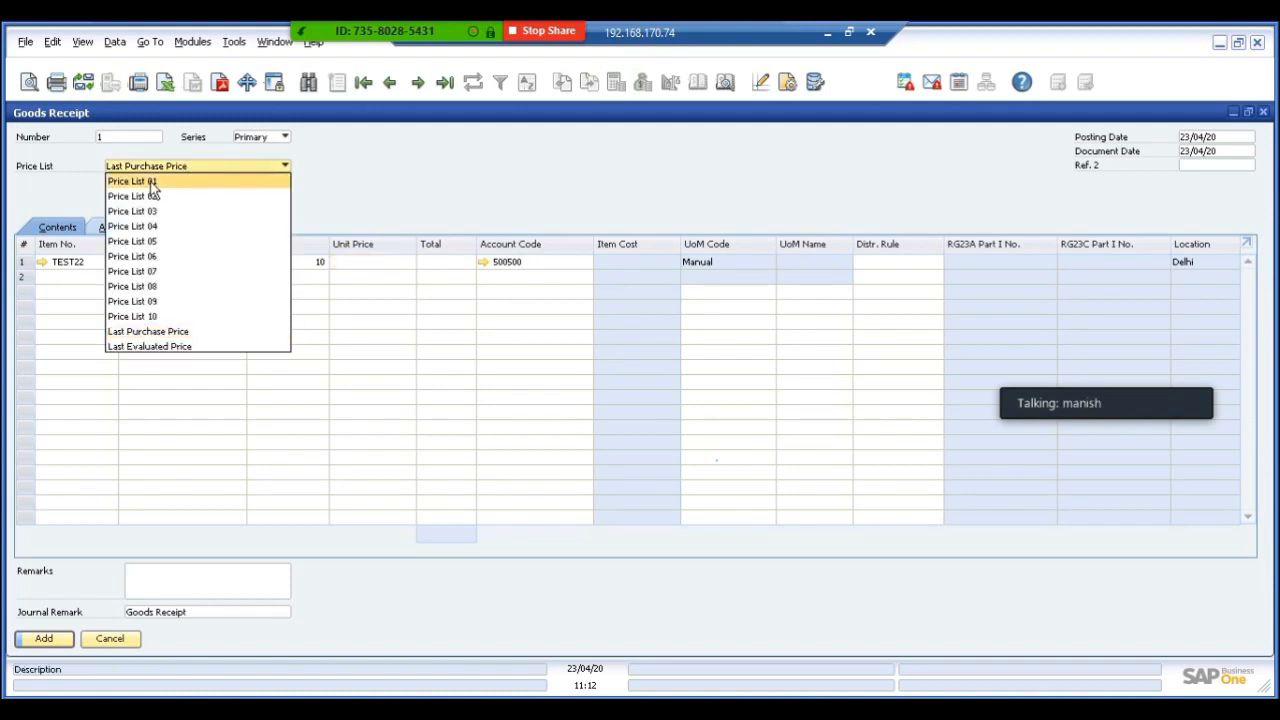
pyautogui.click(152, 184)
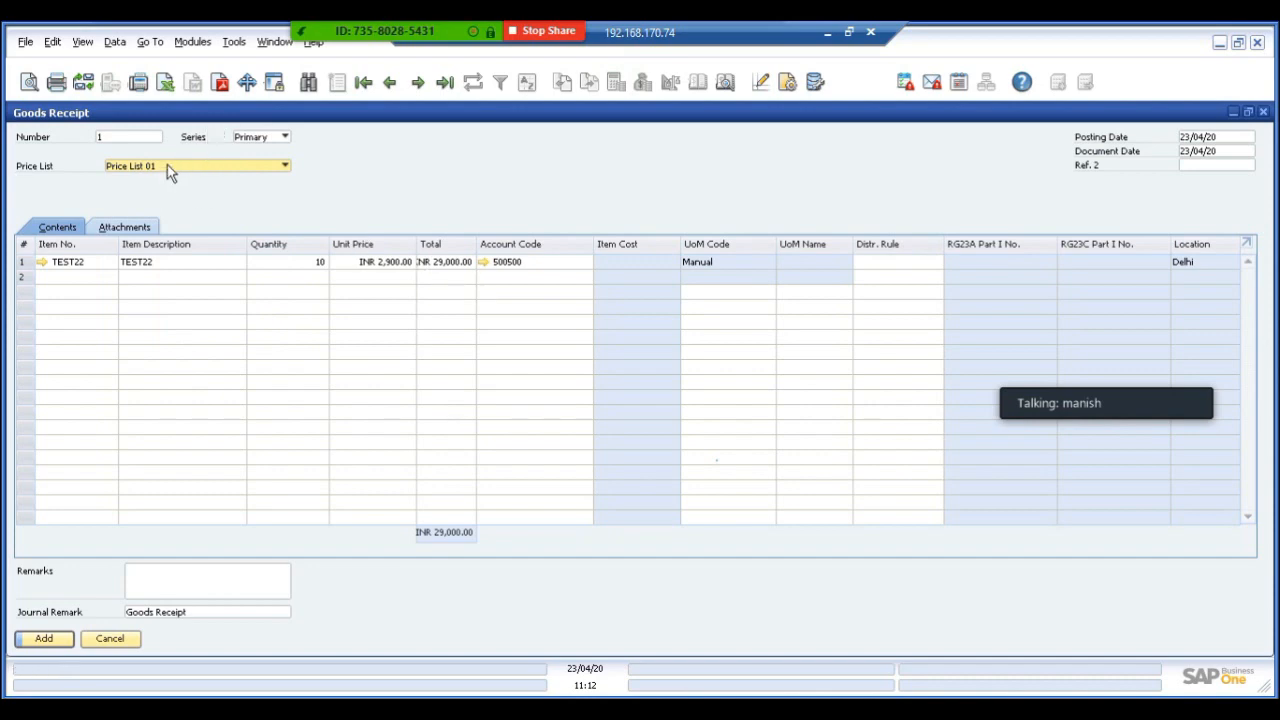
pyautogui.click(44, 639)
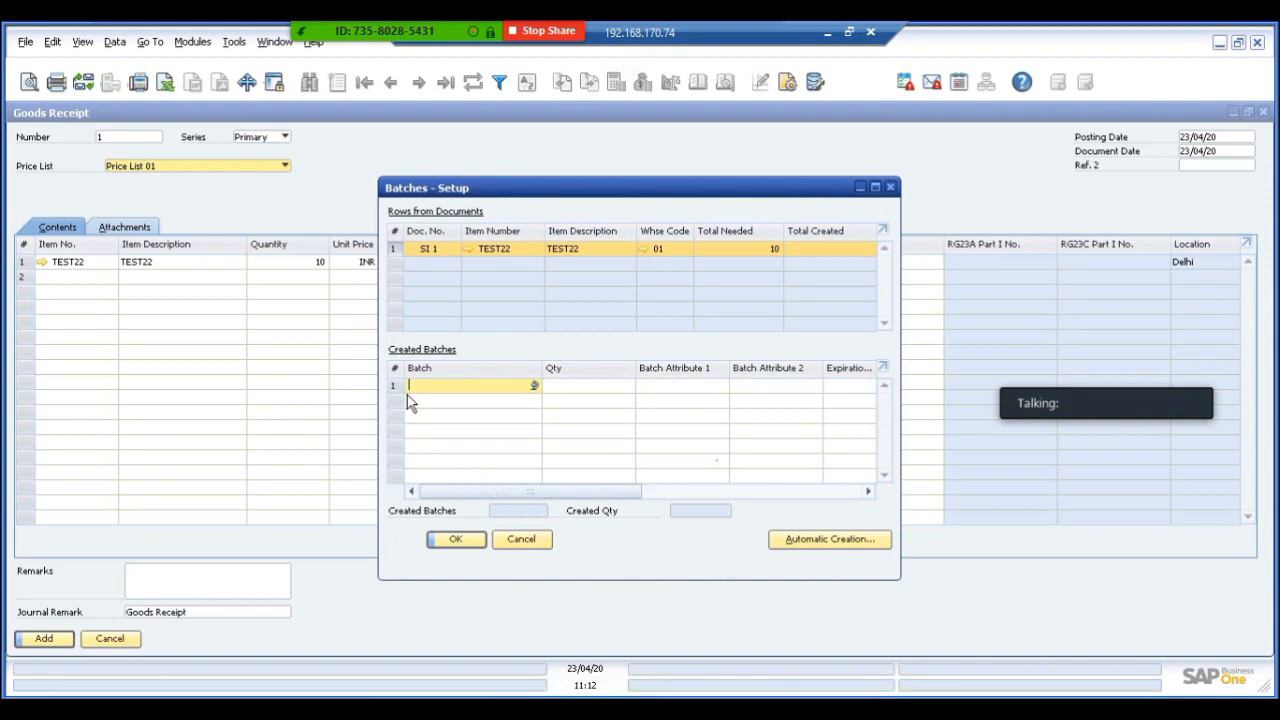
# Step: Create batch 123 with a quantity of 10 for TEST22 and return to the goods receipt
pyautogui.write('123')
pyautogui.press('Tab')
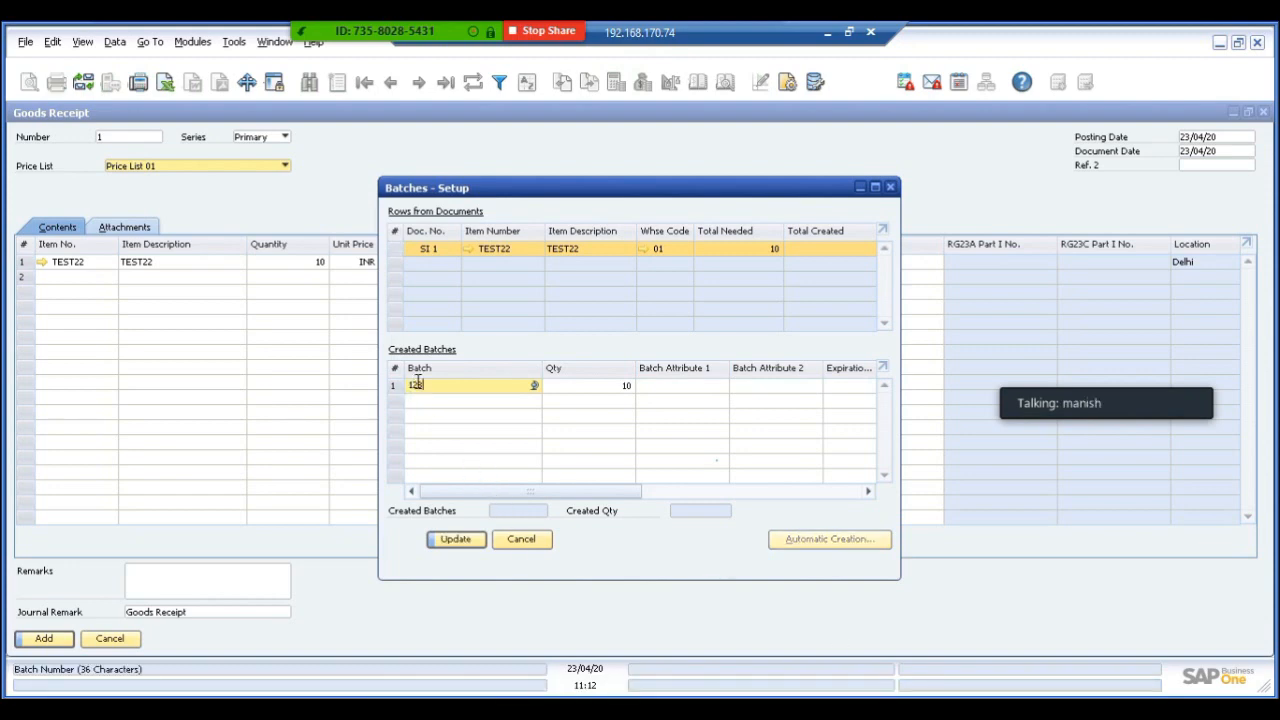
pyautogui.write('1')
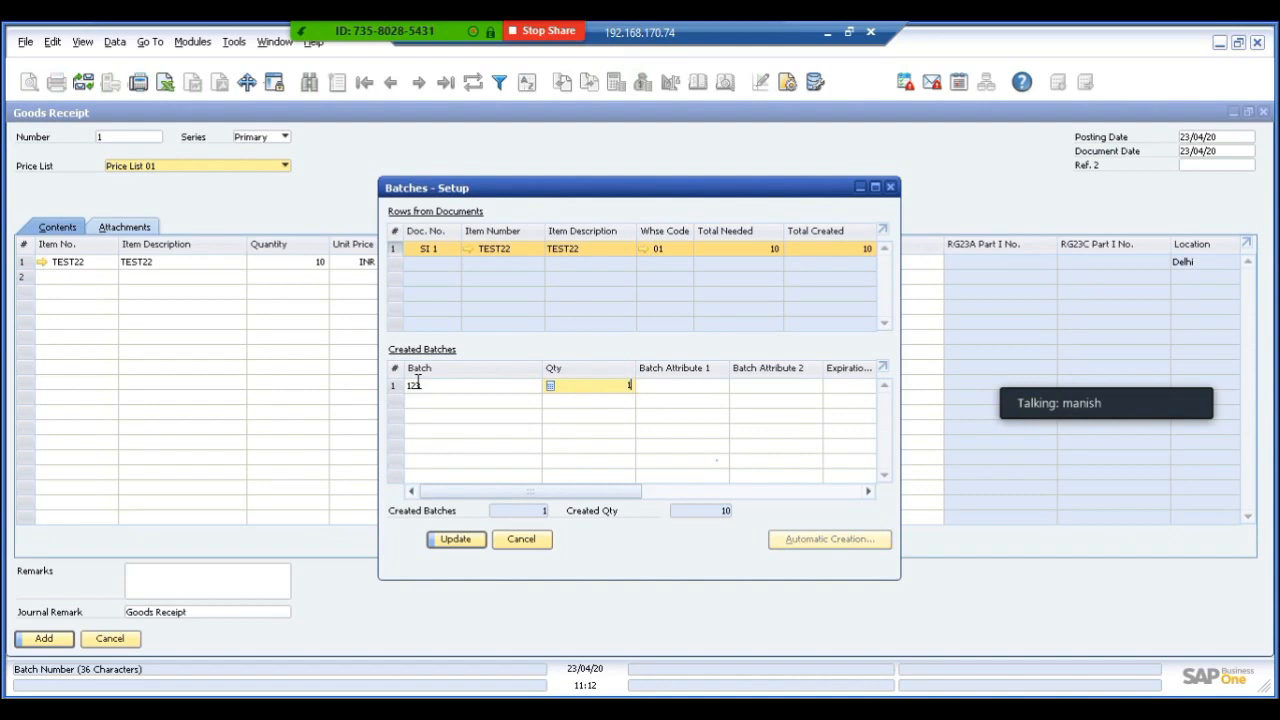
pyautogui.write('0')
pyautogui.click(458, 539)
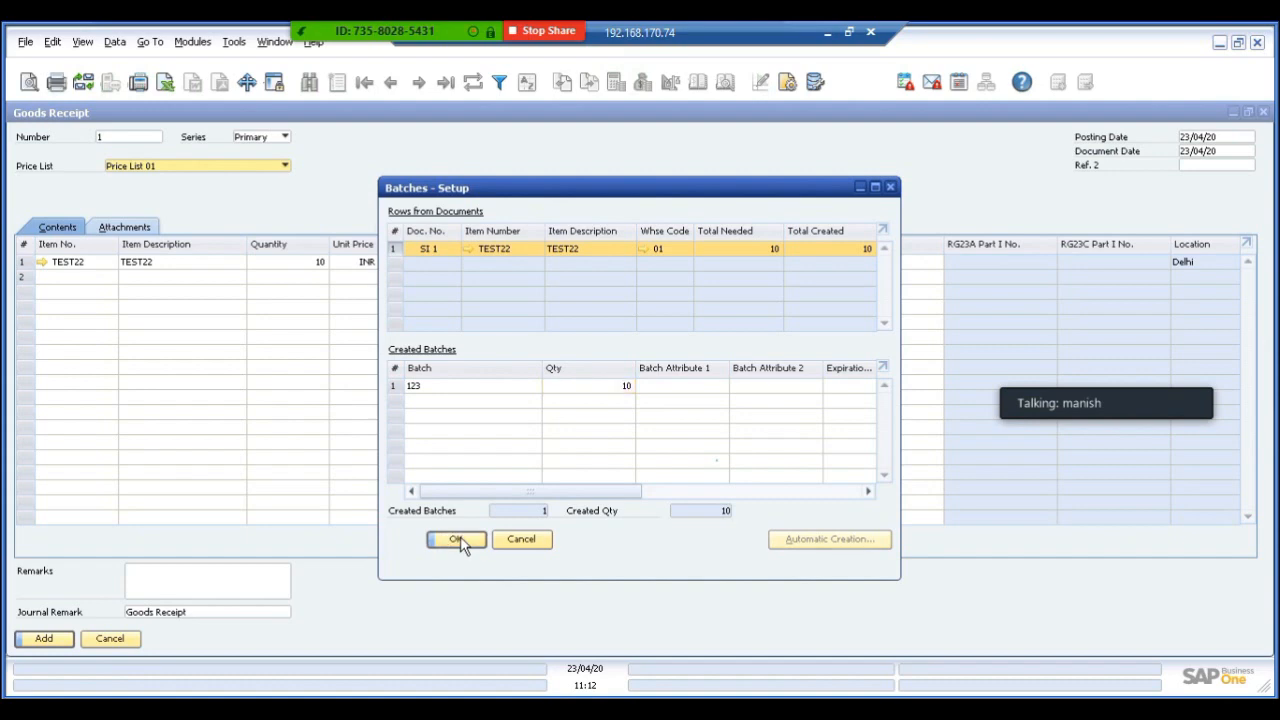
pyautogui.click(458, 539)
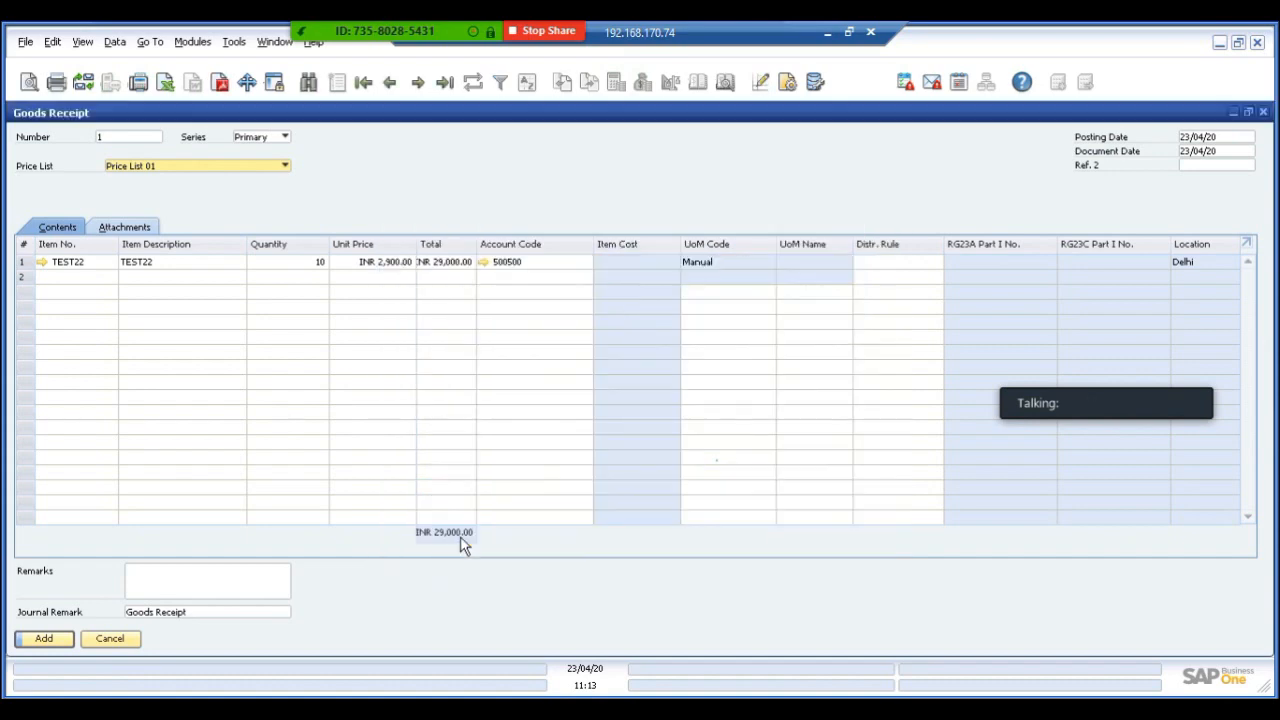
# Step: Post the goods receipt permanently and check the item cost on the posted document before closing it
pyautogui.click(28, 641)
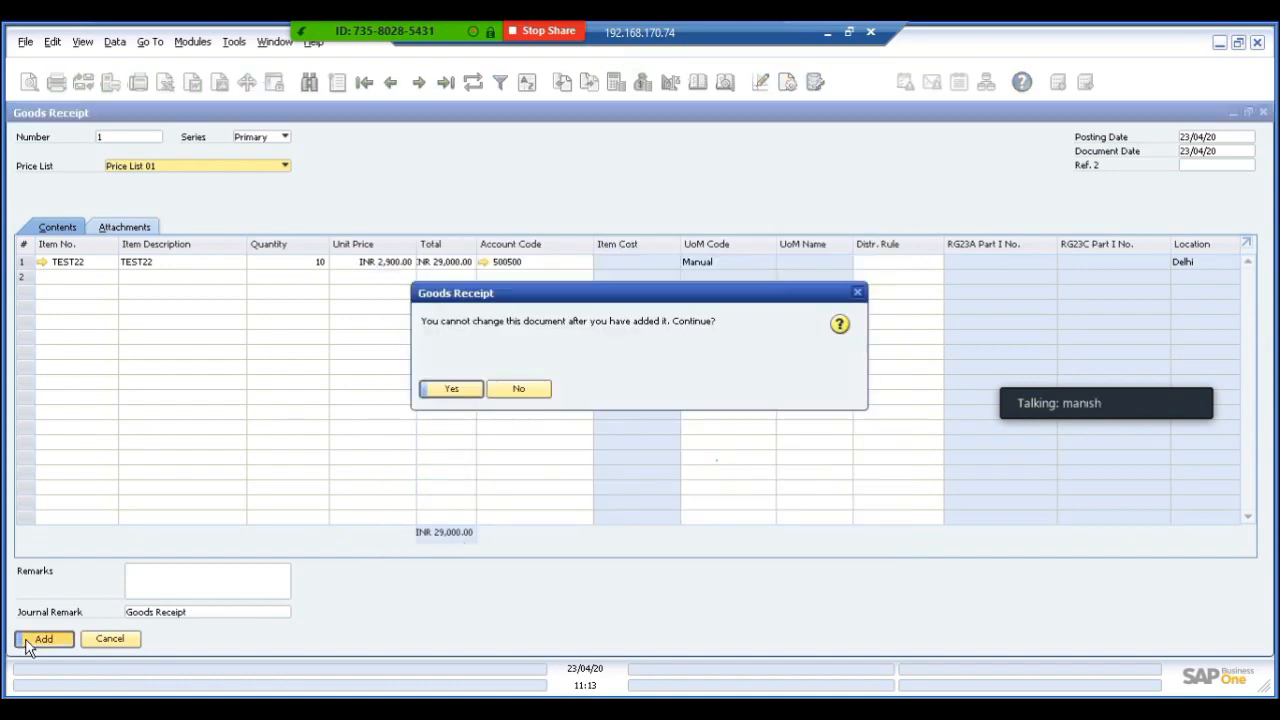
pyautogui.click(443, 390)
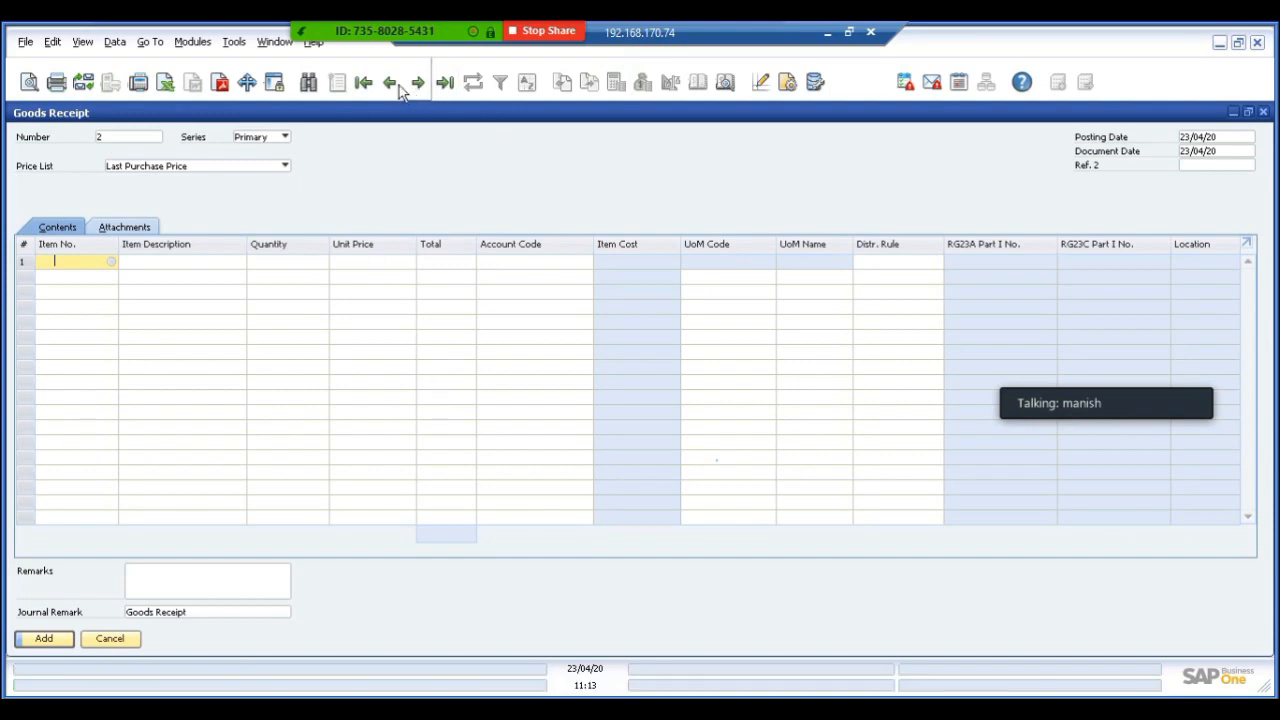
pyautogui.click(390, 84)
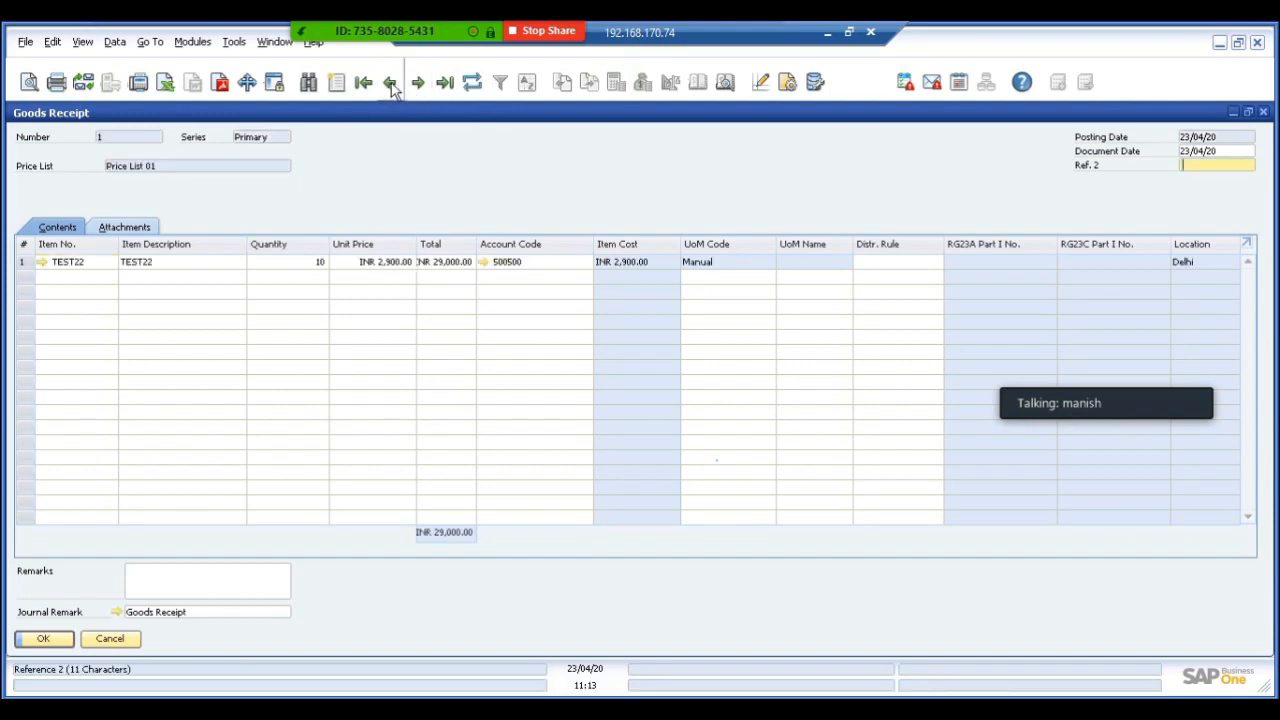
pyautogui.click(113, 639)
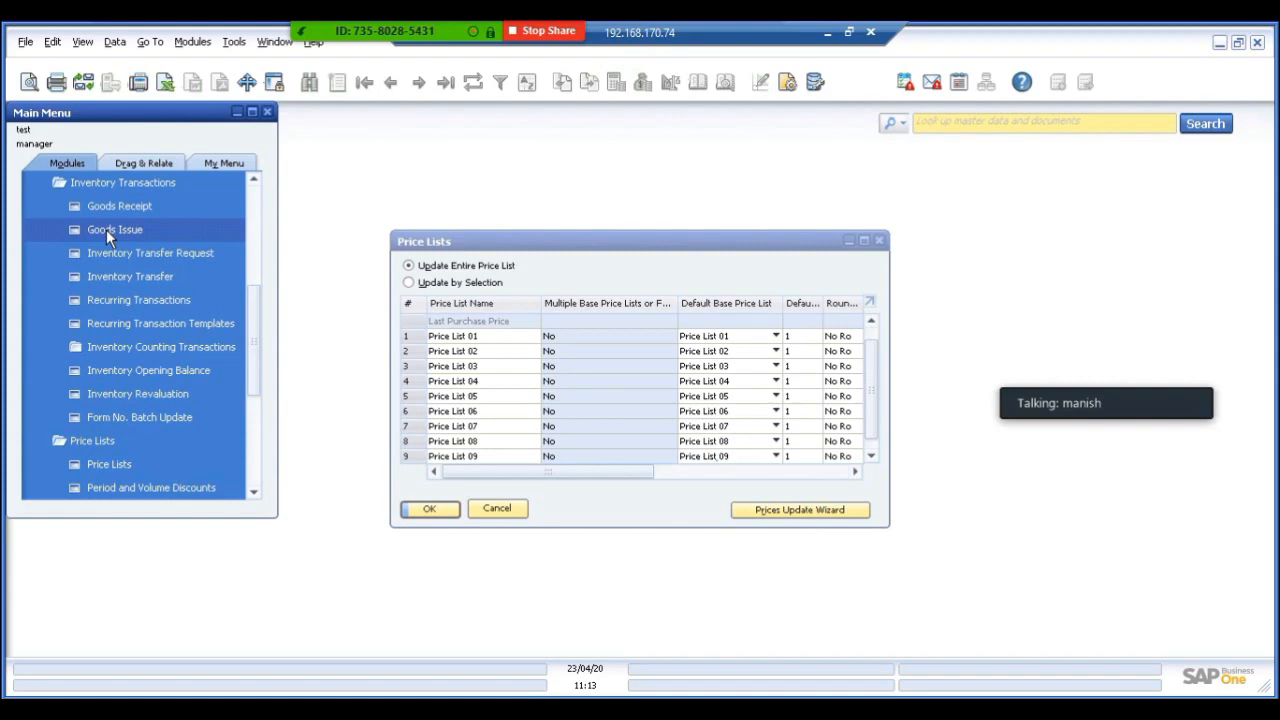
# Step: Open a new inventory Goods Issue in a maximized window and enter item TEST1 with a quantity of 2
pyautogui.click(106, 229)
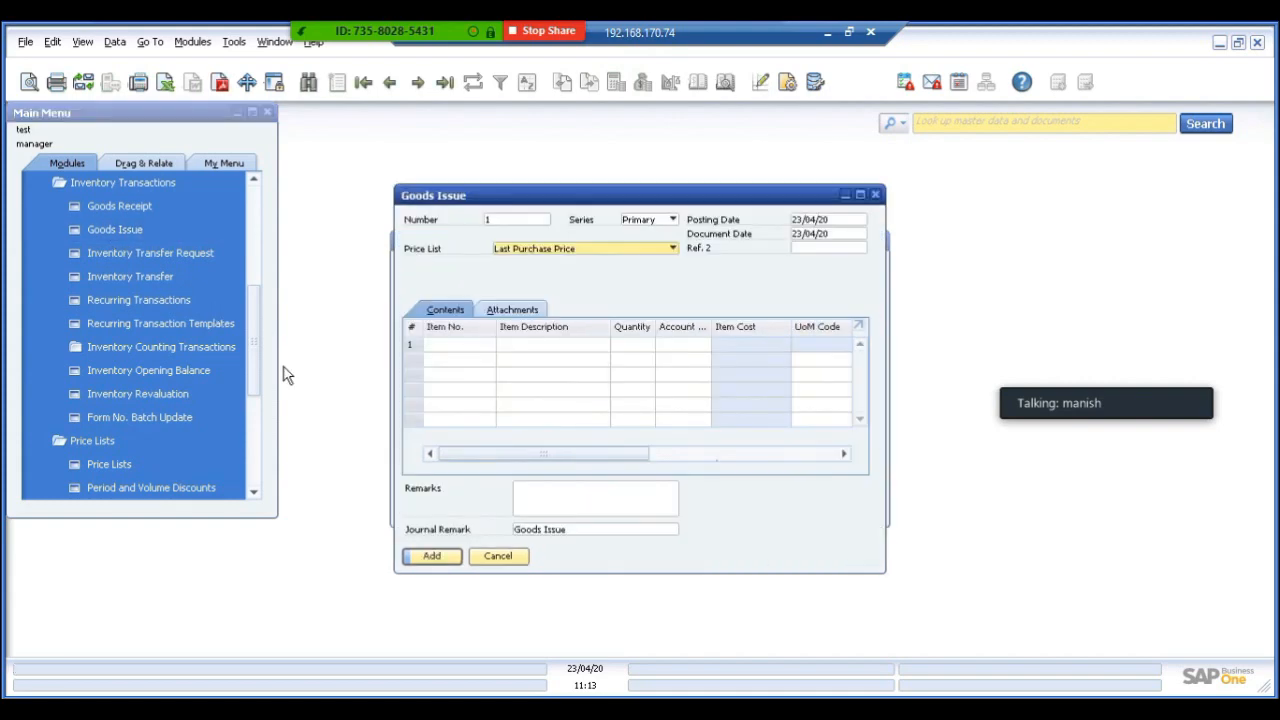
pyautogui.click(458, 345)
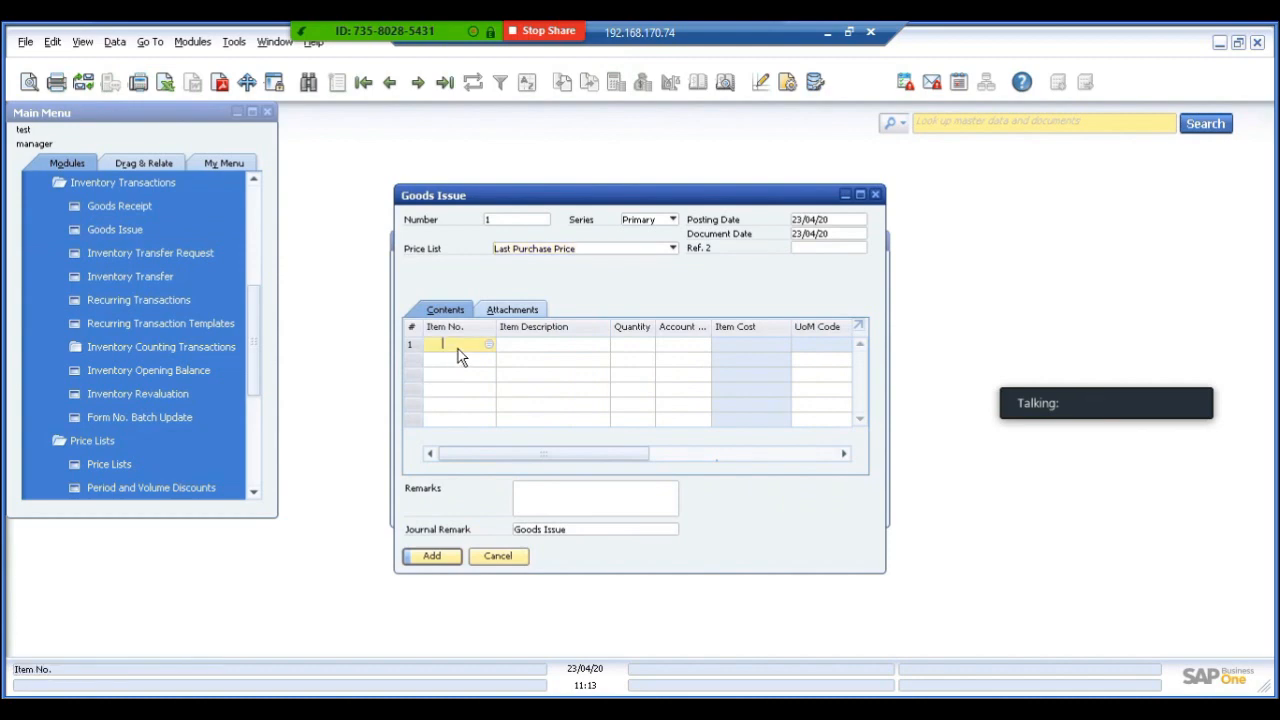
pyautogui.press('Tab')
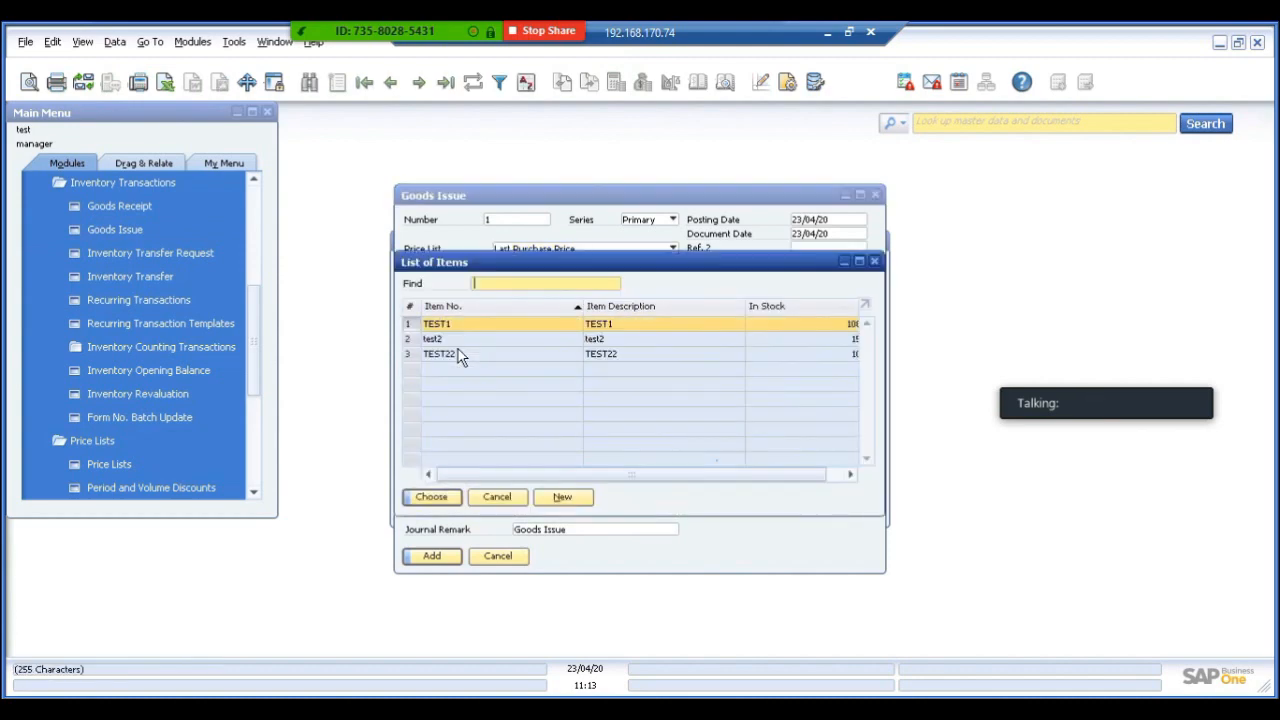
pyautogui.press('Return')
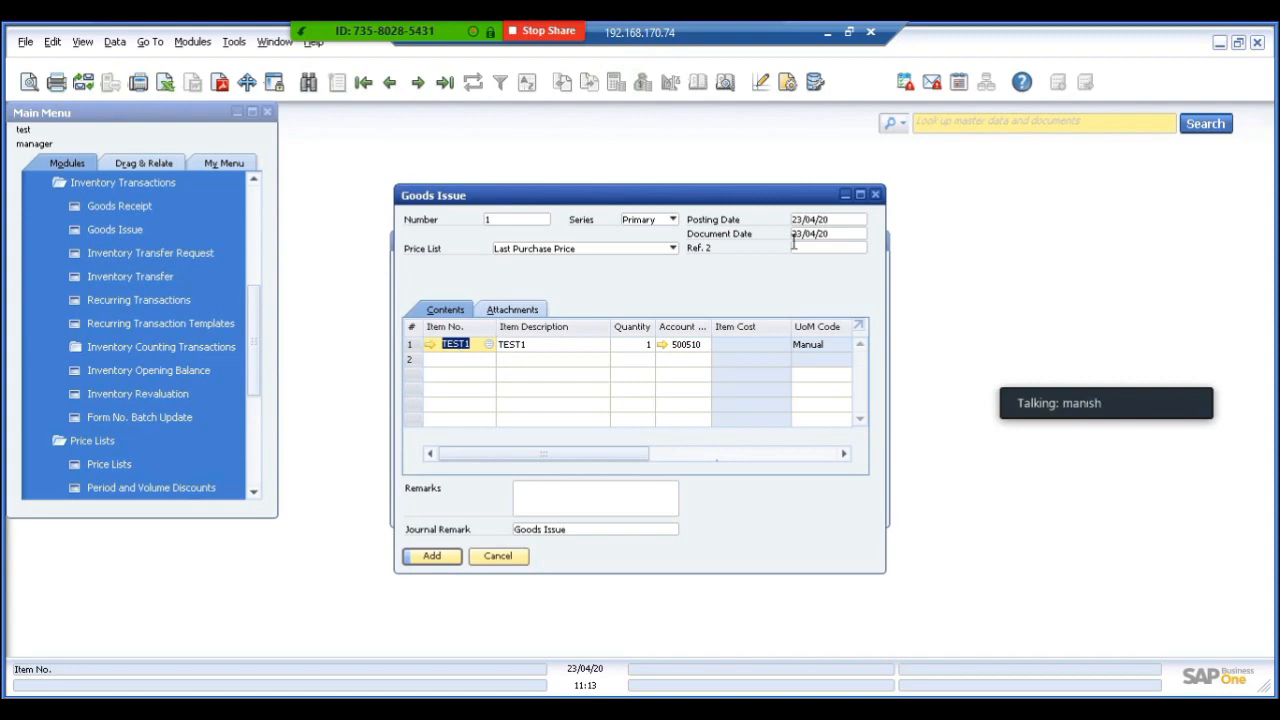
pyautogui.click(861, 196)
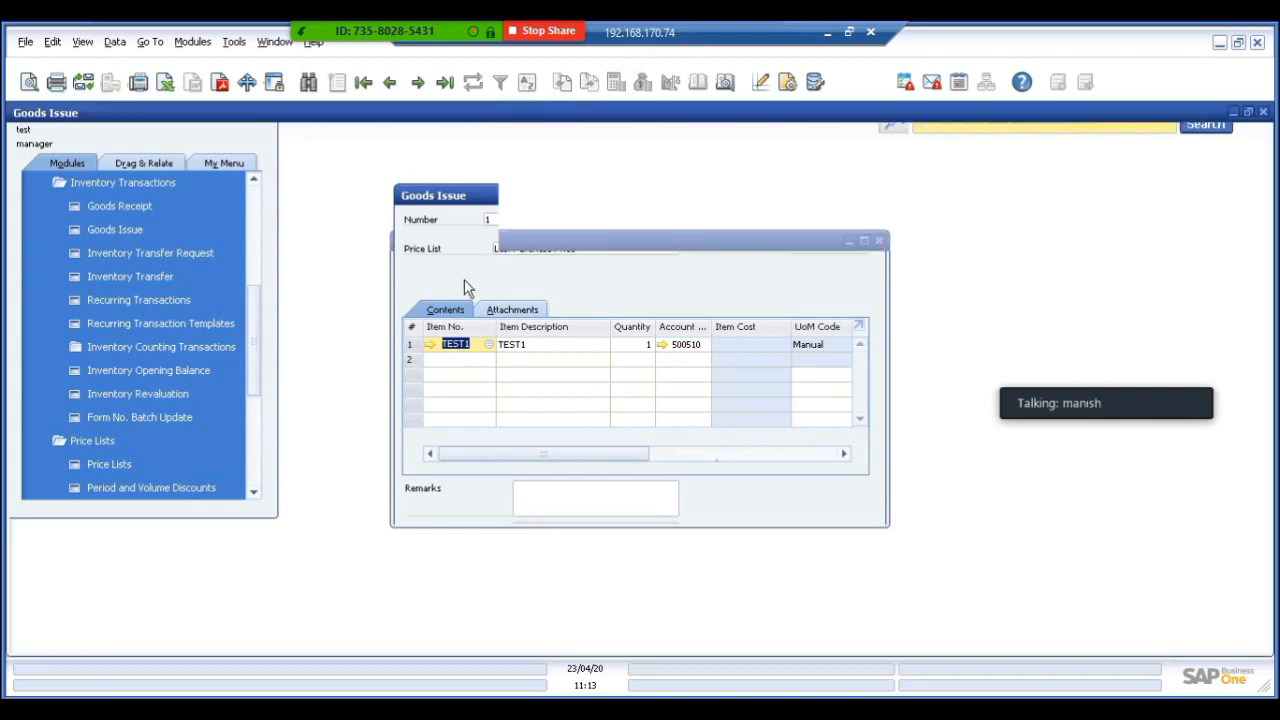
pyautogui.click(317, 265)
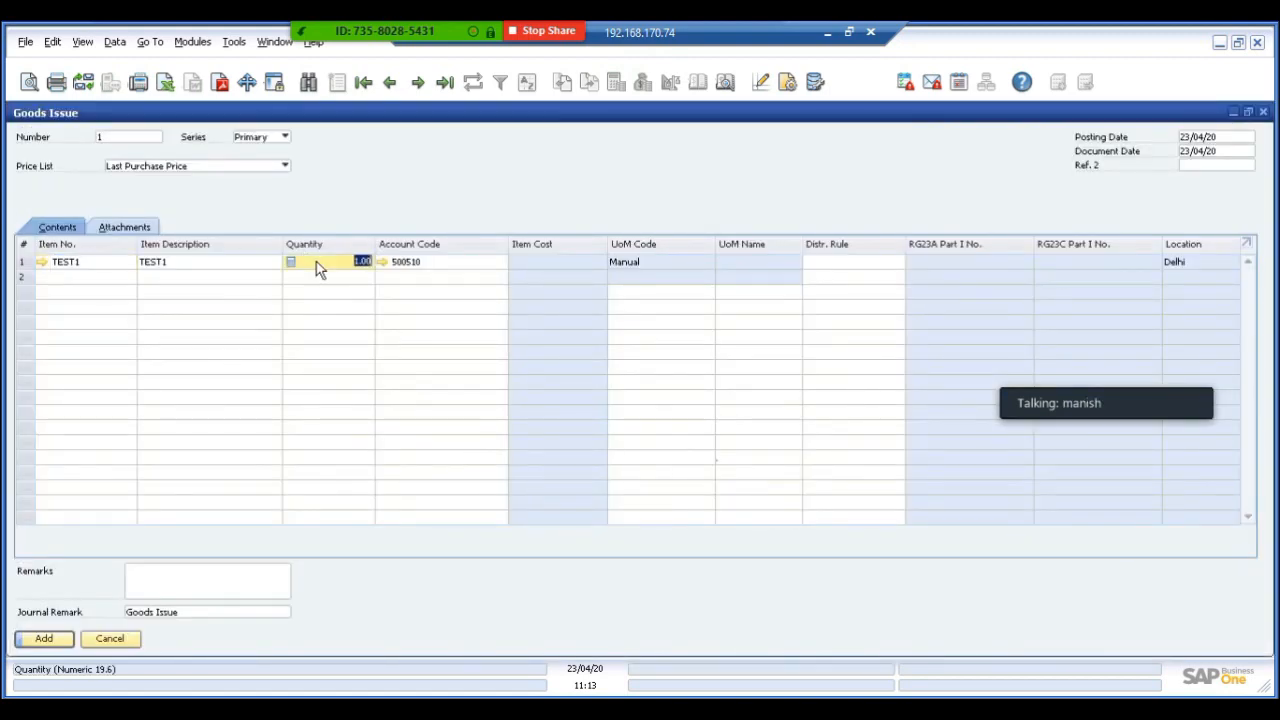
pyautogui.write('2')
pyautogui.press('Tab')
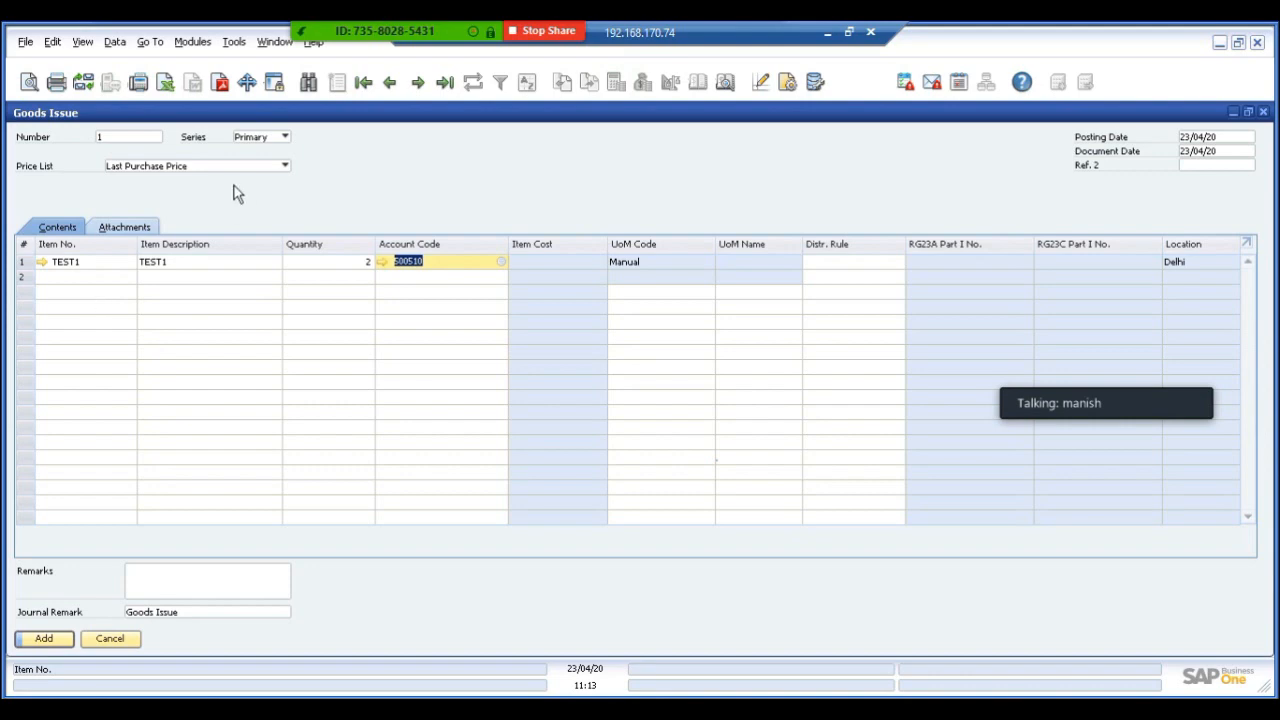
# Step: Set the goods issue's price list to Price List 01 and try to post the document
pyautogui.click(204, 170)
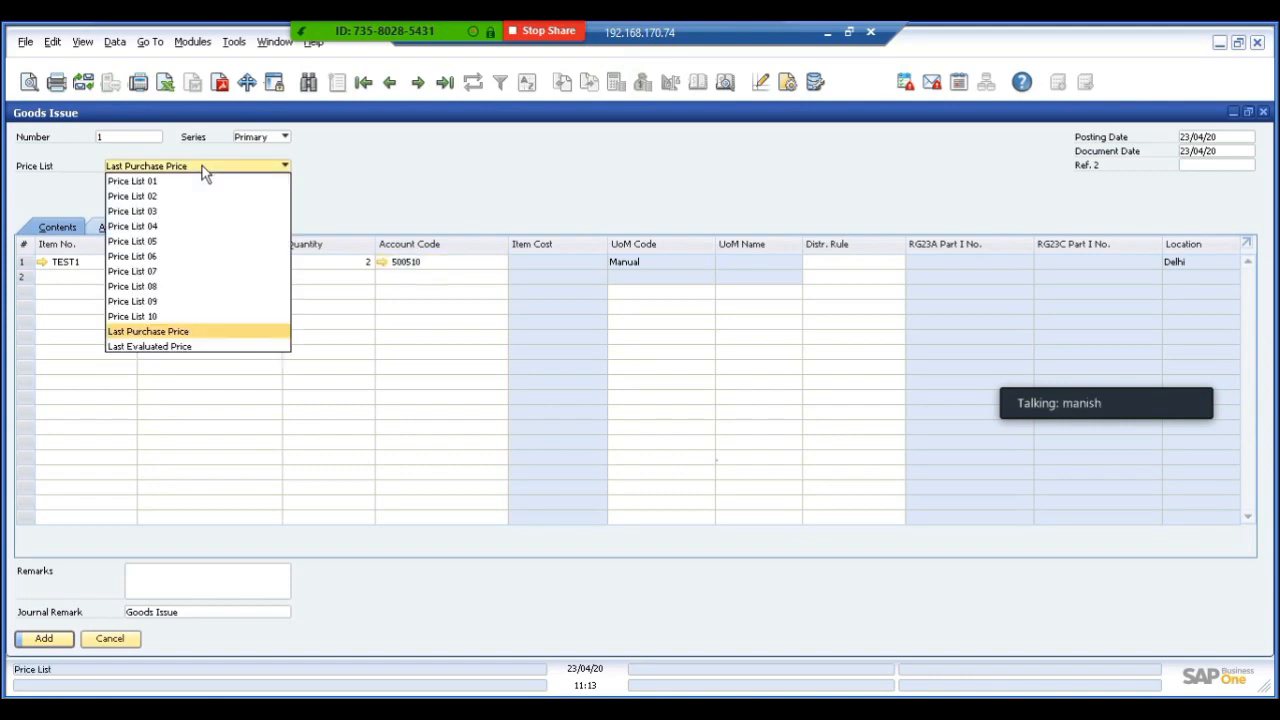
pyautogui.click(151, 185)
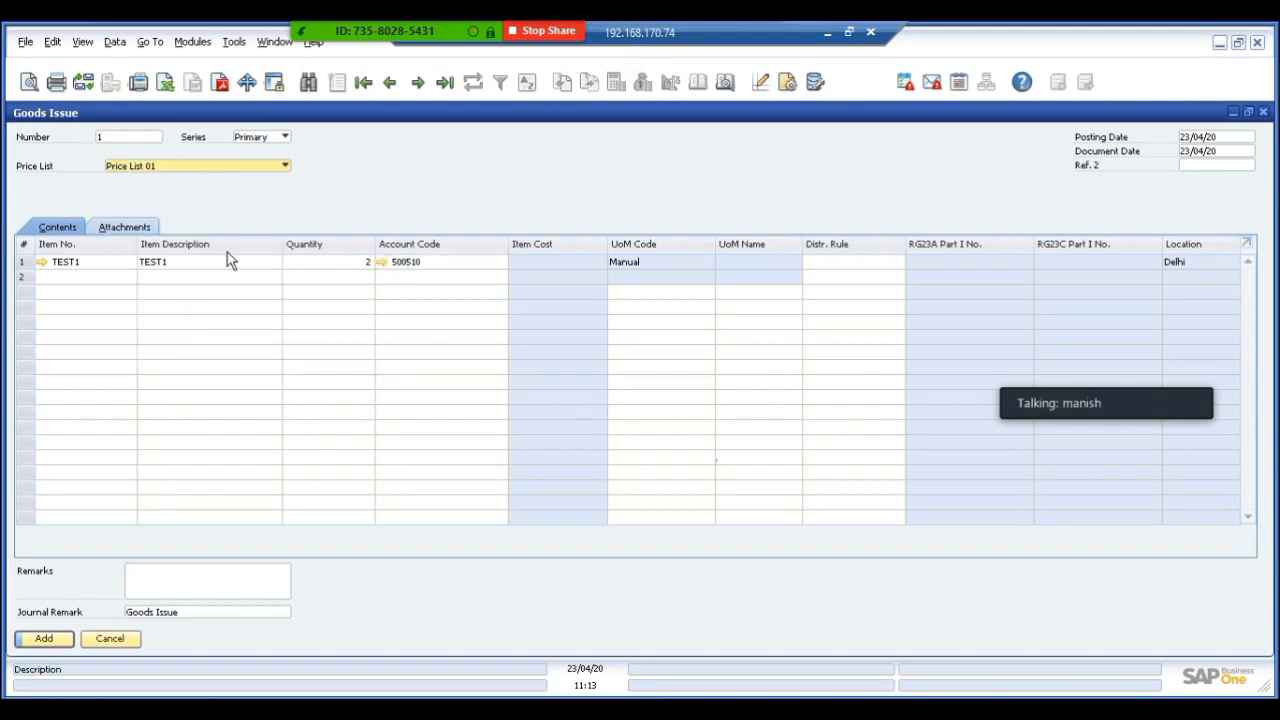
pyautogui.click(44, 638)
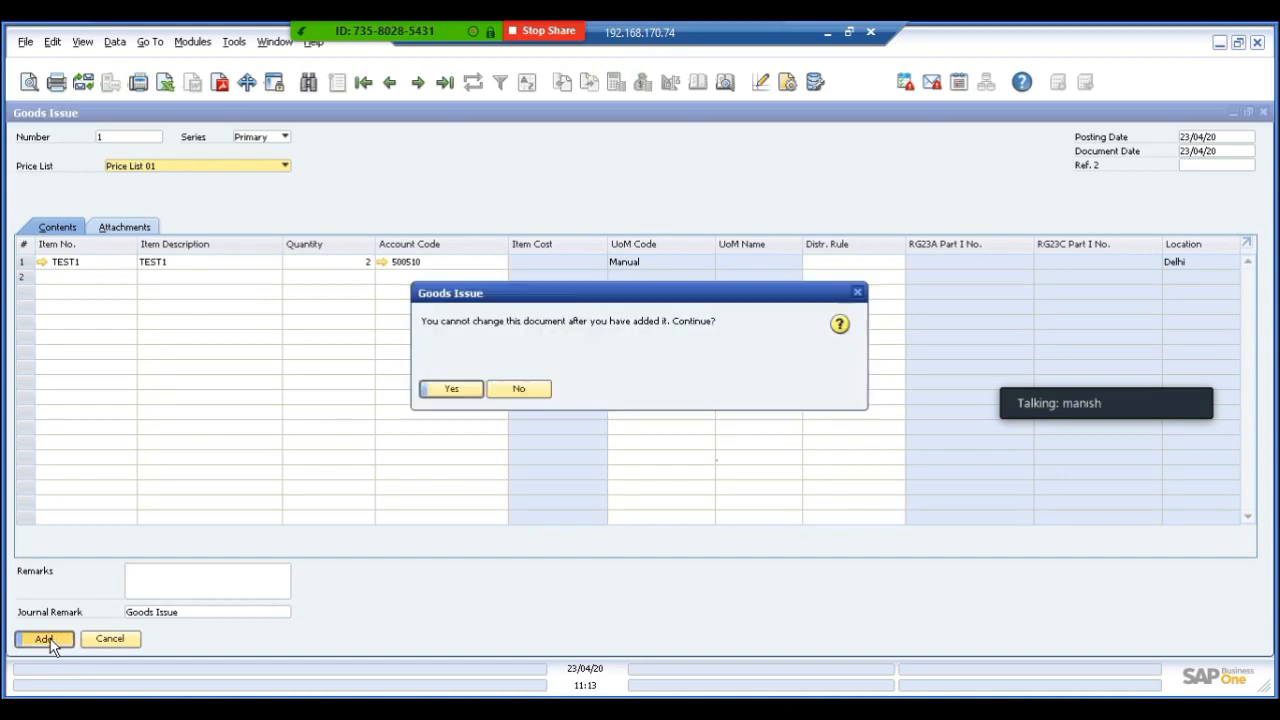
pyautogui.click(452, 389)
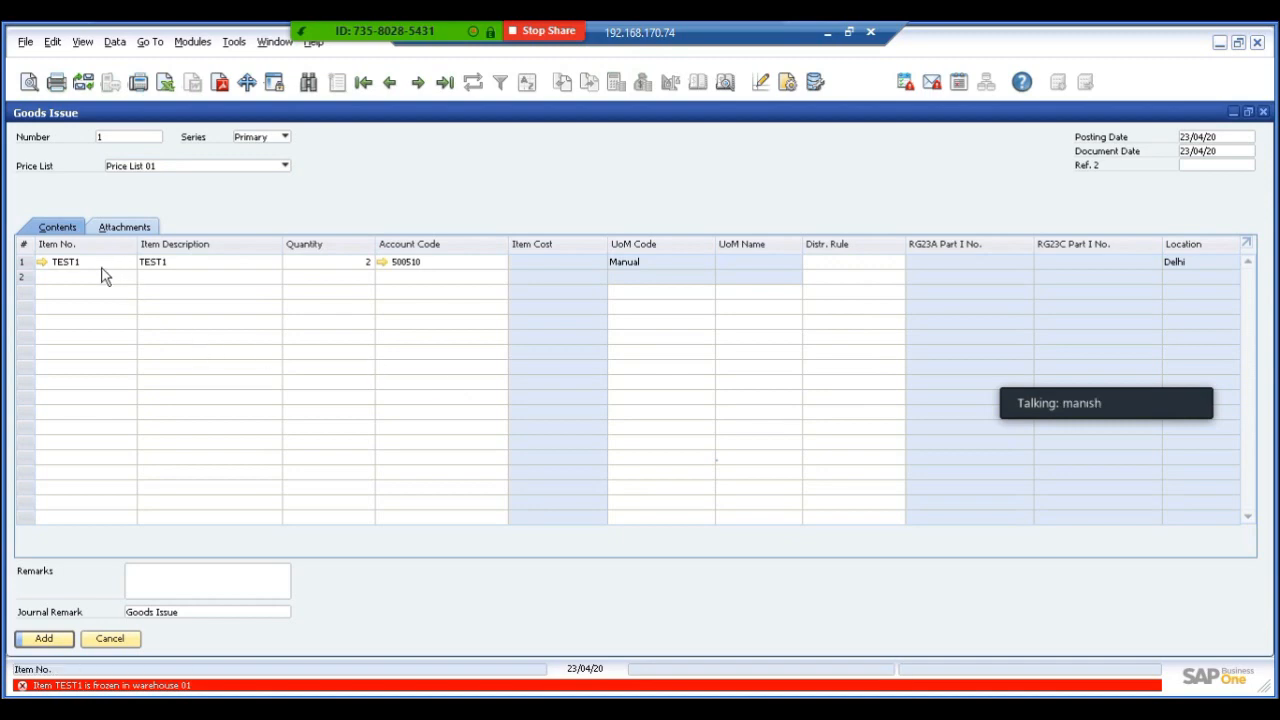
# Step: Check the warehouse stock, lock setting and item cost in TEST1's item master data, and return to the goods issue
pyautogui.click(42, 262)
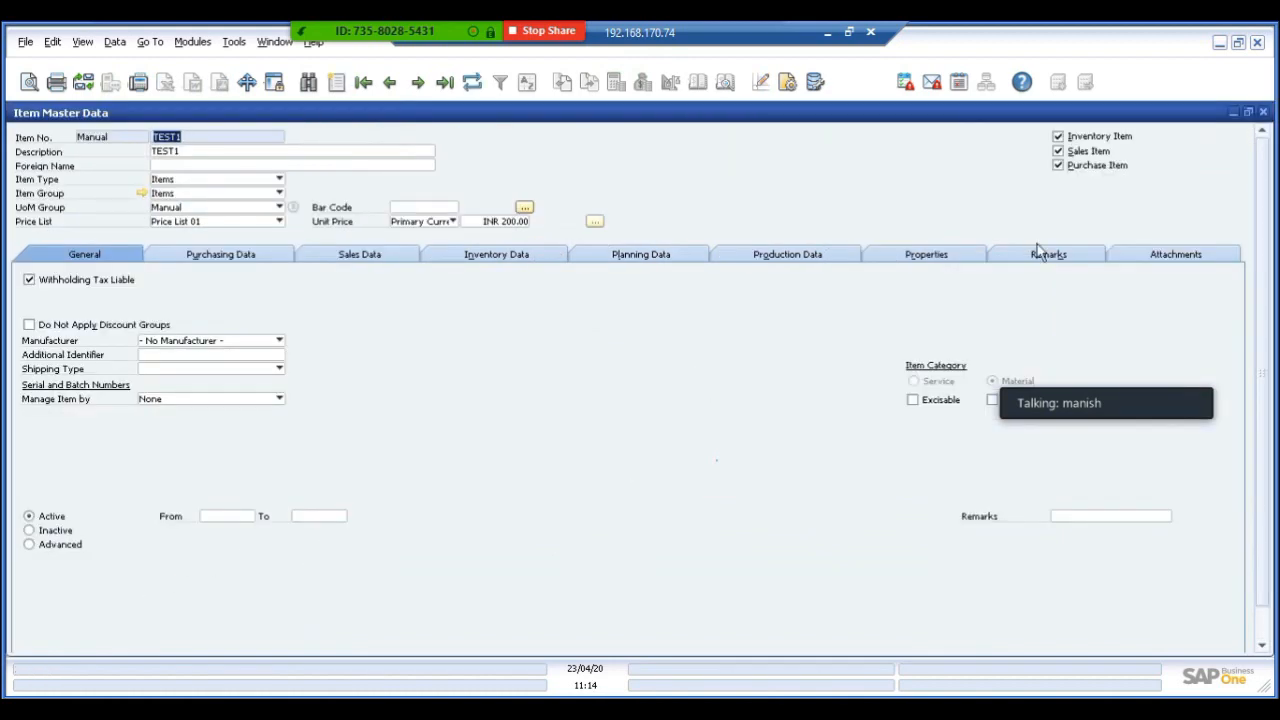
pyautogui.click(490, 256)
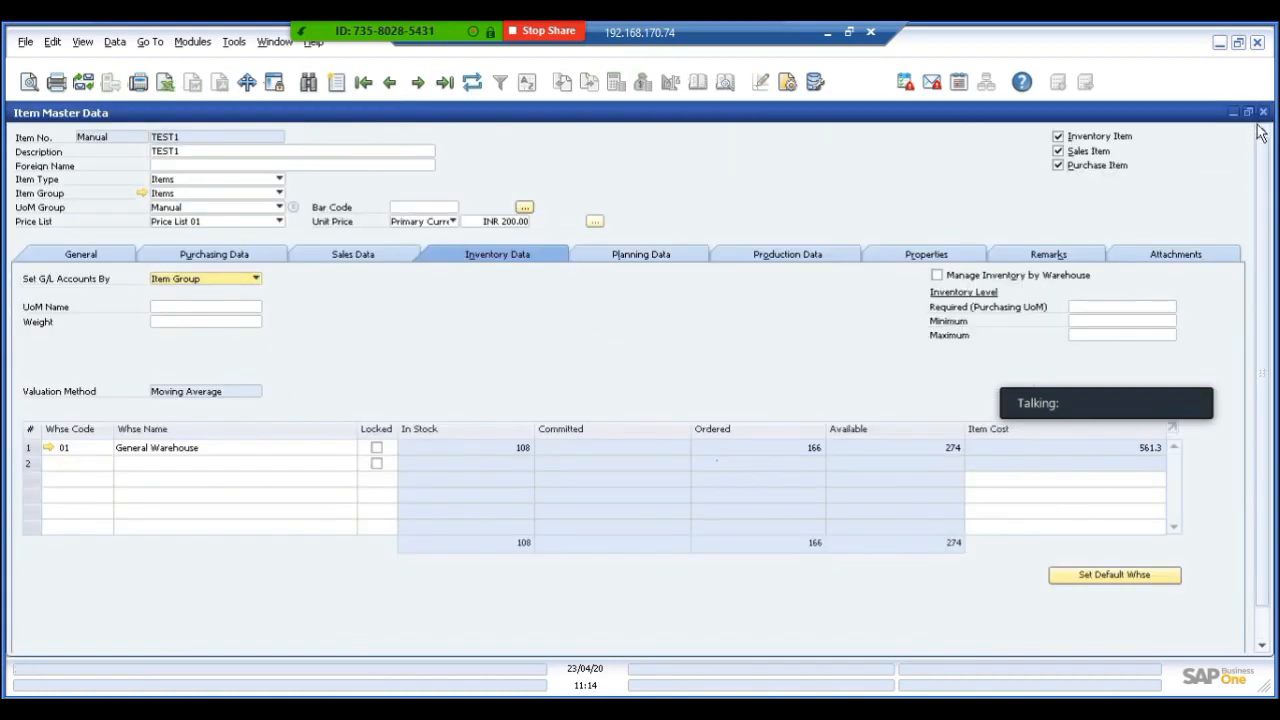
pyautogui.click(1263, 112)
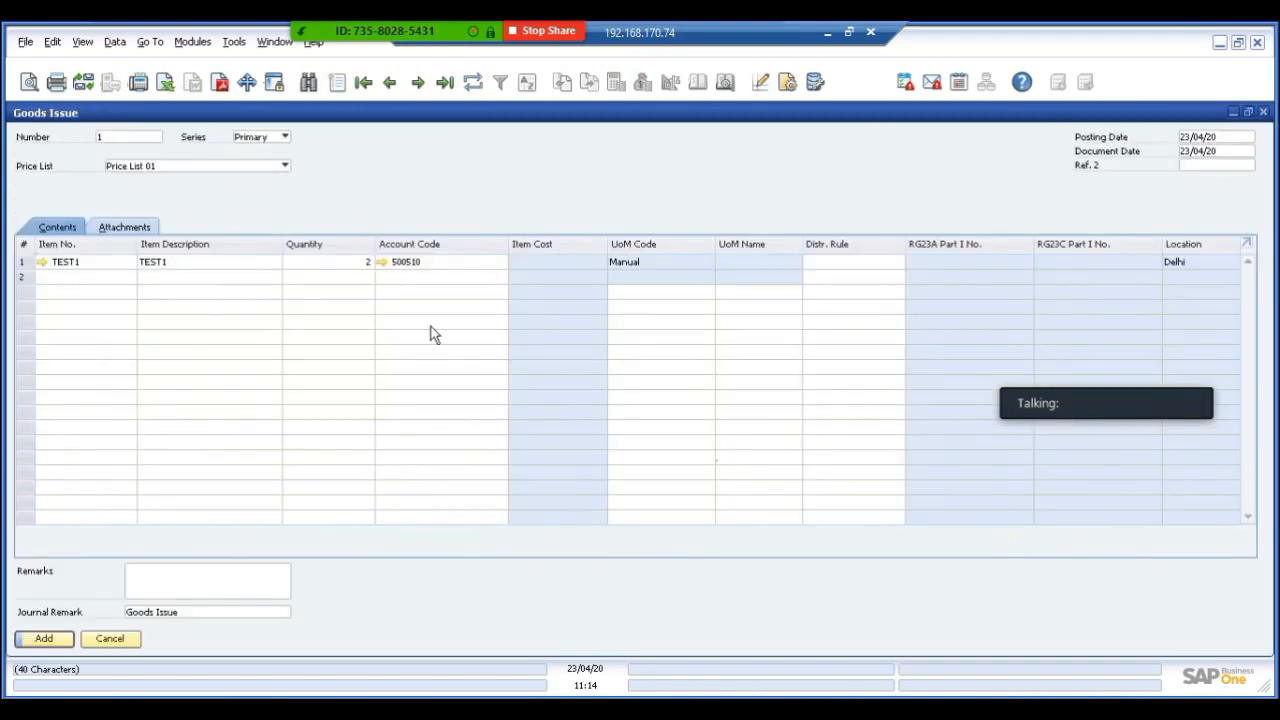
# Step: Replace the item on the goods issue's first line with test2 and post the document
pyautogui.click(113, 265)
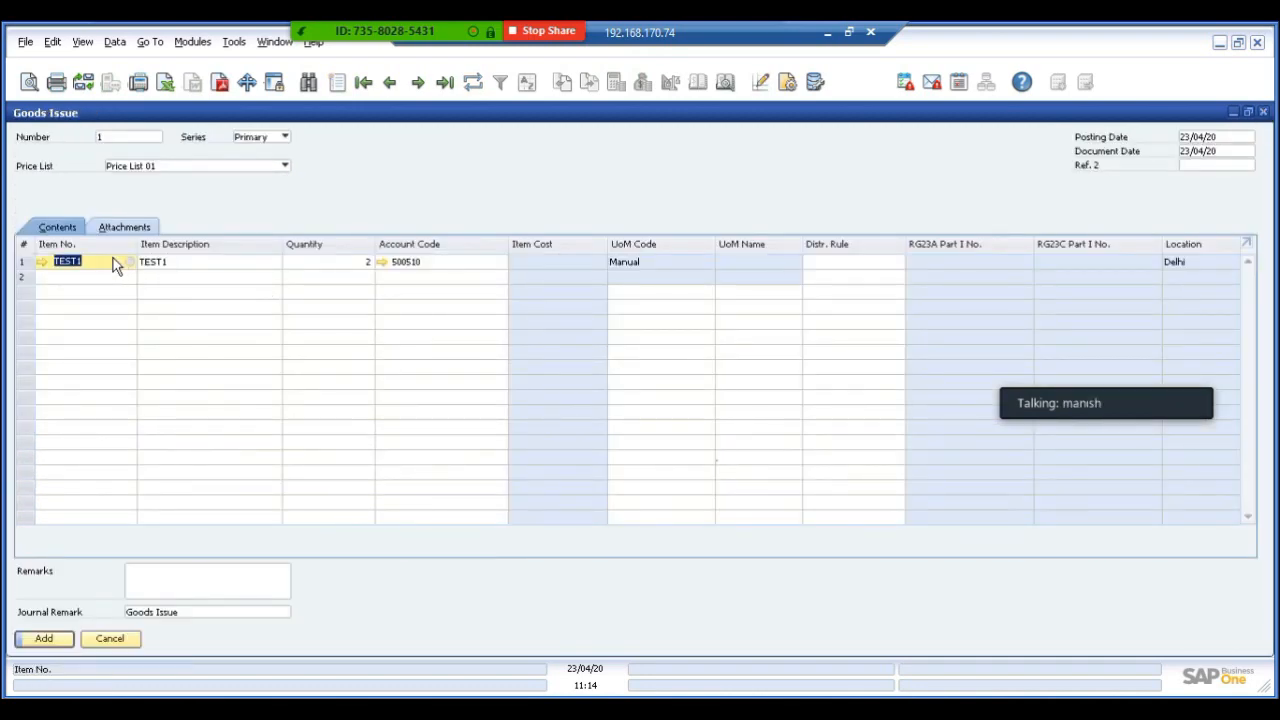
pyautogui.write('test2')
pyautogui.press('Tab')
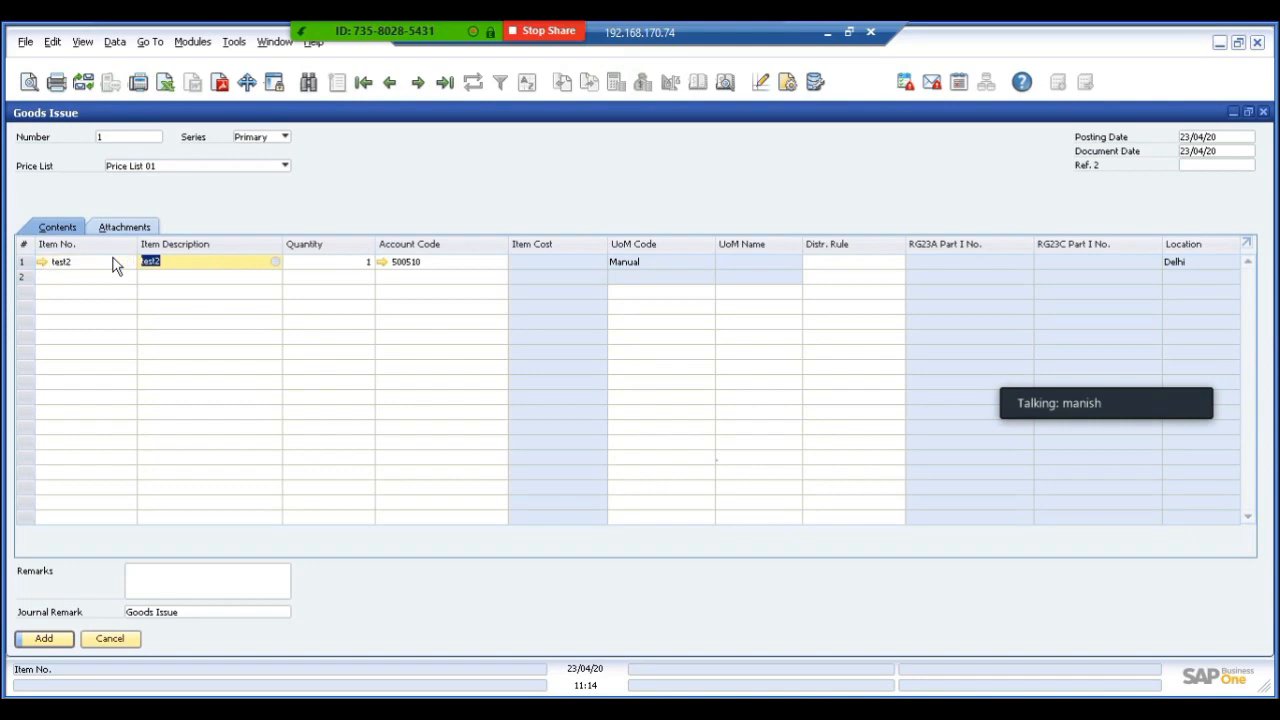
pyautogui.click(38, 645)
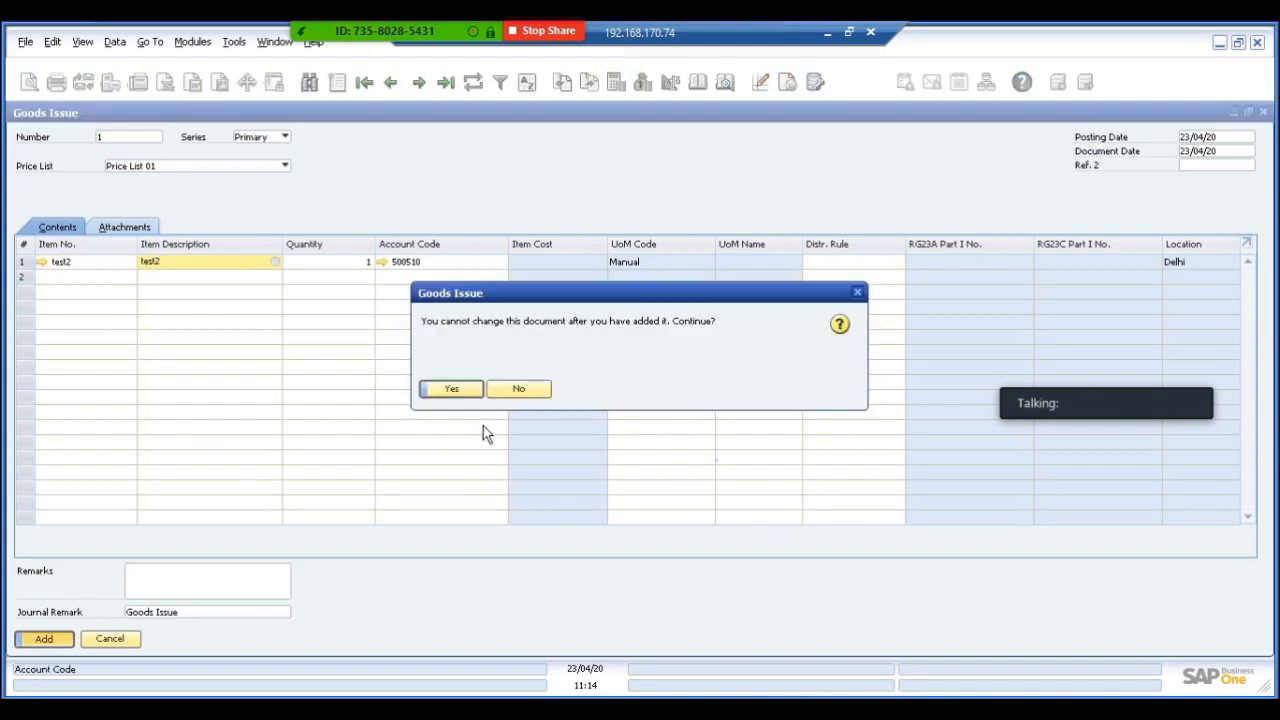
pyautogui.click(451, 389)
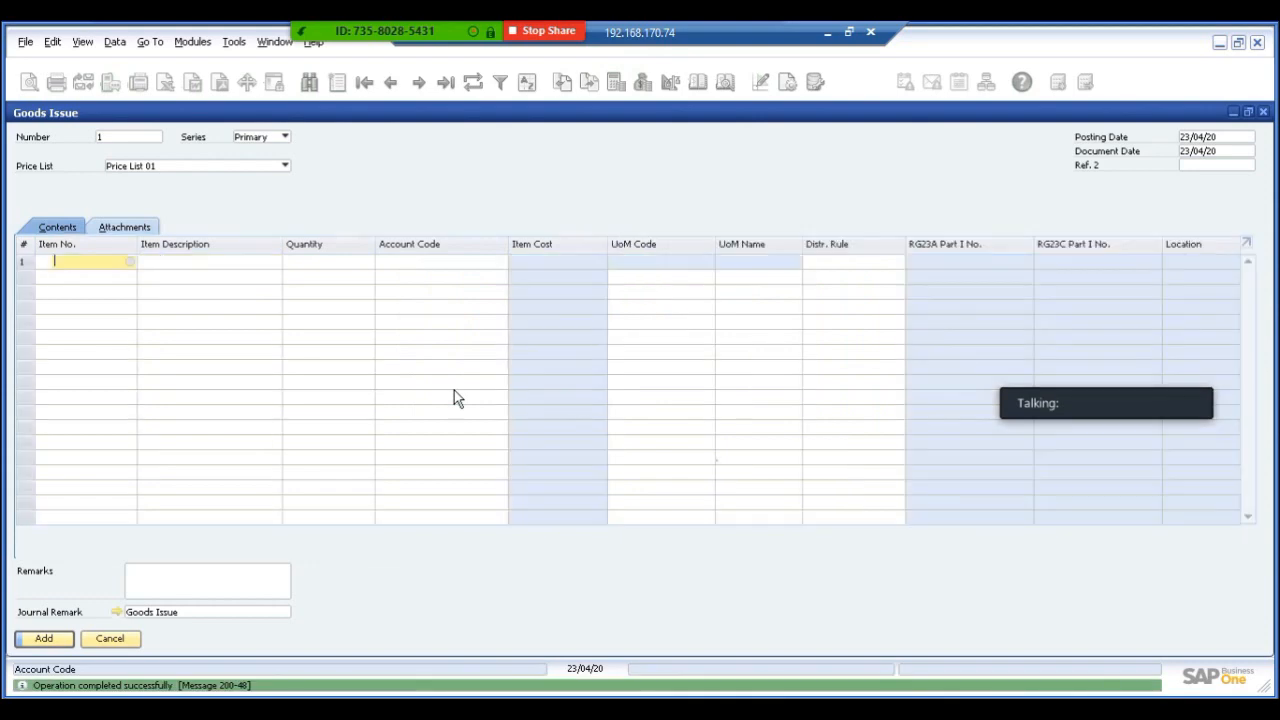
# Step: Check the item cost on the posted goods issue and close it together with the Price Lists window
pyautogui.click(390, 84)
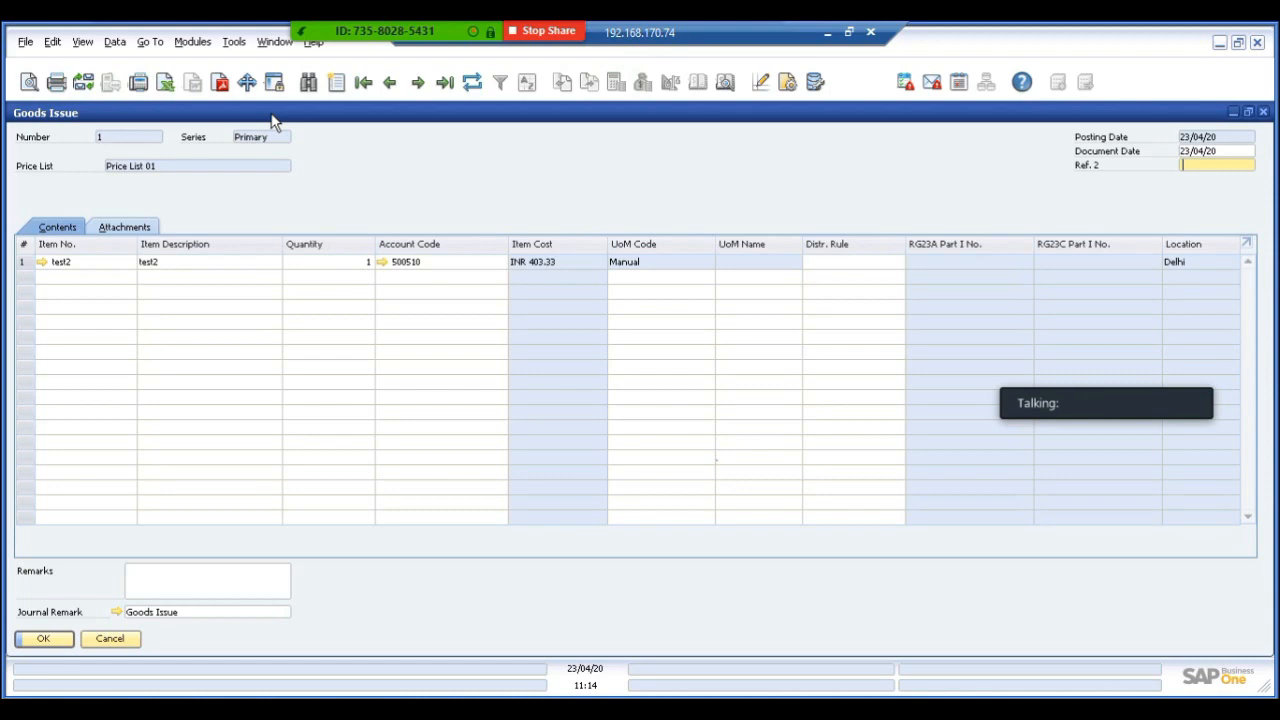
pyautogui.click(123, 641)
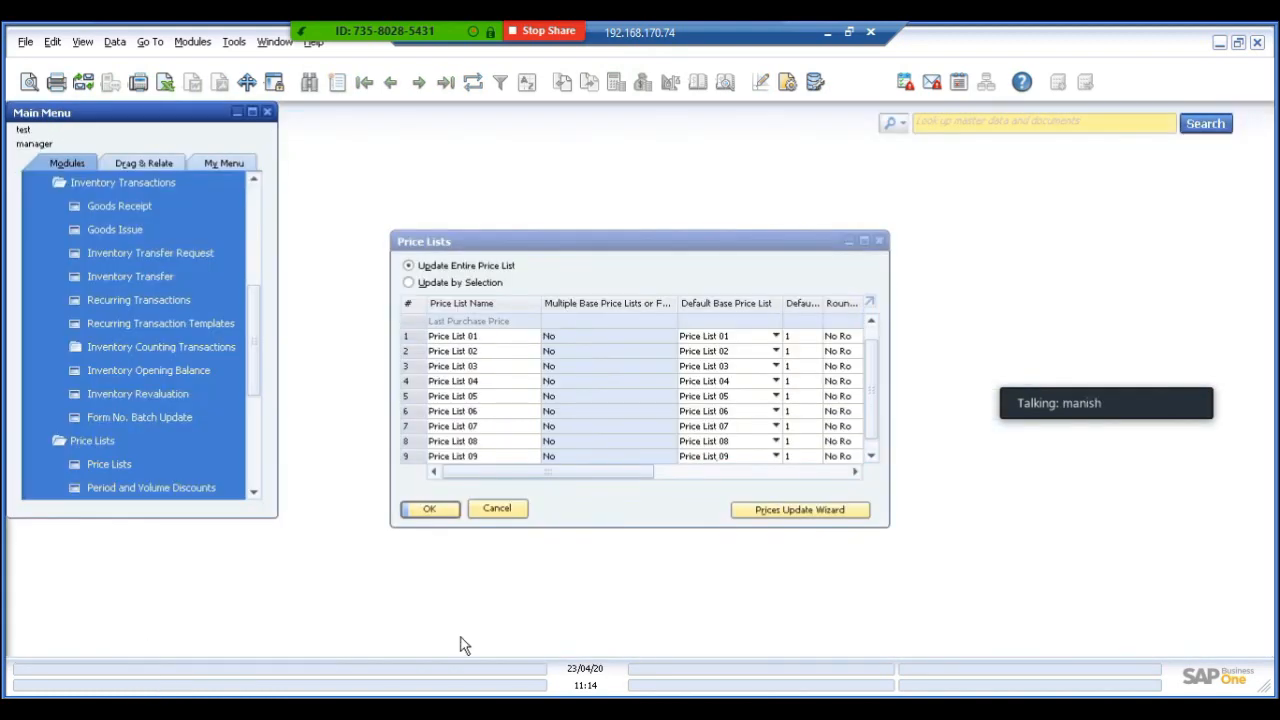
pyautogui.click(498, 509)
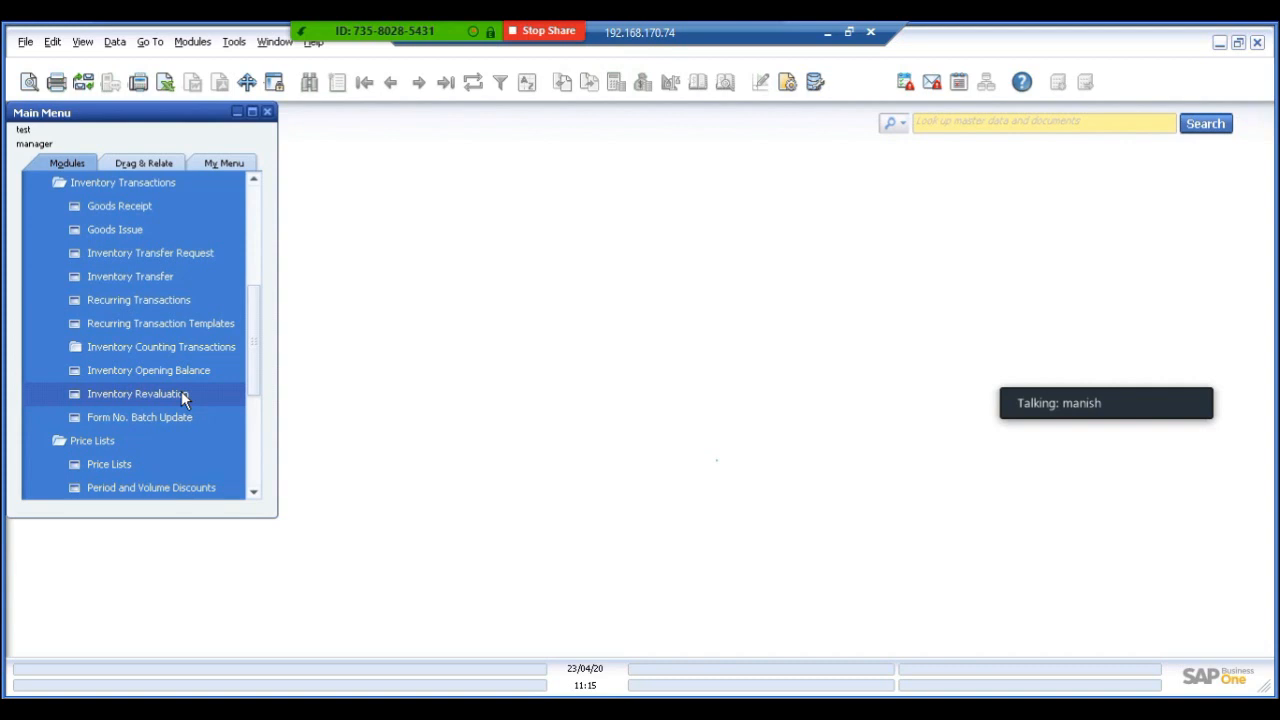
# Step: Open a new inventory revaluation and enter item TEST22 on its first line
pyautogui.click(140, 394)
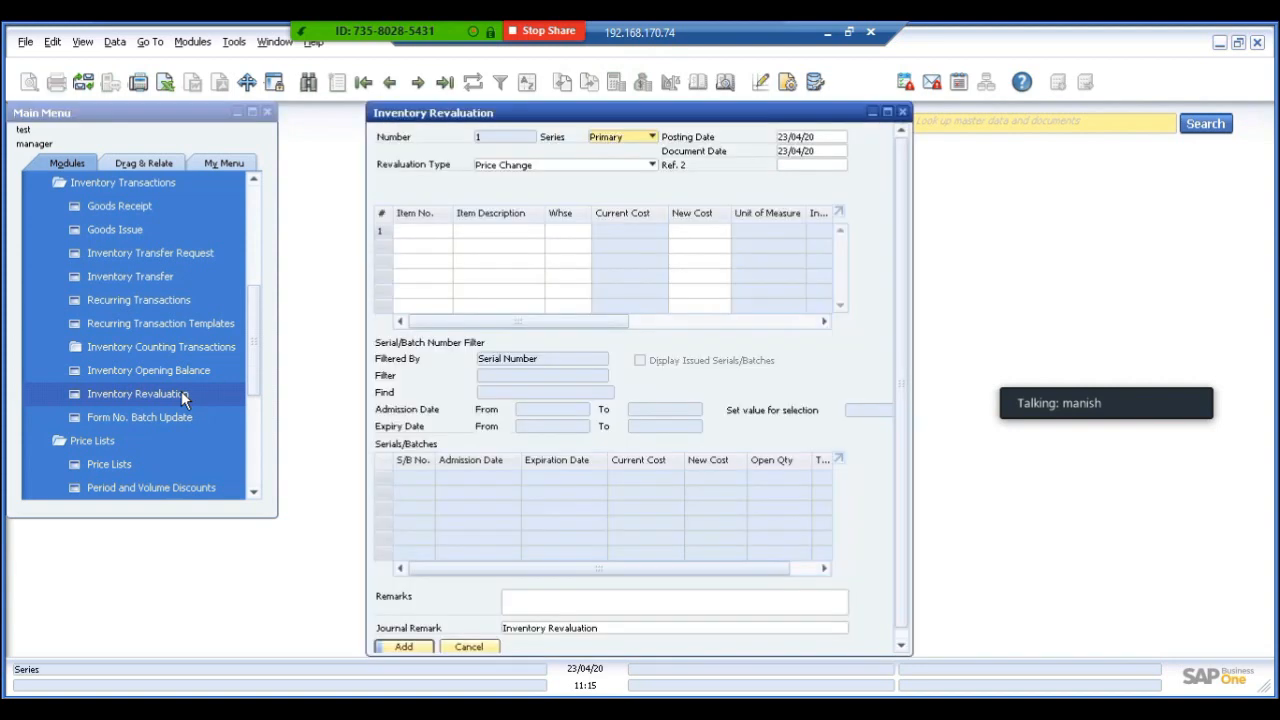
pyautogui.click(428, 232)
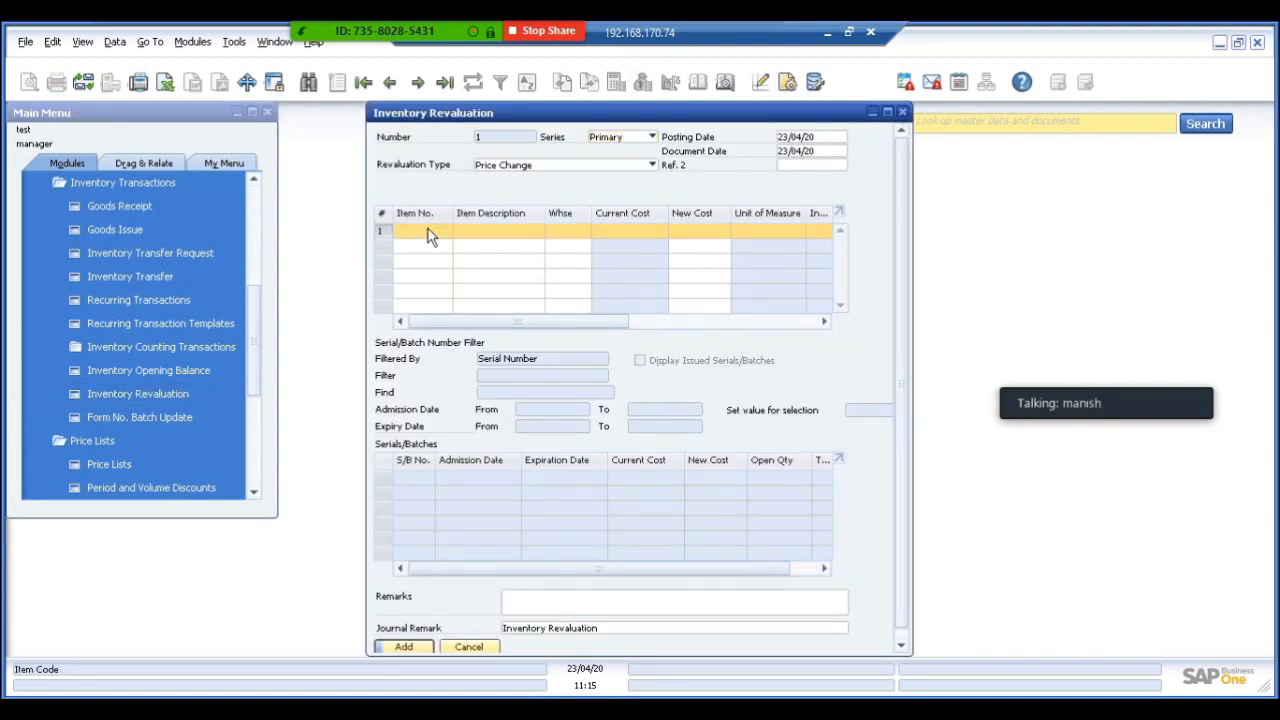
pyautogui.press('Tab')
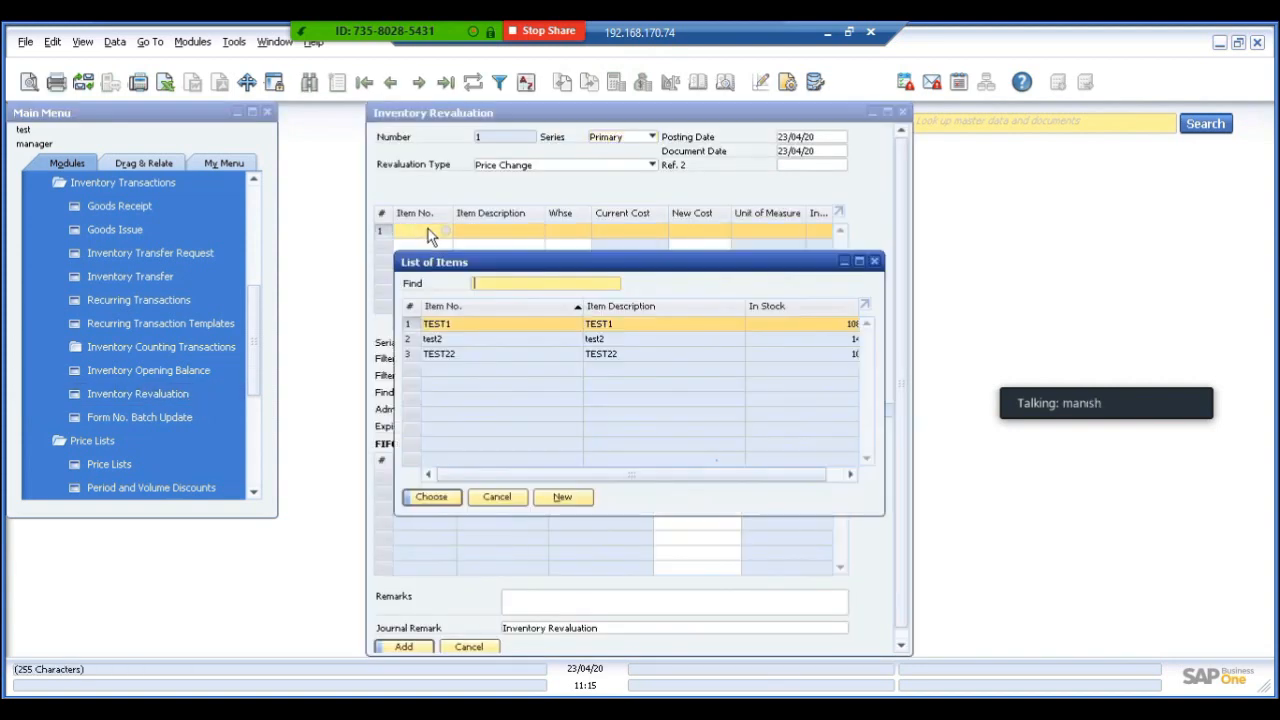
pyautogui.doubleClick(458, 358)
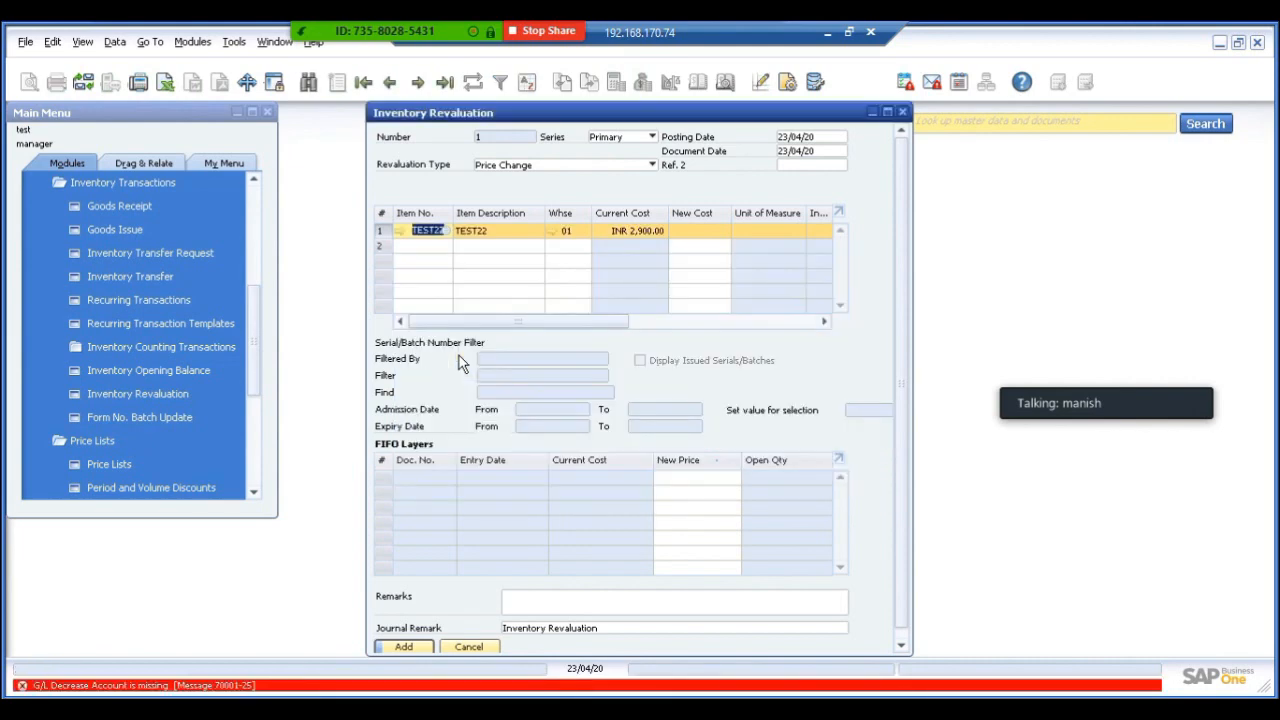
# Step: Set TEST22's new cost to INR 3,000 and choose 101500 as its G/L increase account
pyautogui.click(707, 237)
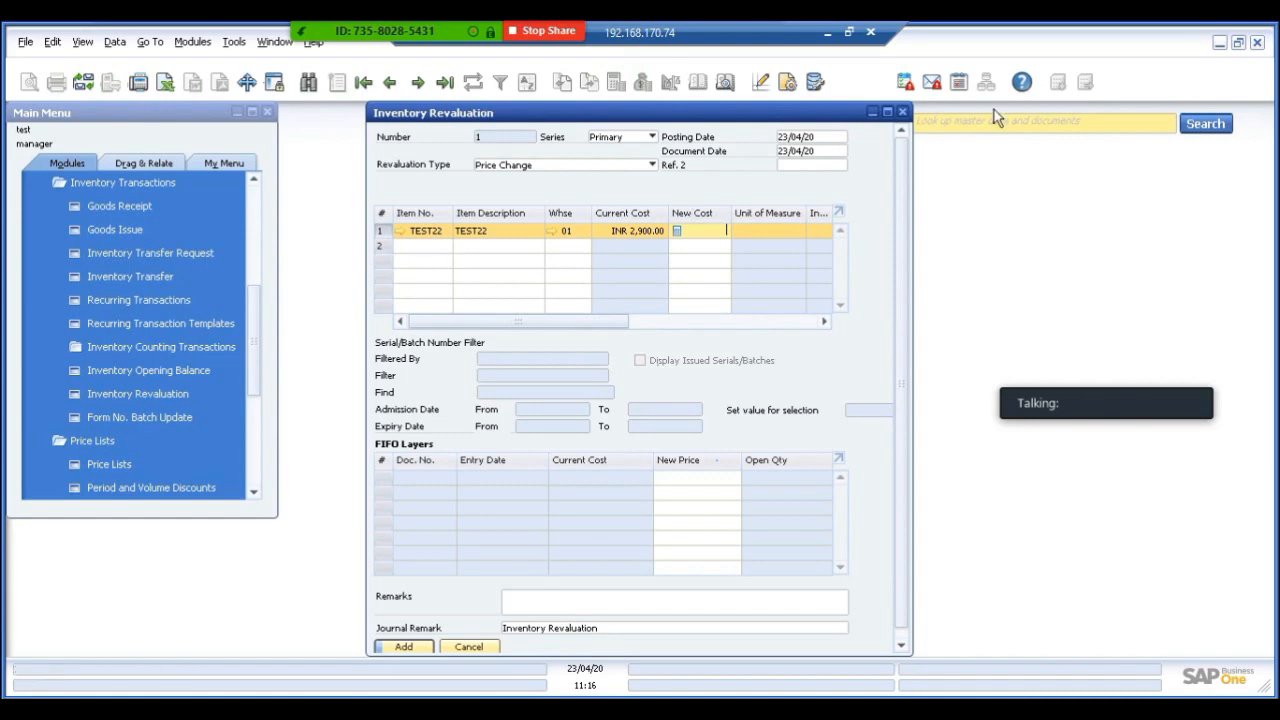
pyautogui.click(886, 112)
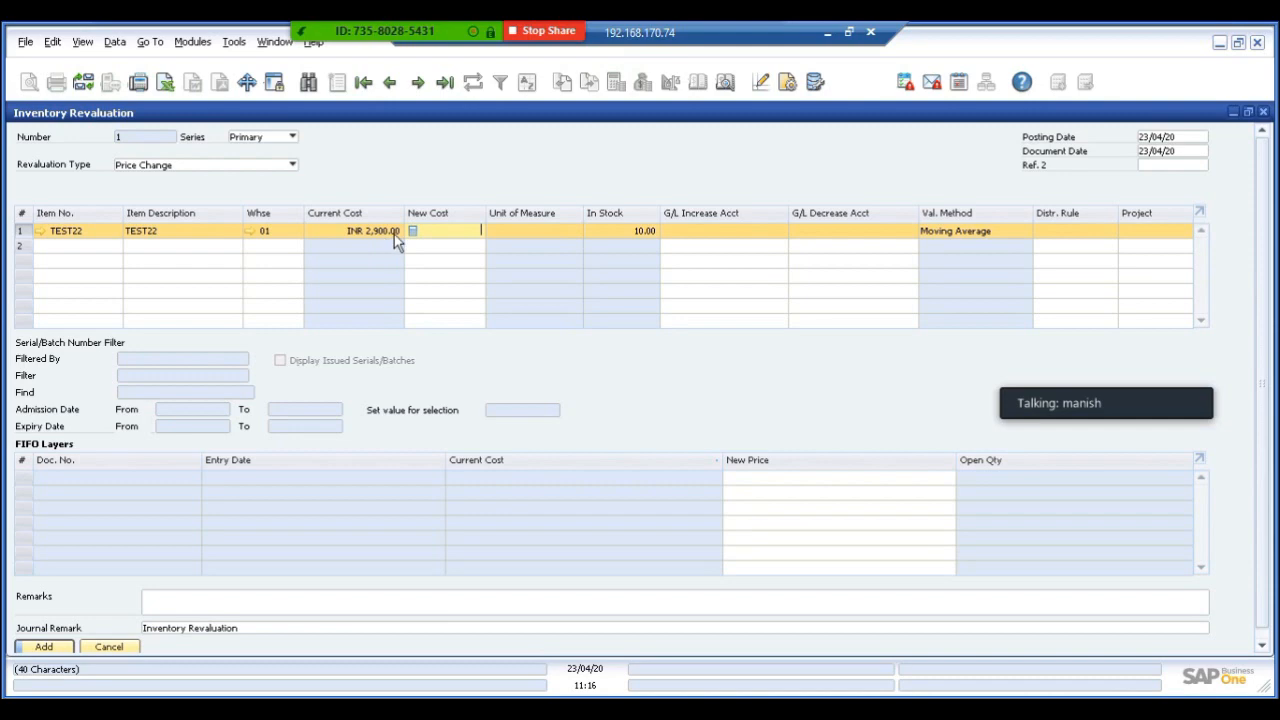
pyautogui.write('000')
pyautogui.press('Tab')
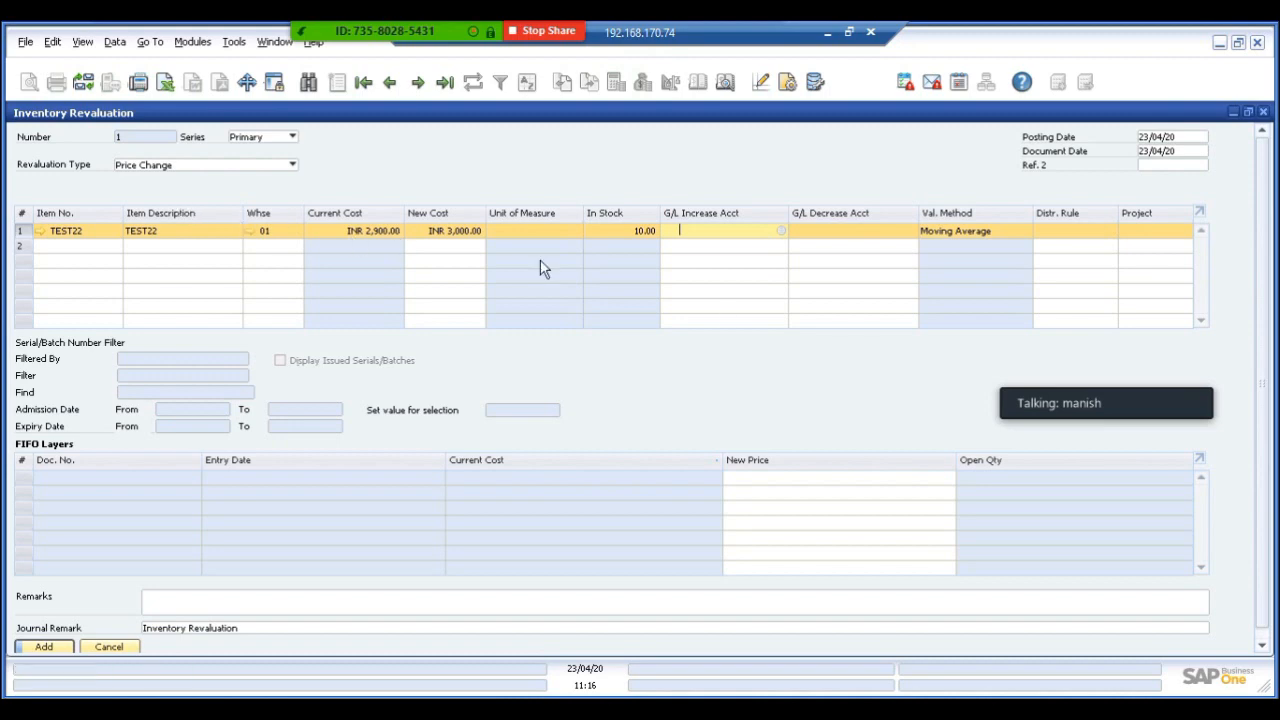
pyautogui.press('Tab')
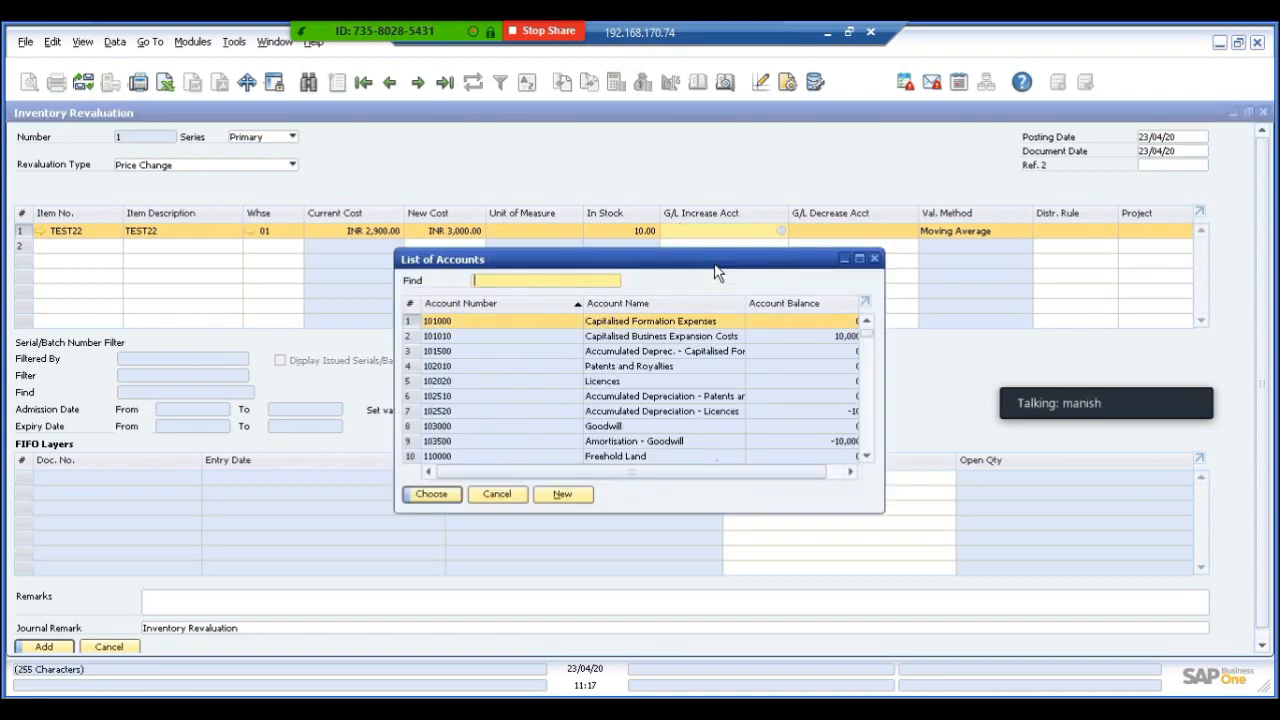
pyautogui.doubleClick(638, 351)
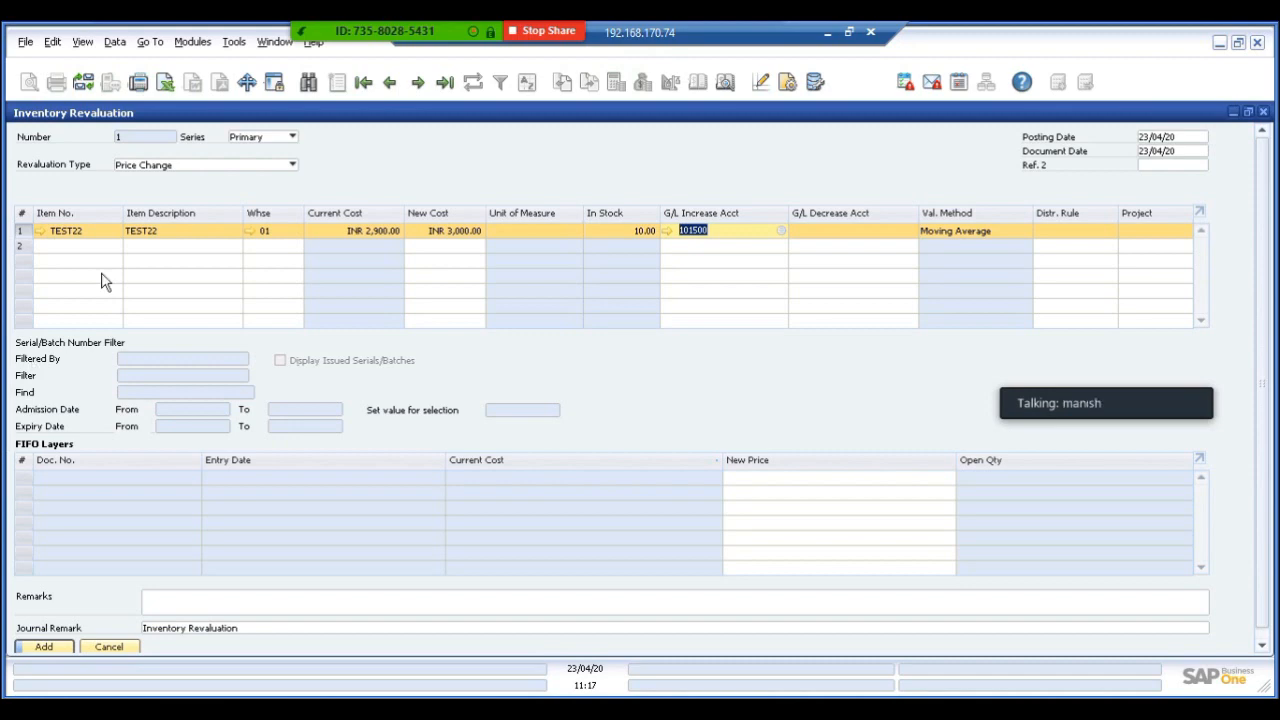
# Step: Change the revaluation type to Inventory Debit/Credit and set TEST22's quantity to 20
pyautogui.click(145, 167)
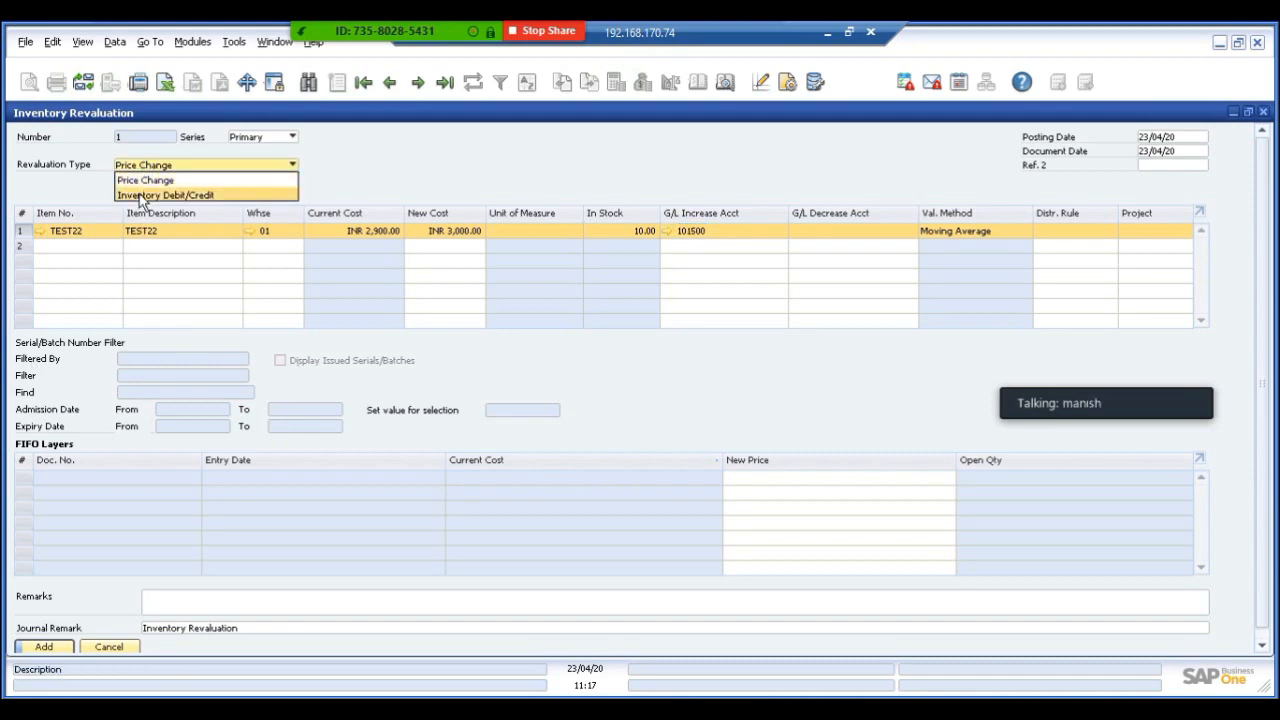
pyautogui.click(141, 196)
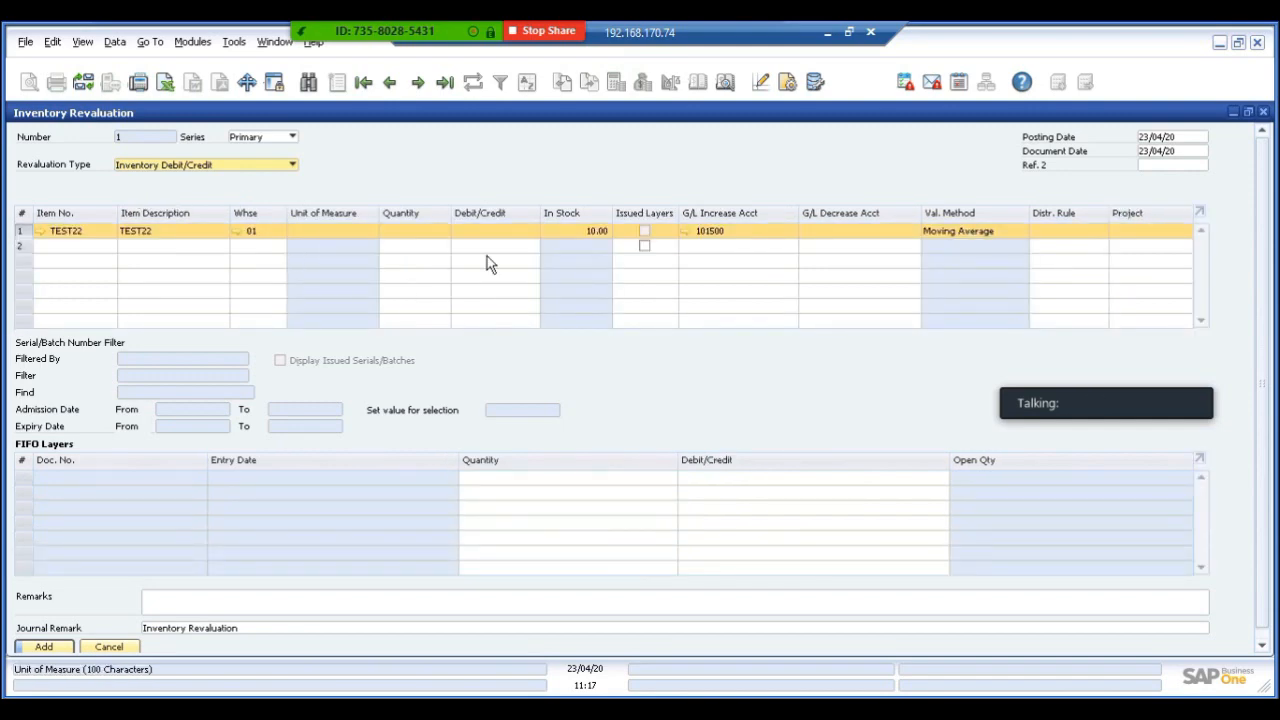
pyautogui.click(407, 231)
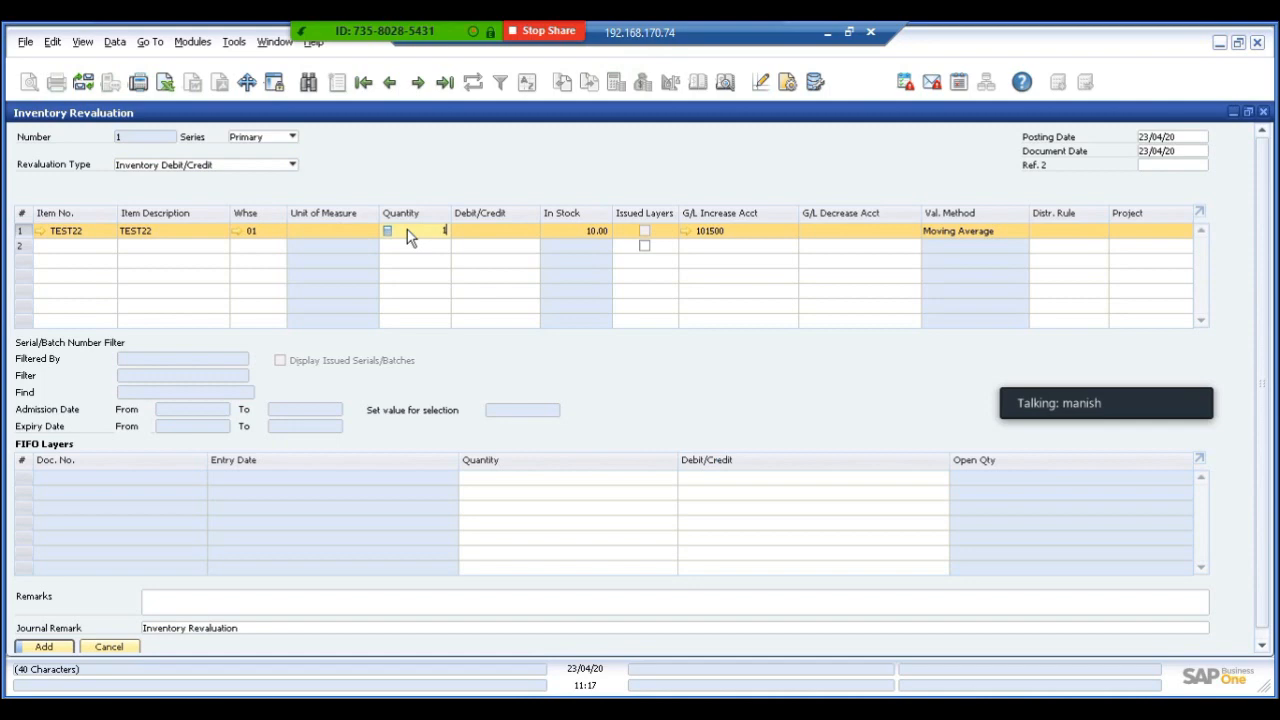
pyautogui.write('20')
pyautogui.press('Tab')
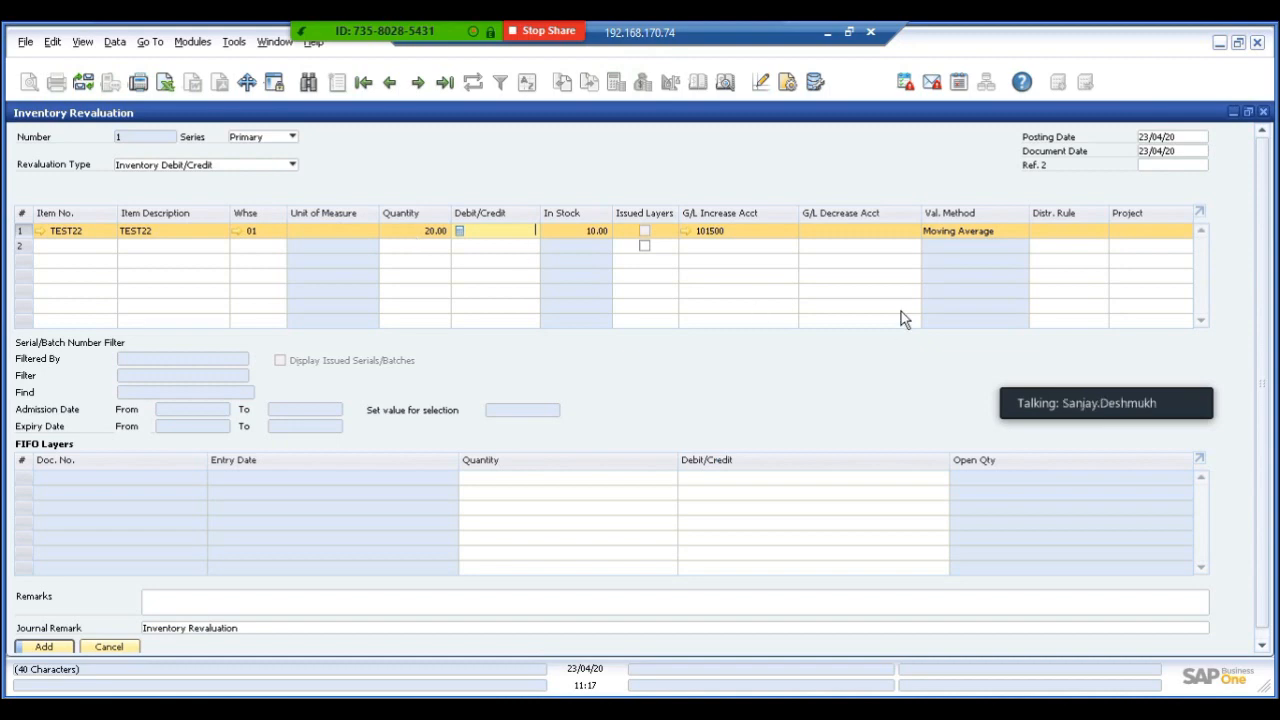
# Step: Choose 102010 (Patents and Royalties) as TEST22's G/L decrease account and set its debit/credit value to INR 20
pyautogui.click(850, 236)
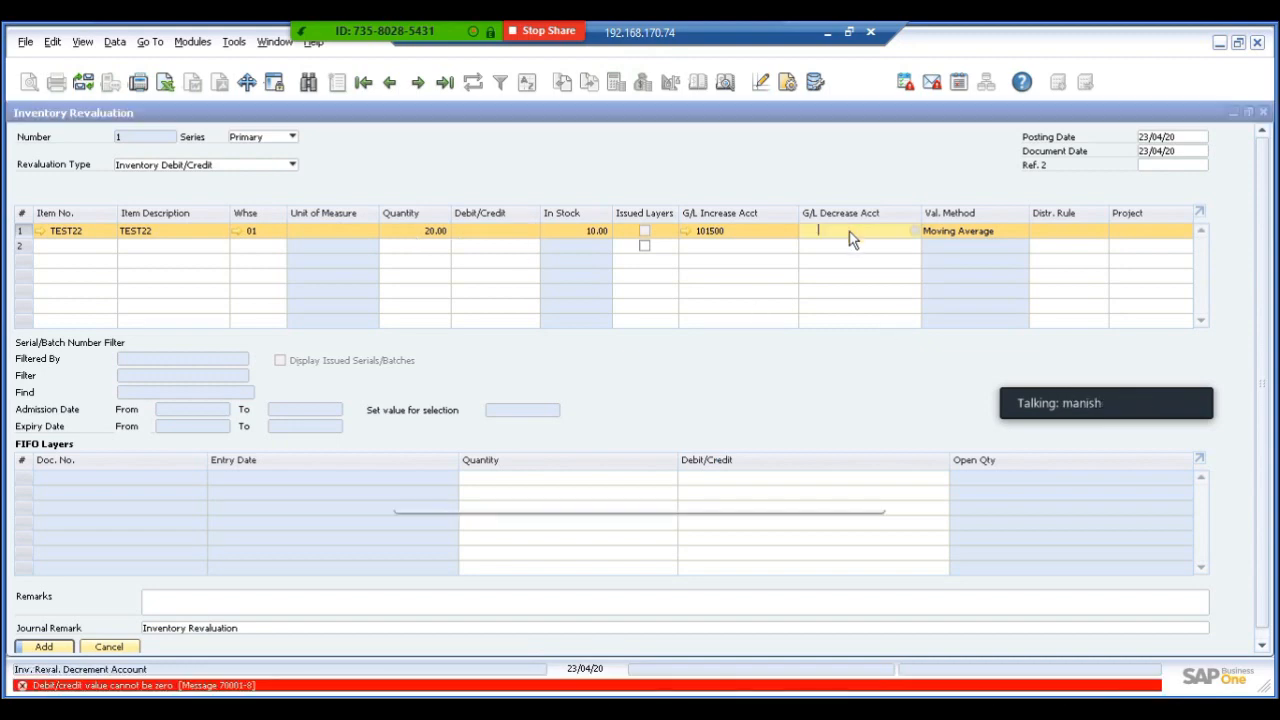
pyautogui.press('Tab')
pyautogui.doubleClick(603, 366)
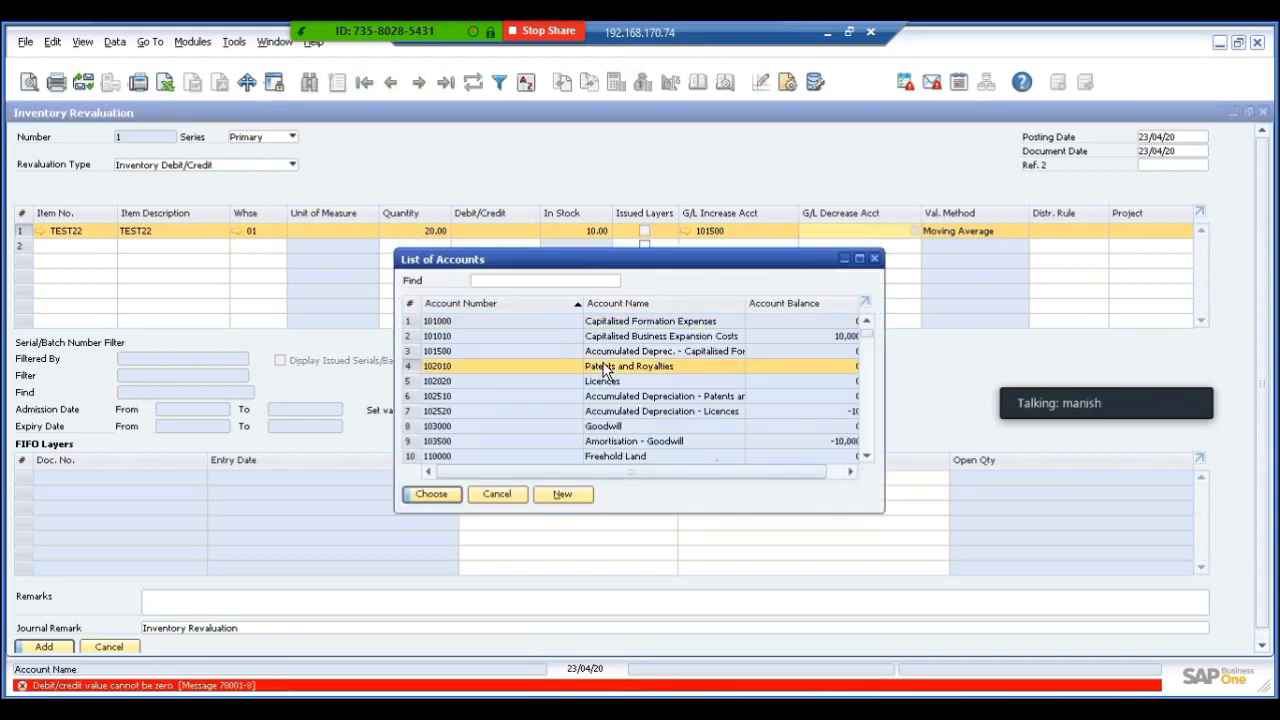
pyautogui.click(498, 230)
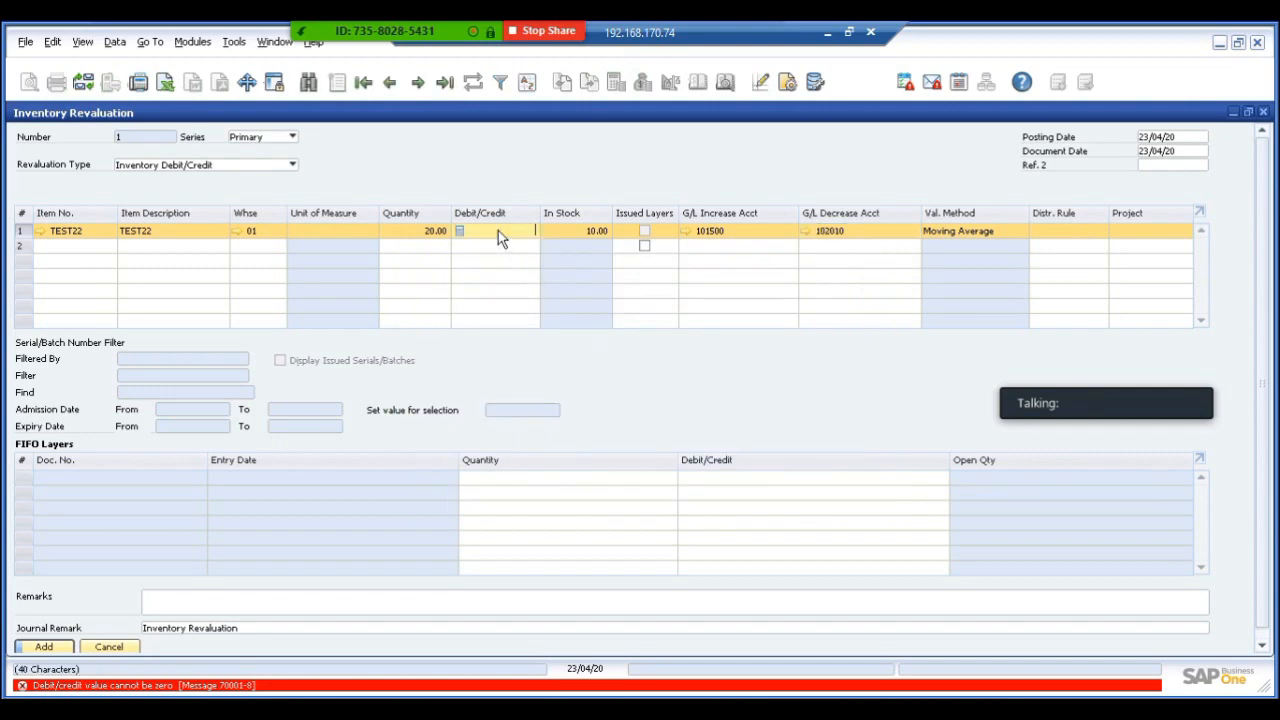
pyautogui.write('20')
pyautogui.press('Tab')
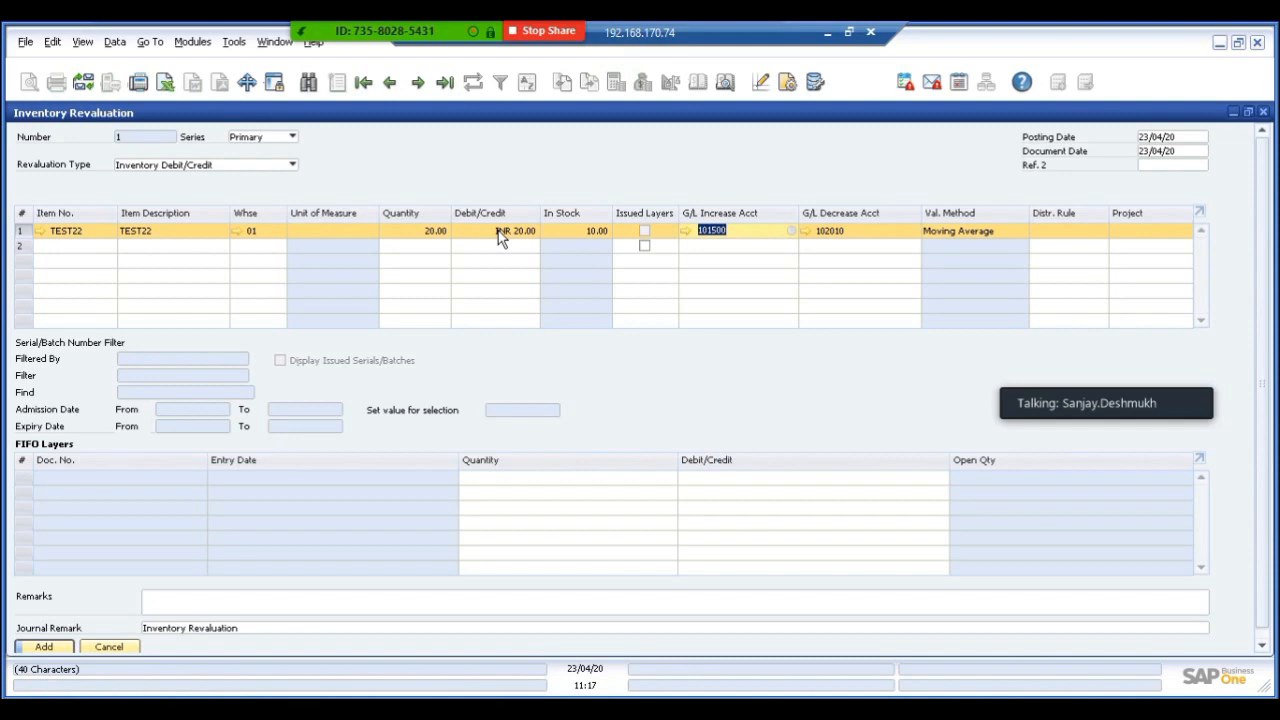
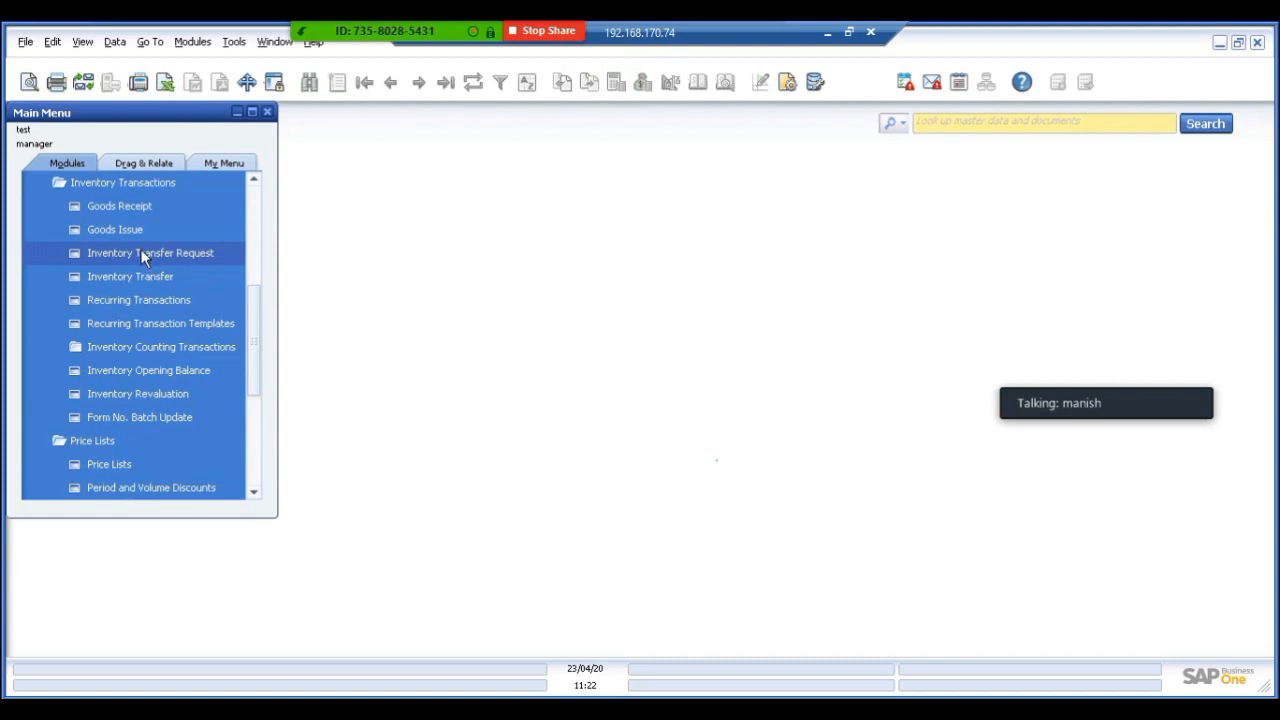
# Step: Open a new inventory transfer request, try 02 as its source warehouse and set the field back to 01
pyautogui.click(143, 254)
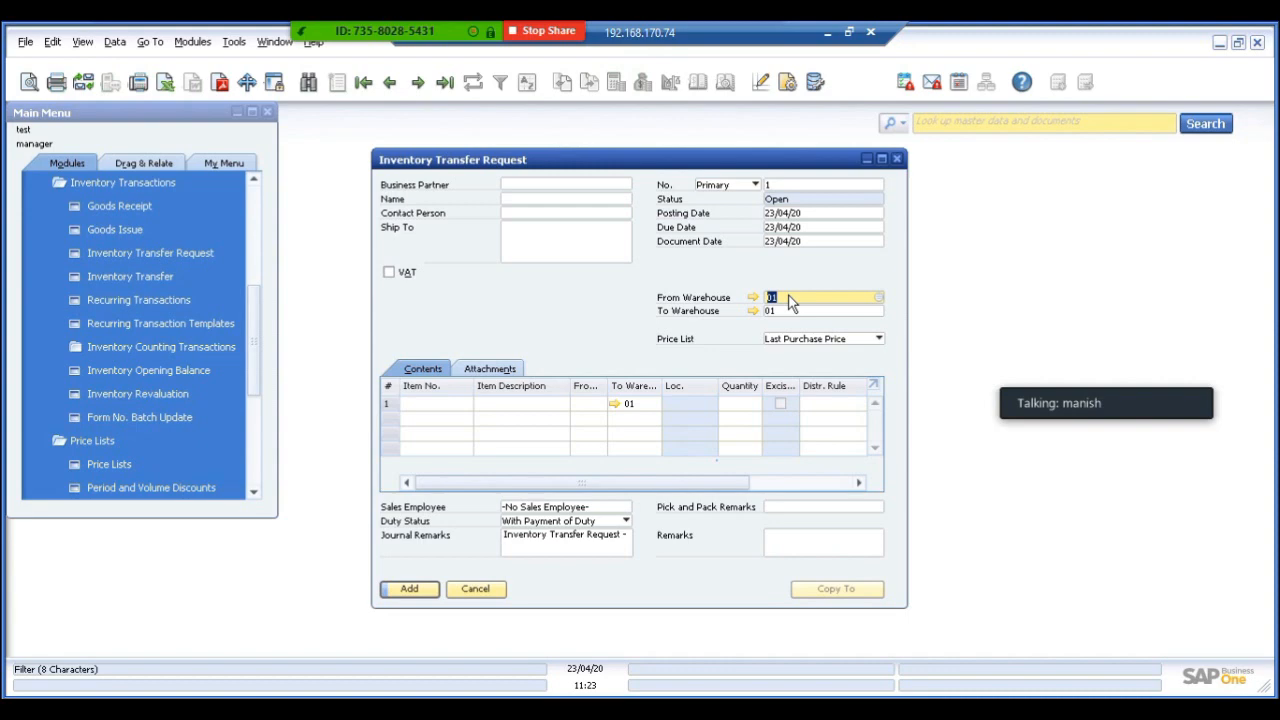
pyautogui.write('02')
pyautogui.press('Tab')
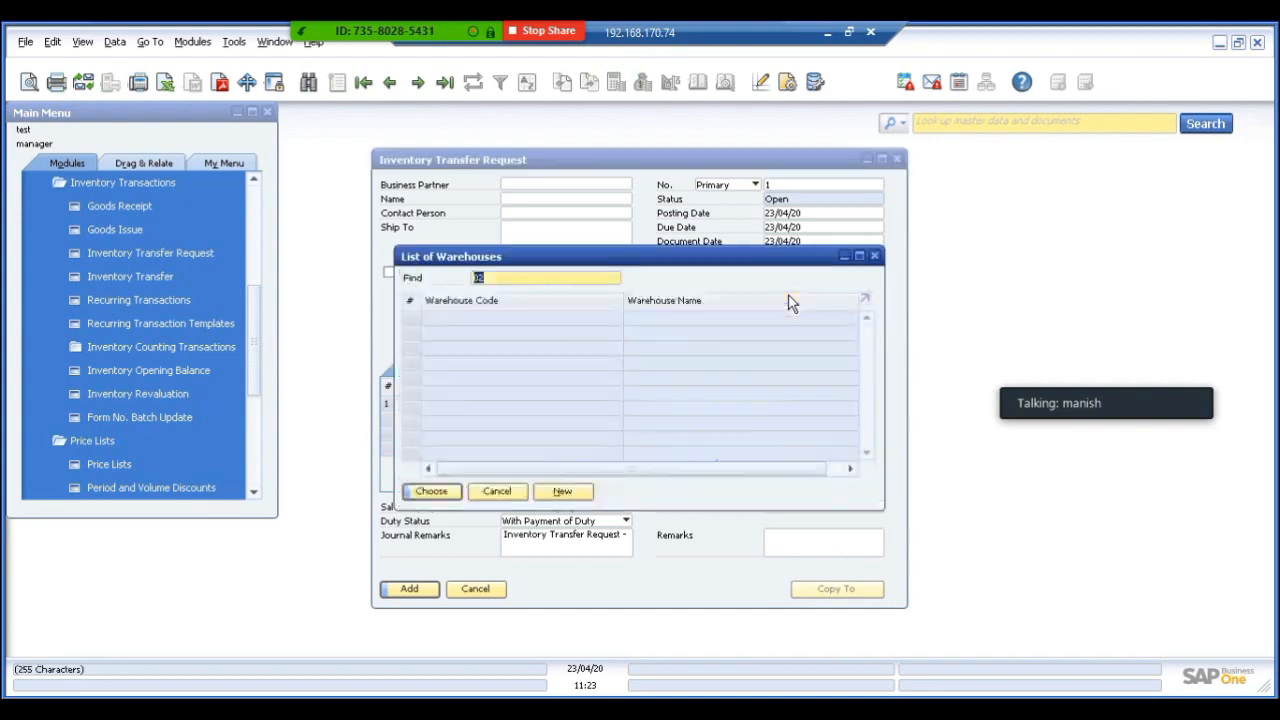
pyautogui.click(500, 492)
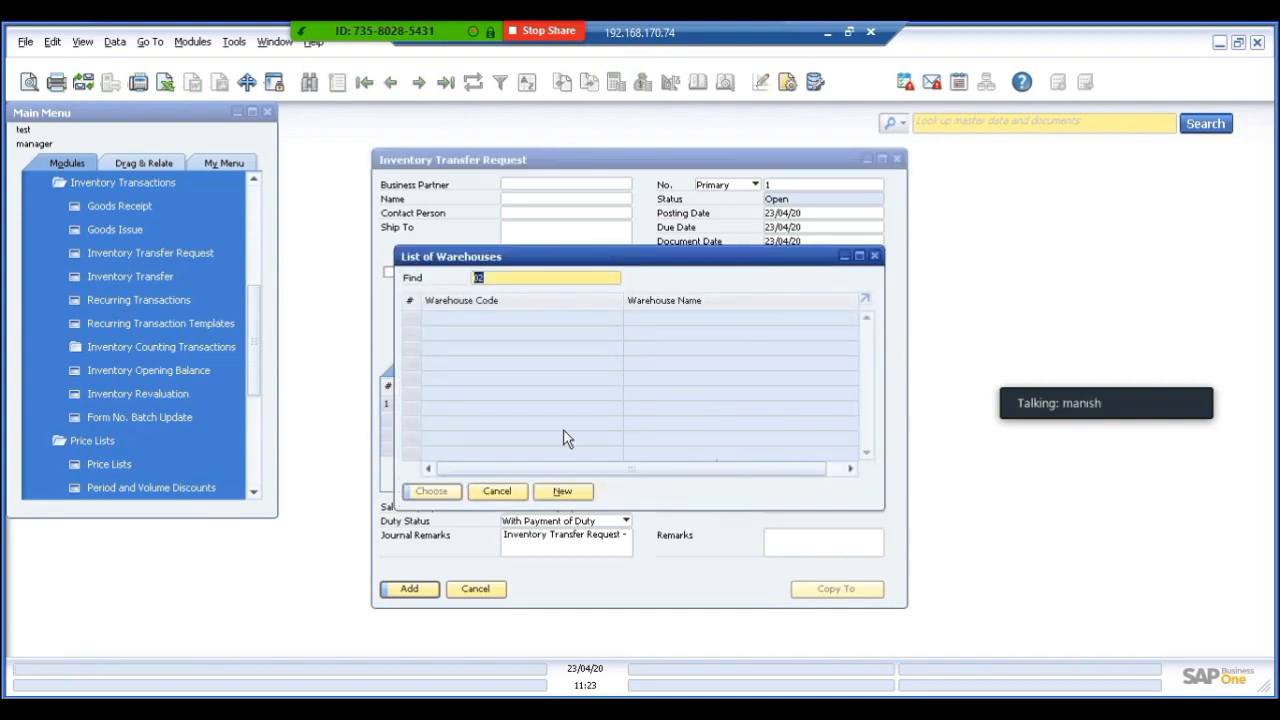
pyautogui.press('Tab')
pyautogui.click(494, 488)
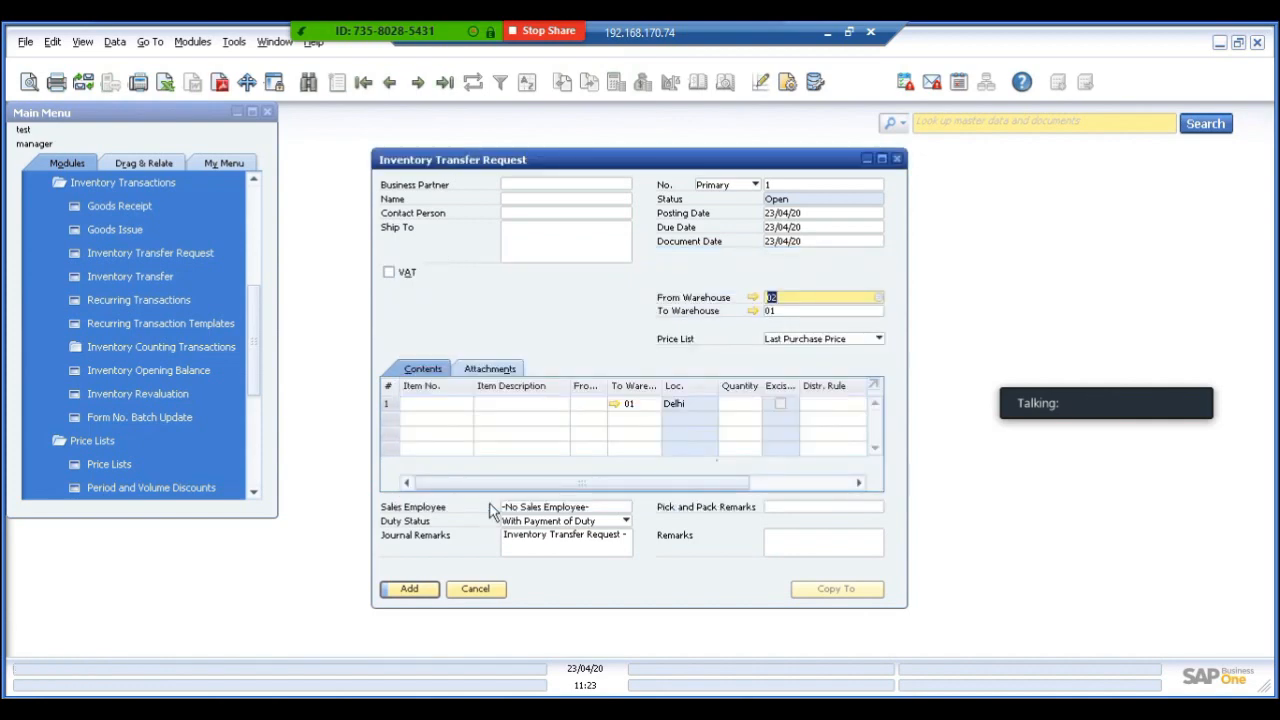
pyautogui.write('01')
pyautogui.press('Tab')
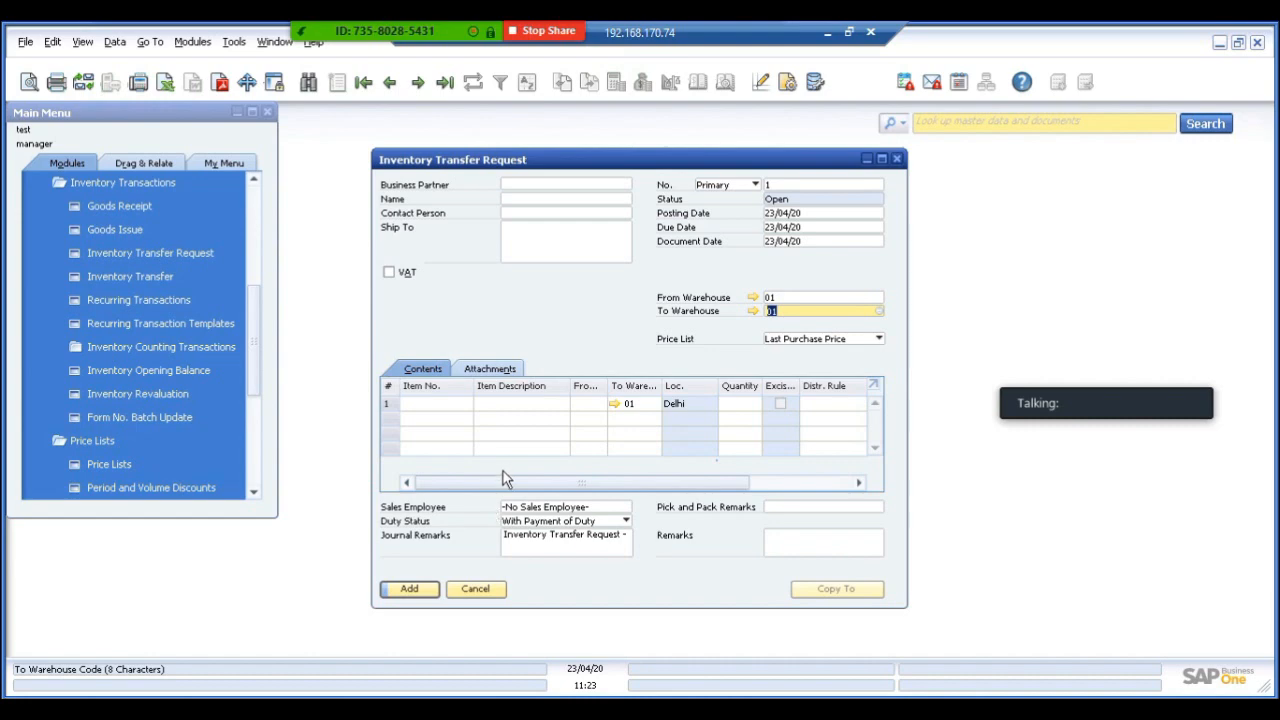
# Step: Duplicate warehouse 01 as a new warehouse with code 02 and close the warehouse setup
pyautogui.click(752, 300)
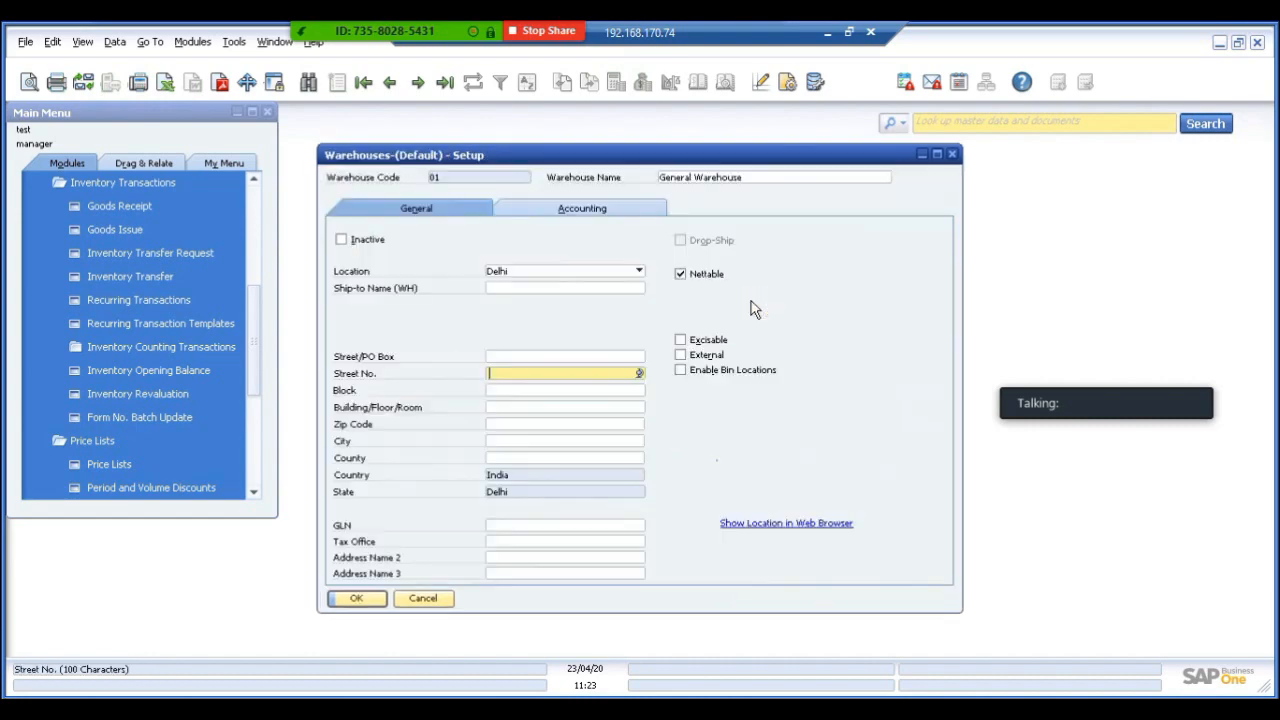
pyautogui.rightClick(574, 256)
pyautogui.click(622, 283)
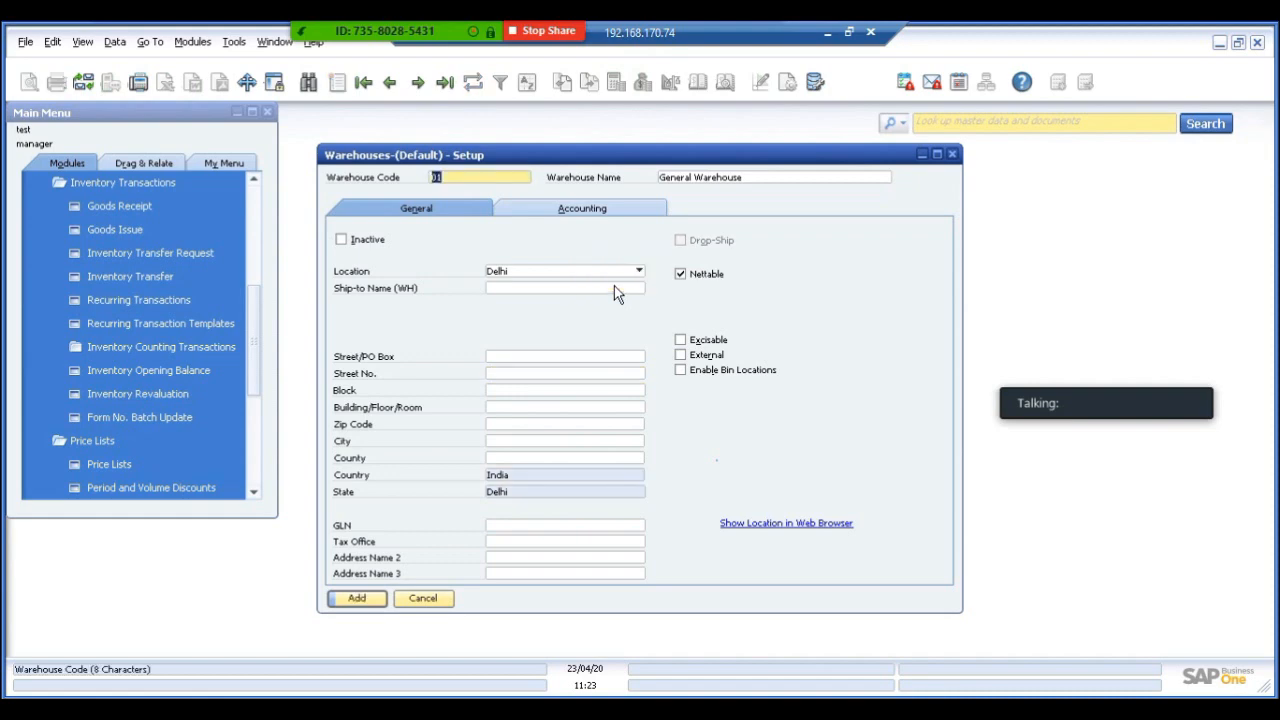
pyautogui.write('02')
pyautogui.press('Tab')
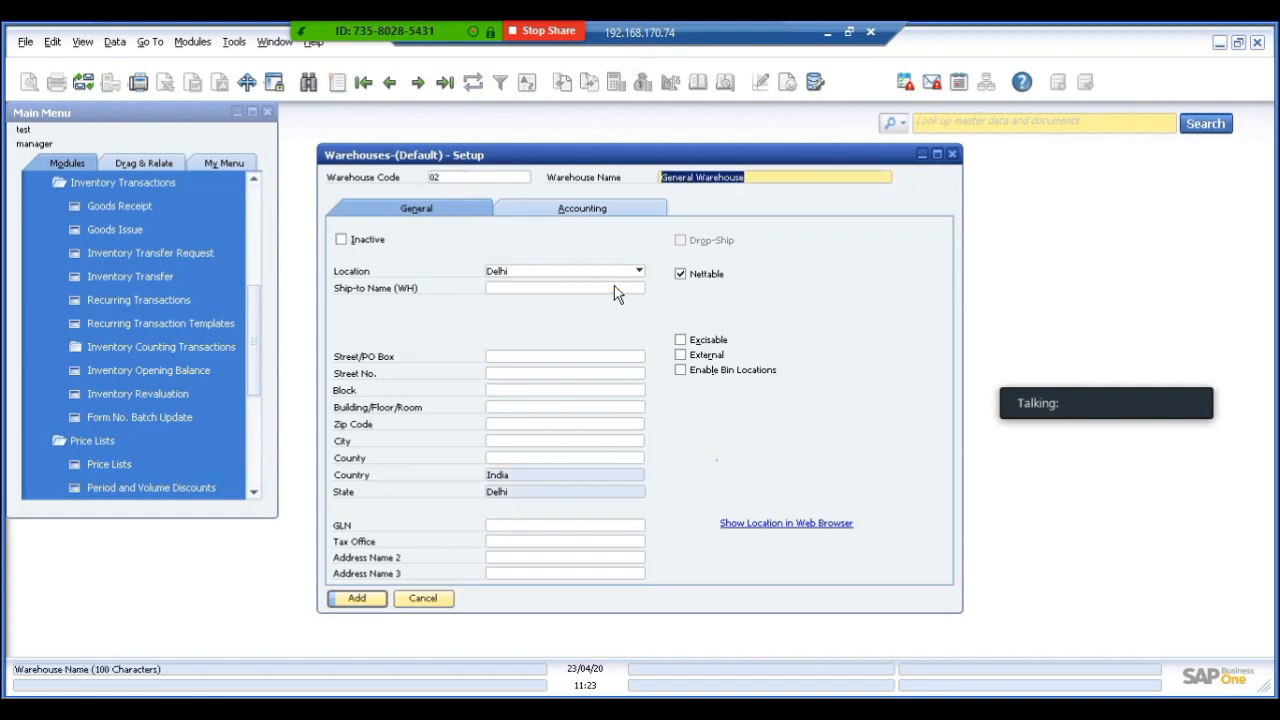
pyautogui.press('Return')
pyautogui.press('Return')
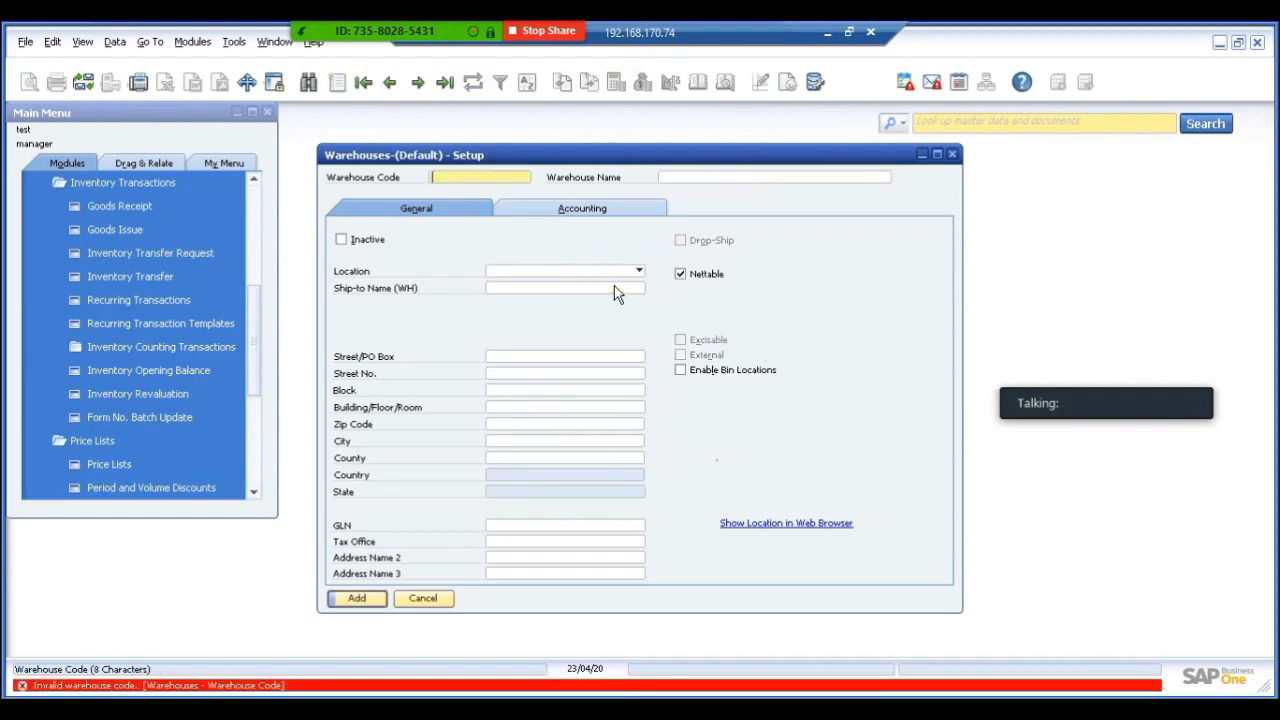
pyautogui.click(424, 604)
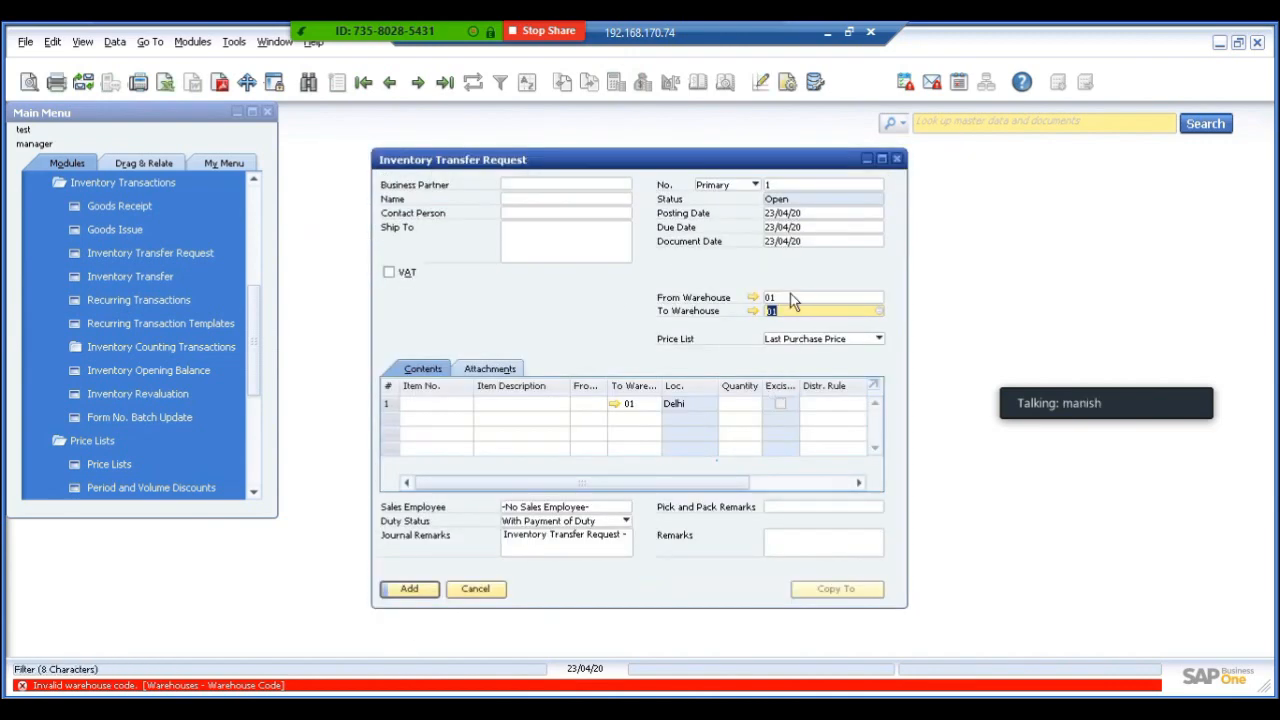
# Step: Set the transfer request's source warehouse to 02 and enter item TEST22 on the first line
pyautogui.click(791, 298)
pyautogui.write('02')
pyautogui.press('Tab')
pyautogui.click(428, 402)
pyautogui.press('Tab')
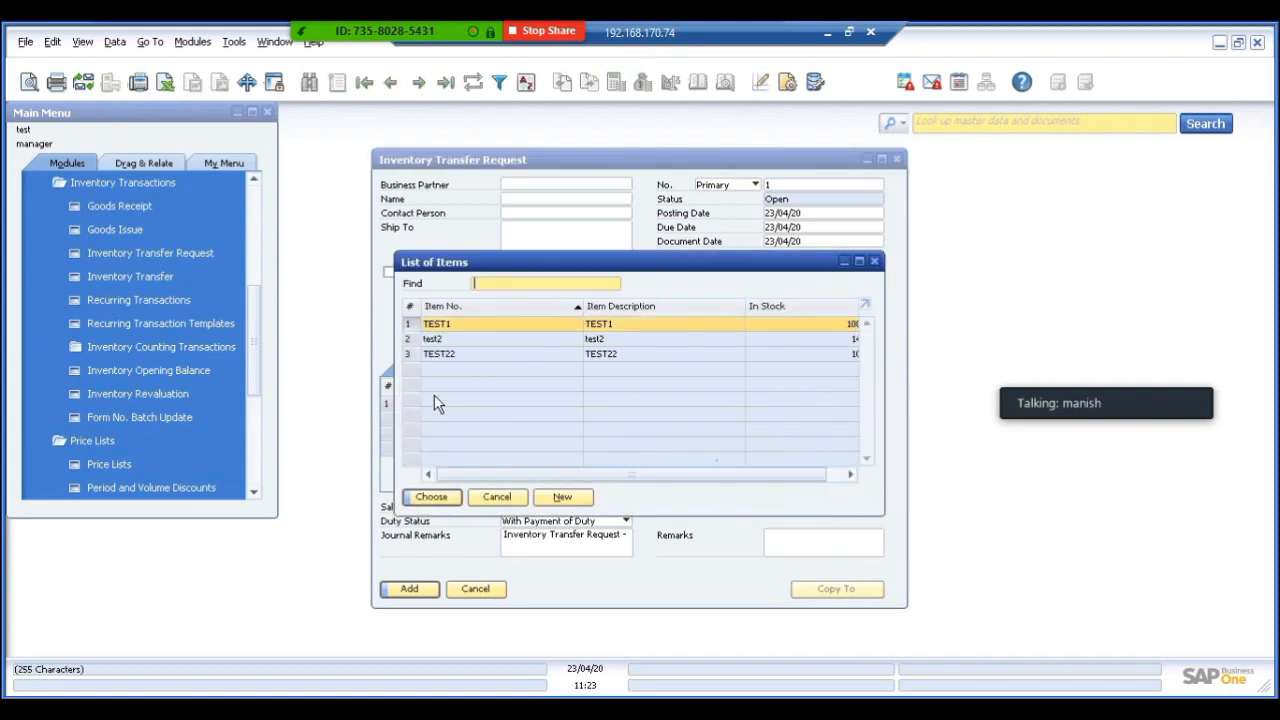
pyautogui.doubleClick(434, 355)
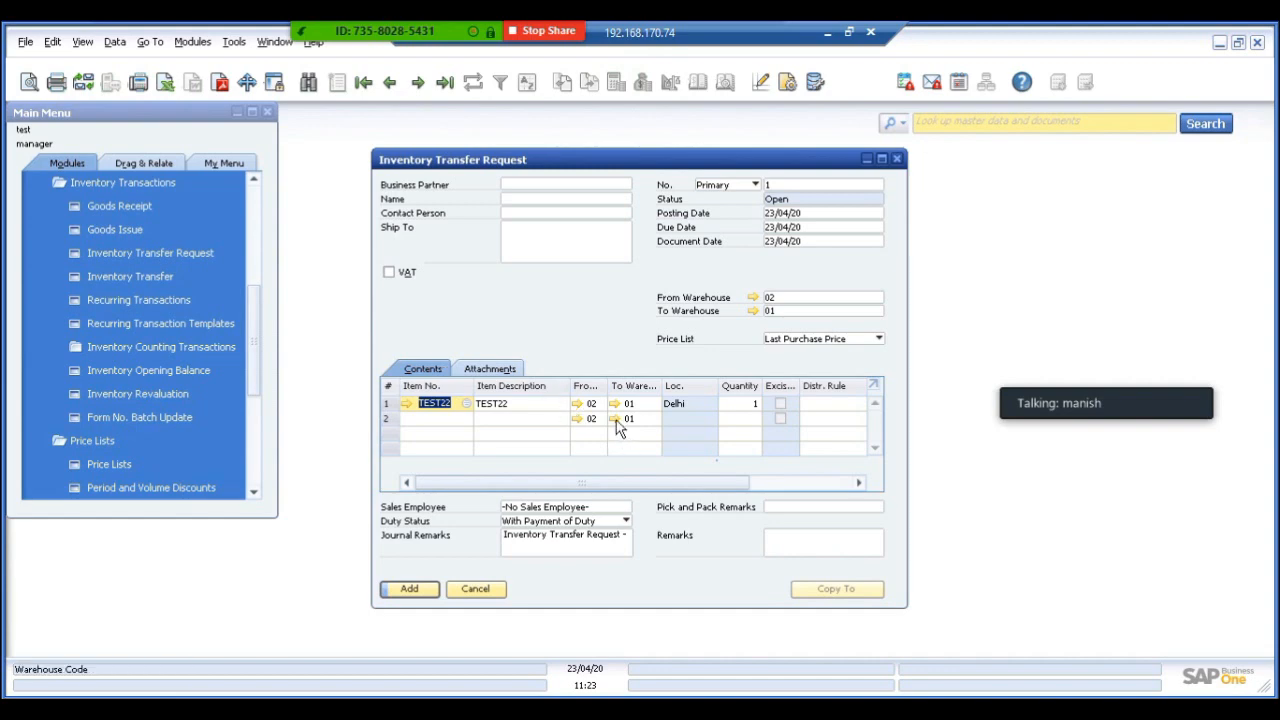
# Step: Submit the inventory transfer request for TEST22 and close its window
pyautogui.click(881, 159)
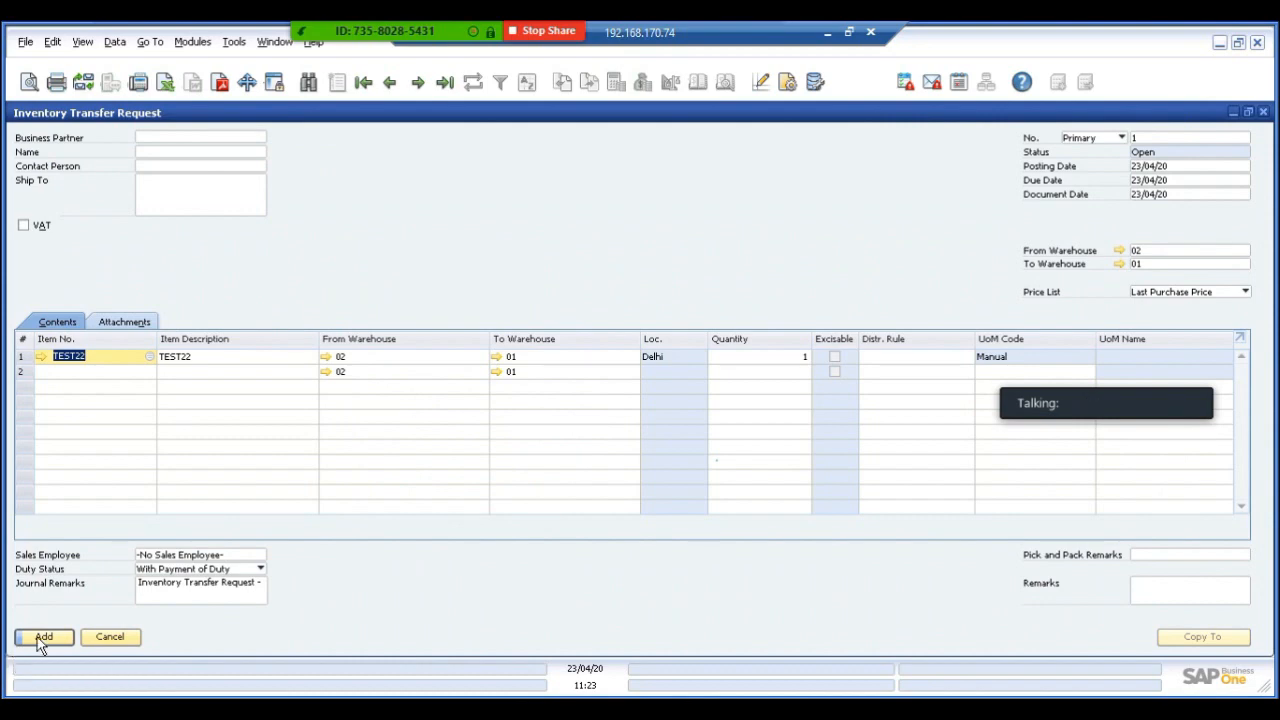
pyautogui.click(40, 640)
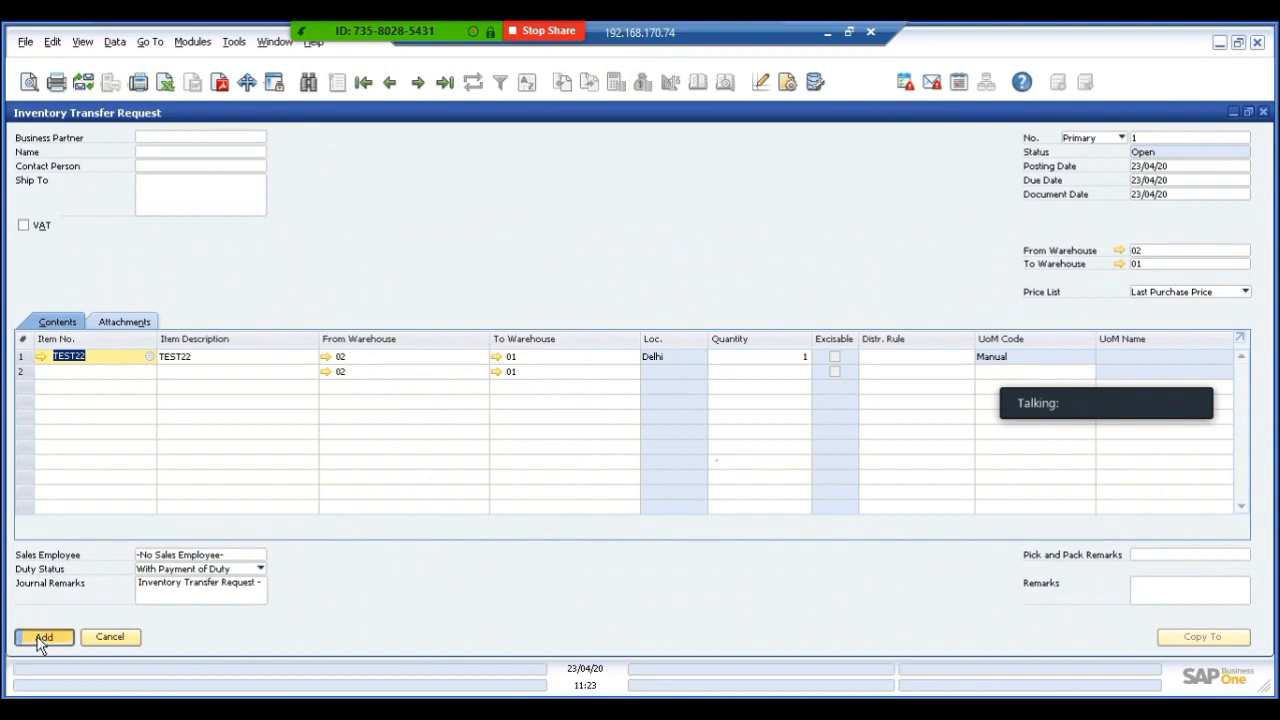
pyautogui.click(112, 640)
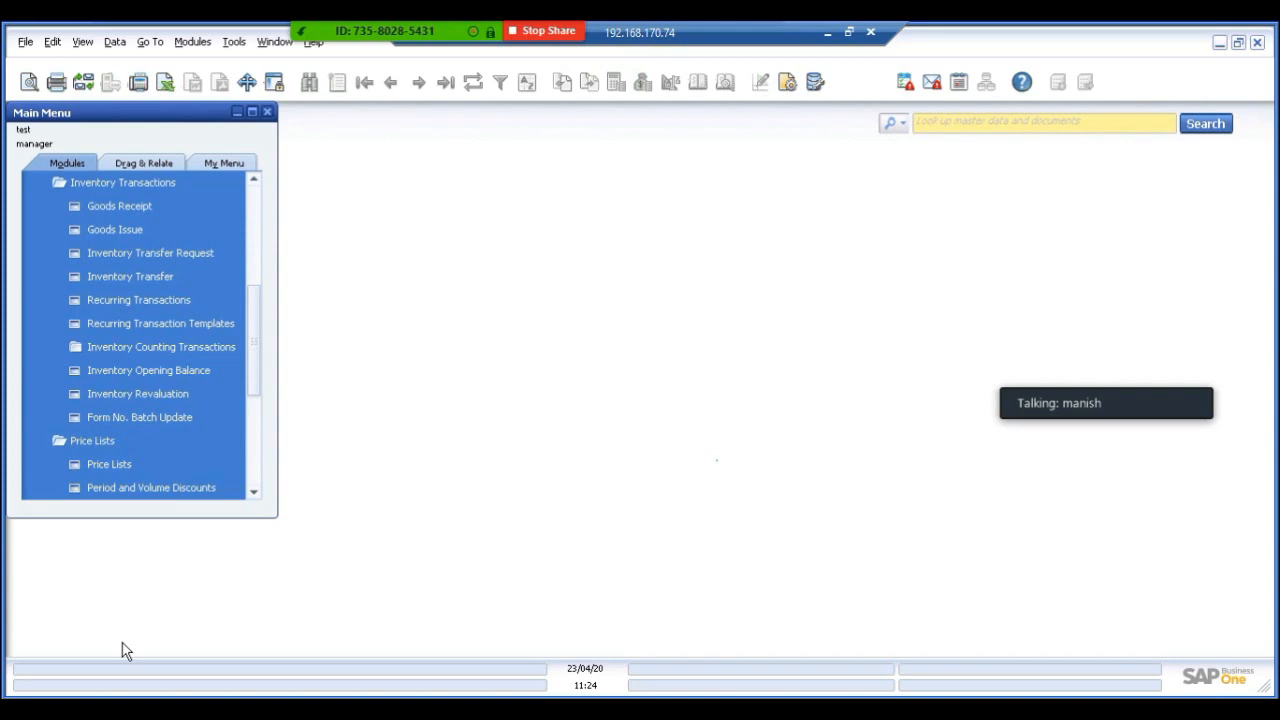
# Step: Try to copy a transfer request into a new inventory transfer with destination warehouse 02, and cancel the transfer
pyautogui.click(122, 275)
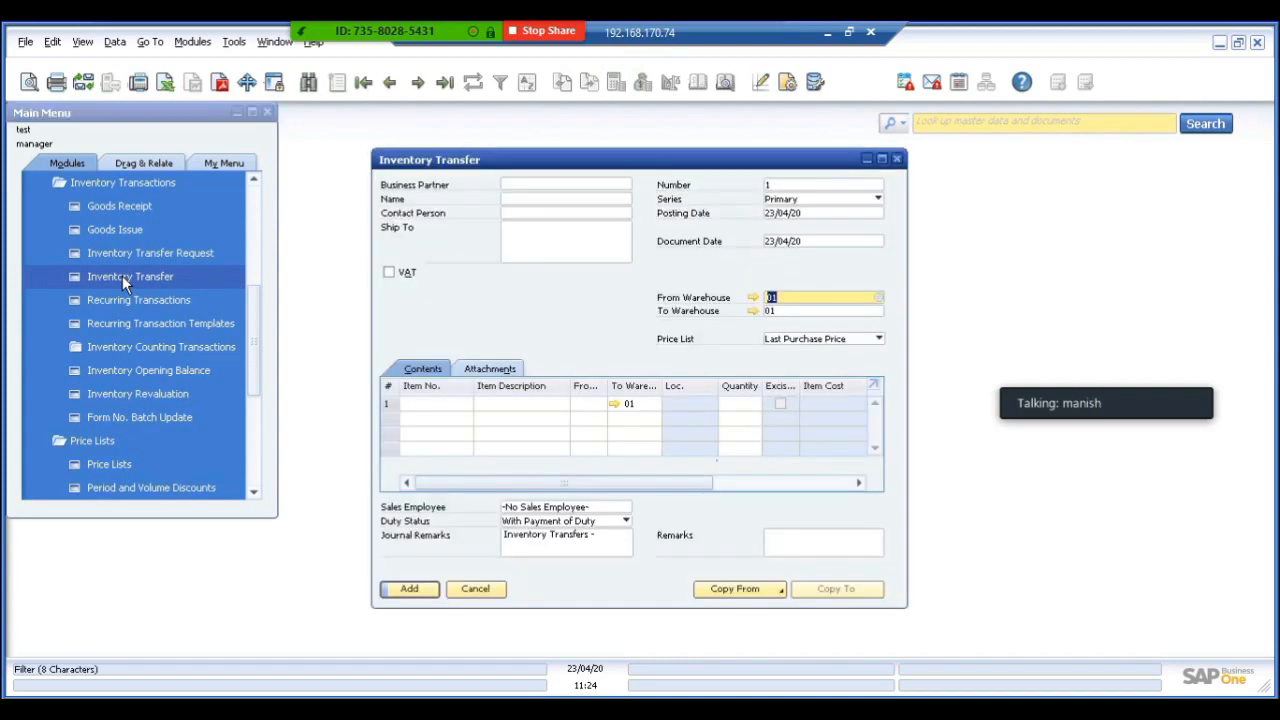
pyautogui.click(780, 312)
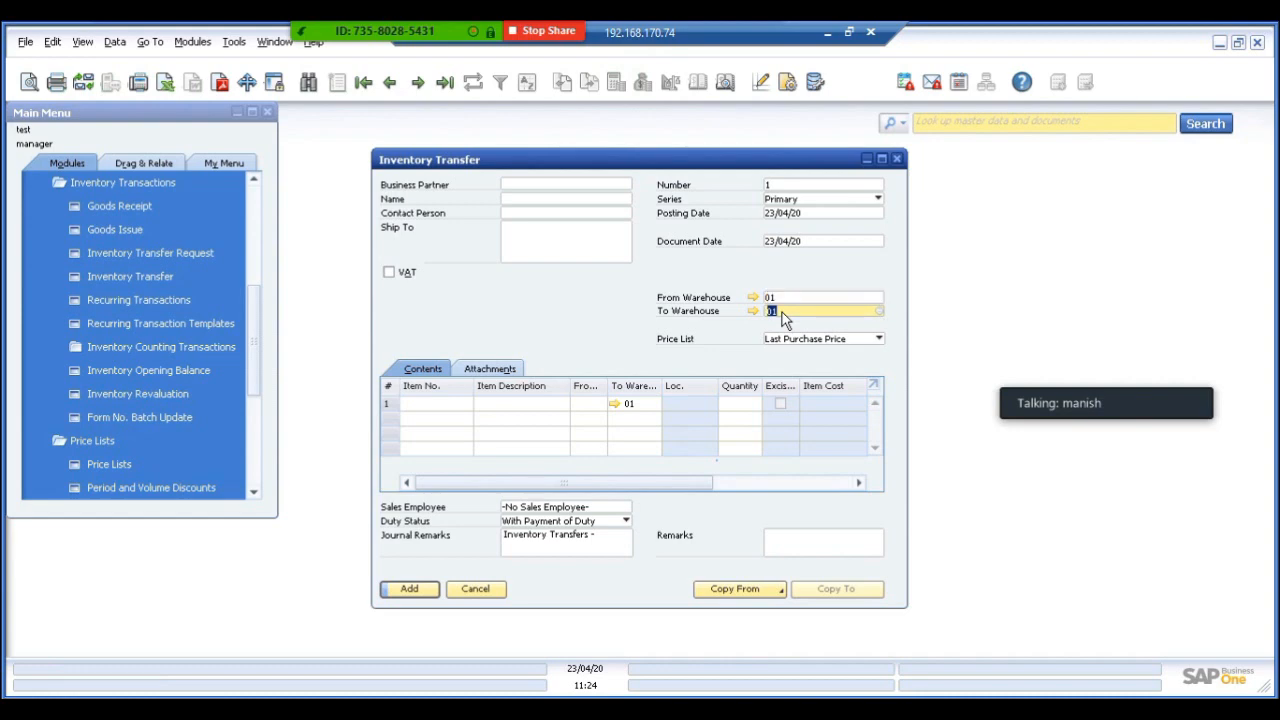
pyautogui.write('02')
pyautogui.press('Tab')
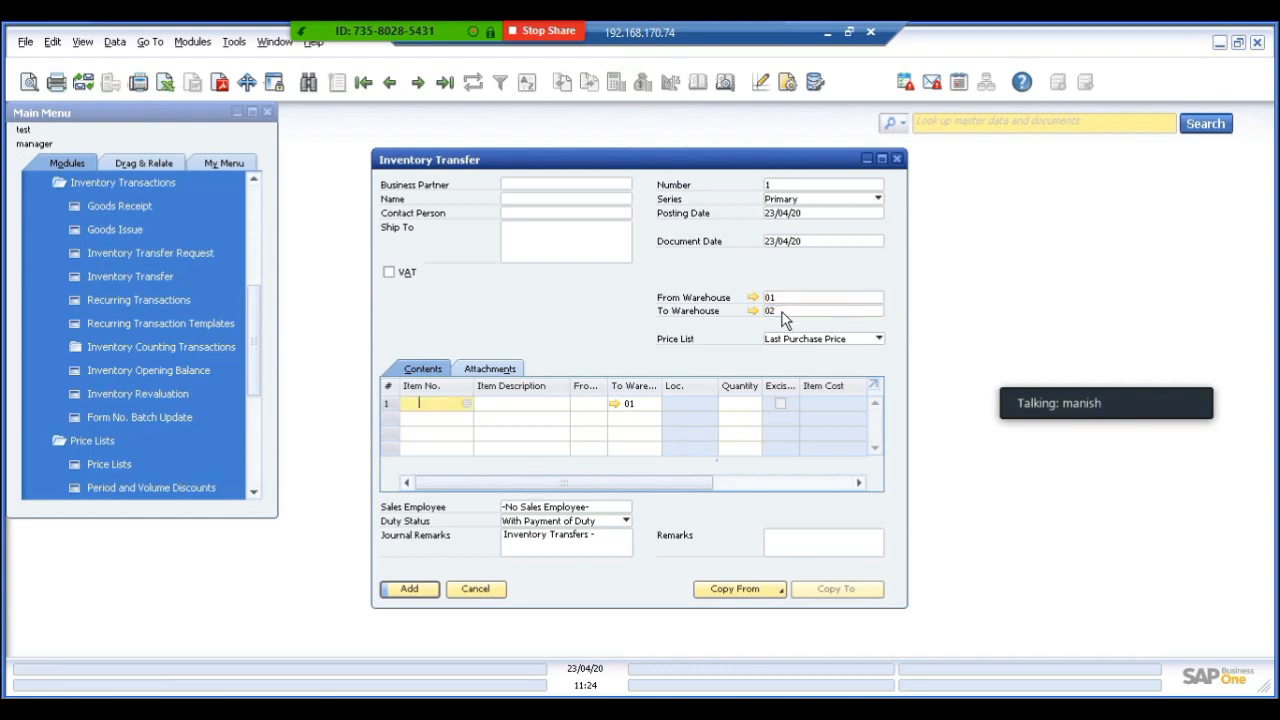
pyautogui.click(745, 589)
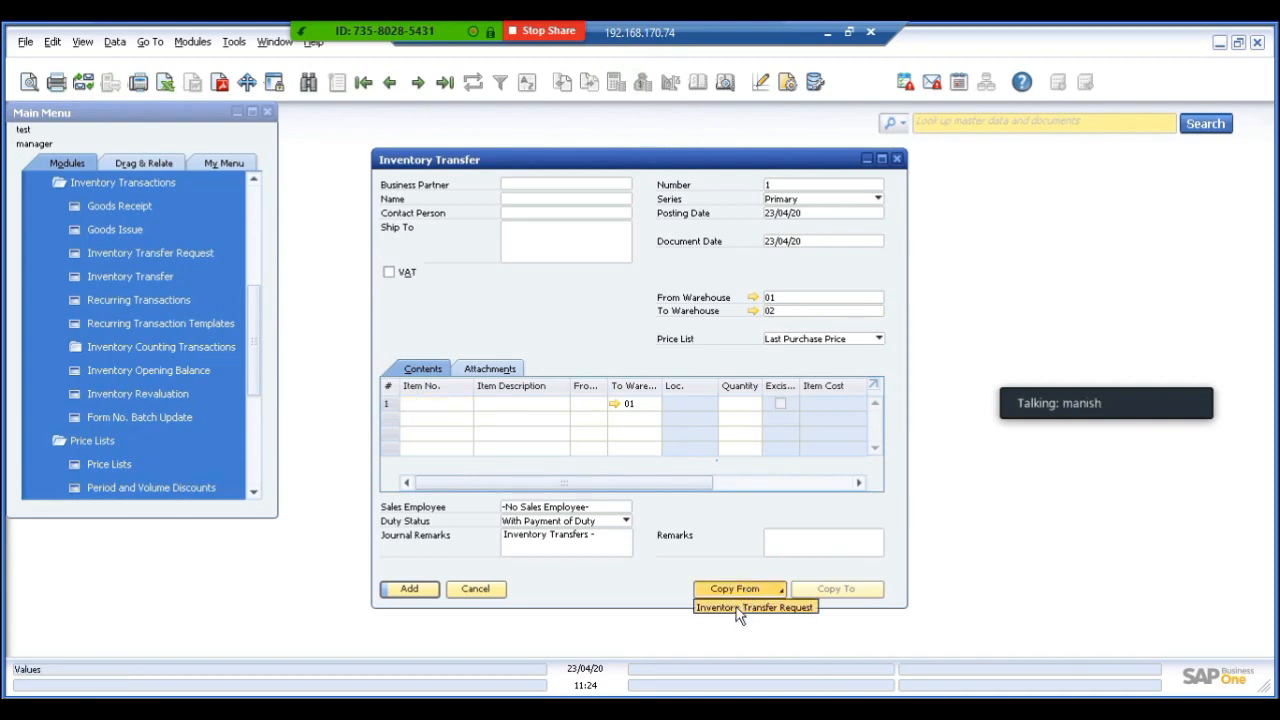
pyautogui.click(736, 607)
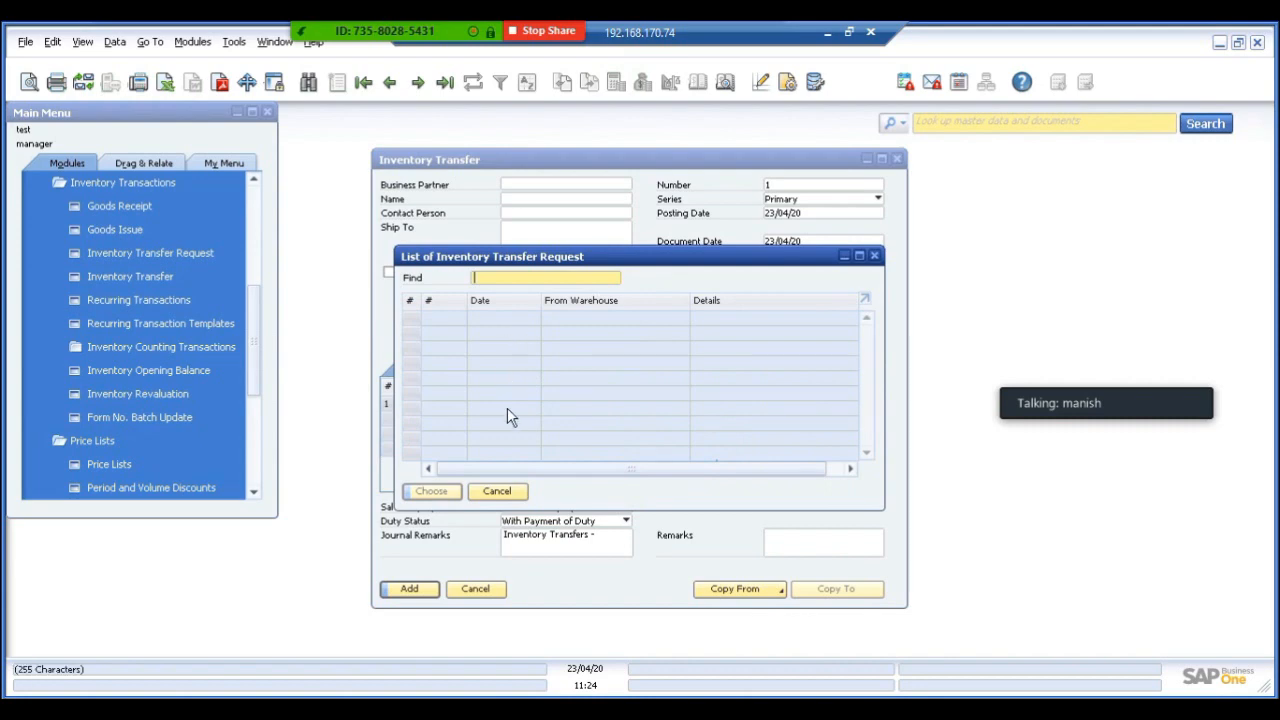
pyautogui.click(491, 494)
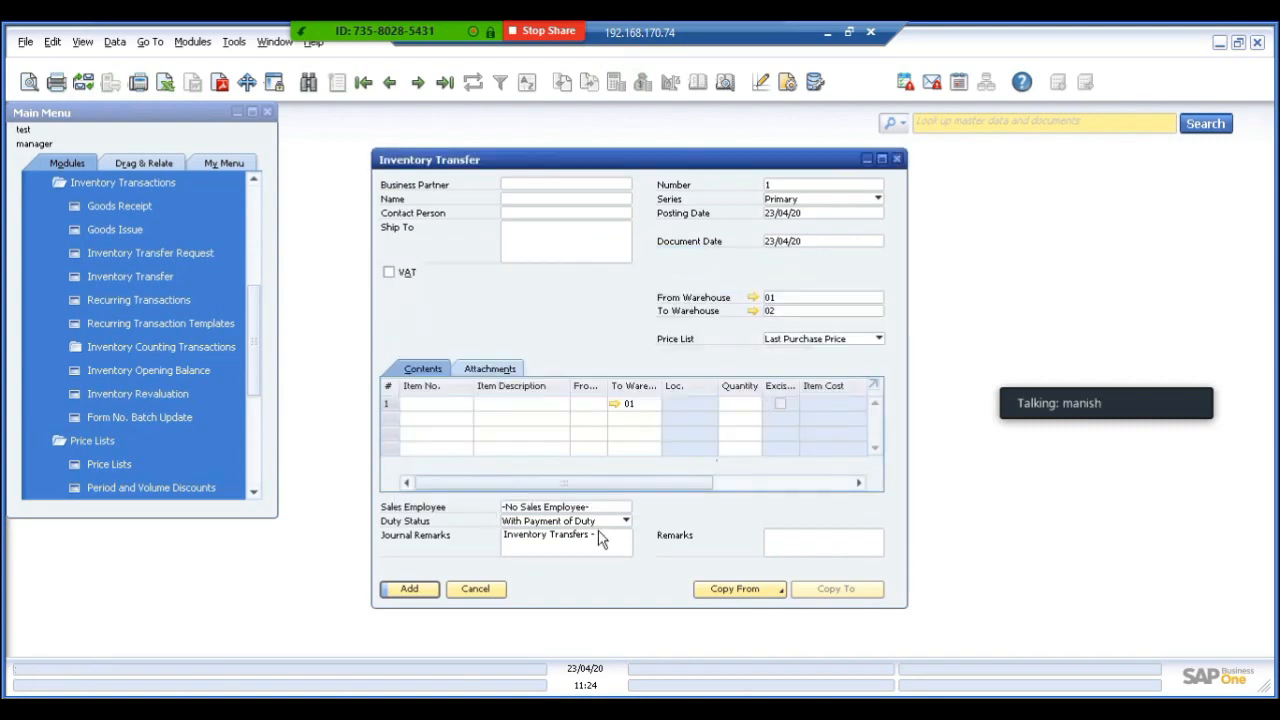
pyautogui.click(476, 589)
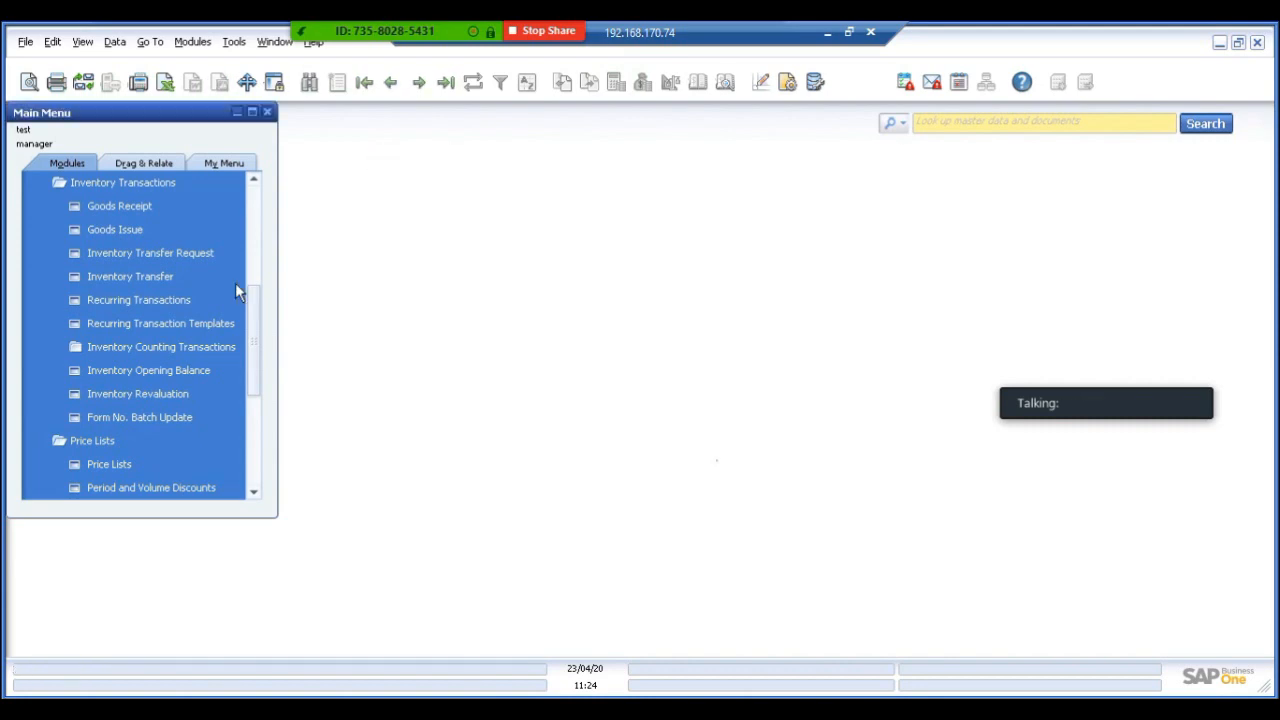
# Step: Open a new inventory transfer, check for transfer requests to copy from, and set its destination warehouse to 02
pyautogui.click(155, 285)
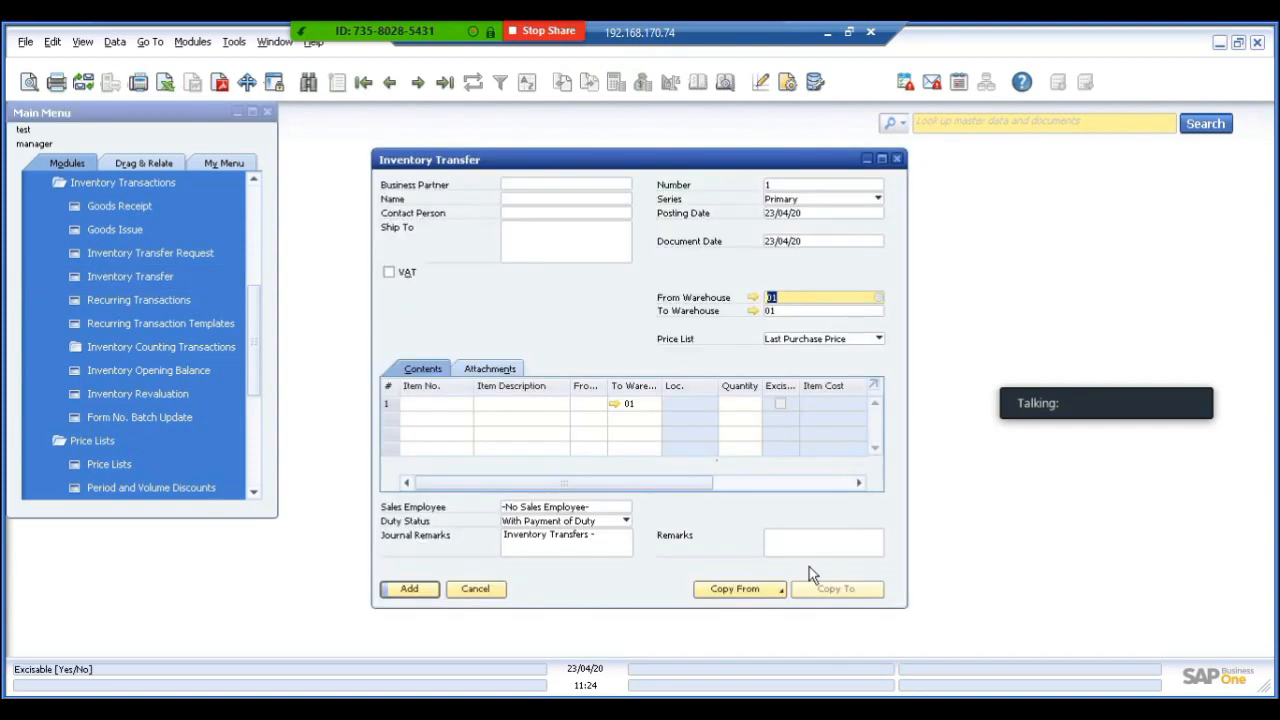
pyautogui.click(757, 594)
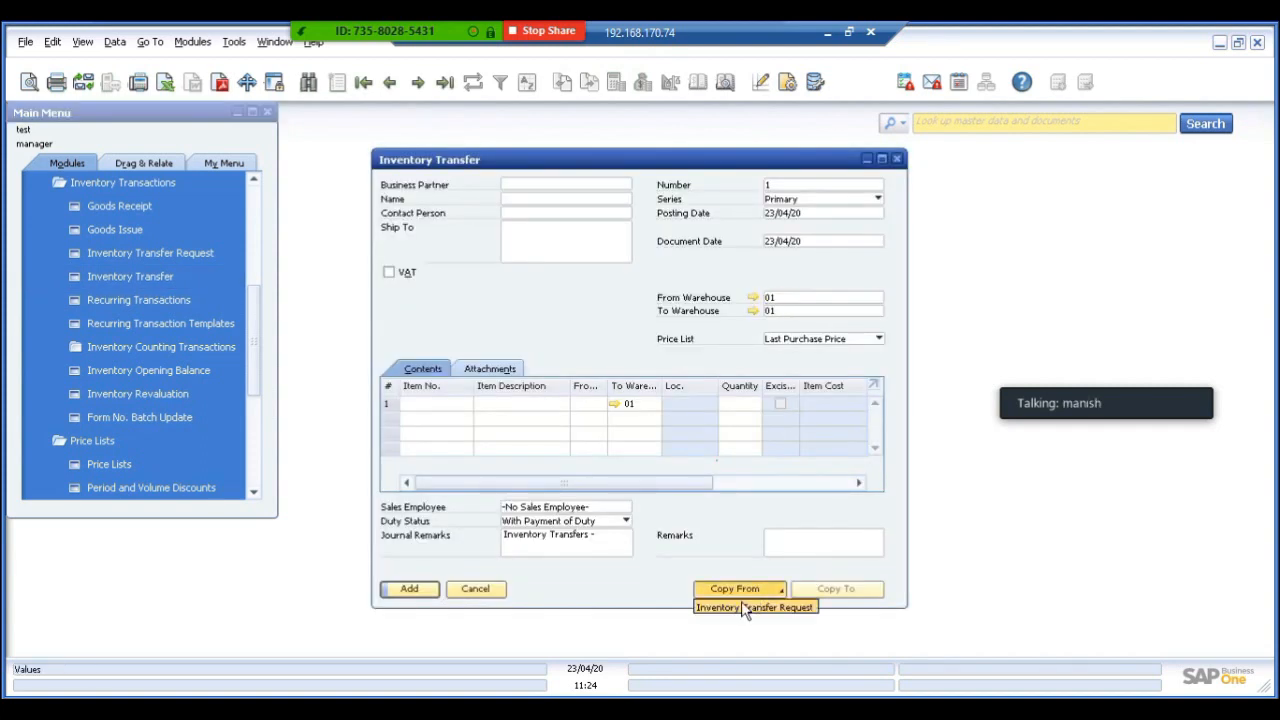
pyautogui.click(744, 610)
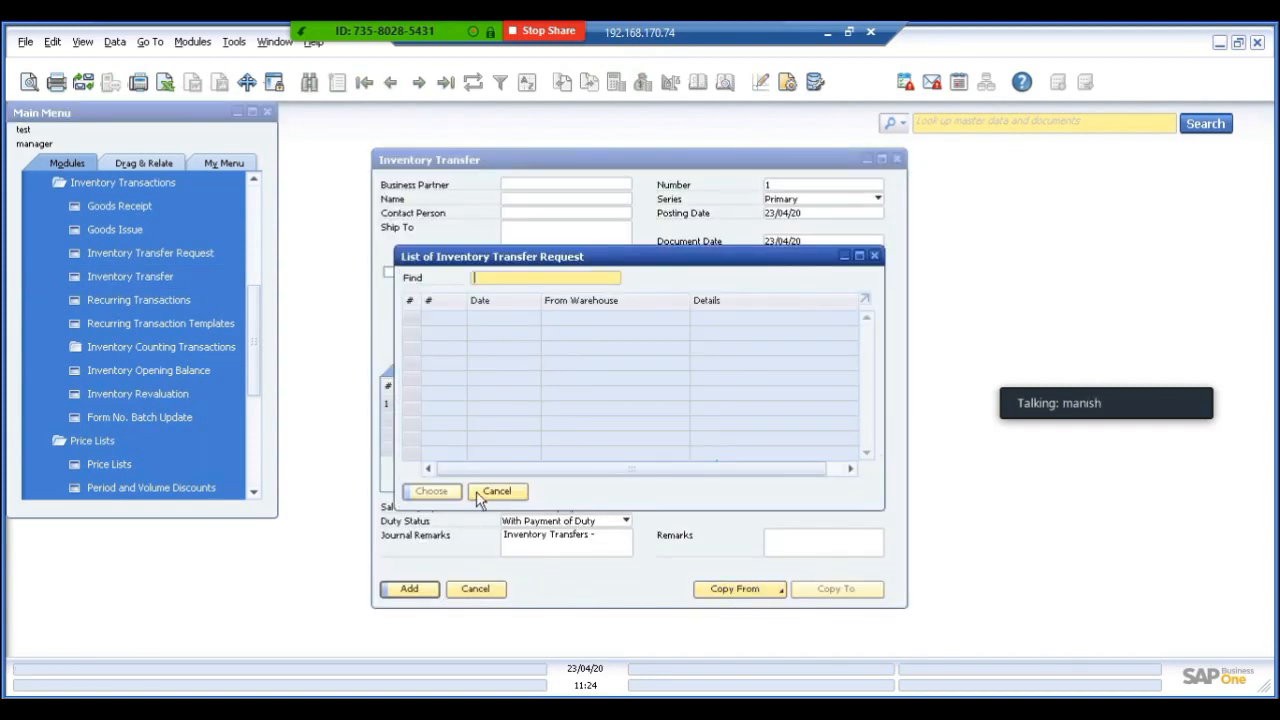
pyautogui.press('Escape')
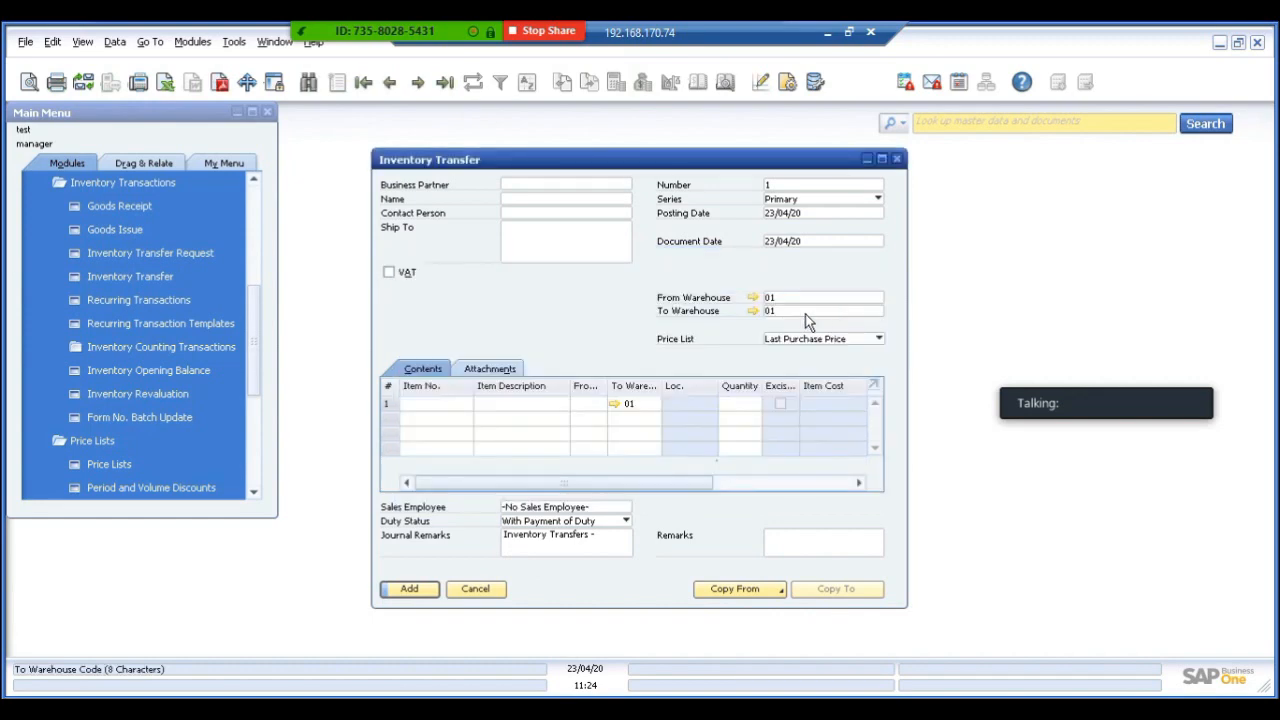
pyautogui.click(806, 313)
pyautogui.write('2')
pyautogui.press('Tab')
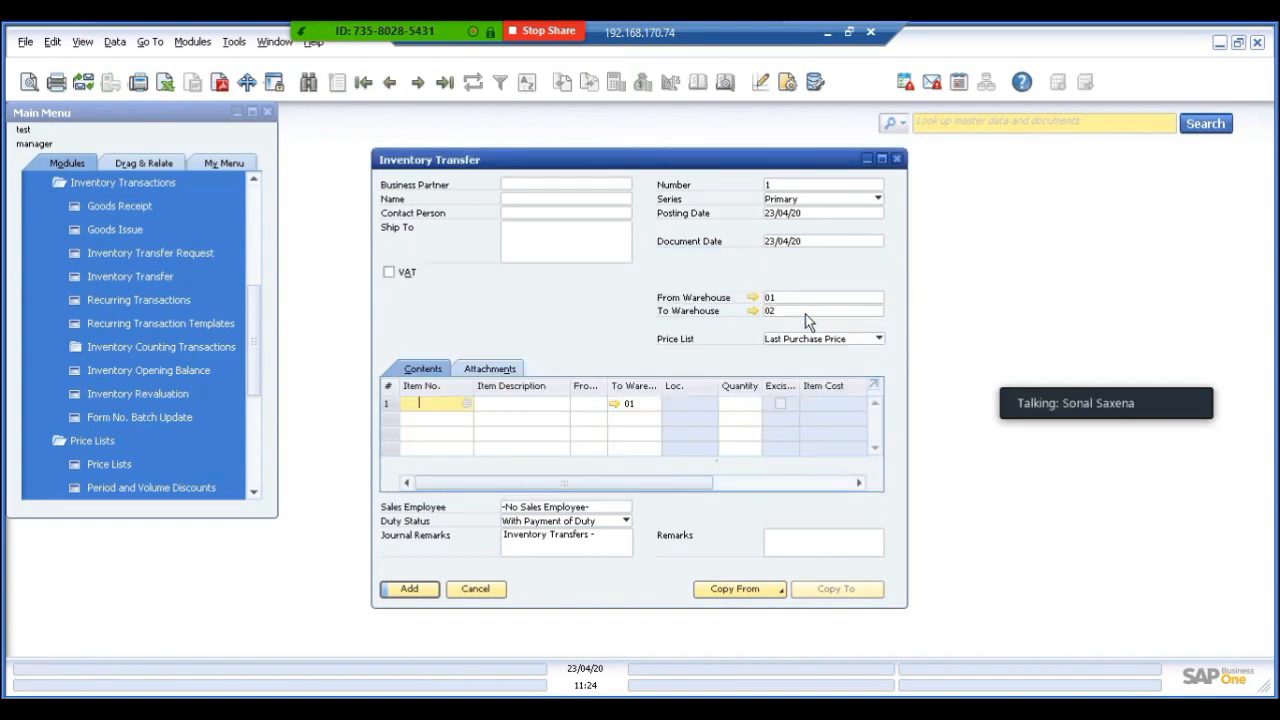
# Step: Check the transfer request list once more for the 01 to 02 transfer and enter item TEST22 on the first line
pyautogui.click(755, 590)
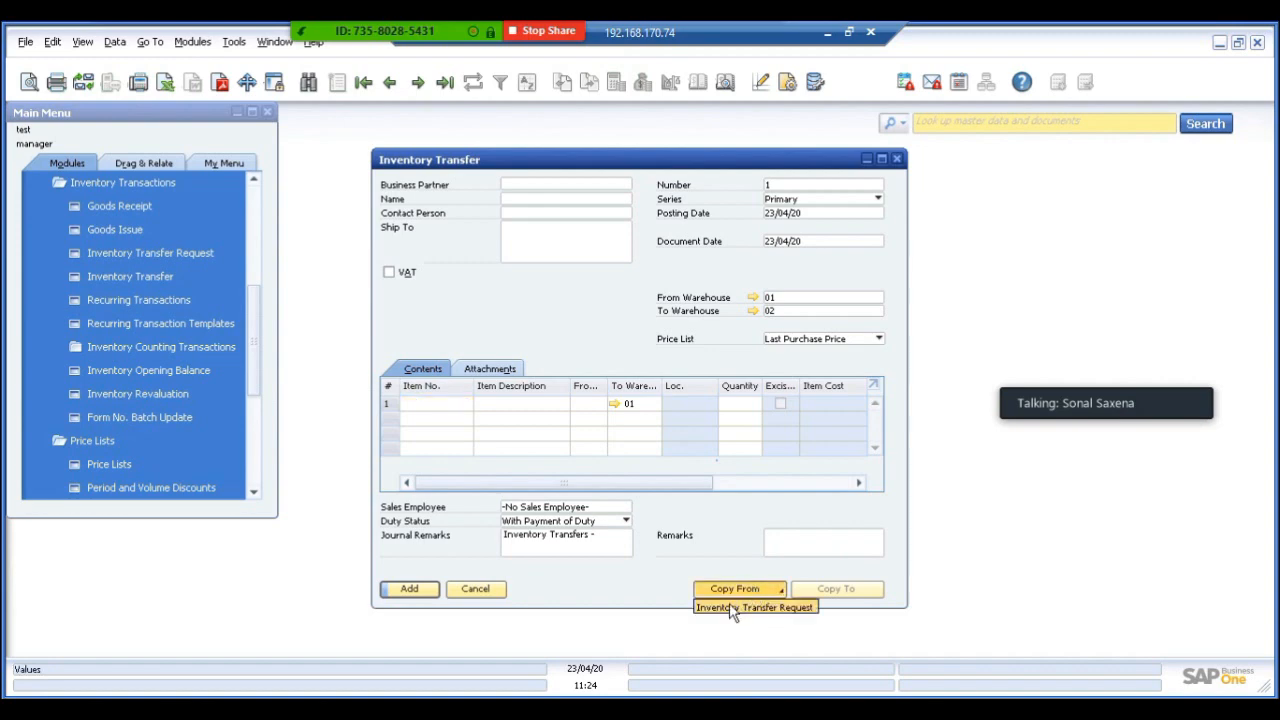
pyautogui.click(731, 609)
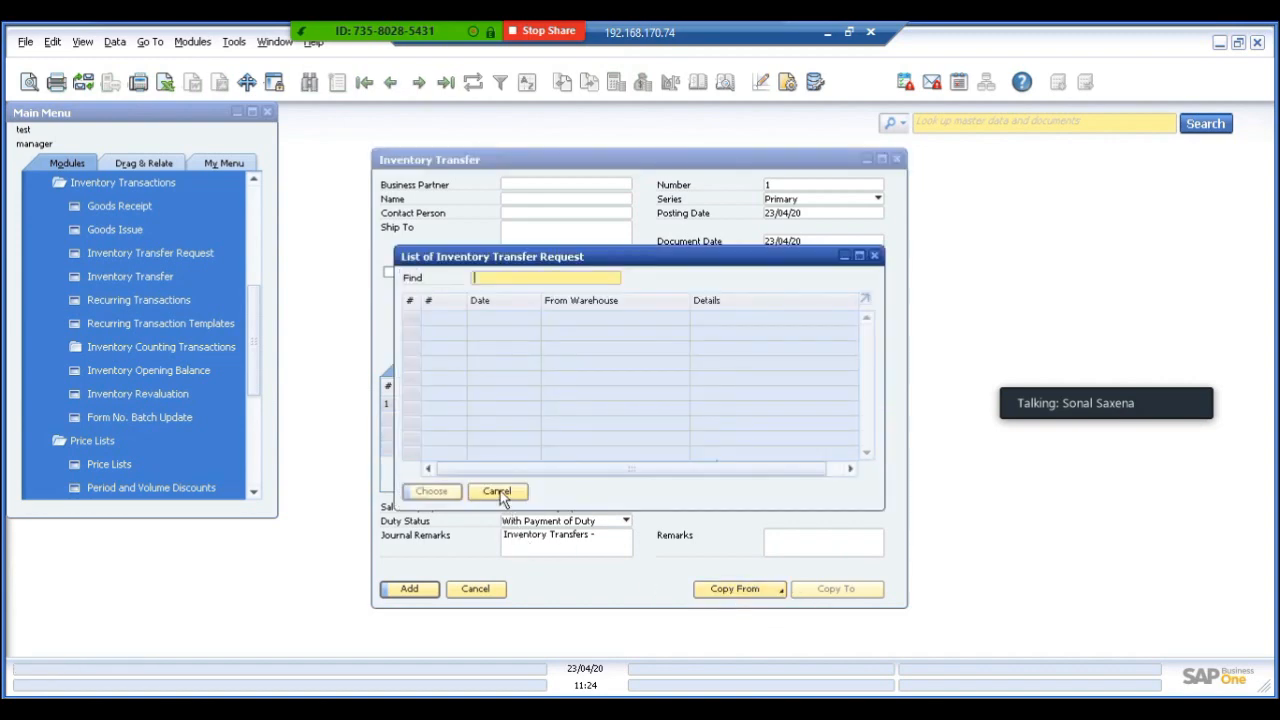
pyautogui.click(497, 491)
pyautogui.click(429, 405)
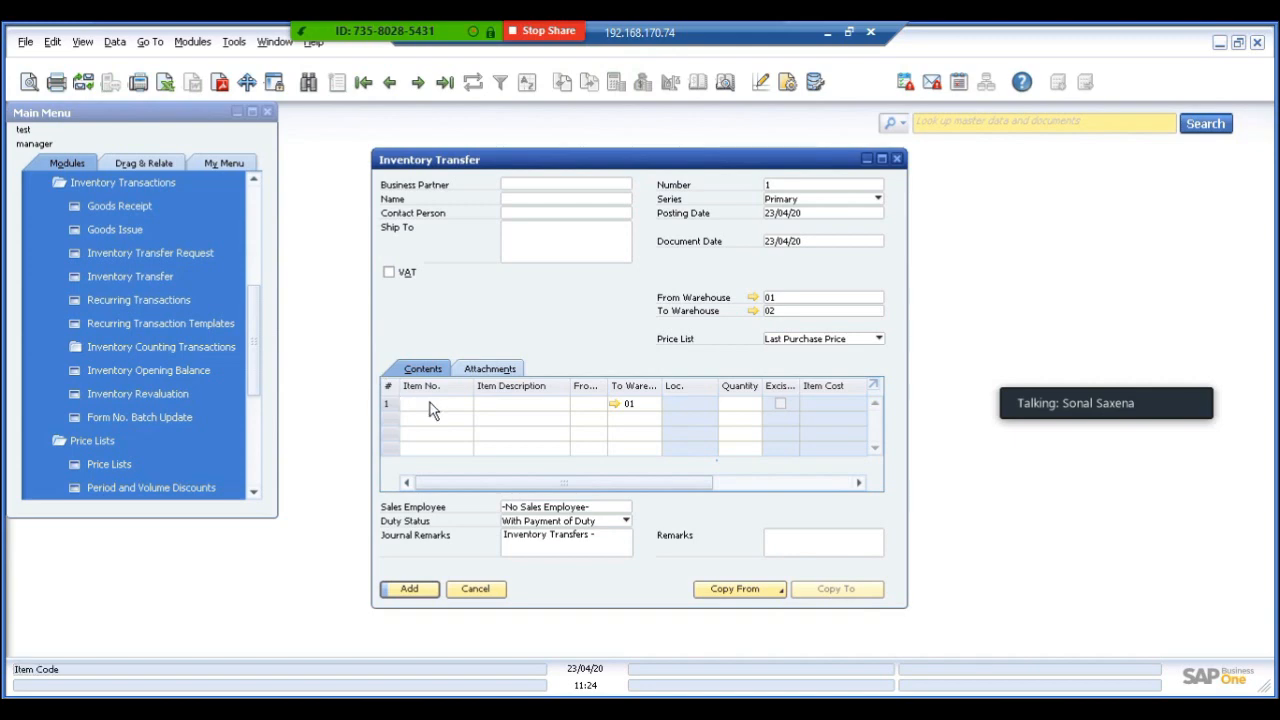
pyautogui.write('tes')
pyautogui.write('t')
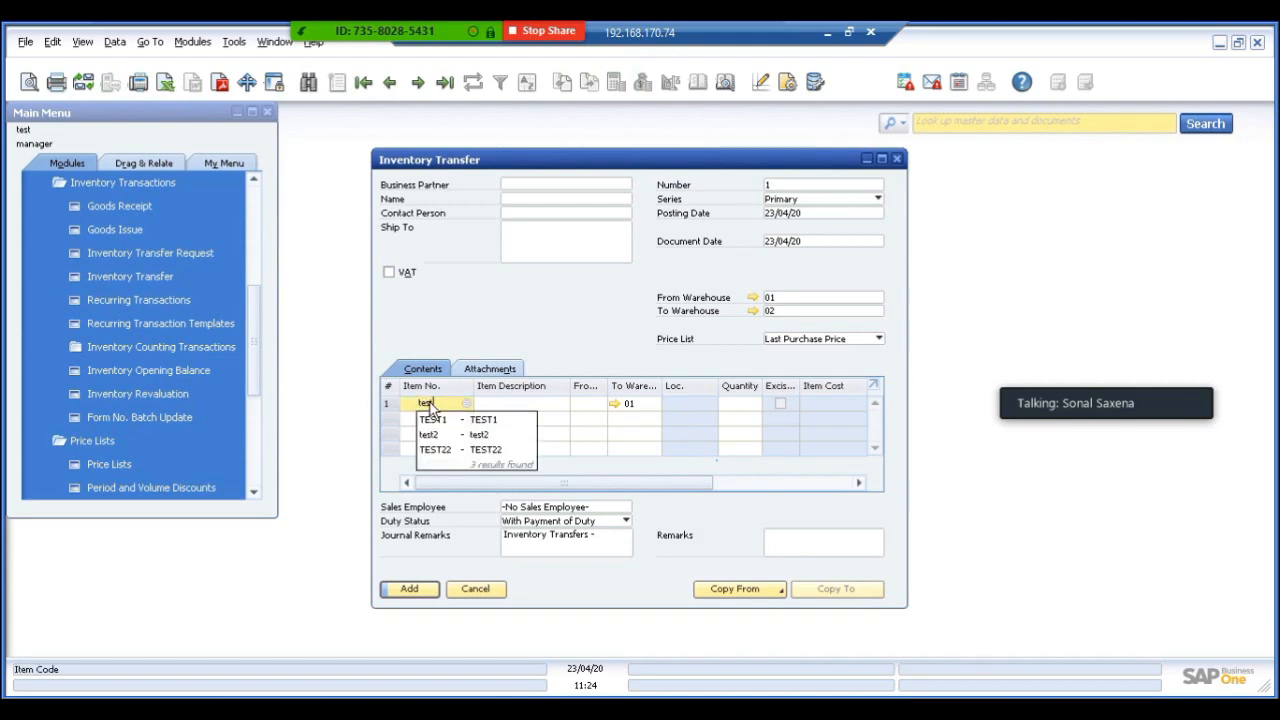
pyautogui.click(425, 450)
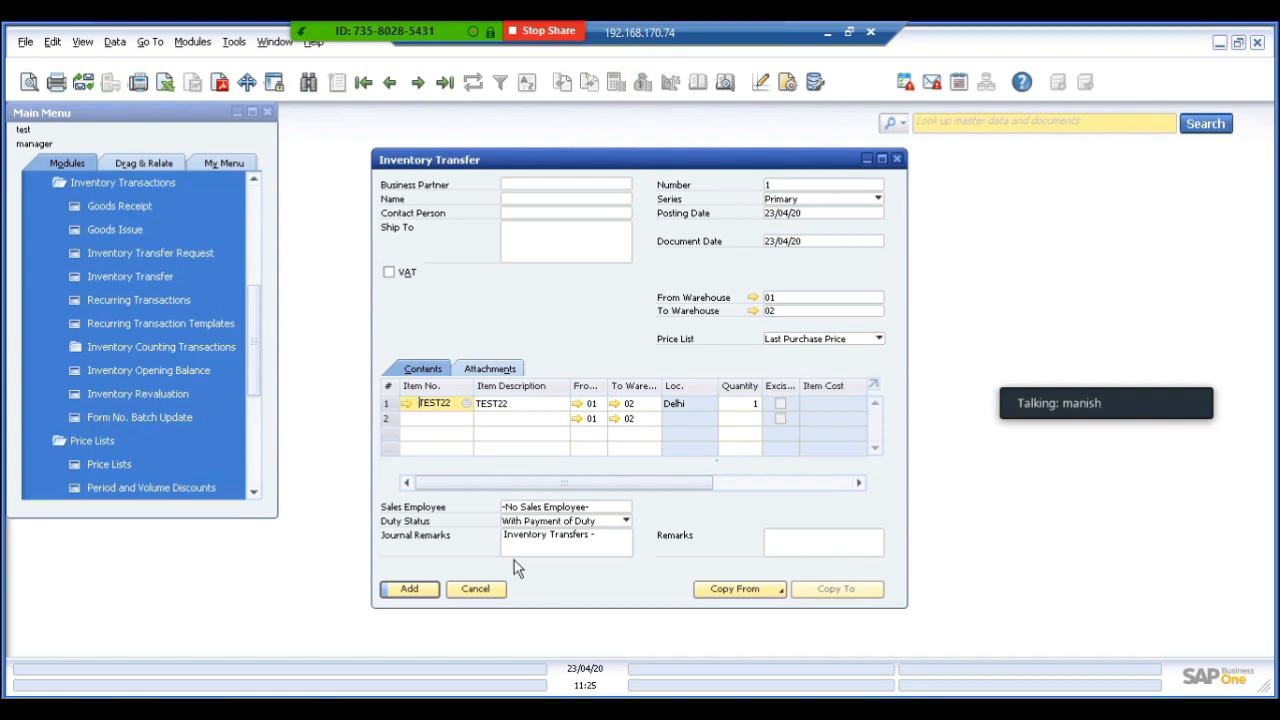
# Step: Allocate batch 123 to the TEST22 row with a selected quantity of 10 and add the inventory transfer
pyautogui.click(405, 590)
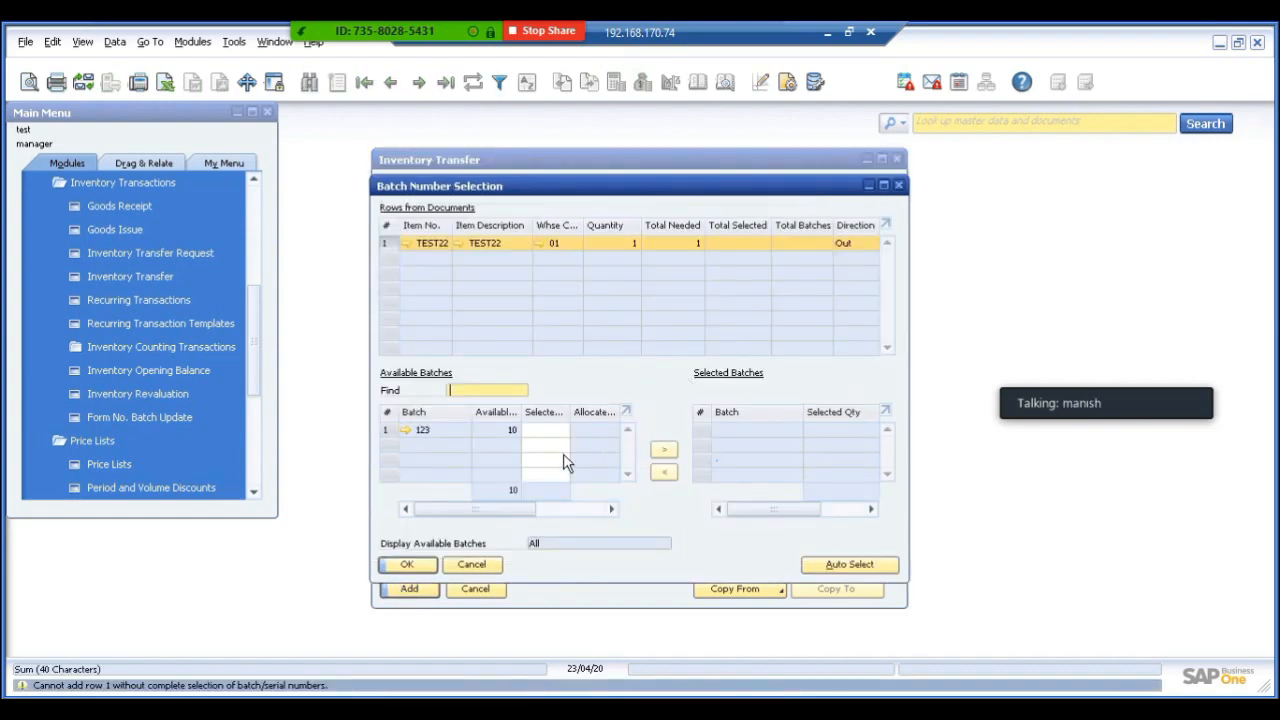
pyautogui.click(544, 433)
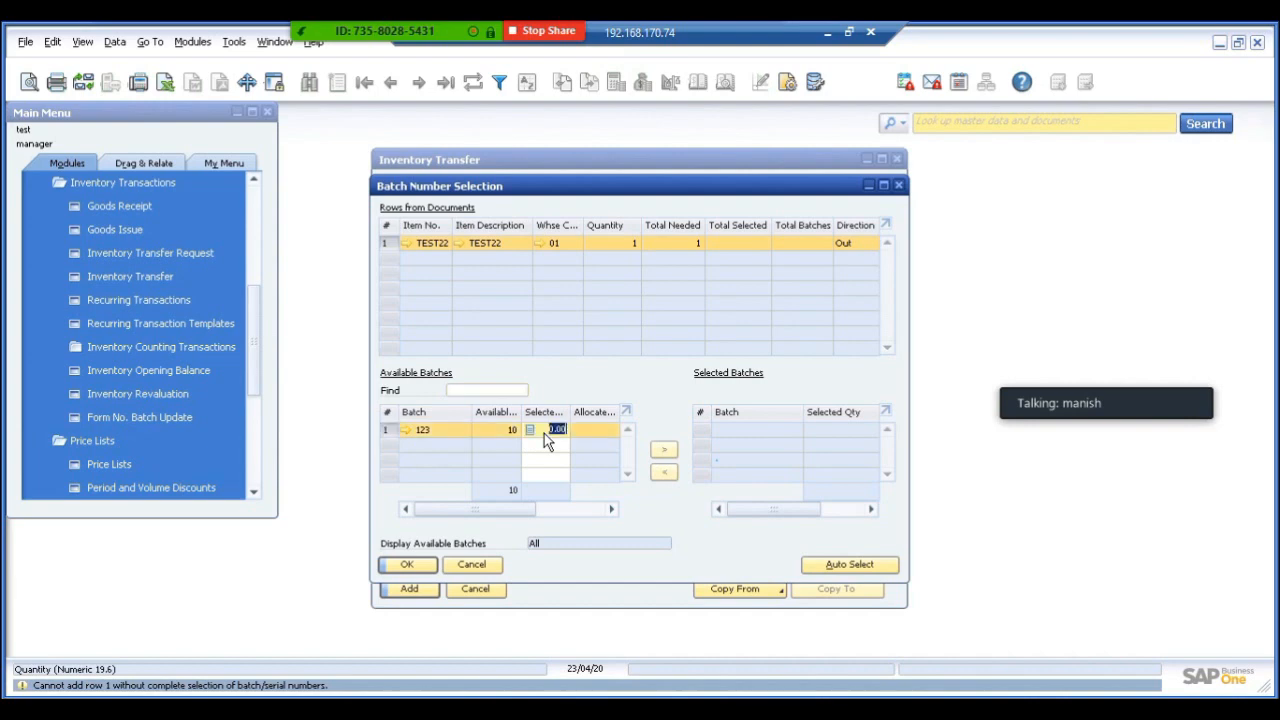
pyautogui.write('10')
pyautogui.press('Tab')
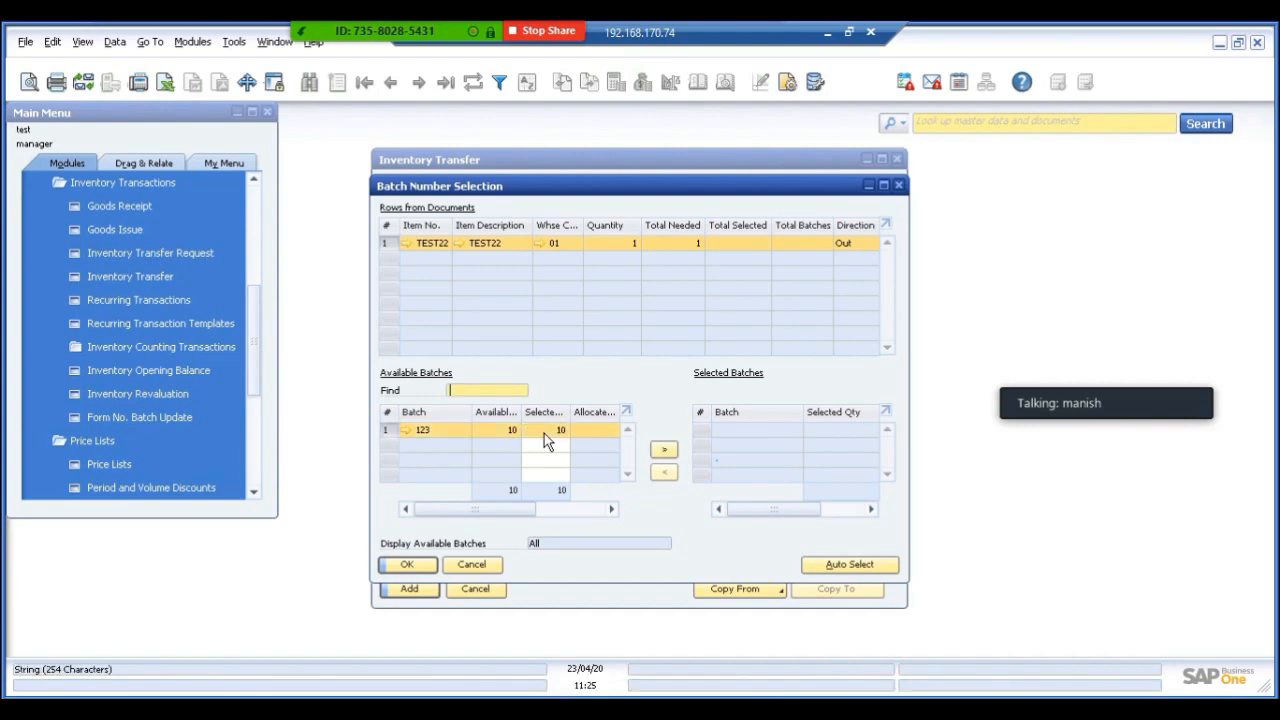
pyautogui.click(662, 450)
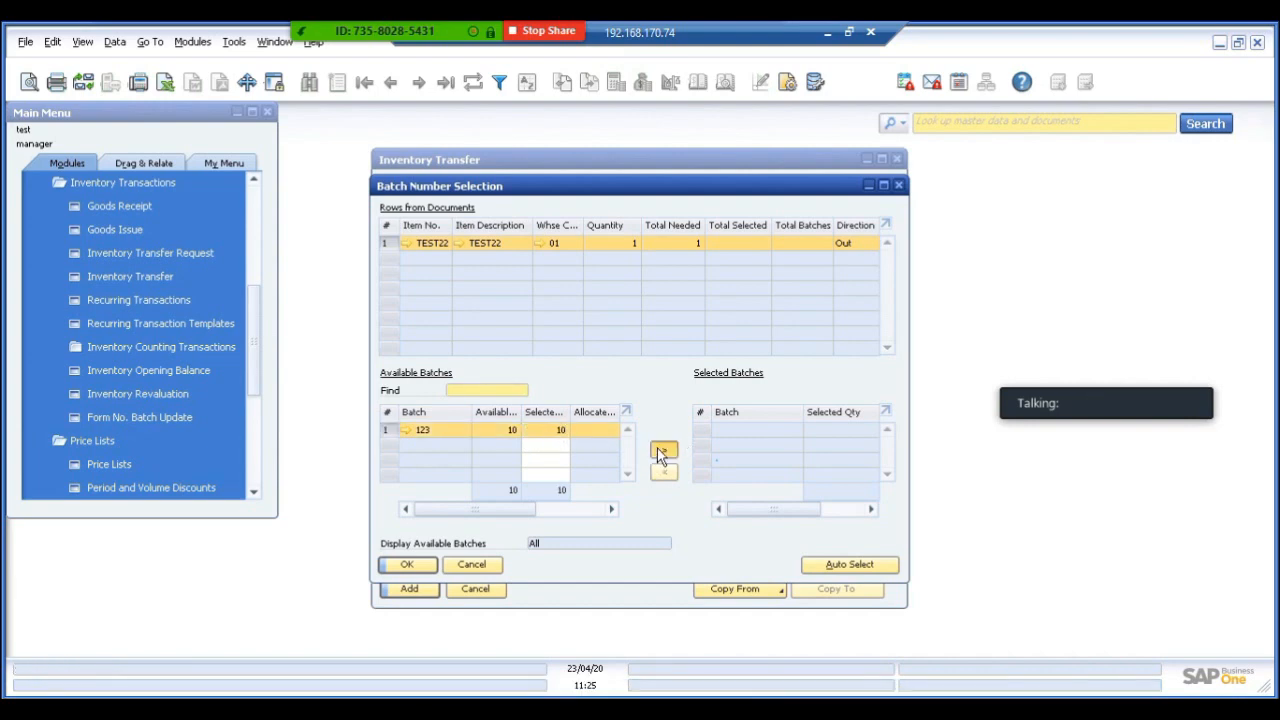
pyautogui.click(408, 567)
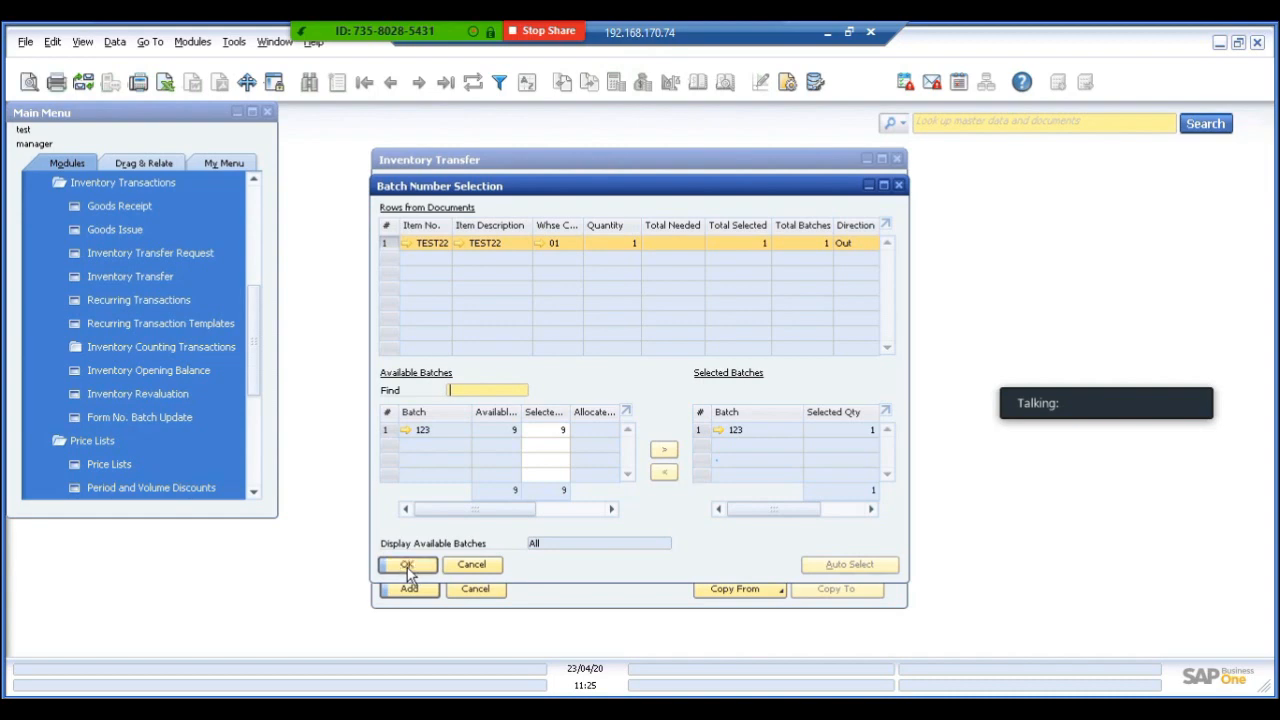
pyautogui.click(406, 566)
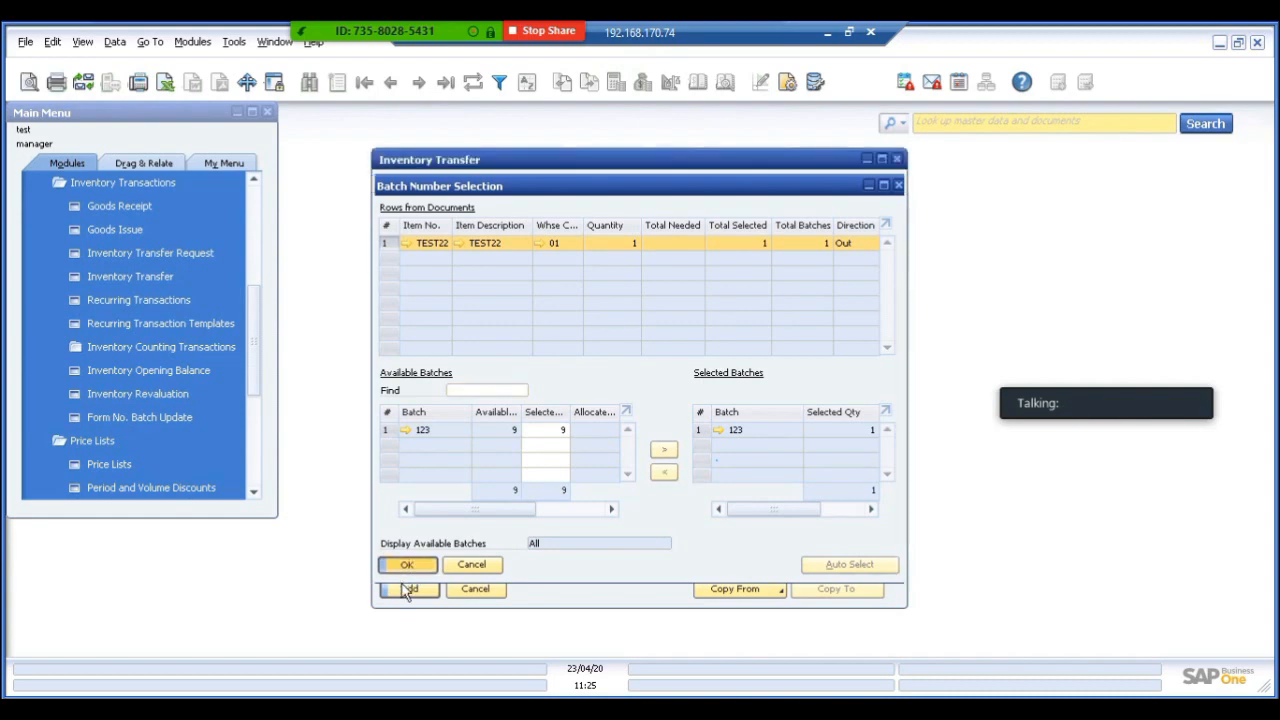
pyautogui.click(405, 590)
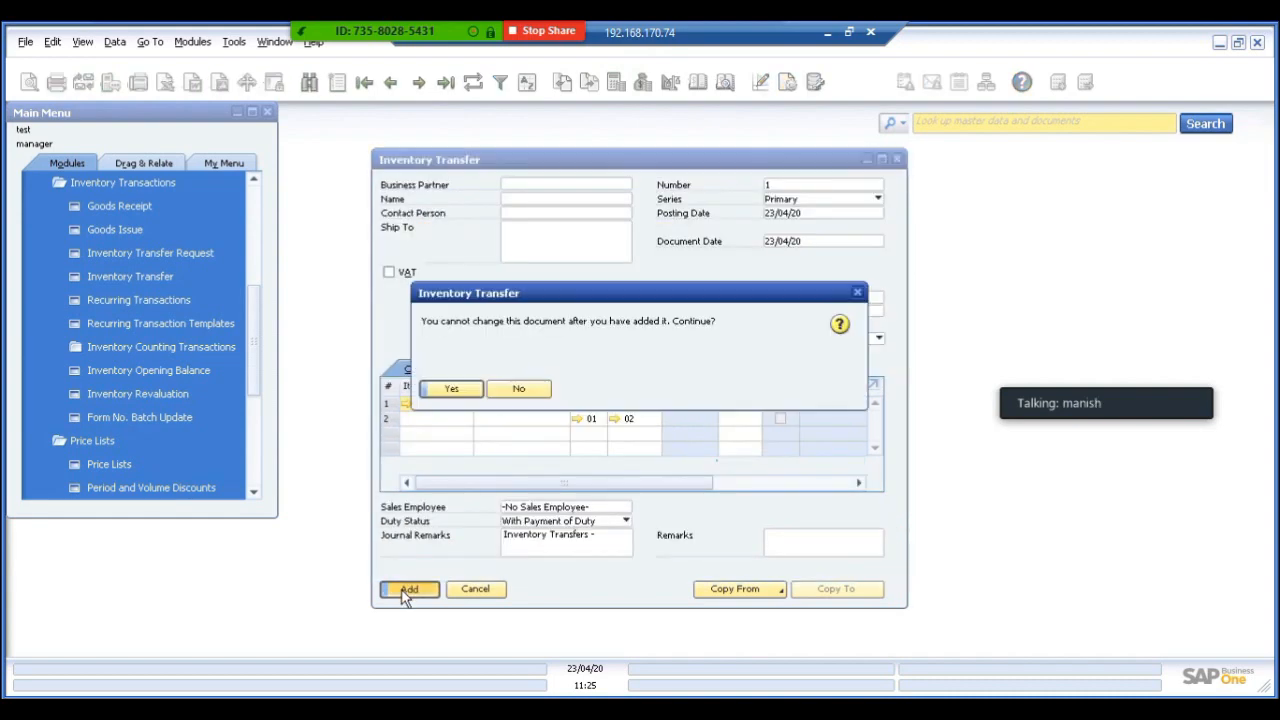
pyautogui.click(436, 392)
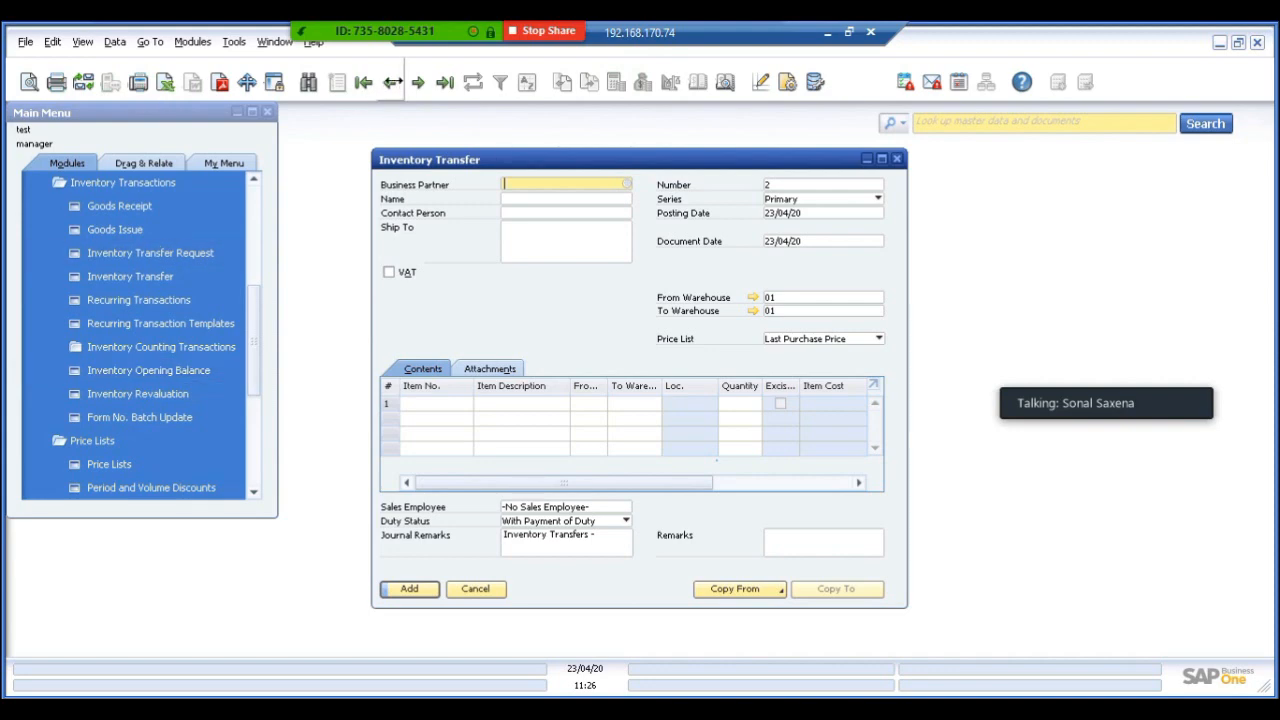
pyautogui.moveTo(503, 33)
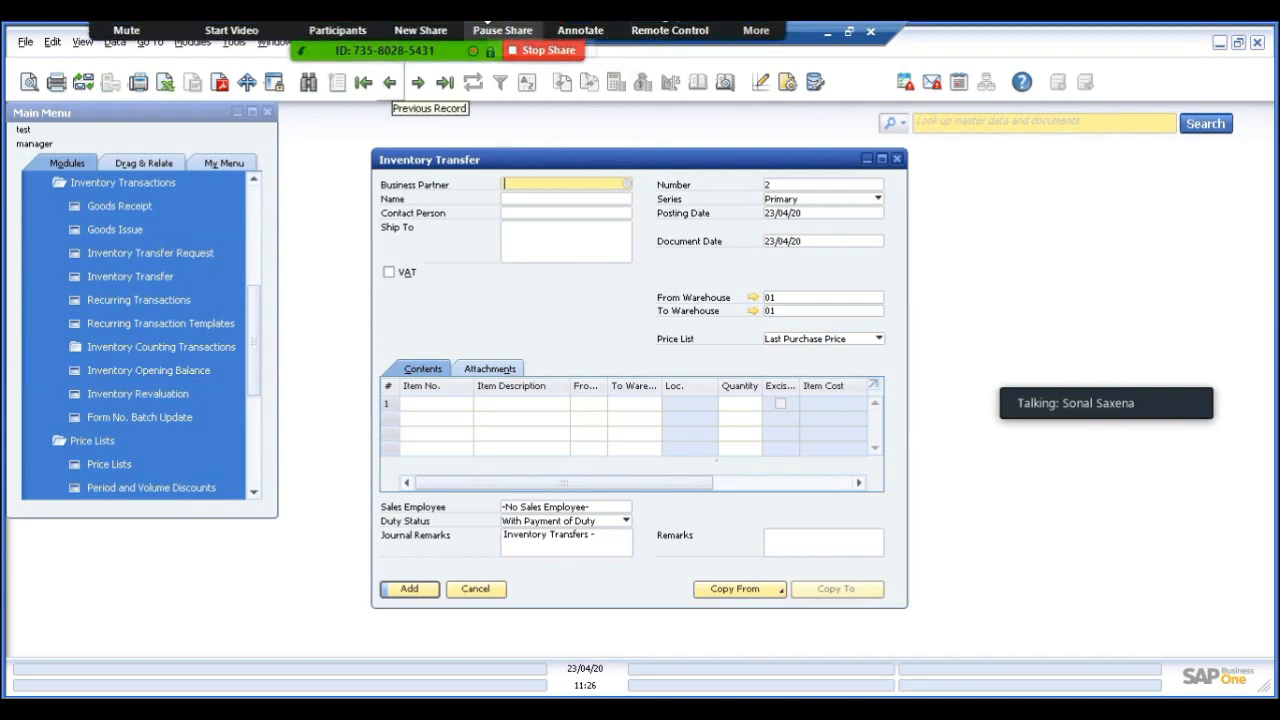
pyautogui.click(756, 46)
pyautogui.click(834, 86)
pyautogui.click(773, 56)
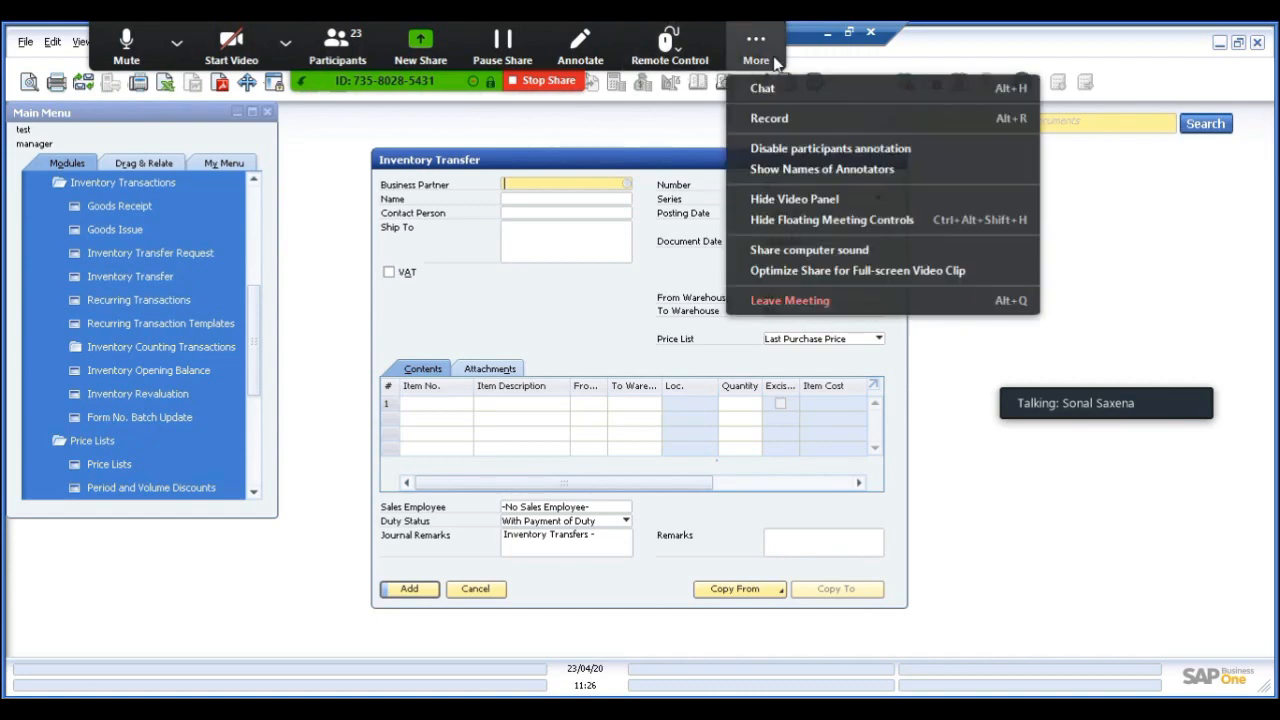
pyautogui.click(760, 97)
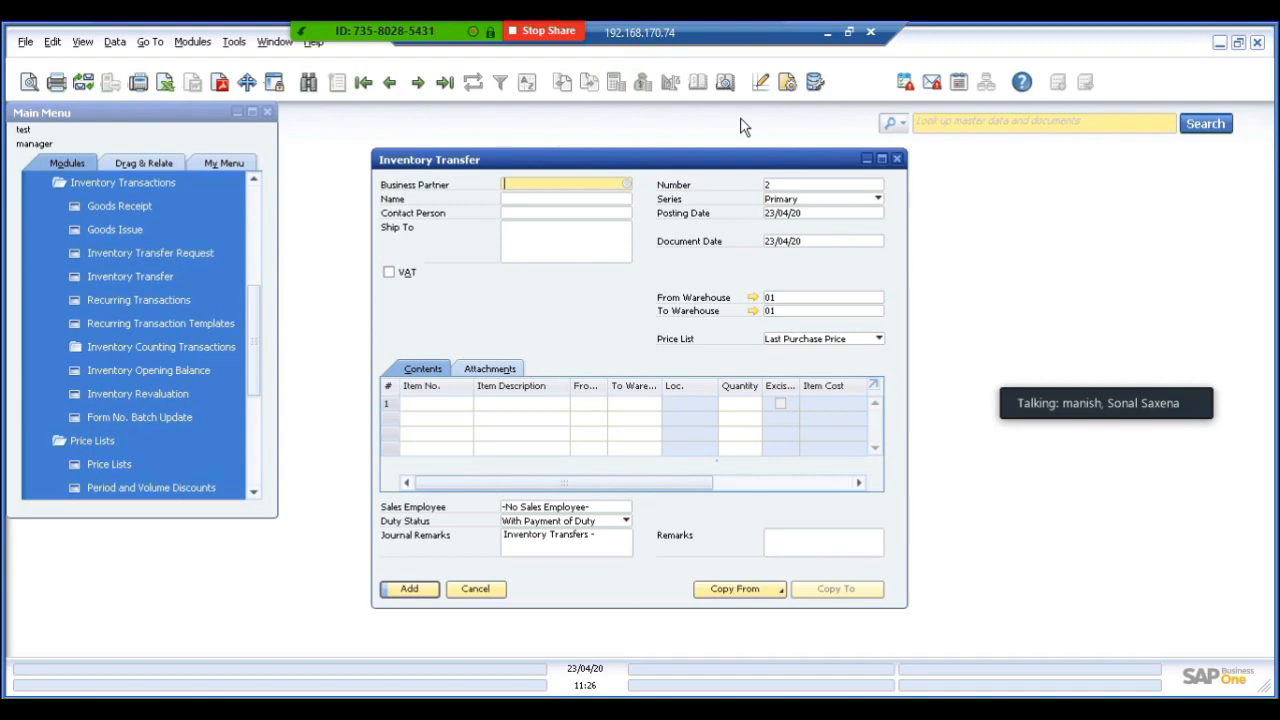
pyautogui.click(176, 25)
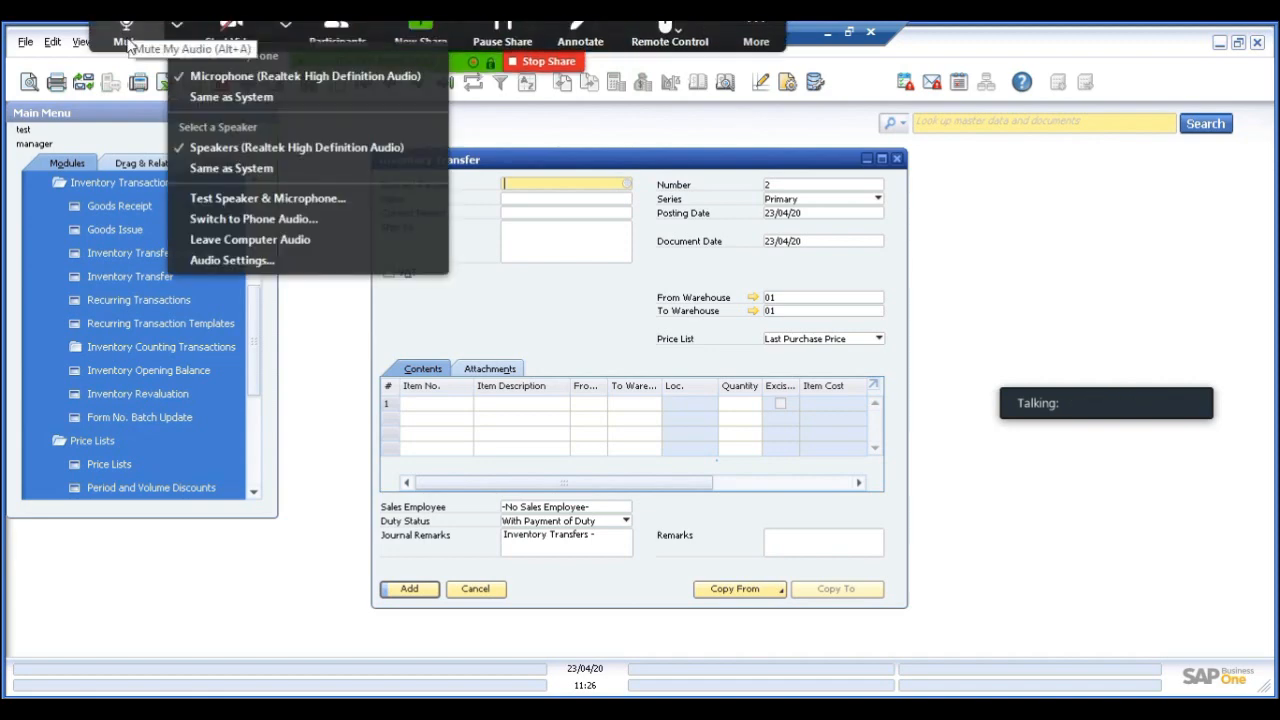
pyautogui.click(128, 45)
pyautogui.click(126, 45)
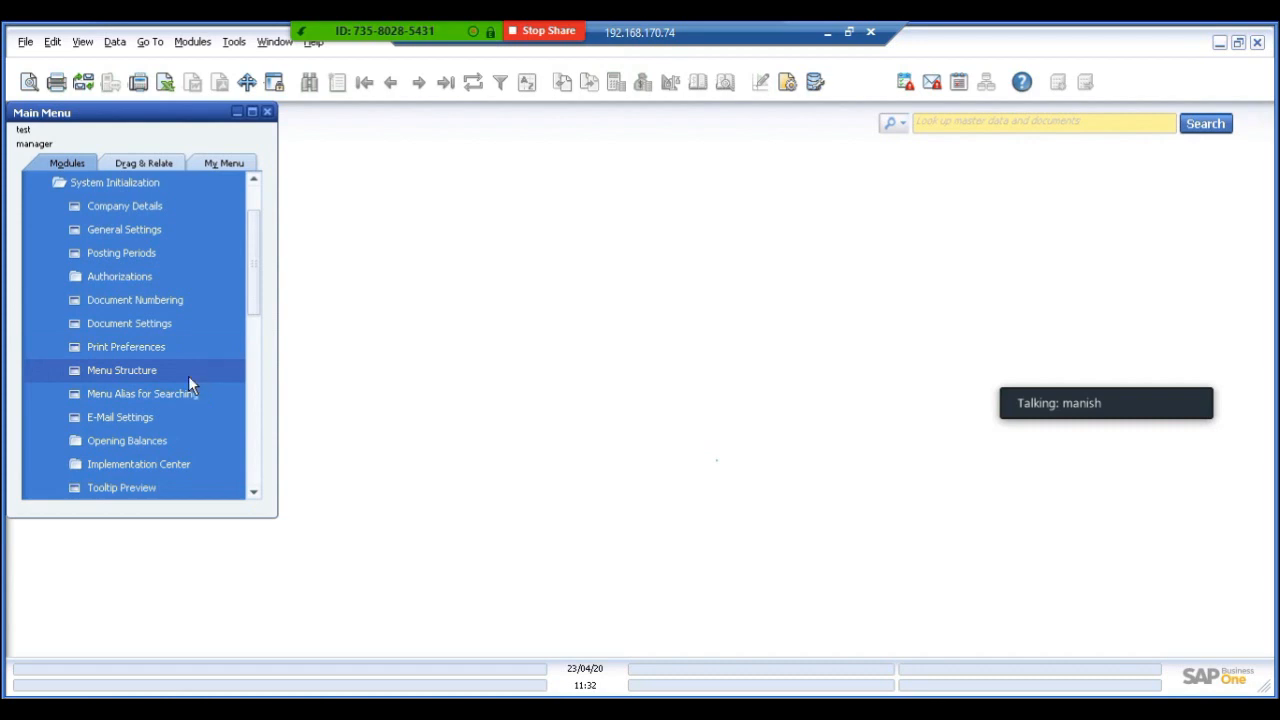
# Step: Collapse the Administration module and expand Inventory Transactions in the Inventory module
pyautogui.scroll(1, 260, 193)
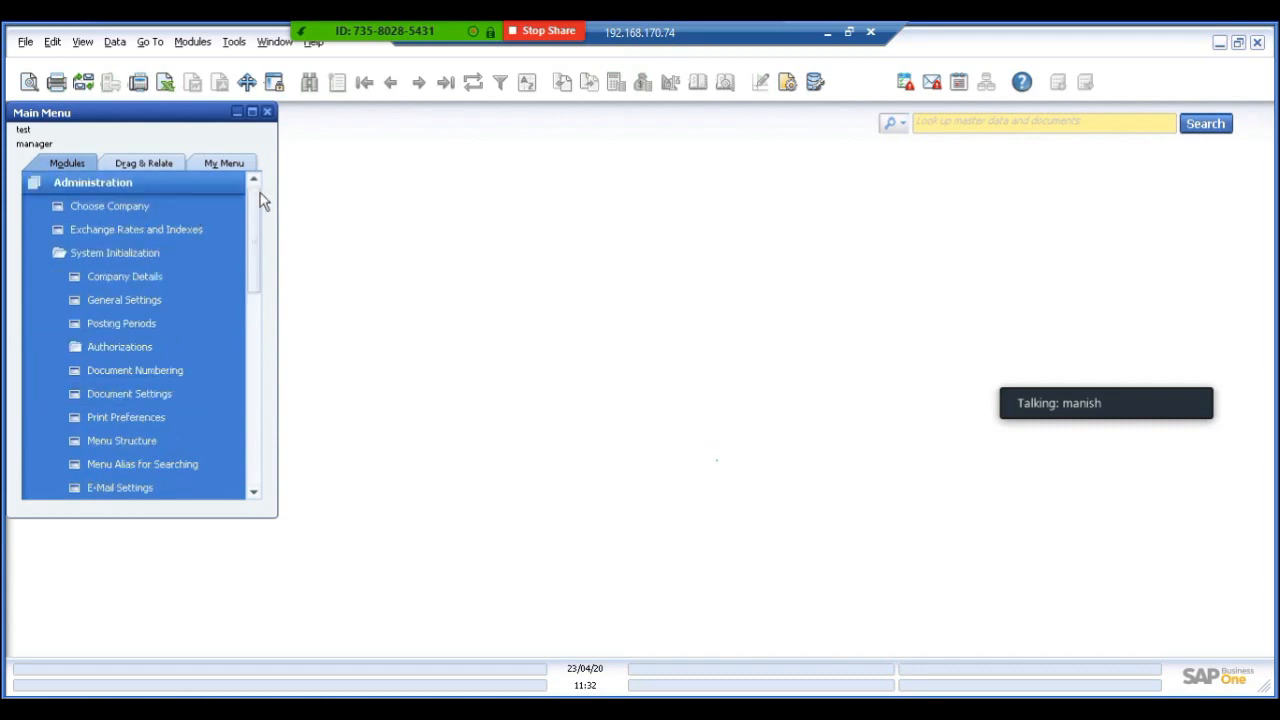
pyautogui.click(144, 181)
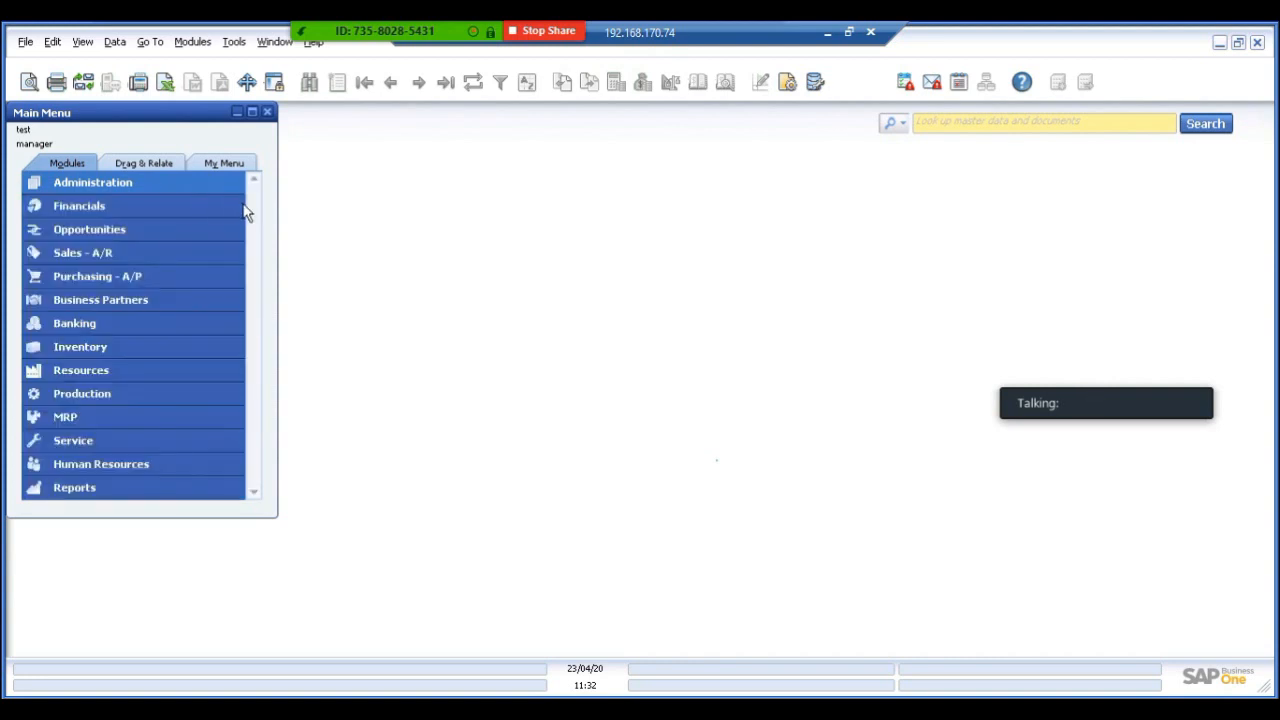
pyautogui.click(102, 349)
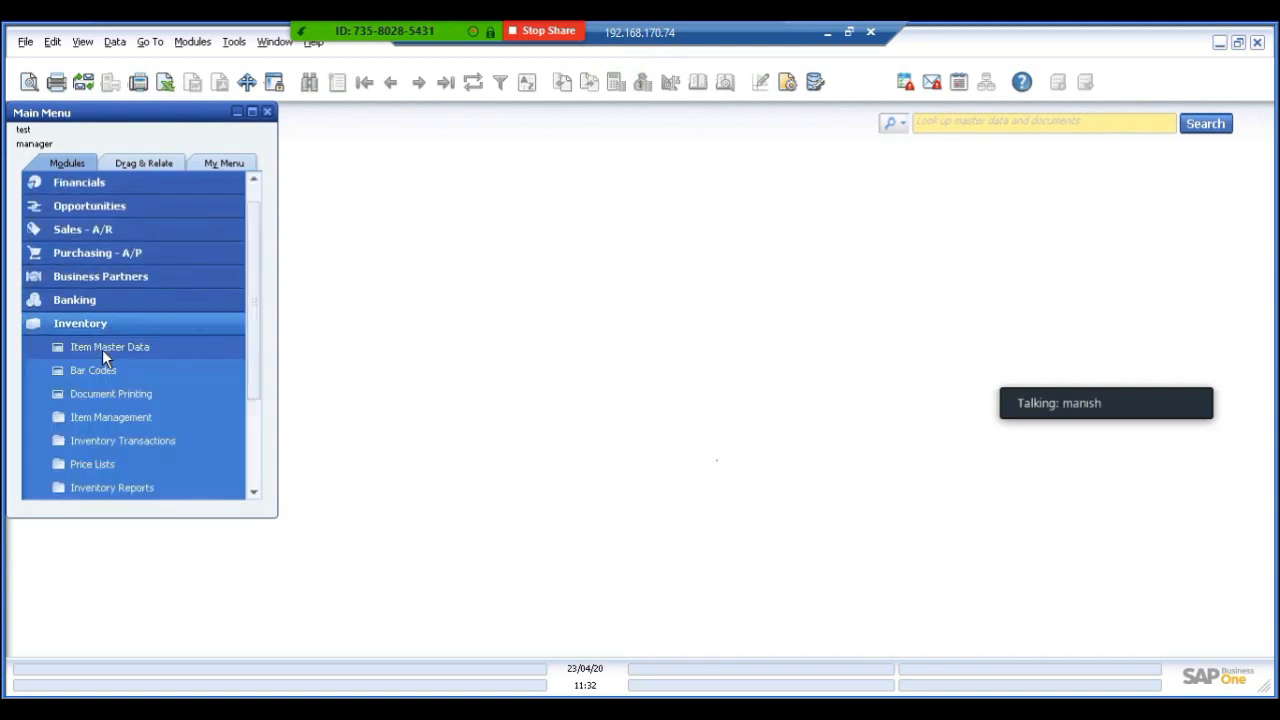
pyautogui.click(167, 444)
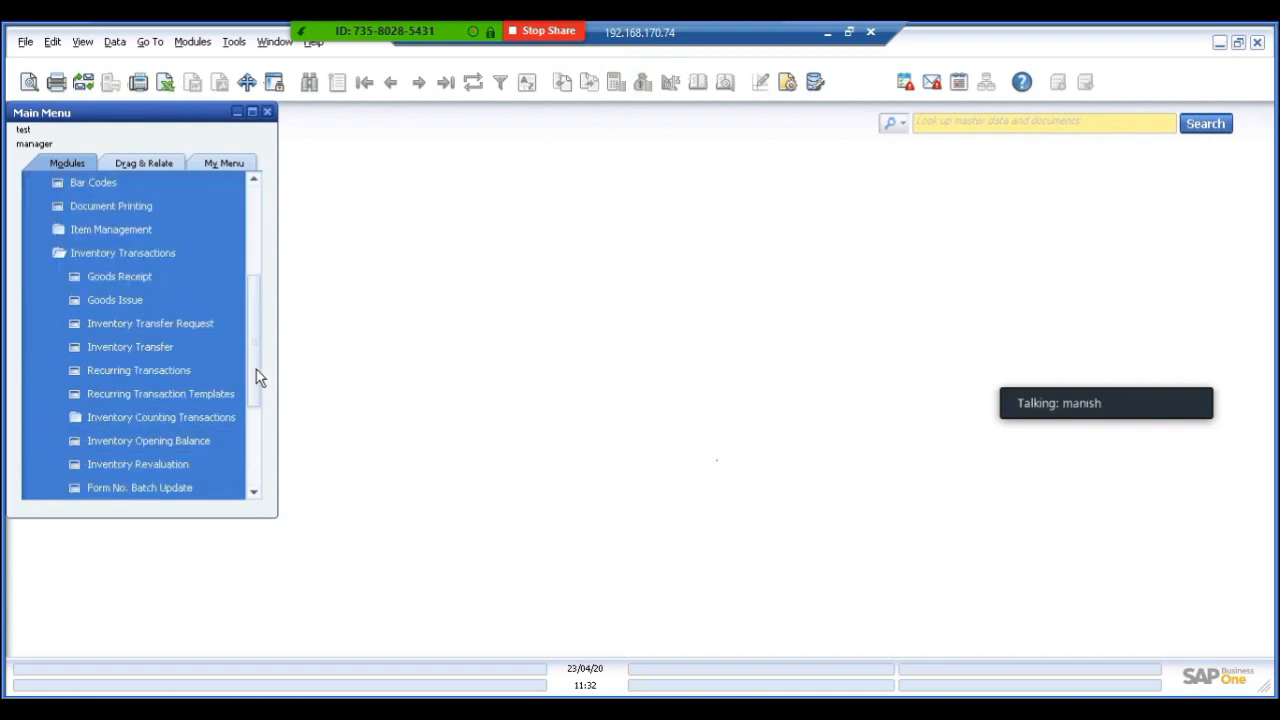
pyautogui.moveTo(256, 375); pyautogui.dragTo(254, 401)
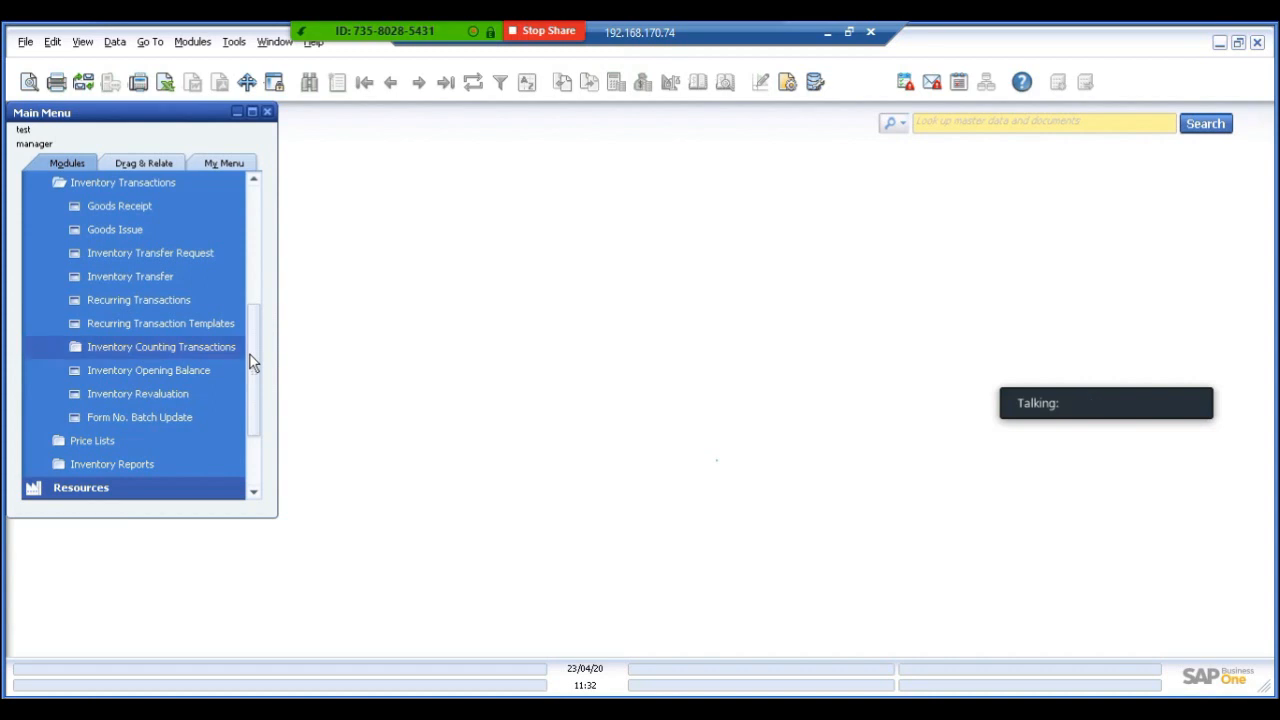
# Step: Open a new Inventory Counting document from the Inventory Counting Transactions in the Inventory module
pyautogui.moveTo(252, 360); pyautogui.dragTo(251, 322)
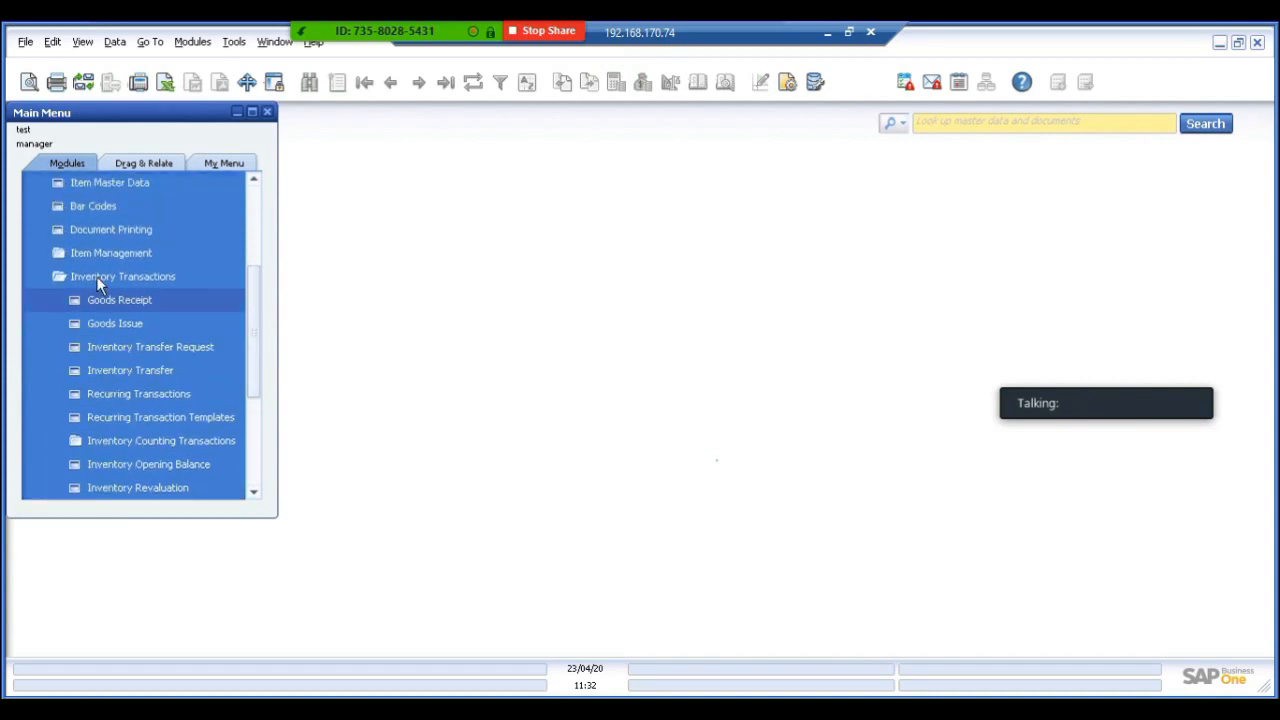
pyautogui.click(96, 276)
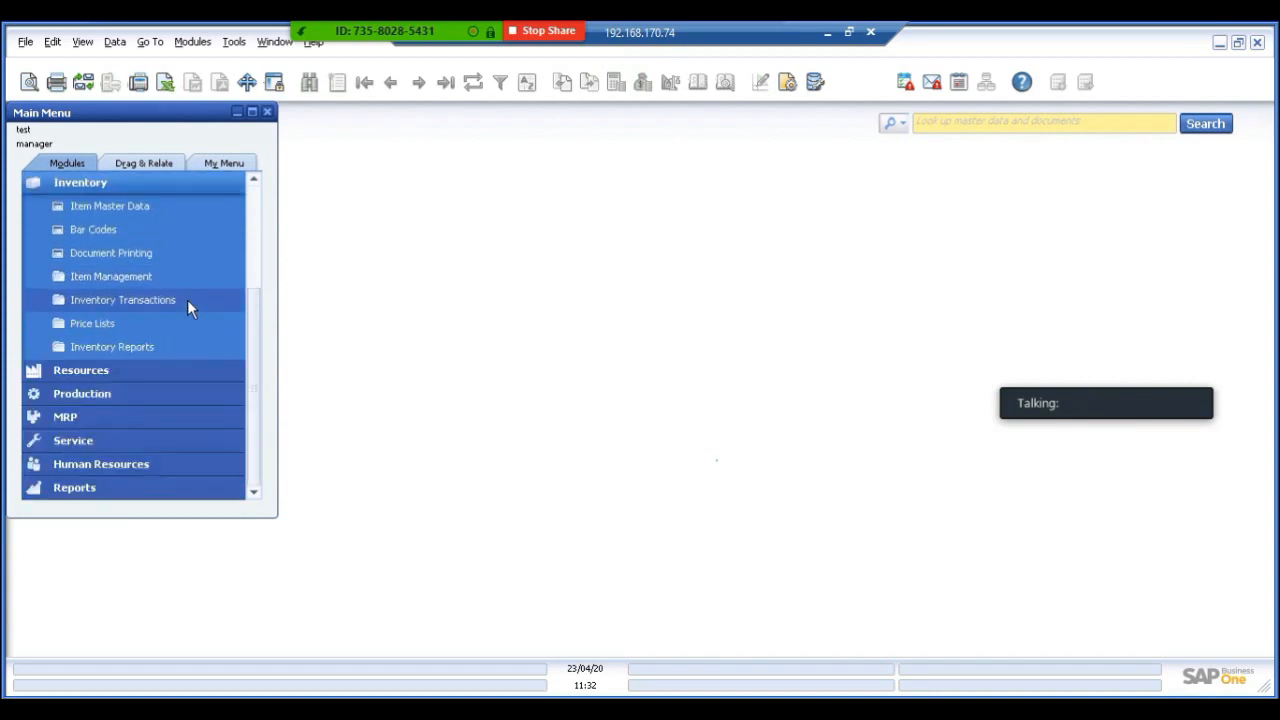
pyautogui.click(180, 300)
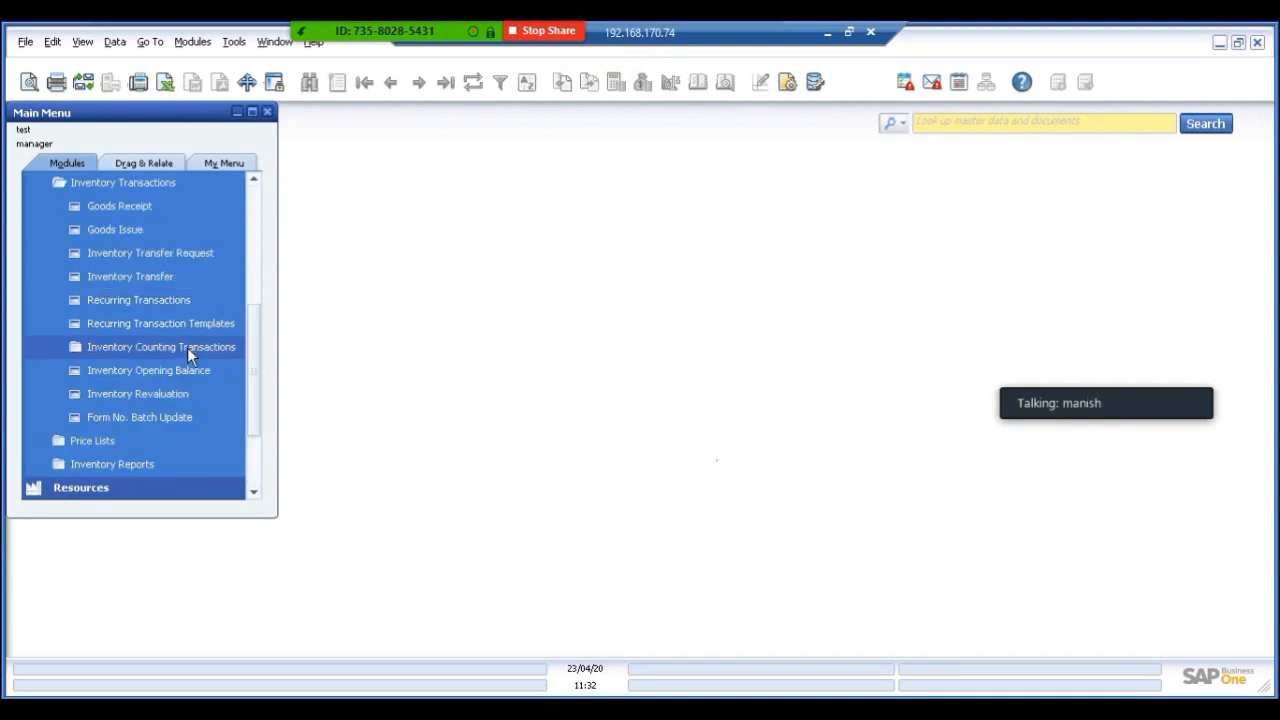
pyautogui.click(187, 347)
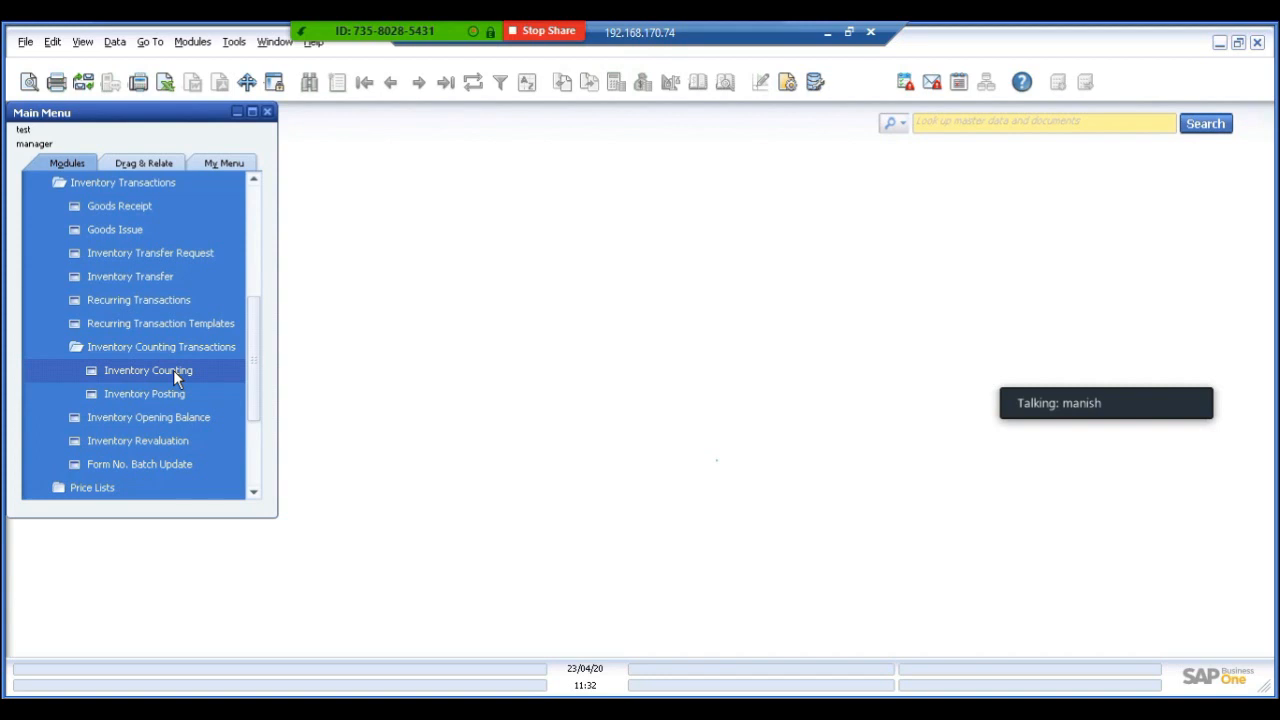
pyautogui.click(173, 370)
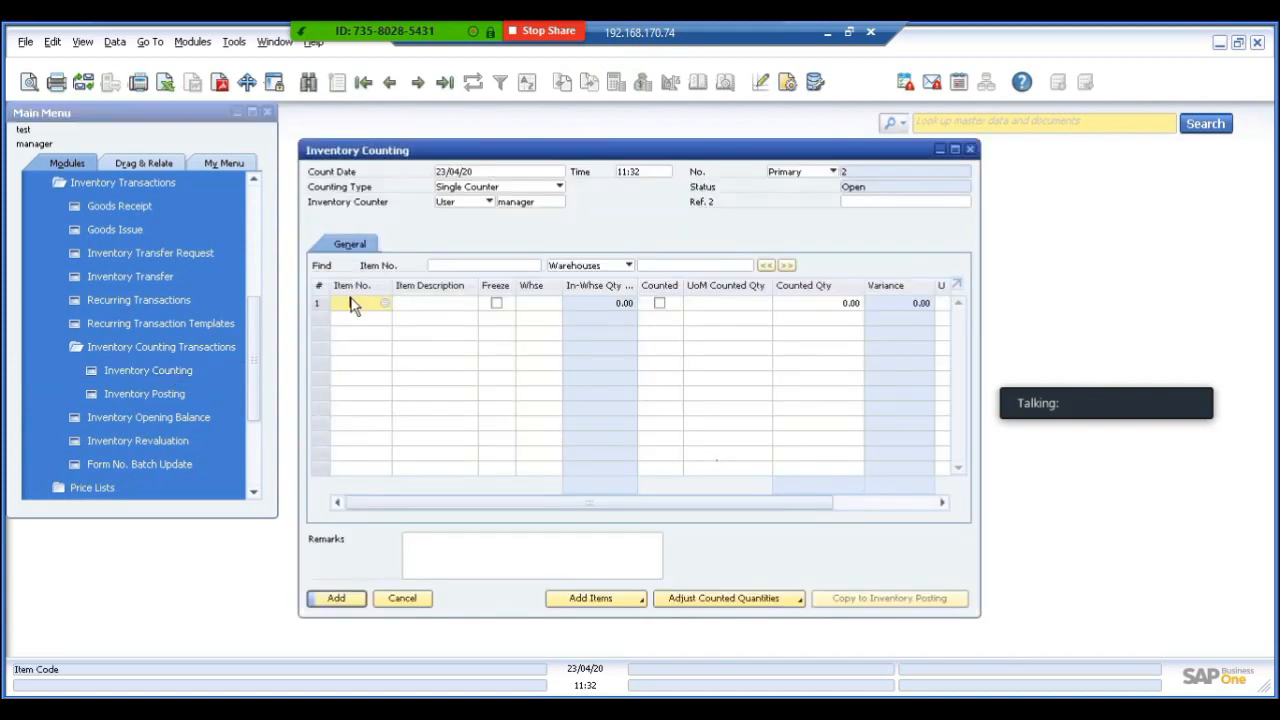
# Step: Enter item TEST22 on the first line of the inventory count and maximize the document window
pyautogui.press('Tab')
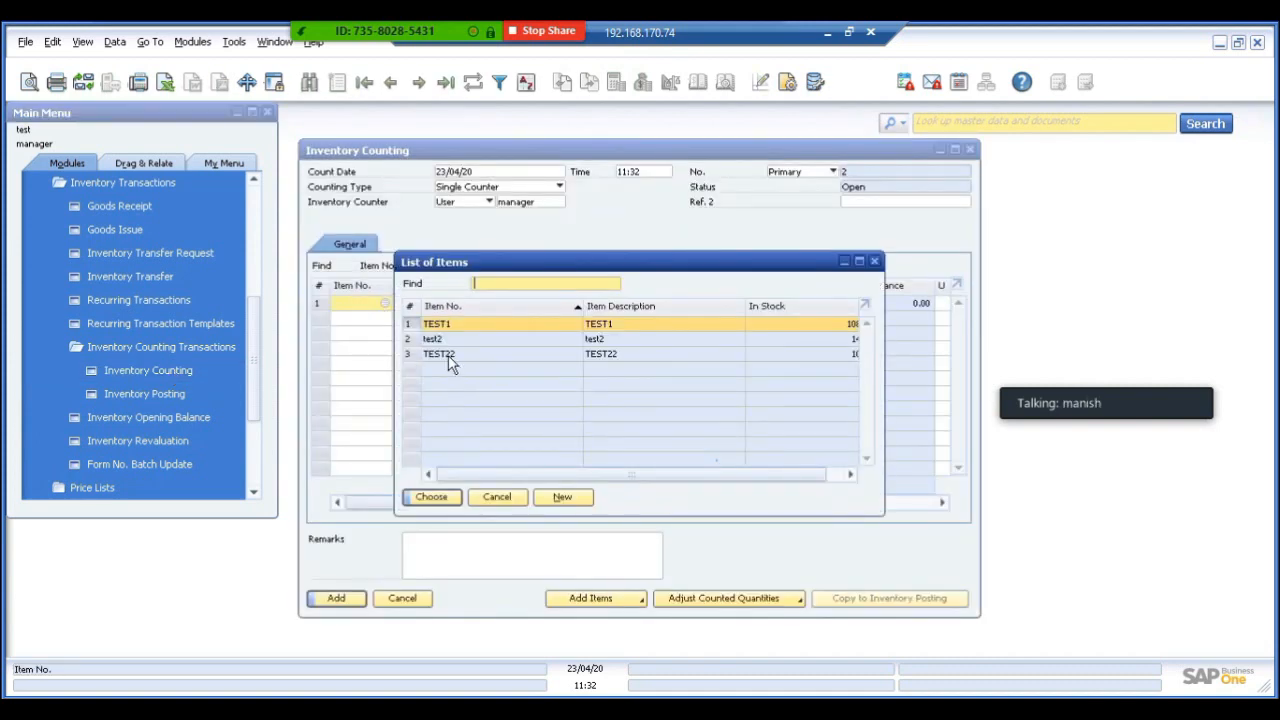
pyautogui.doubleClick(448, 356)
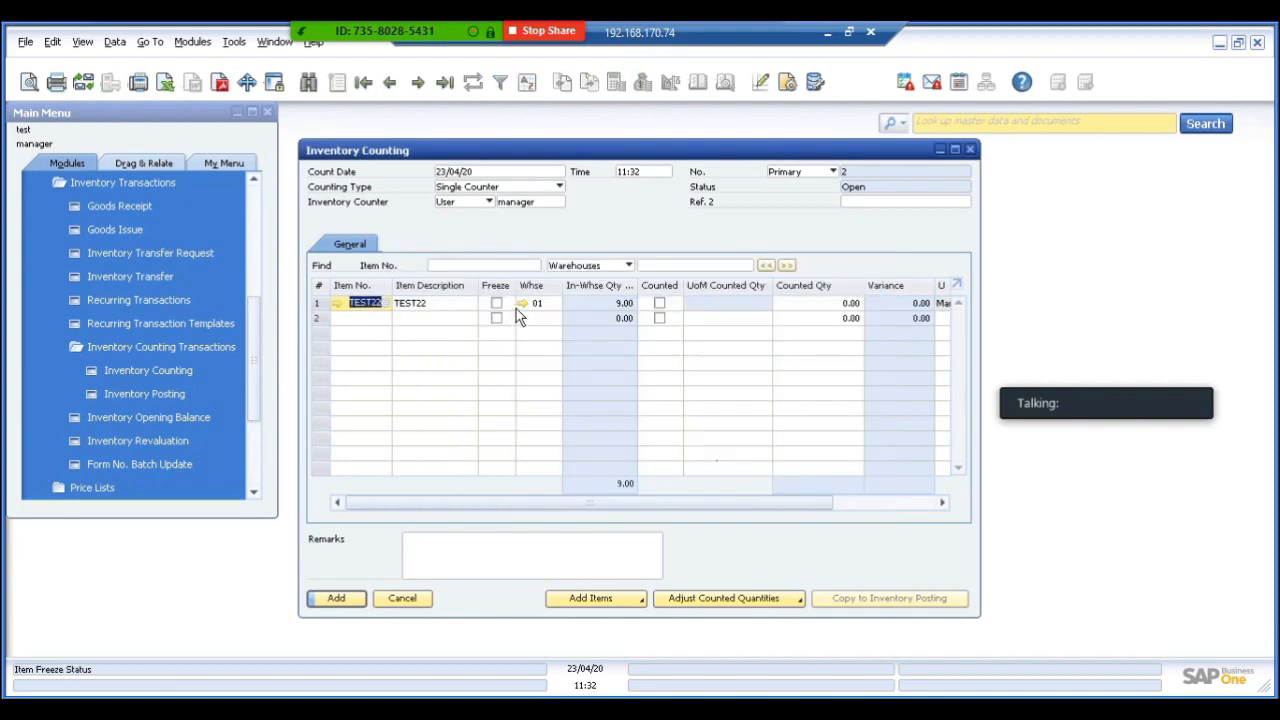
pyautogui.click(955, 149)
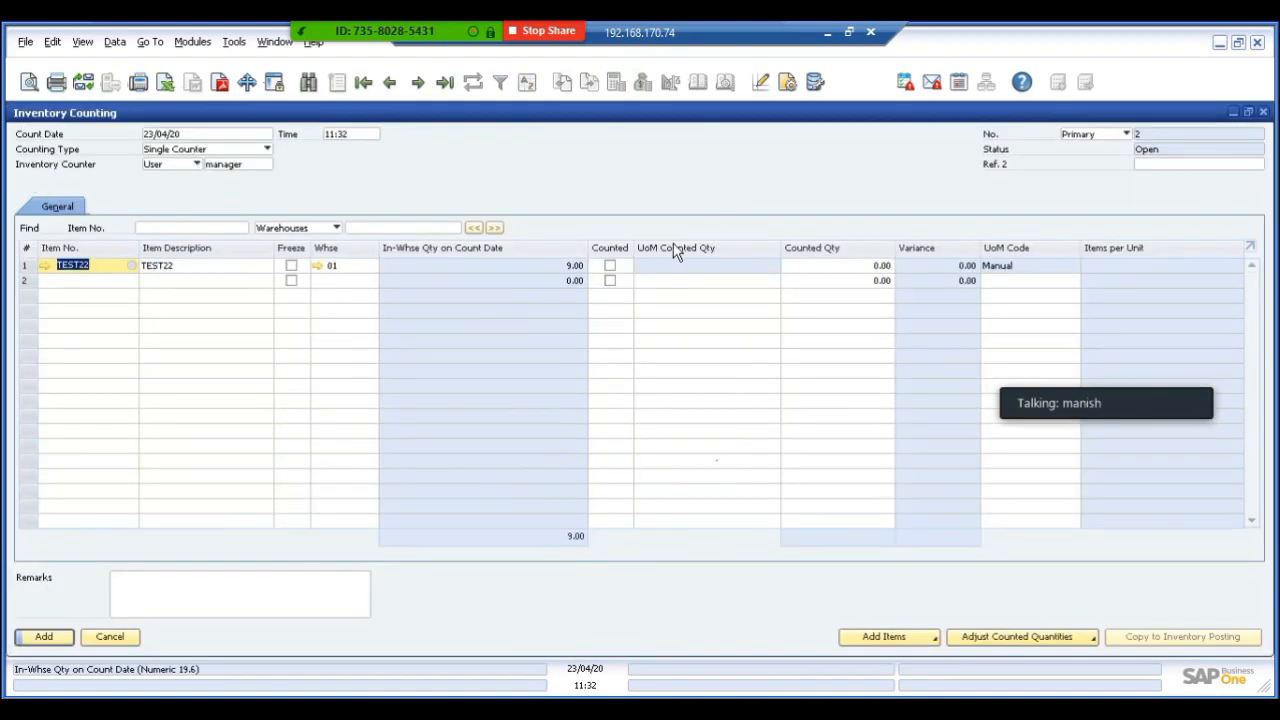
# Step: Mark the TEST22 row as counted with a counted quantity of 10, freeze it, and add the inventory count
pyautogui.click(611, 268)
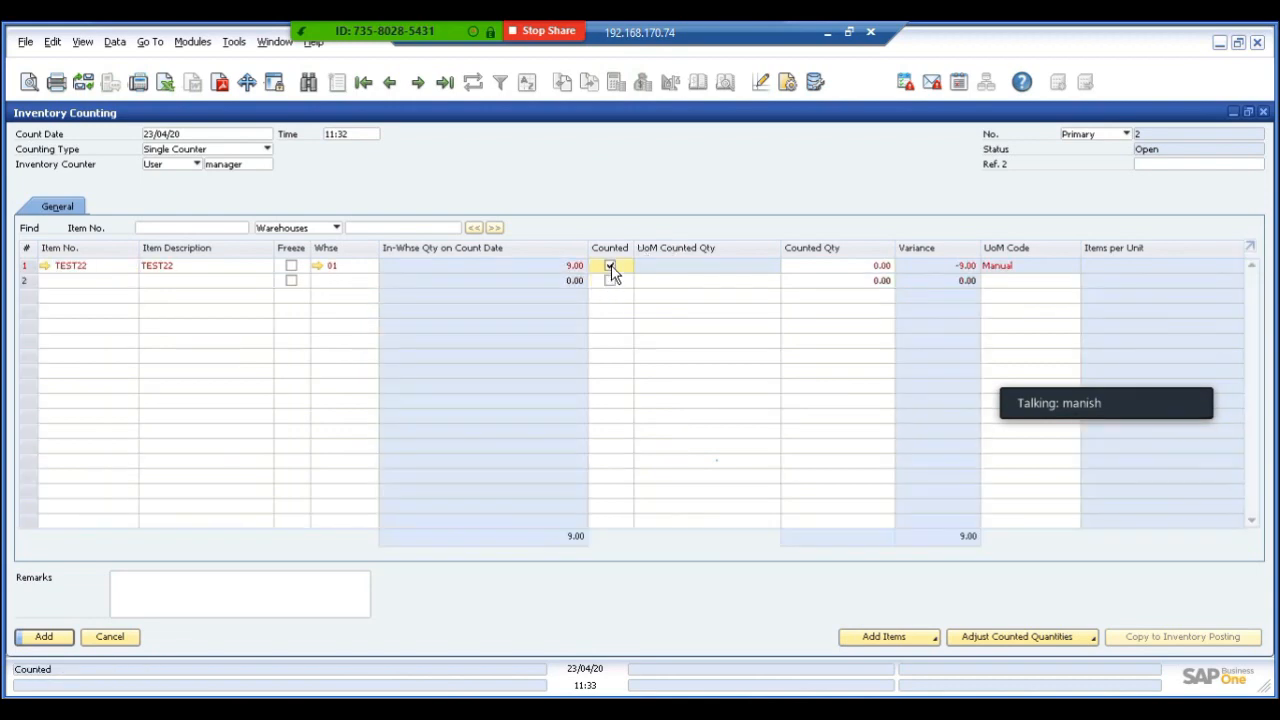
pyautogui.click(870, 267)
pyautogui.write('10')
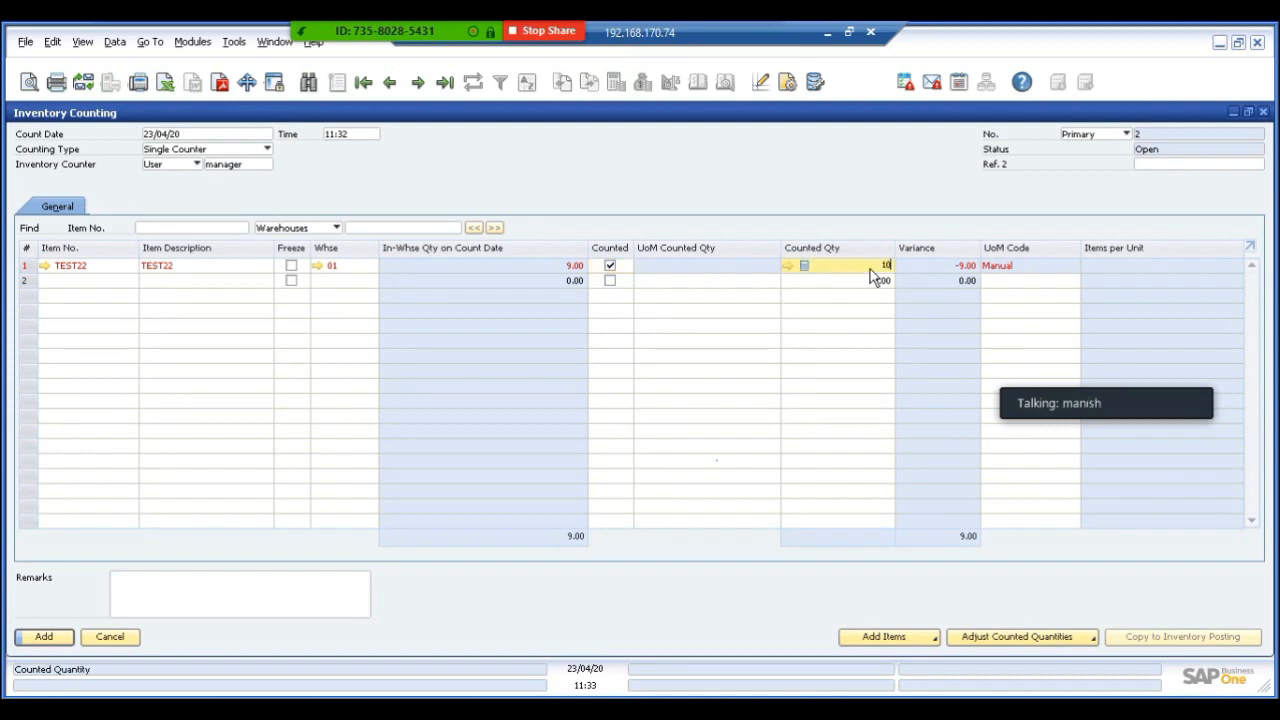
pyautogui.press('Tab')
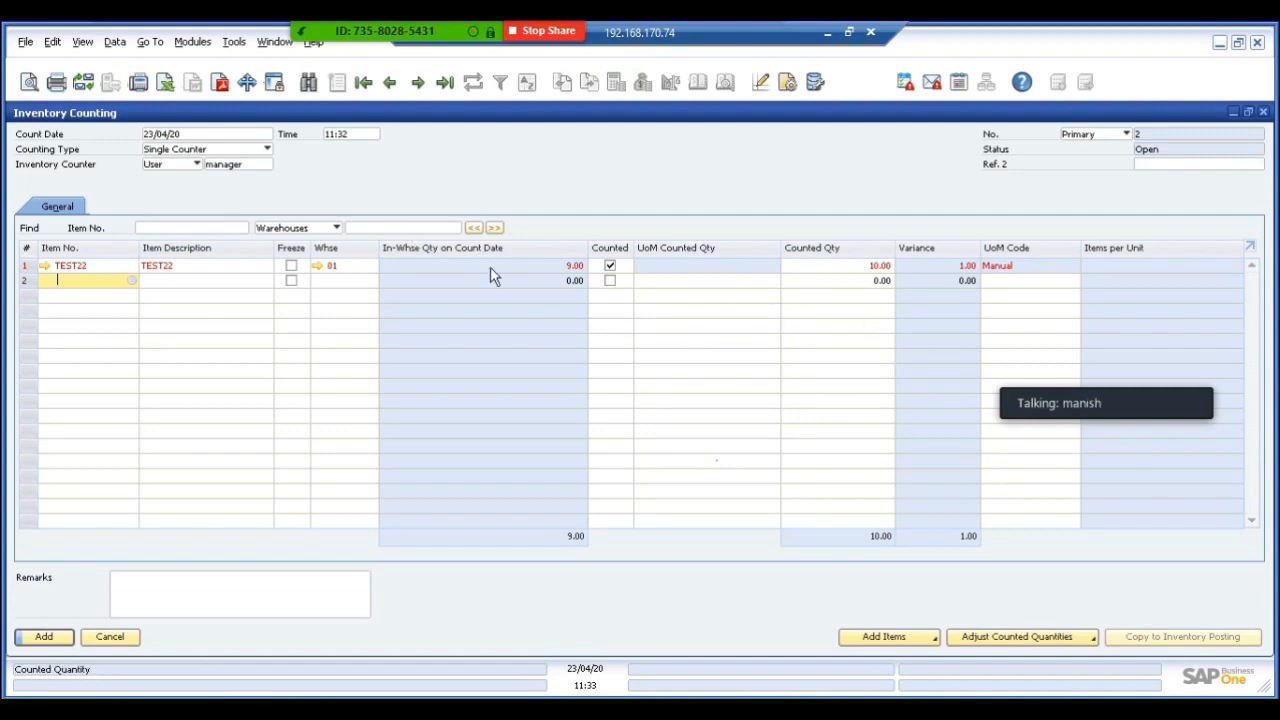
pyautogui.click(291, 265)
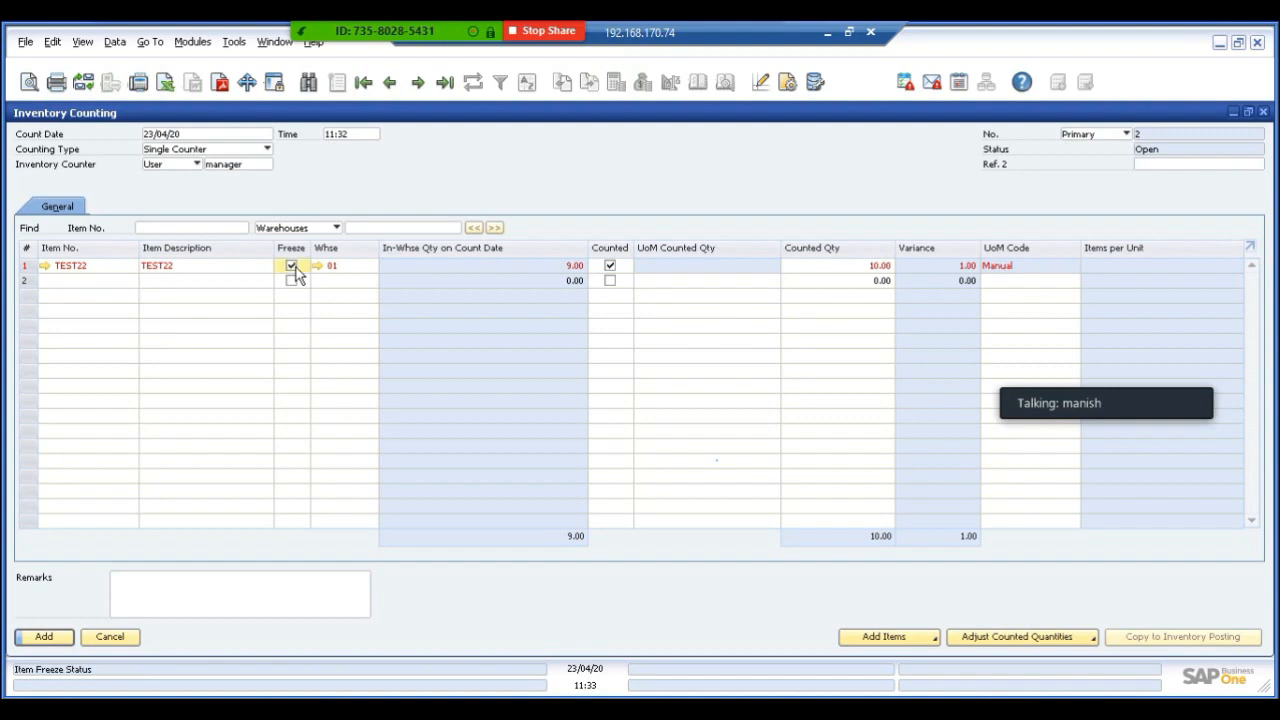
pyautogui.click(32, 644)
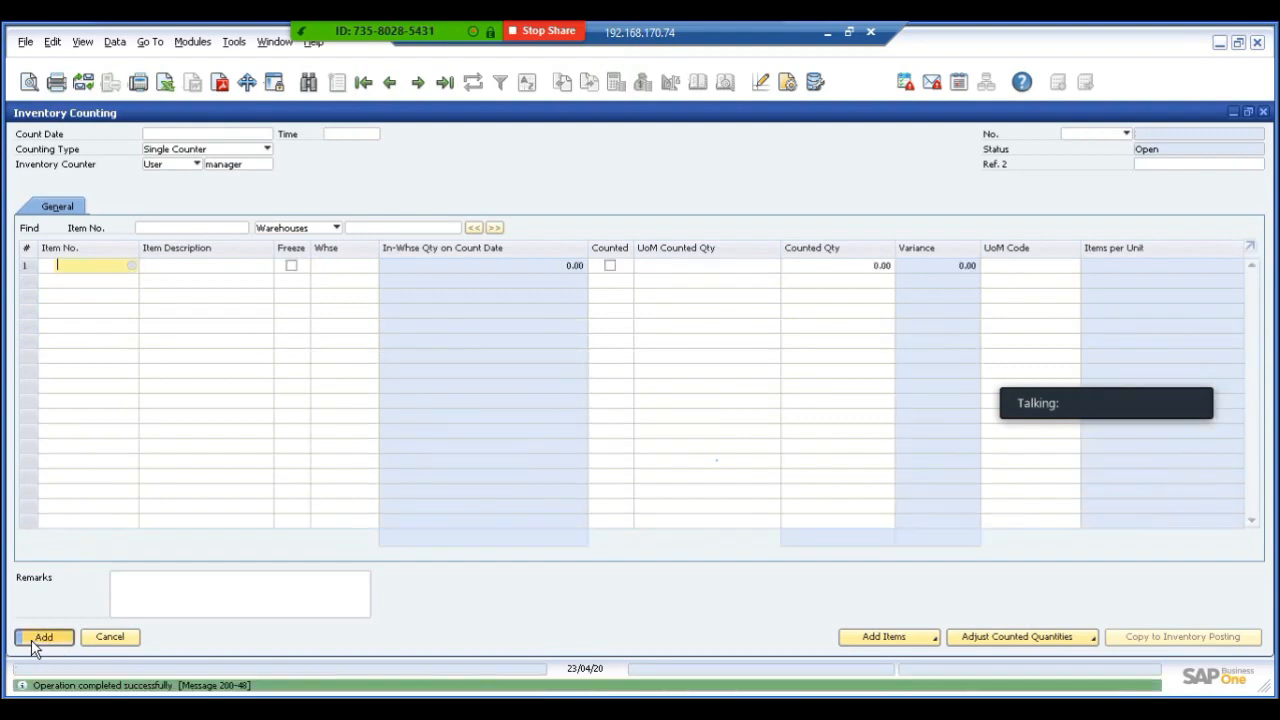
# Step: Copy the saved TEST22 inventory count to an inventory posting and review the available price source options
pyautogui.click(390, 84)
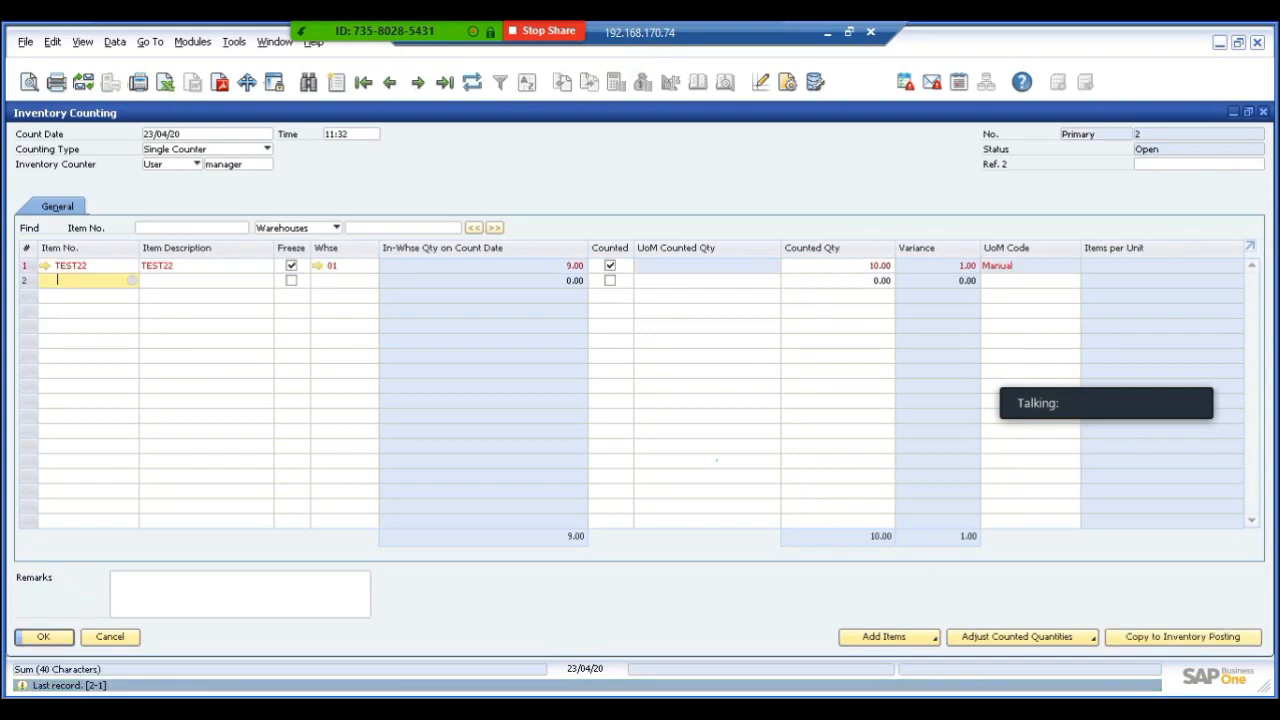
pyautogui.click(1182, 638)
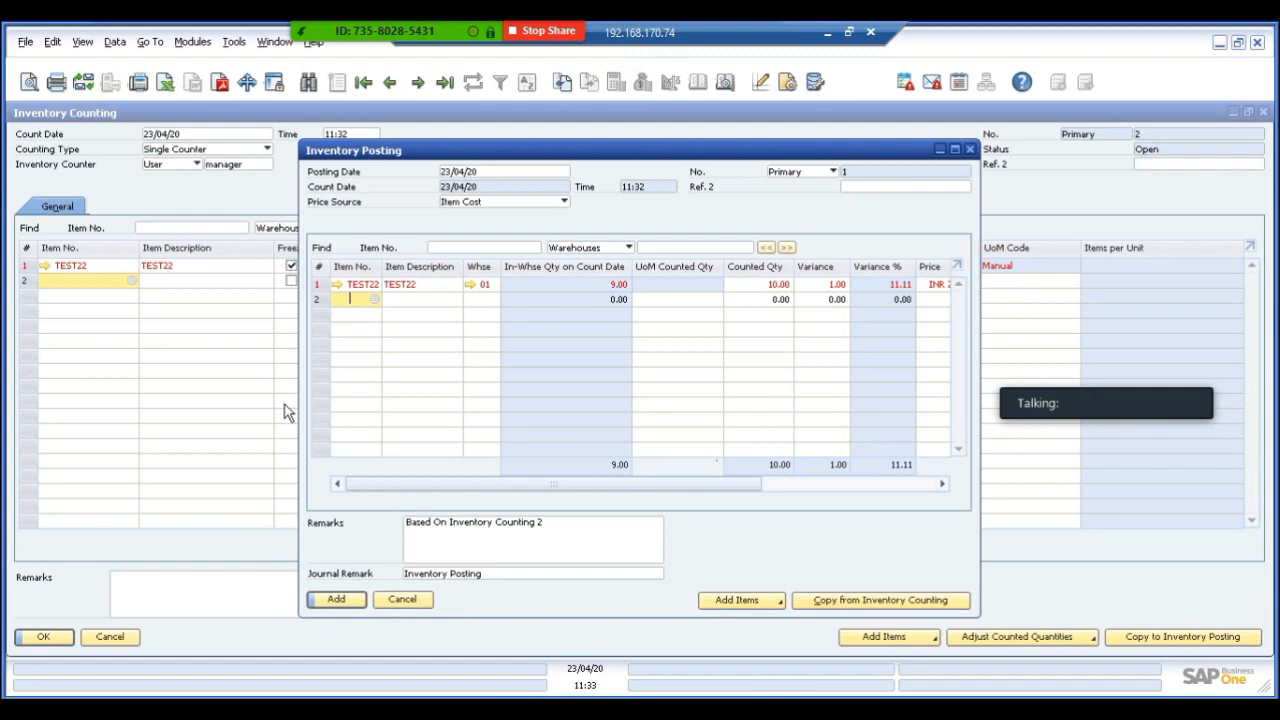
pyautogui.click(472, 207)
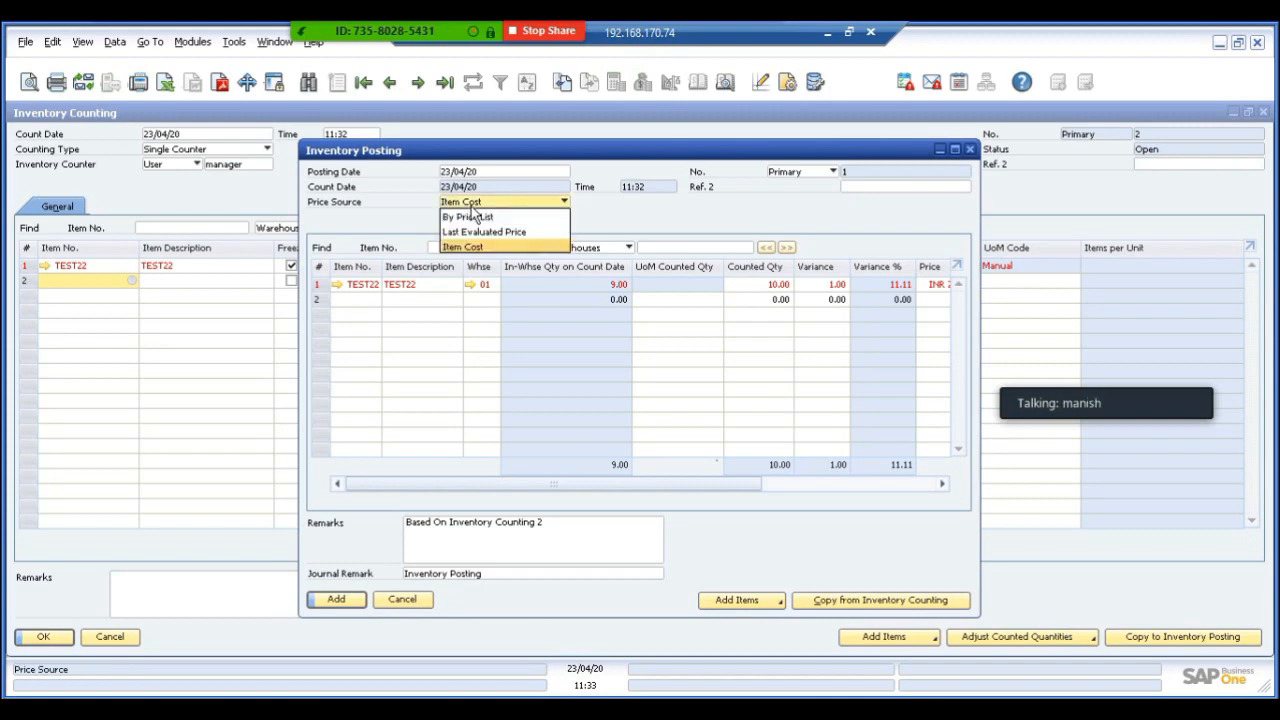
pyautogui.click(390, 224)
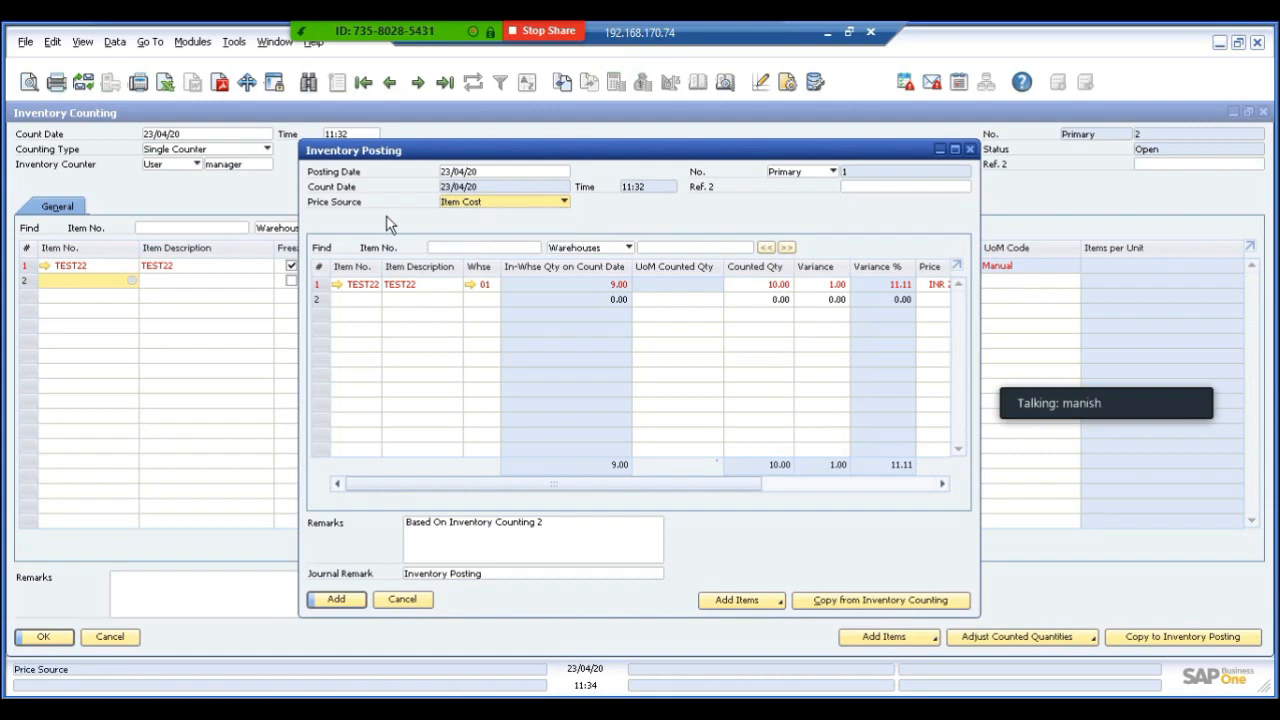
pyautogui.click(468, 207)
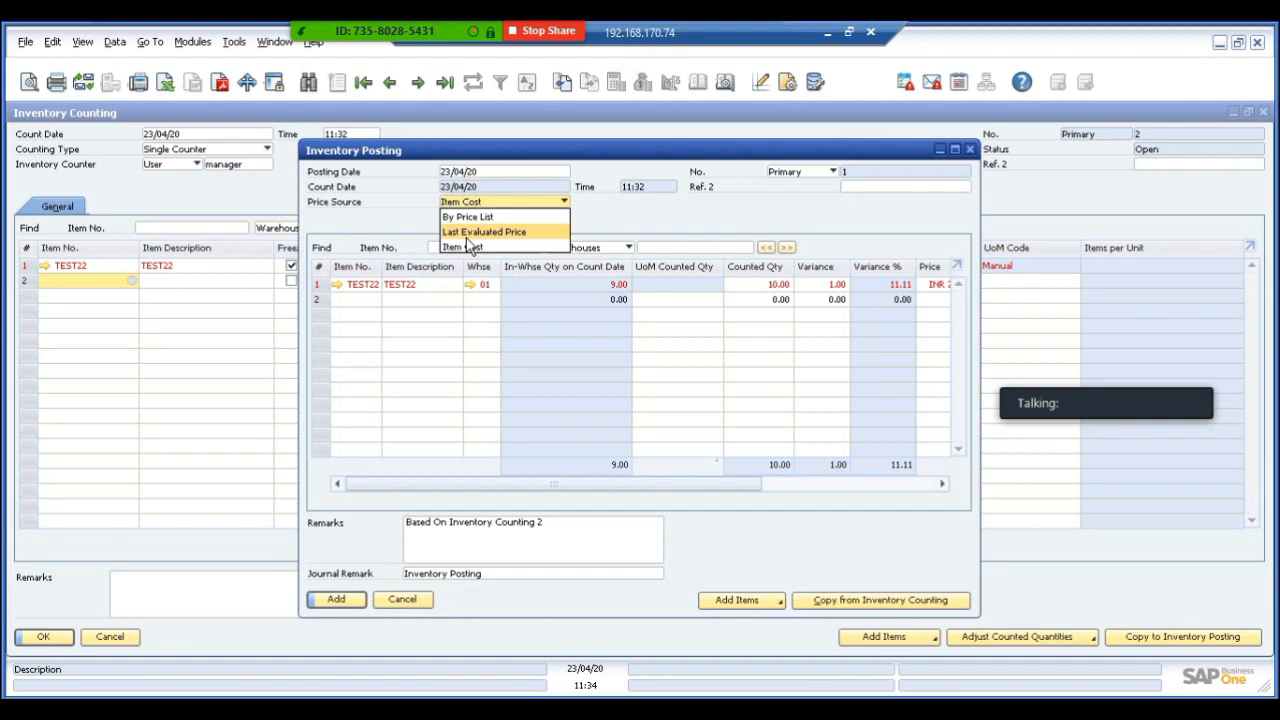
pyautogui.click(688, 540)
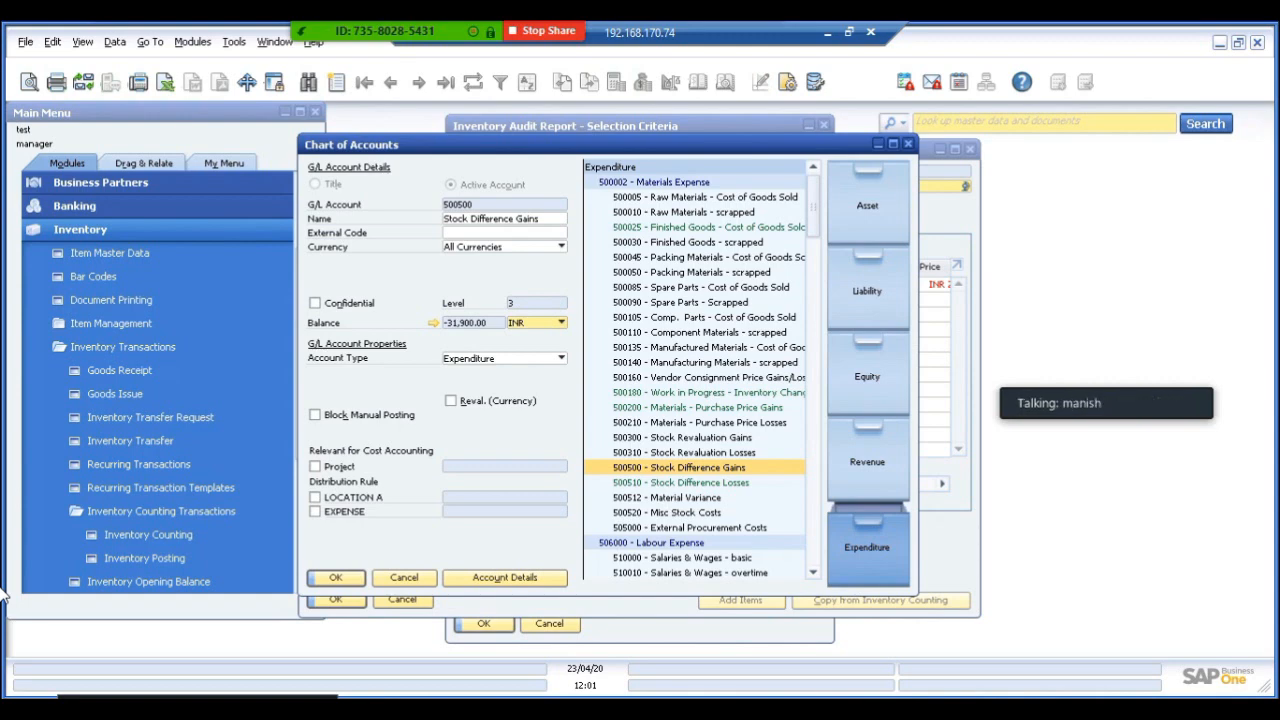
pyautogui.moveTo(366, 29)
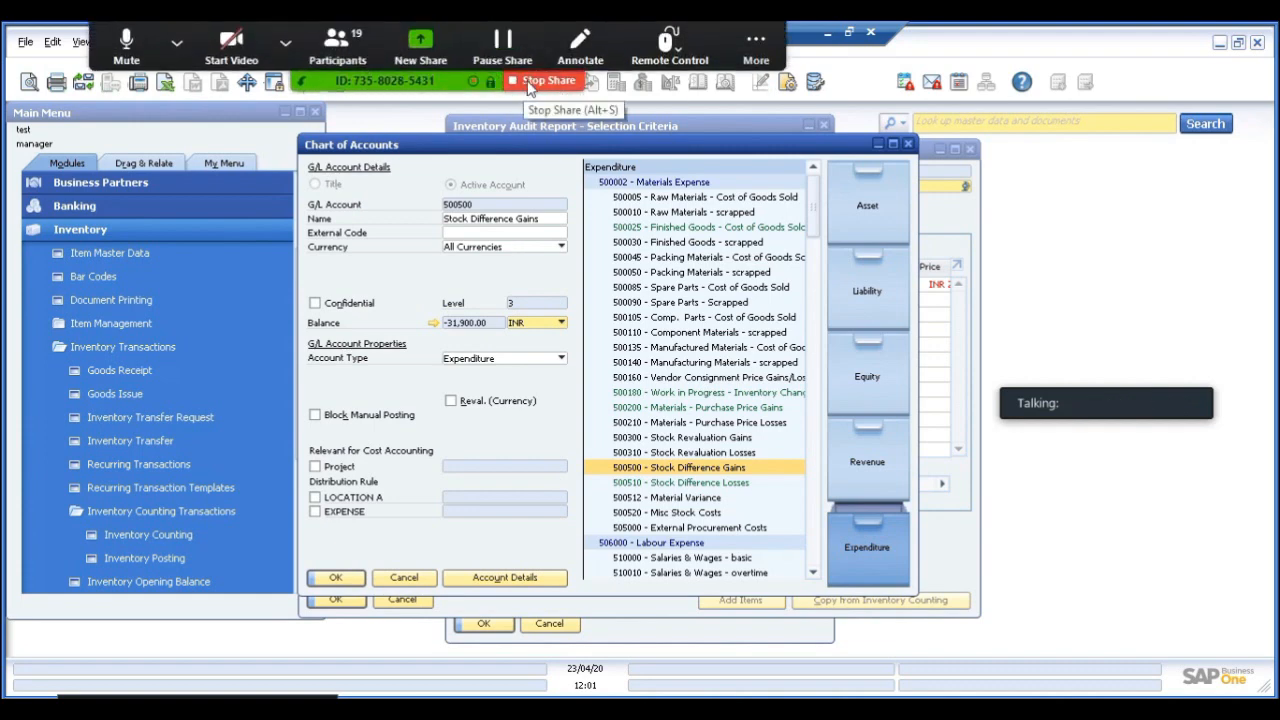
pyautogui.click(530, 80)
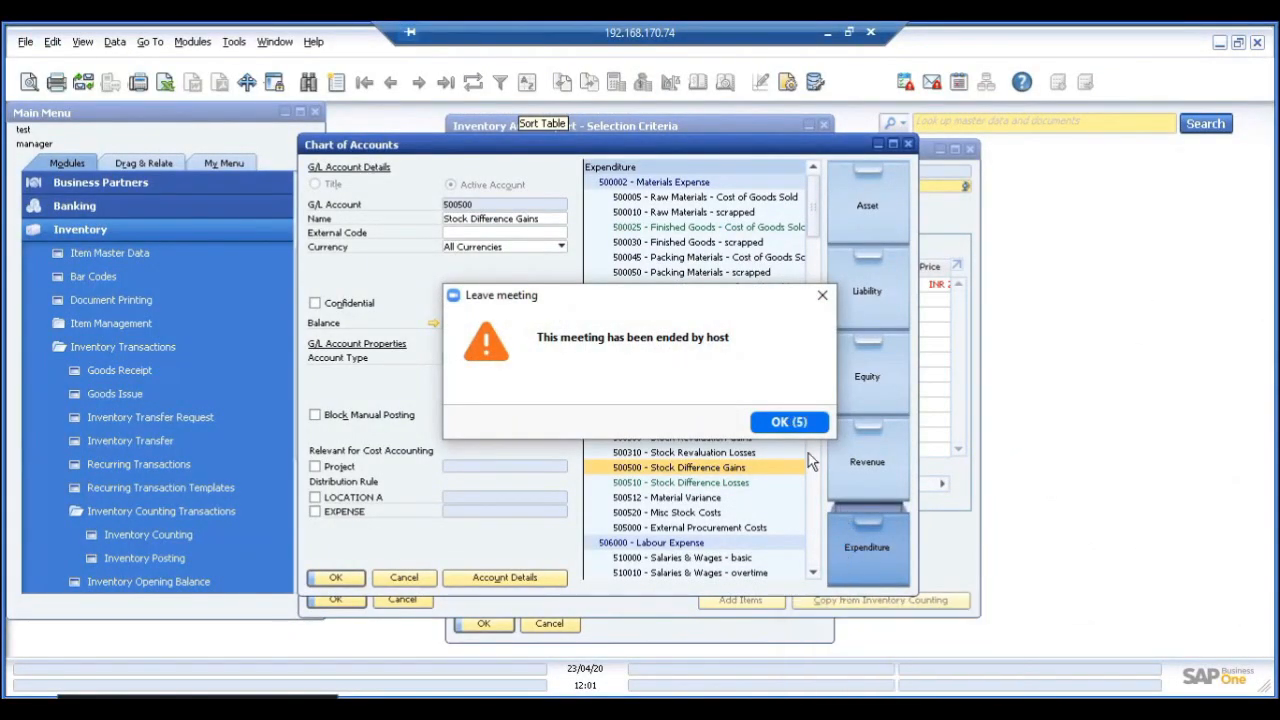
pyautogui.click(797, 425)
pyautogui.moveTo(849, 708)
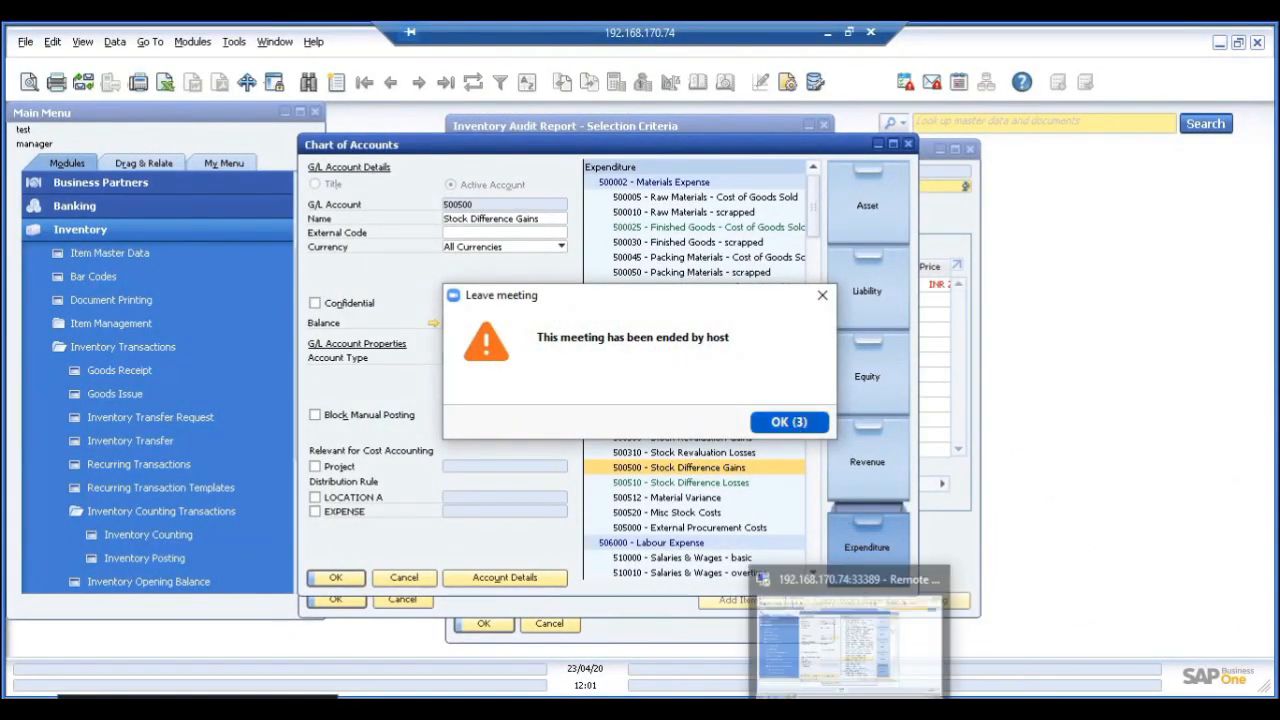